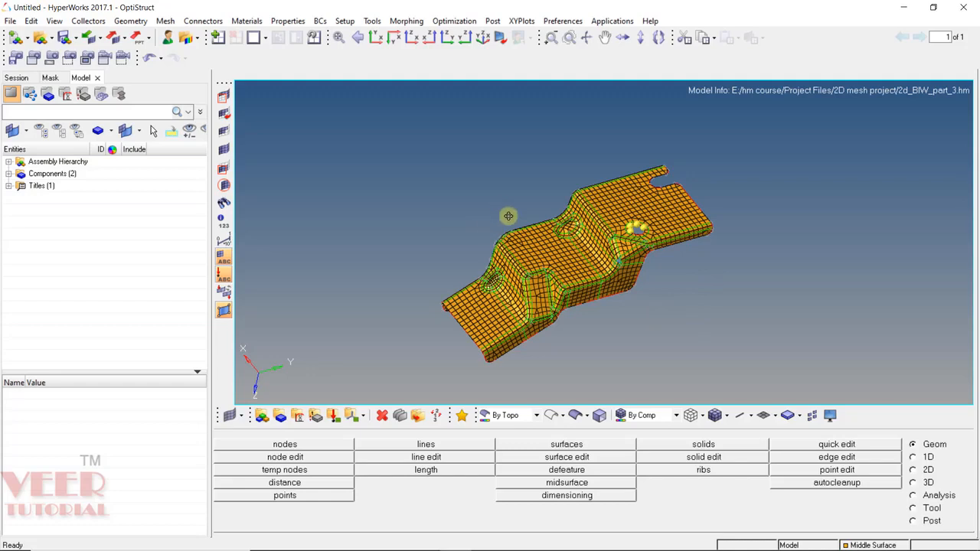
Colour the meshed part by element quality instead of by component.
{"action": "left_click_drag", "start_coordinate": [505, 218], "coordinate": [501, 214], "text": "ctrl"}
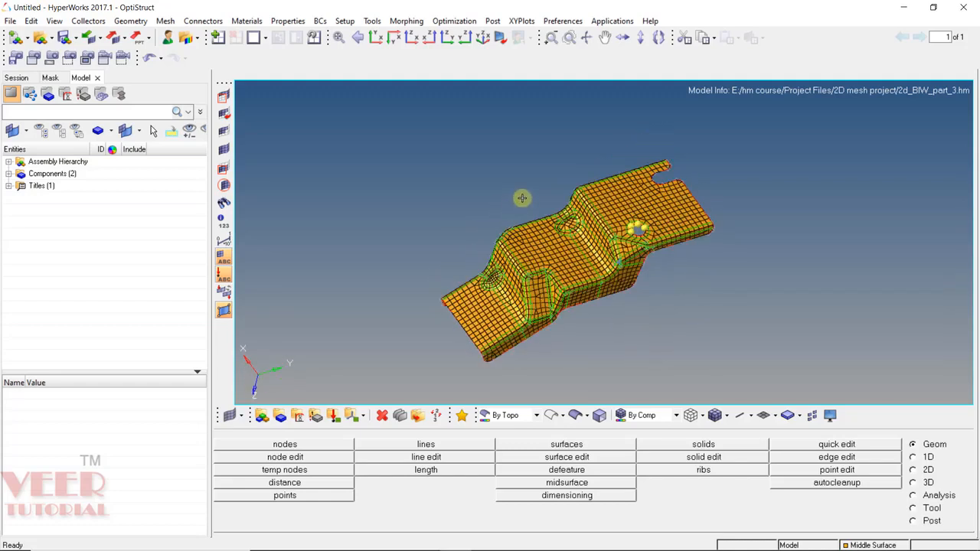
{"action": "left_click", "coordinate": [651, 415]}
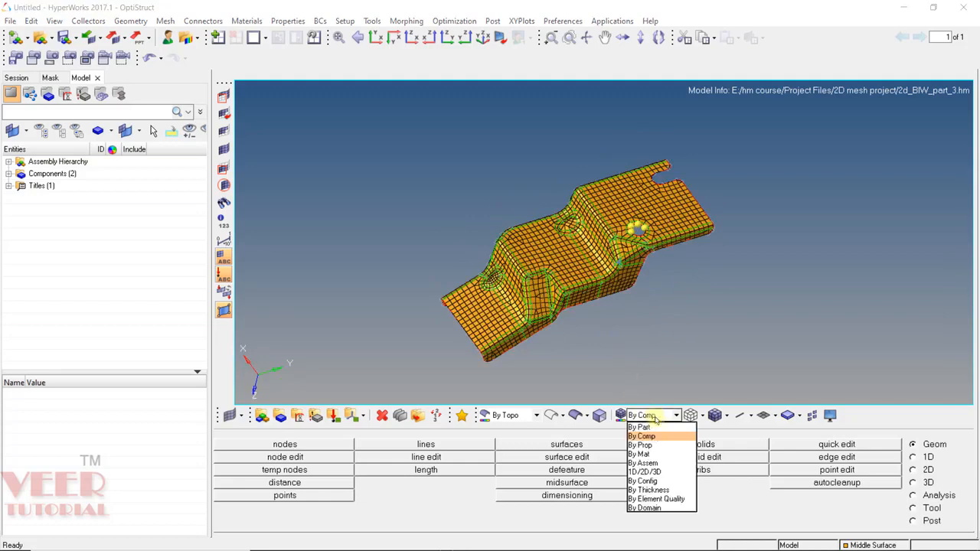
{"action": "left_click", "coordinate": [652, 499]}
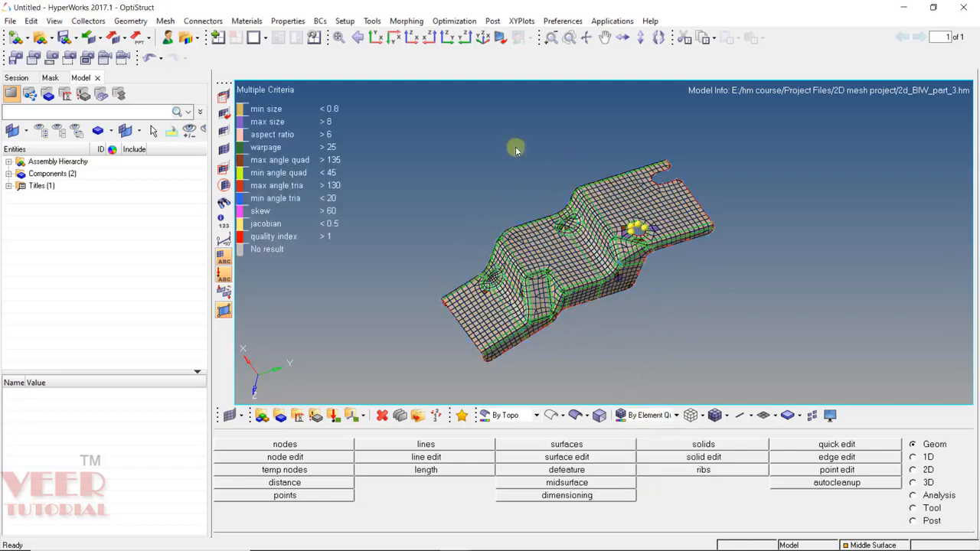
Examine the quality-flagged elements around the round hole and the nearby corner of the part.
{"action": "left_click_drag", "start_coordinate": [559, 220], "coordinate": [522, 260], "text": "ctrl"}
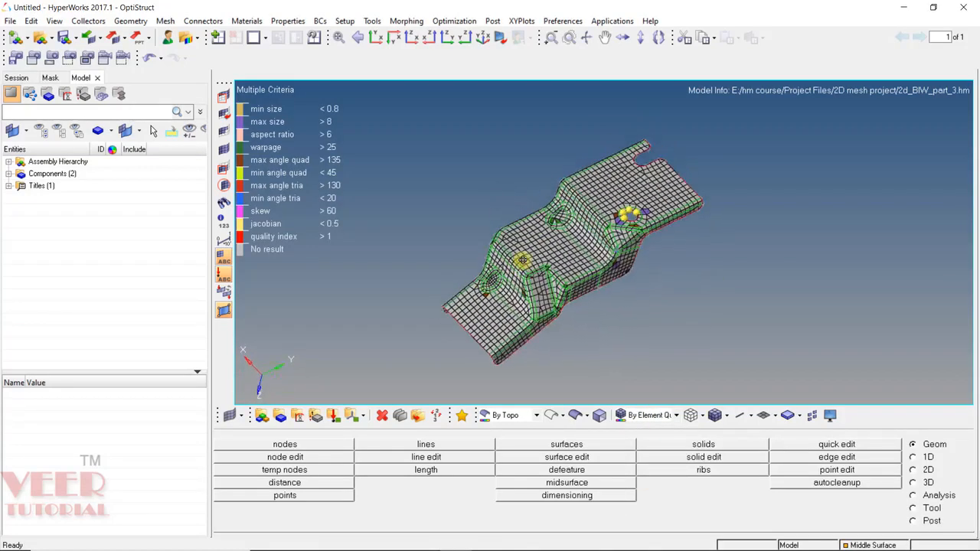
{"action": "scroll", "coordinate": [656, 213], "scroll_direction": "up", "scroll_amount": 5}
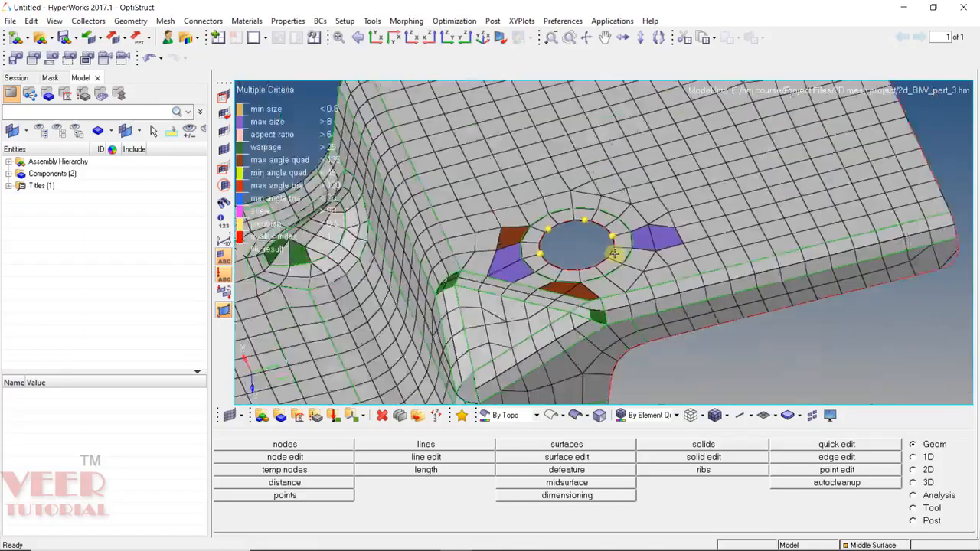
{"action": "left_click_drag", "start_coordinate": [614, 254], "coordinate": [684, 217], "text": "ctrl"}
{"action": "scroll", "coordinate": [674, 283], "scroll_direction": "down", "scroll_amount": 5}
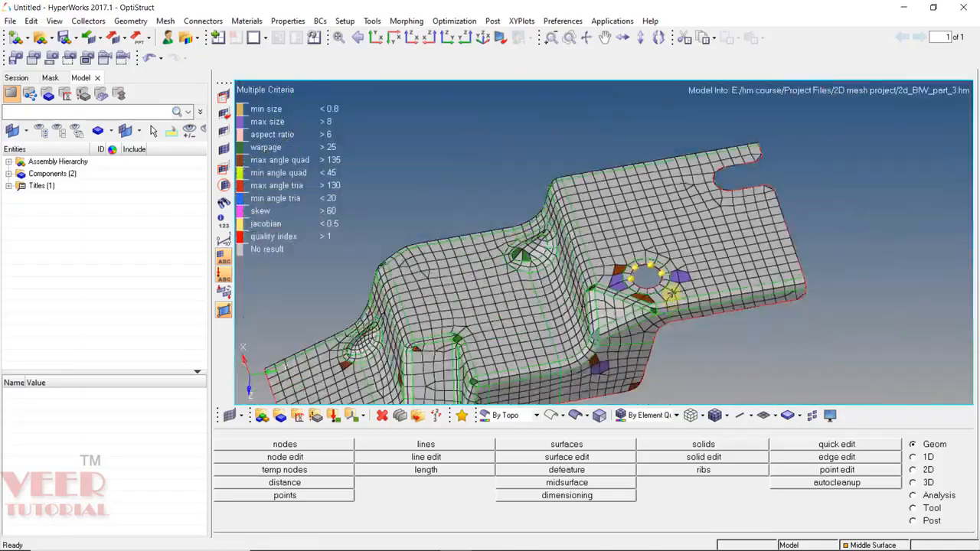
{"action": "scroll", "coordinate": [674, 283], "scroll_direction": "up", "scroll_amount": 4}
{"action": "scroll", "coordinate": [564, 245], "scroll_direction": "up", "scroll_amount": 3}
{"action": "scroll", "coordinate": [486, 268], "scroll_direction": "down", "scroll_amount": 4}
{"action": "scroll", "coordinate": [547, 261], "scroll_direction": "up", "scroll_amount": 4}
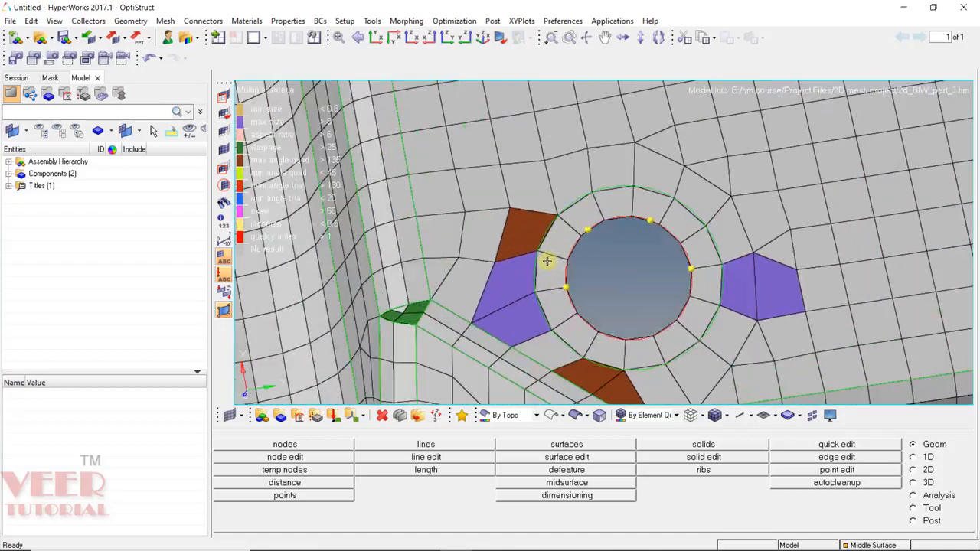
{"action": "scroll", "coordinate": [547, 261], "scroll_direction": "down", "scroll_amount": 3}
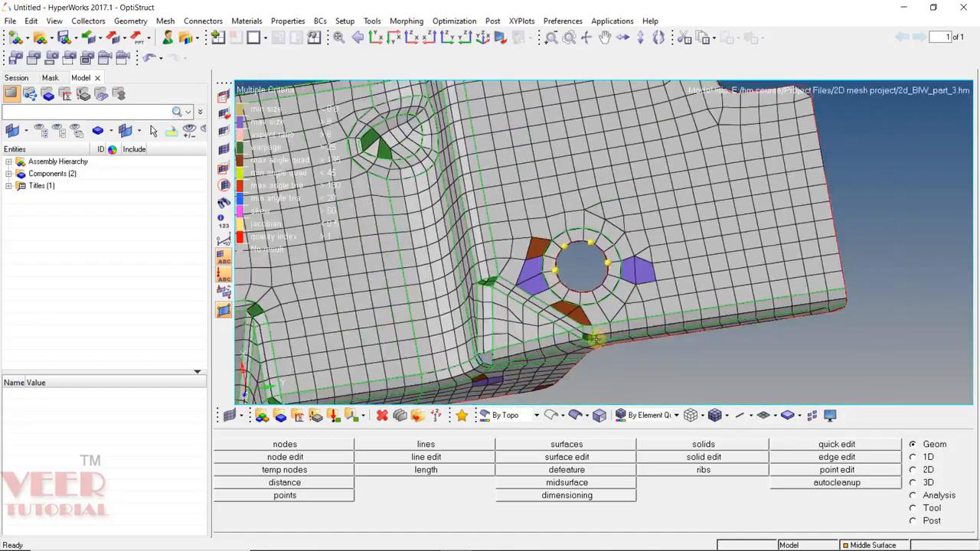
Check the 2D elements for lengths greater than 8.
{"action": "key", "text": "F10"}
{"action": "left_click", "coordinate": [523, 470]}
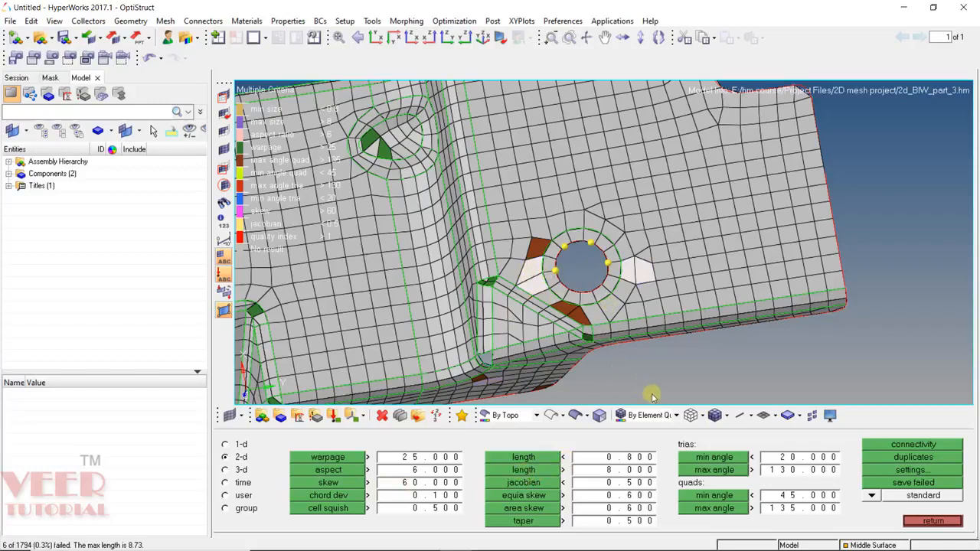
{"action": "key", "text": "Escape"}
Set the two-node distance along the shared edge of the two oversized elements on the hole's flat-panel side to 7.9.
{"action": "left_click_drag", "start_coordinate": [665, 279], "coordinate": [641, 266], "text": "ctrl"}
{"action": "scroll", "coordinate": [642, 265], "scroll_direction": "up", "scroll_amount": 3, "text": "ctrl"}
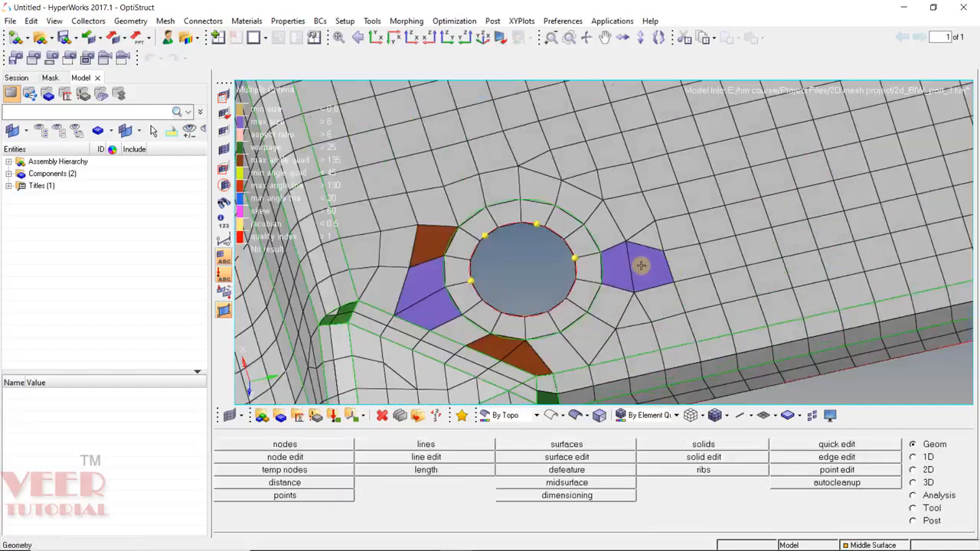
{"action": "key", "text": "F4"}
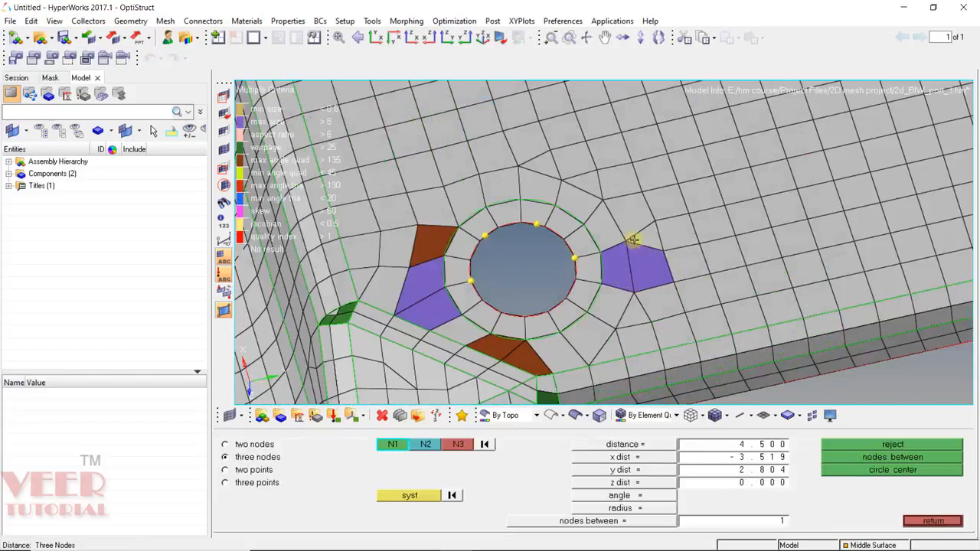
{"action": "scroll", "coordinate": [634, 243], "scroll_direction": "up", "scroll_amount": 2, "text": "ctrl"}
{"action": "left_click", "coordinate": [264, 447]}
{"action": "left_click", "coordinate": [616, 230]}
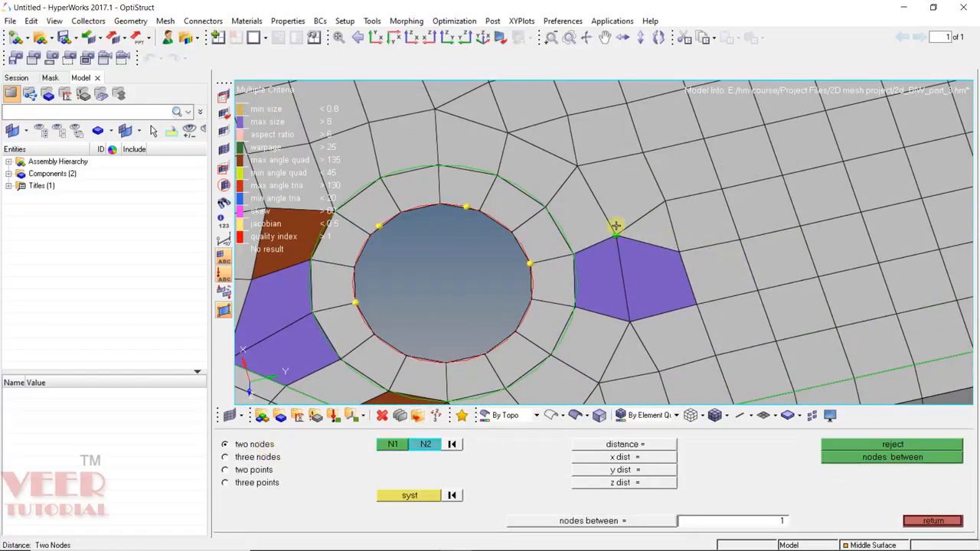
{"action": "left_click", "coordinate": [634, 316]}
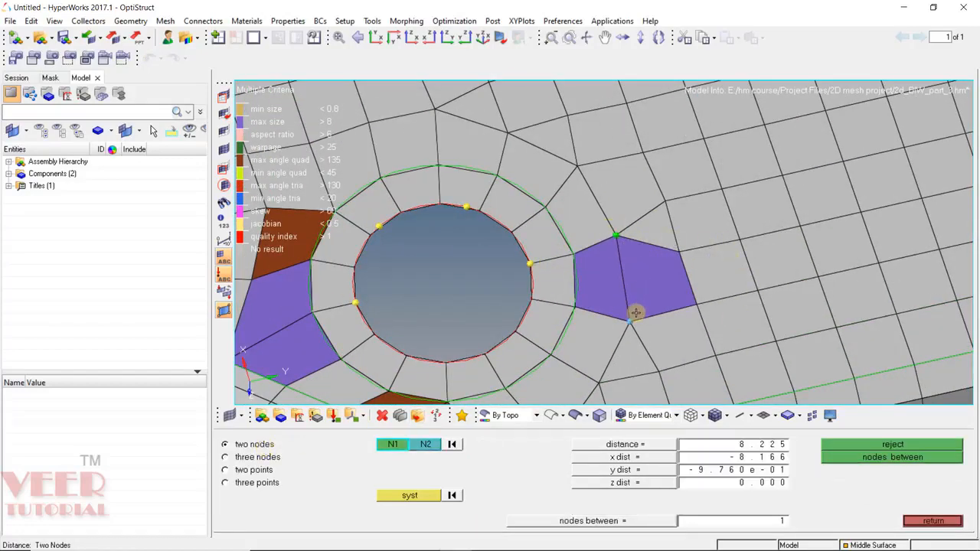
{"action": "double_click", "coordinate": [764, 451]}
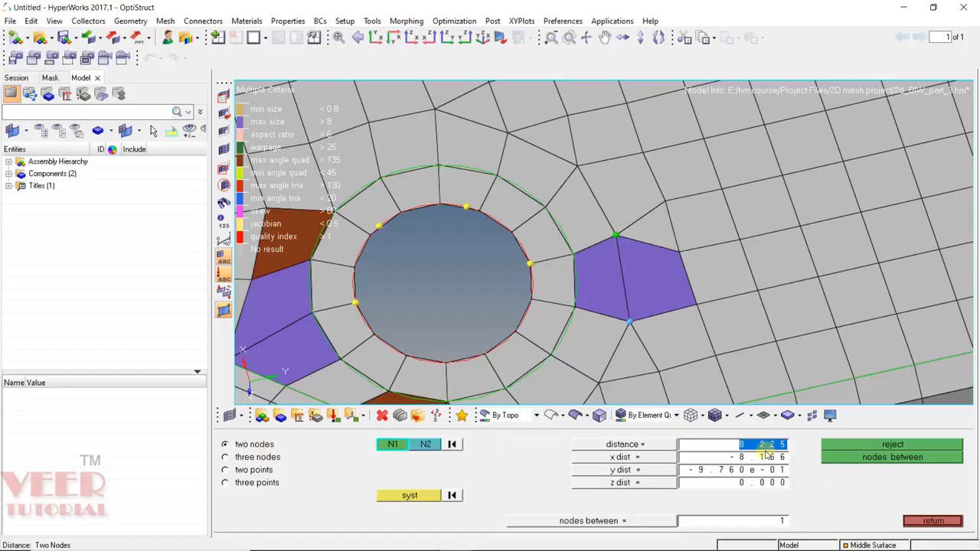
{"action": "type", "text": "7"}
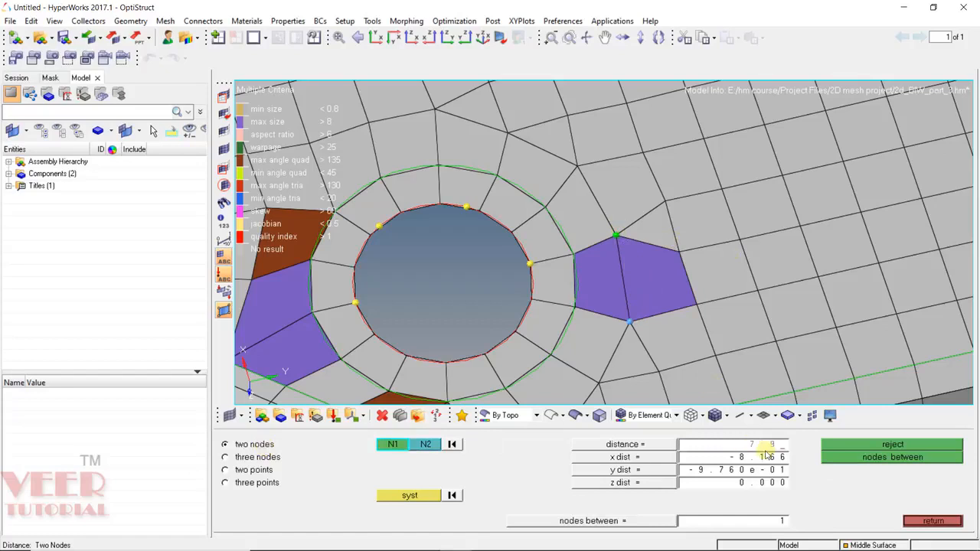
{"action": "type", "text": ".9"}
{"action": "key", "text": "Return"}
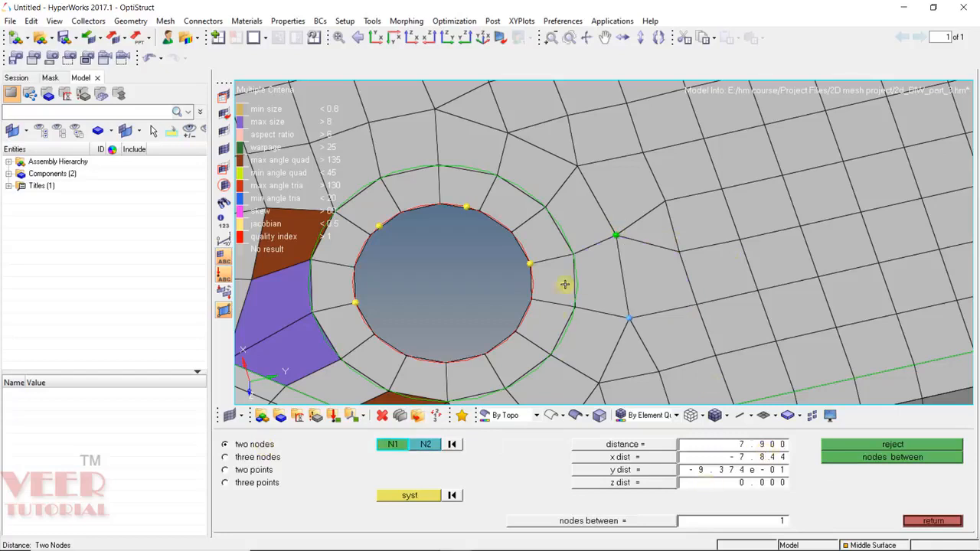
{"action": "left_click", "coordinate": [452, 446]}
Measure the two-node distance along the shared edge of the oversized elements between the hole and the triangular recess.
{"action": "scroll", "coordinate": [794, 161], "scroll_direction": "down", "scroll_amount": 3, "text": "ctrl"}
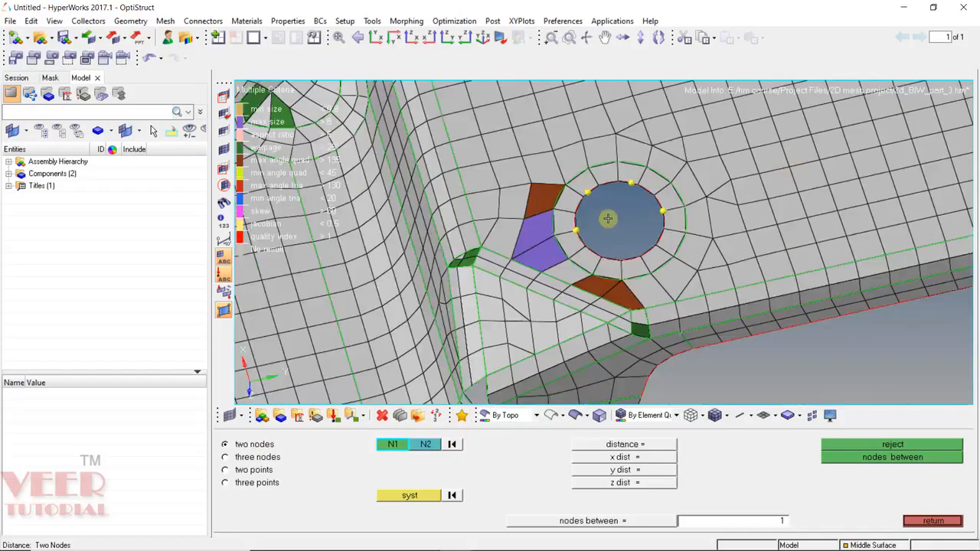
{"action": "scroll", "coordinate": [520, 248], "scroll_direction": "up", "scroll_amount": 4, "text": "ctrl"}
{"action": "left_click_drag", "start_coordinate": [469, 278], "coordinate": [540, 273], "text": "ctrl"}
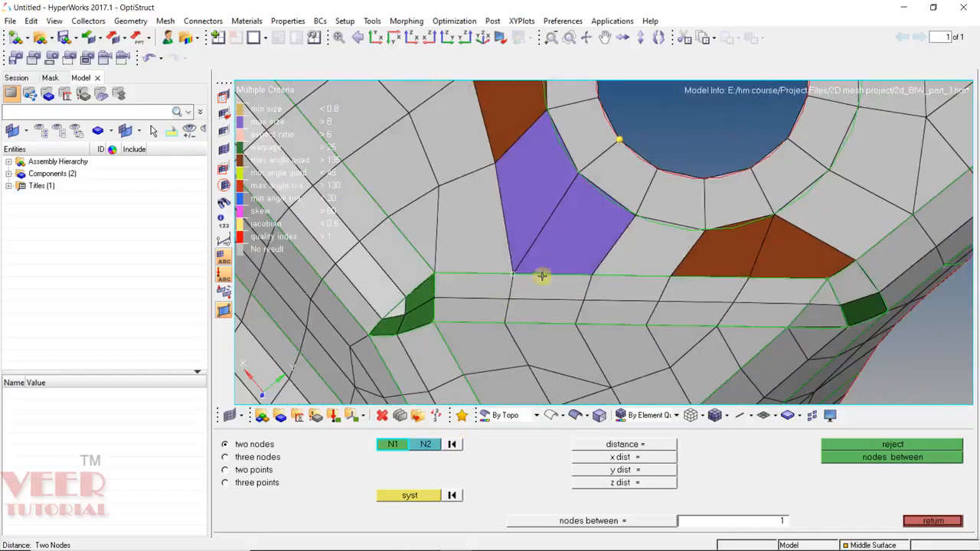
{"action": "scroll", "coordinate": [518, 255], "scroll_direction": "up", "scroll_amount": 3, "text": "ctrl"}
{"action": "left_click", "coordinate": [486, 300]}
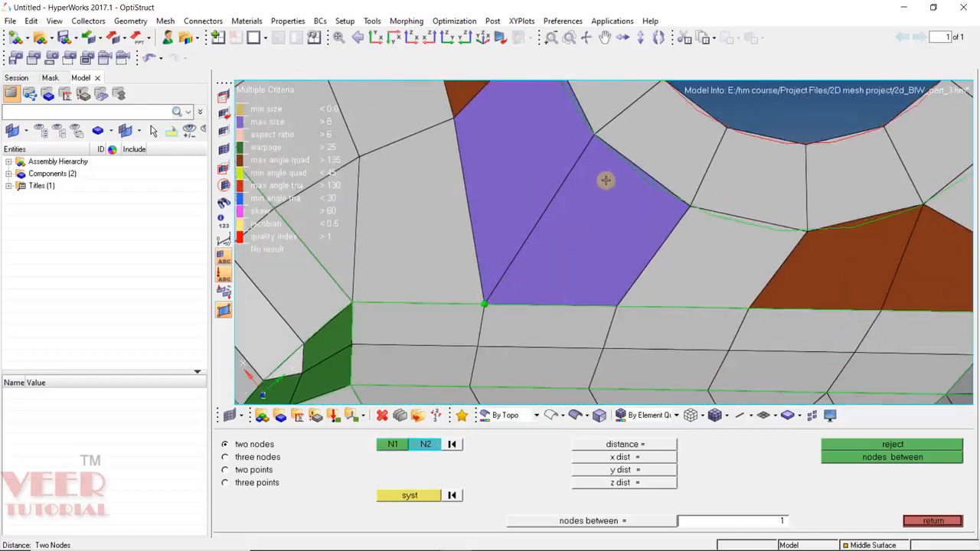
{"action": "left_click", "coordinate": [593, 135]}
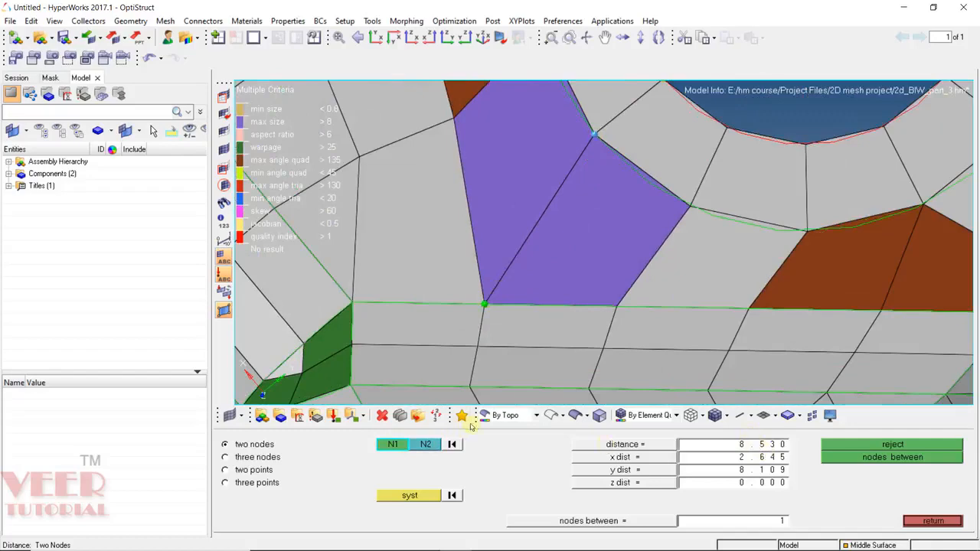
{"action": "left_click", "coordinate": [452, 444]}
Examine how the oversized and max-angle elements connect between the hole's washer ring and the triangular recess edge.
{"action": "scroll", "coordinate": [536, 291], "scroll_direction": "down", "scroll_amount": 3, "text": "ctrl"}
{"action": "left_click_drag", "start_coordinate": [535, 291], "coordinate": [484, 335], "text": "ctrl"}
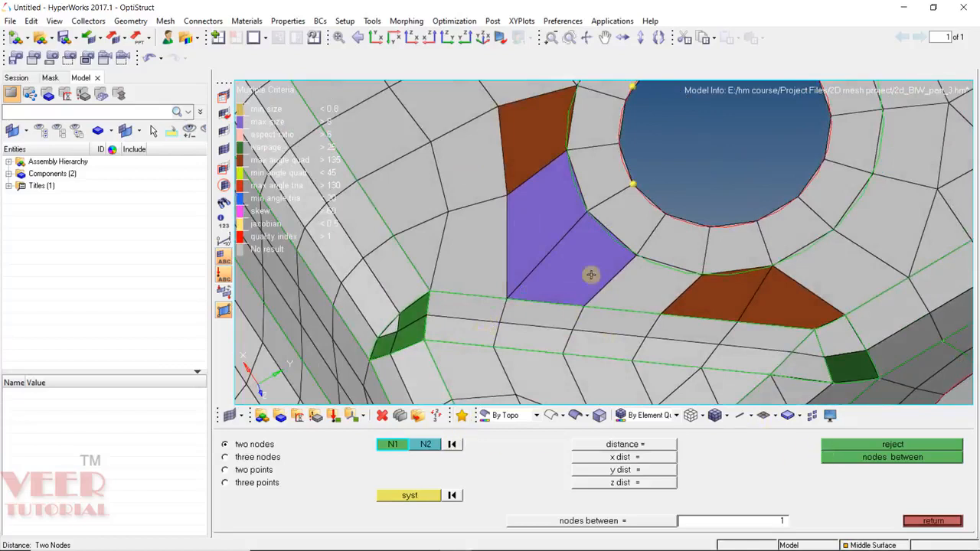
{"action": "scroll", "coordinate": [593, 200], "scroll_direction": "up", "scroll_amount": 2}
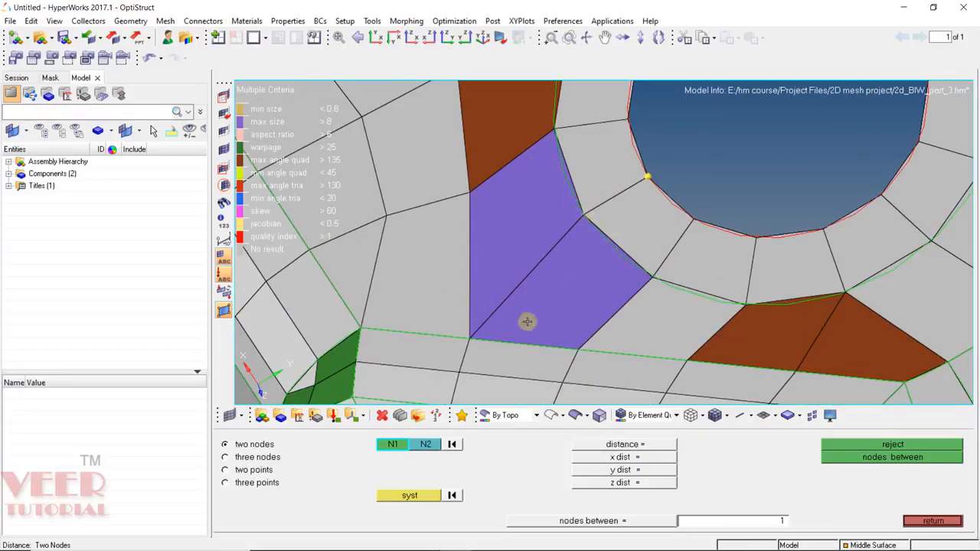
{"action": "scroll", "coordinate": [545, 260], "scroll_direction": "down", "scroll_amount": 4, "text": "ctrl"}
{"action": "scroll", "coordinate": [564, 240], "scroll_direction": "up", "scroll_amount": 6, "text": "ctrl"}
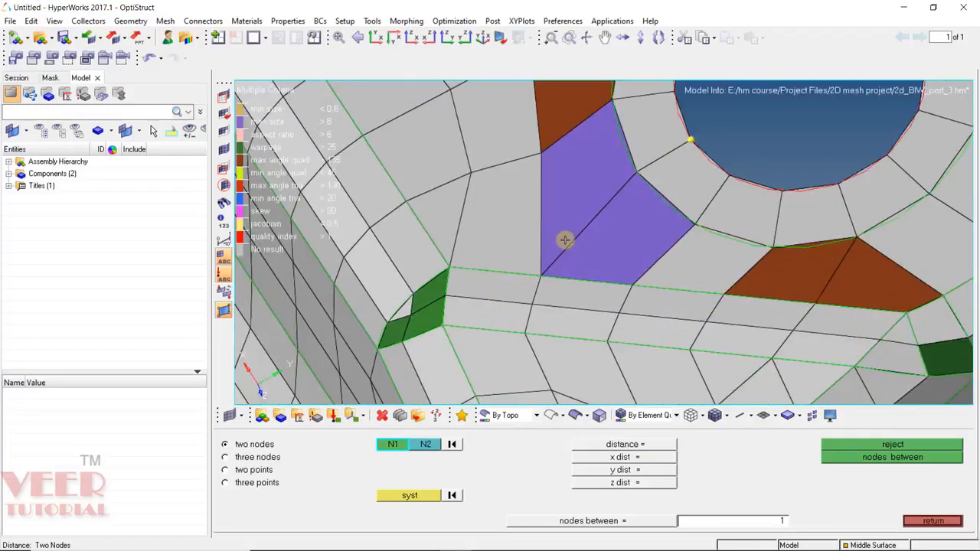
{"action": "scroll", "coordinate": [497, 336], "scroll_direction": "down", "scroll_amount": 6, "text": "ctrl"}
{"action": "scroll", "coordinate": [536, 280], "scroll_direction": "up", "scroll_amount": 5, "text": "ctrl"}
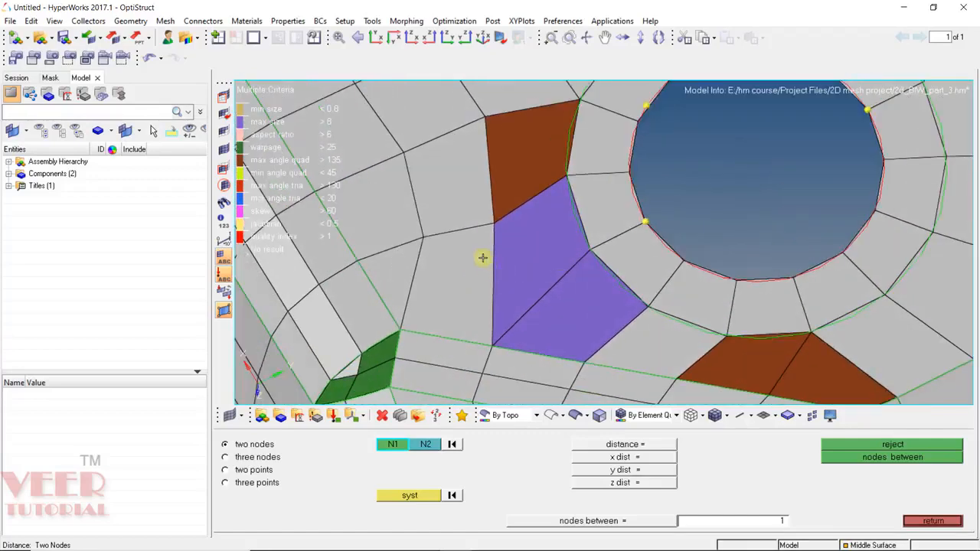
Split the elements between the hole's washer ring and the triangular recess along a line drawn across the two oversized quads.
{"action": "key", "text": "F6"}
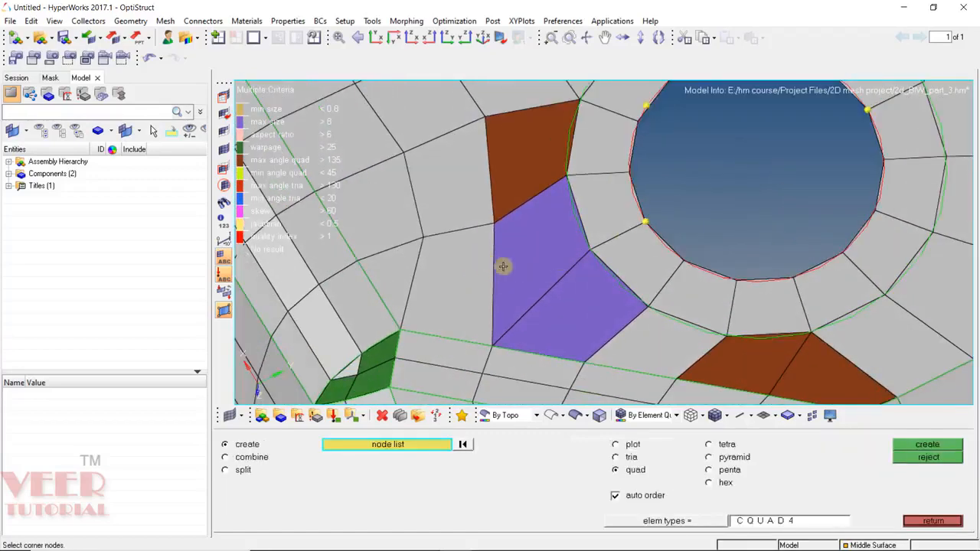
{"action": "left_click", "coordinate": [224, 470]}
{"action": "scroll", "coordinate": [522, 252], "scroll_direction": "down", "scroll_amount": 3, "text": "ctrl"}
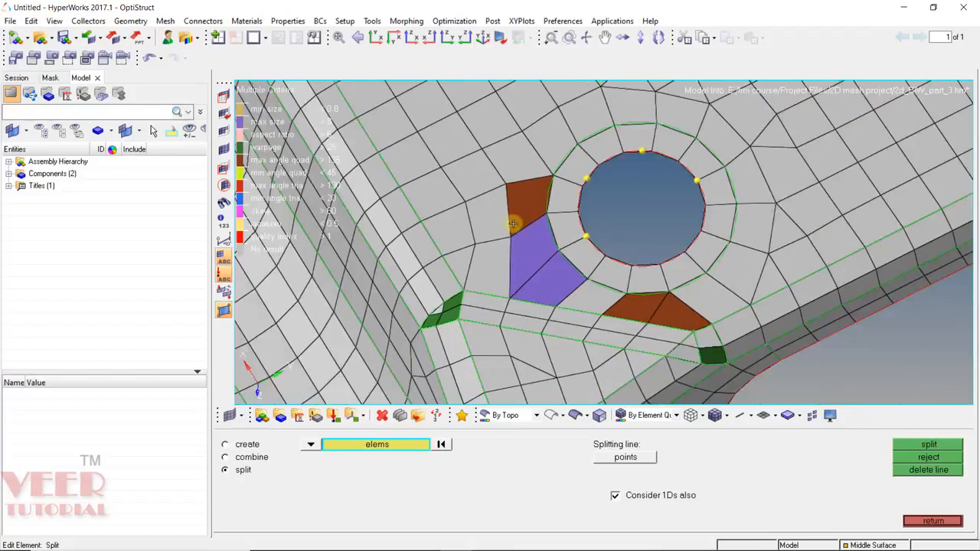
{"action": "mouse_move", "coordinate": [499, 253]}
{"action": "left_mouse_down"}
{"action": "mouse_move", "coordinate": [536, 265]}
{"action": "mouse_move", "coordinate": [579, 300]}
{"action": "mouse_move", "coordinate": [634, 371]}
{"action": "left_mouse_up"}
{"action": "left_click", "coordinate": [625, 457]}
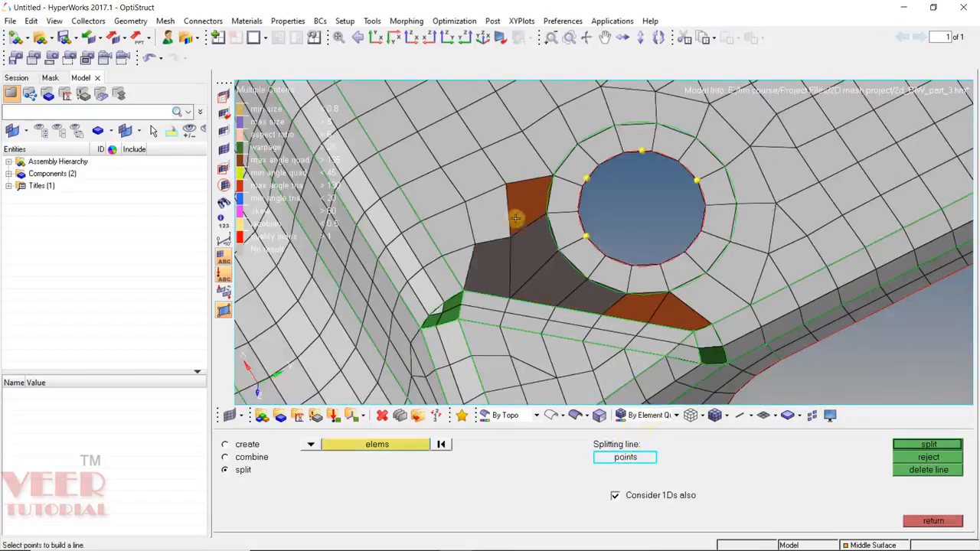
{"action": "left_click", "coordinate": [558, 281]}
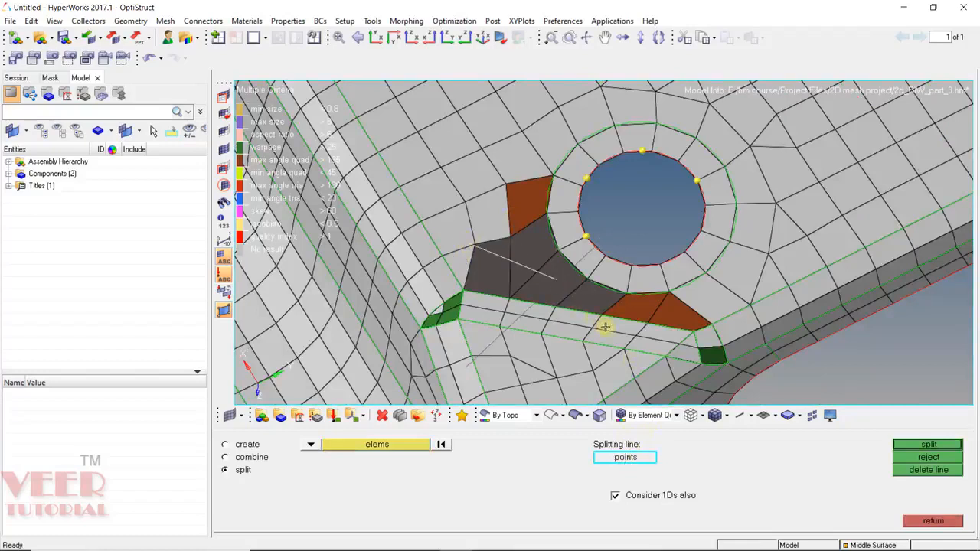
{"action": "left_click", "coordinate": [615, 329]}
{"action": "left_click", "coordinate": [935, 448]}
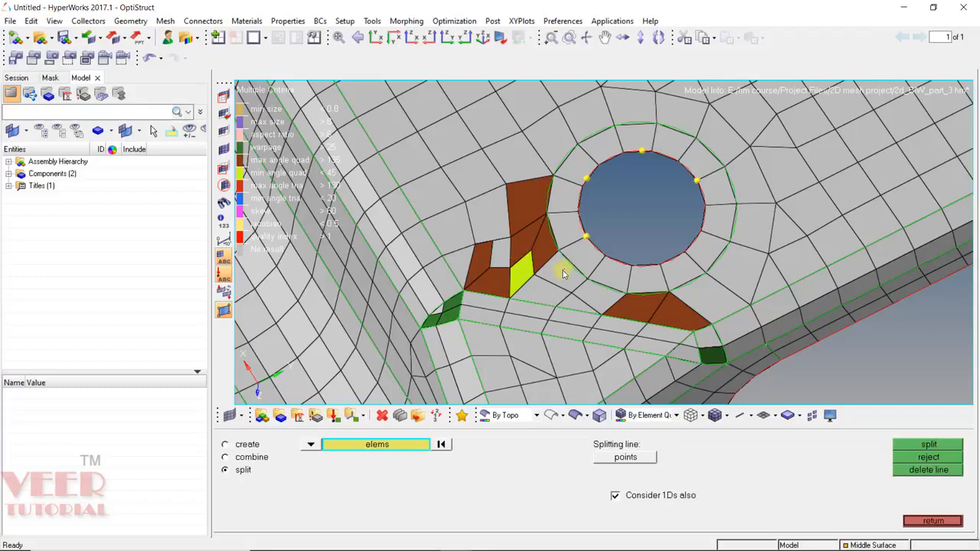
Remesh the split elements and their neighbours beside the hole with element size 5 and mixed mesh type.
{"action": "key", "text": "F12"}
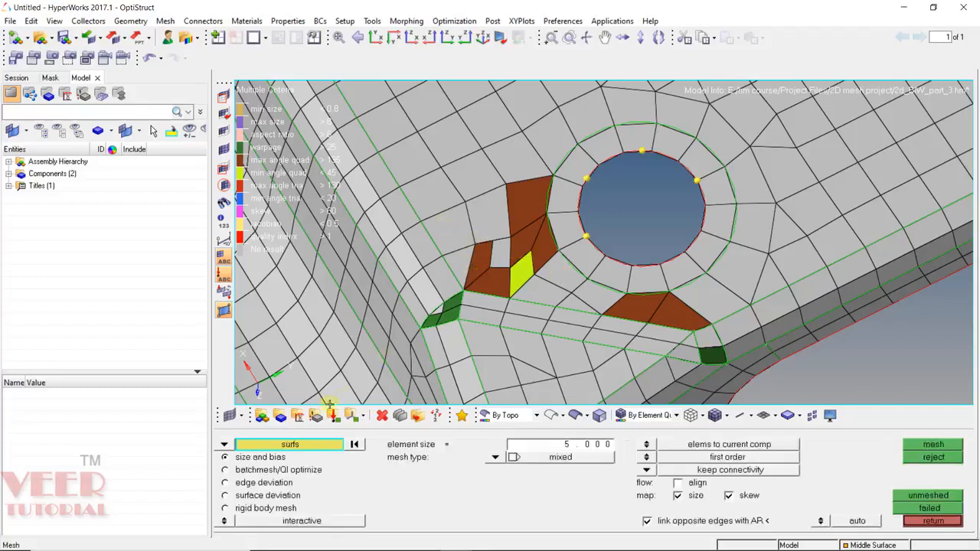
{"action": "left_click", "coordinate": [225, 445]}
{"action": "left_click", "coordinate": [251, 469]}
{"action": "left_click", "coordinate": [487, 223]}
{"action": "left_click", "coordinate": [465, 264]}
{"action": "left_click", "coordinate": [479, 264]}
{"action": "left_click", "coordinate": [490, 277]}
{"action": "left_click", "coordinate": [500, 253]}
{"action": "left_click", "coordinate": [525, 243]}
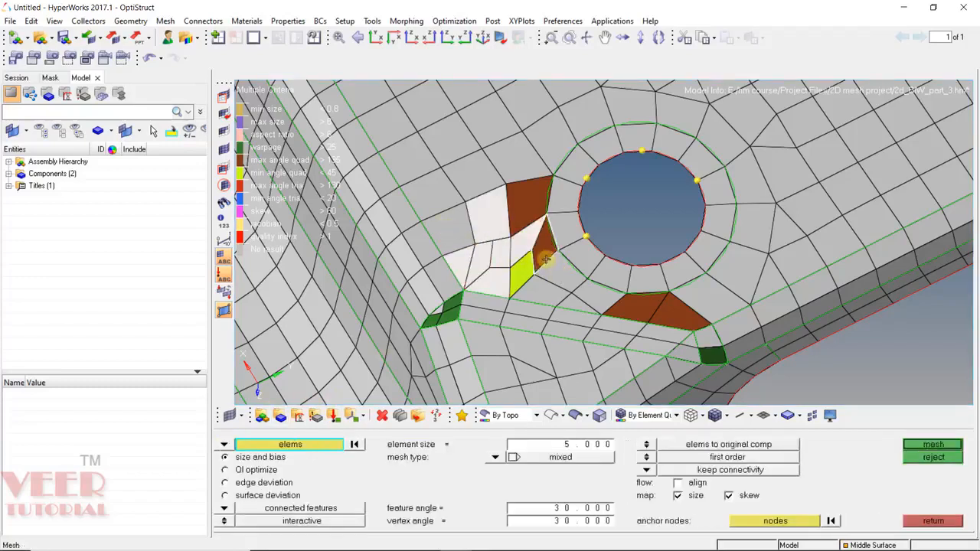
{"action": "left_click", "coordinate": [523, 271]}
{"action": "left_click", "coordinate": [528, 205]}
{"action": "left_click", "coordinate": [453, 229]}
{"action": "left_click", "coordinate": [434, 196]}
{"action": "left_click", "coordinate": [473, 174]}
{"action": "left_click", "coordinate": [502, 161]}
{"action": "middle_click", "coordinate": [524, 171]}
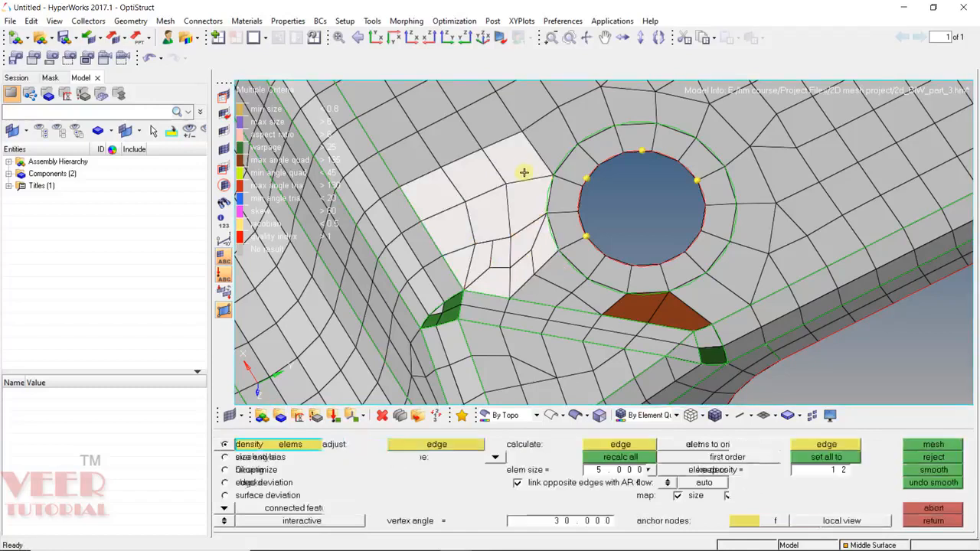
{"action": "middle_click", "coordinate": [537, 229]}
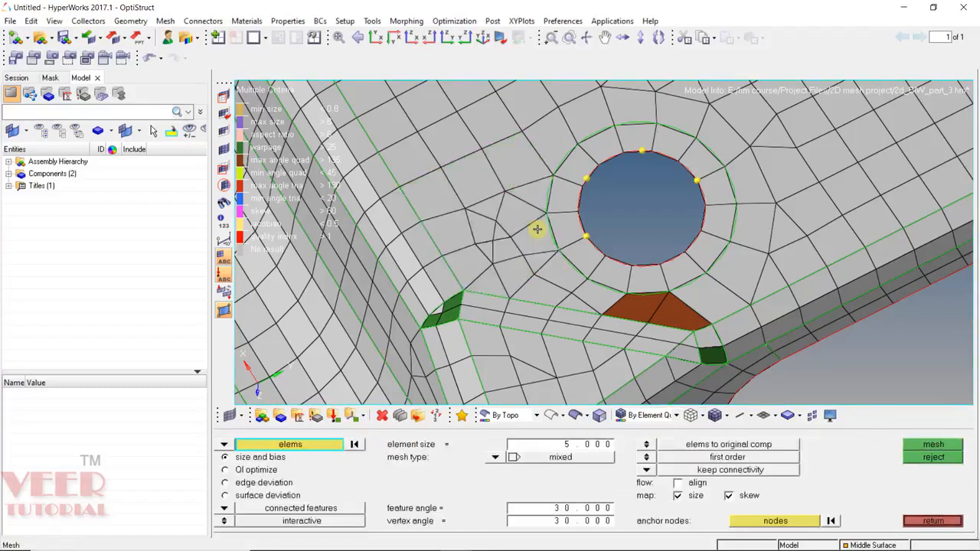
Preview duplicate nodes across all displayed elements with tolerance 0.1 and equivalence them.
{"action": "key", "text": "shift+F3"}
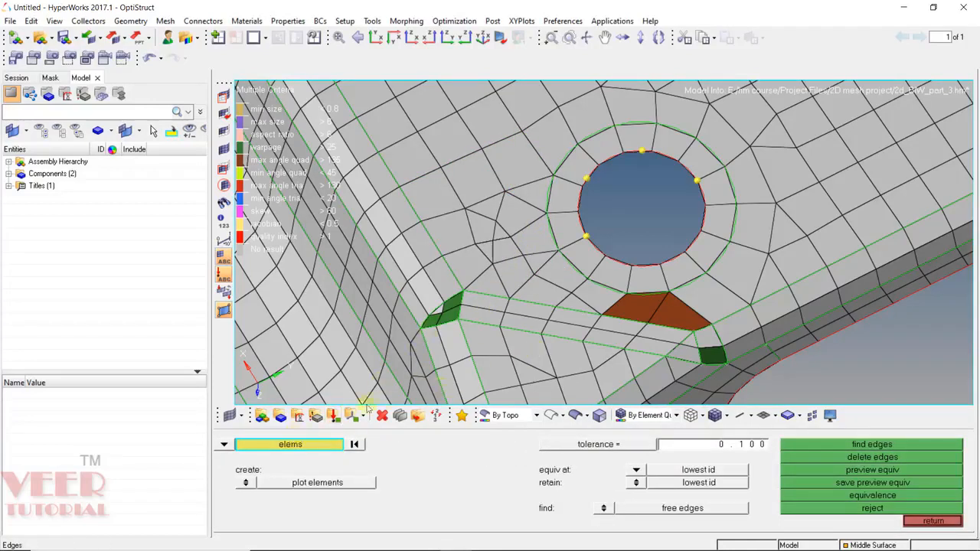
{"action": "left_click", "coordinate": [320, 448]}
{"action": "left_click", "coordinate": [295, 470]}
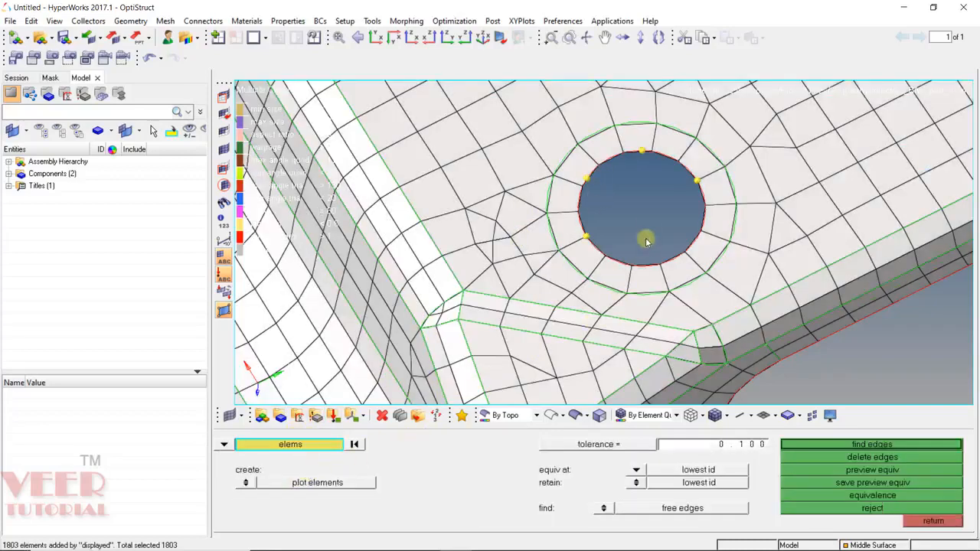
{"action": "scroll", "coordinate": [638, 222], "scroll_direction": "down", "scroll_amount": 4}
{"action": "scroll", "coordinate": [638, 222], "scroll_direction": "down", "scroll_amount": 4, "text": "ctrl"}
{"action": "left_click_drag", "start_coordinate": [577, 230], "coordinate": [636, 215], "text": "ctrl"}
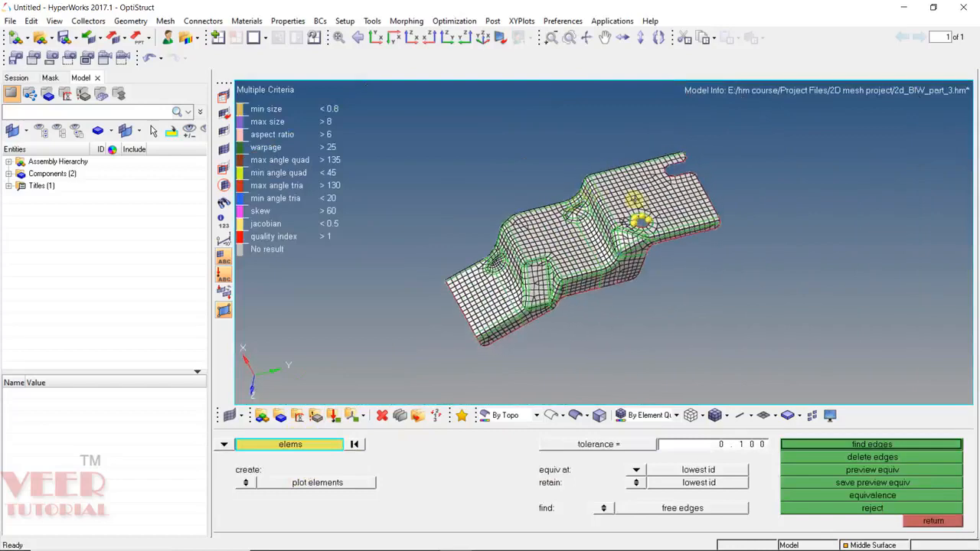
{"action": "scroll", "coordinate": [636, 214], "scroll_direction": "up", "scroll_amount": 4, "text": "ctrl"}
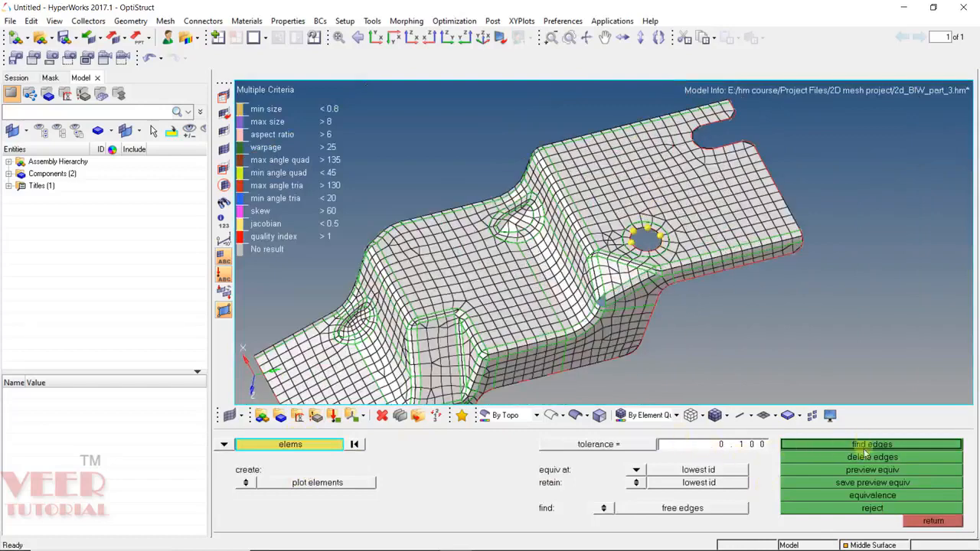
{"action": "left_click", "coordinate": [872, 471]}
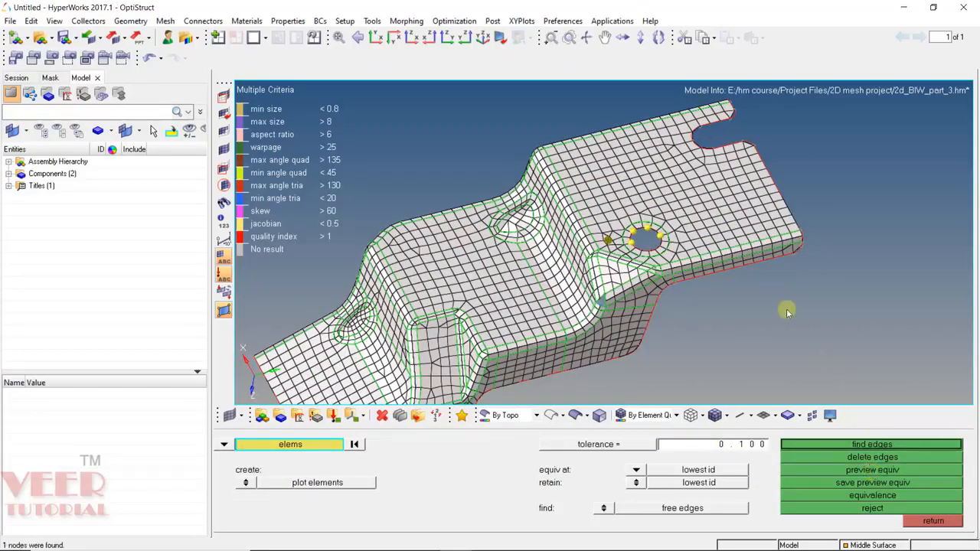
{"action": "scroll", "coordinate": [521, 211], "scroll_direction": "up", "scroll_amount": 8, "text": "ctrl"}
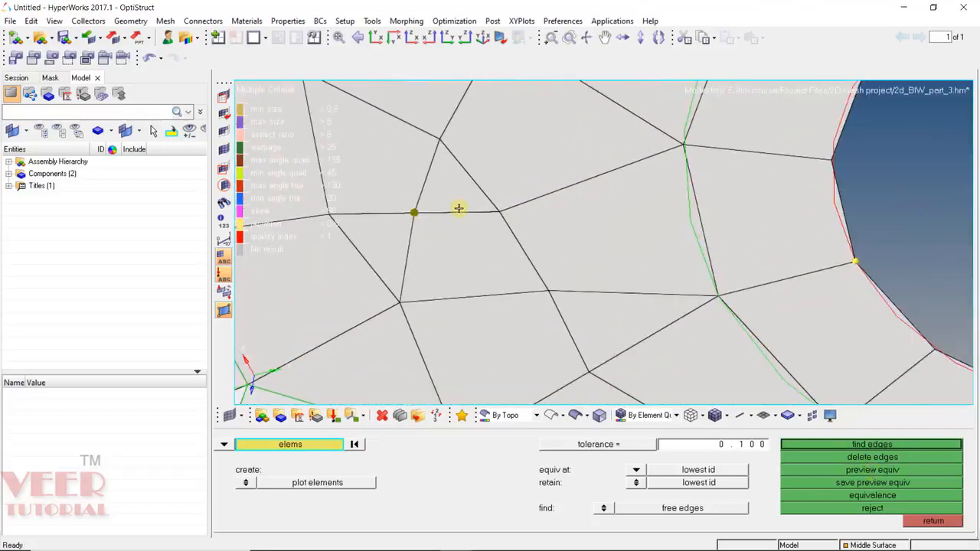
{"action": "left_click", "coordinate": [915, 498]}
{"action": "left_click", "coordinate": [936, 521]}
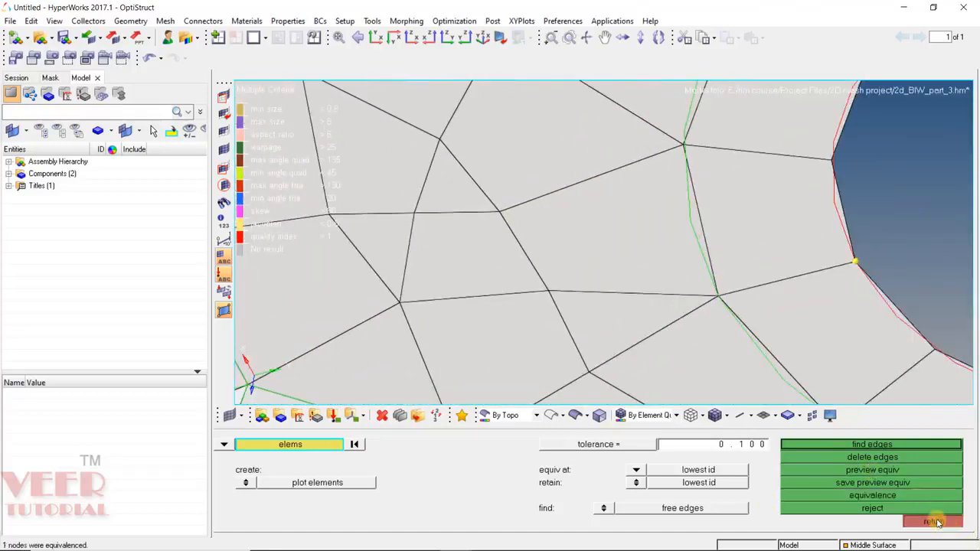
Remesh the irregular elements between the hole's washer ring and the nearby bend edge with element size 5 and mixed mesh type.
{"action": "scroll", "coordinate": [576, 252], "scroll_direction": "down", "scroll_amount": 6, "text": "ctrl"}
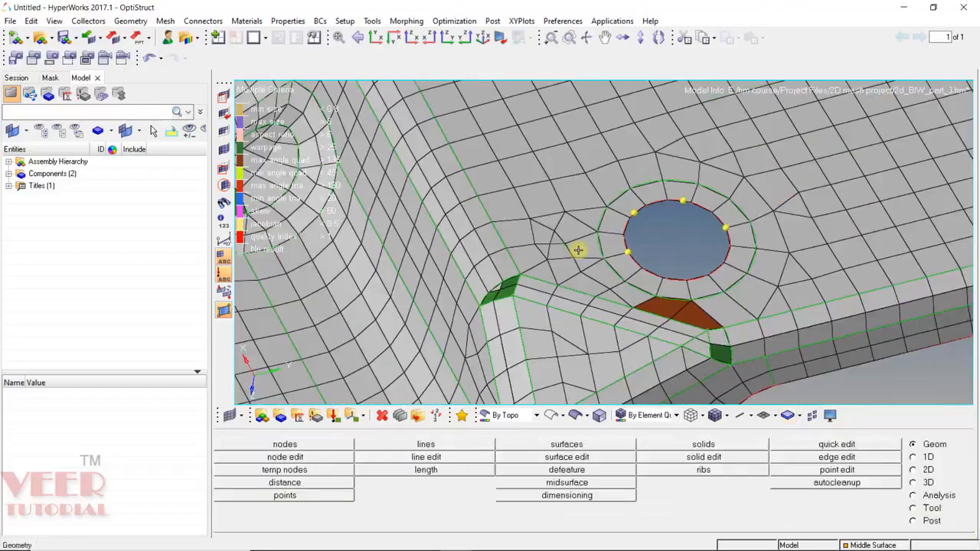
{"action": "key", "text": "F12"}
{"action": "scroll", "coordinate": [557, 245], "scroll_direction": "up", "scroll_amount": 3}
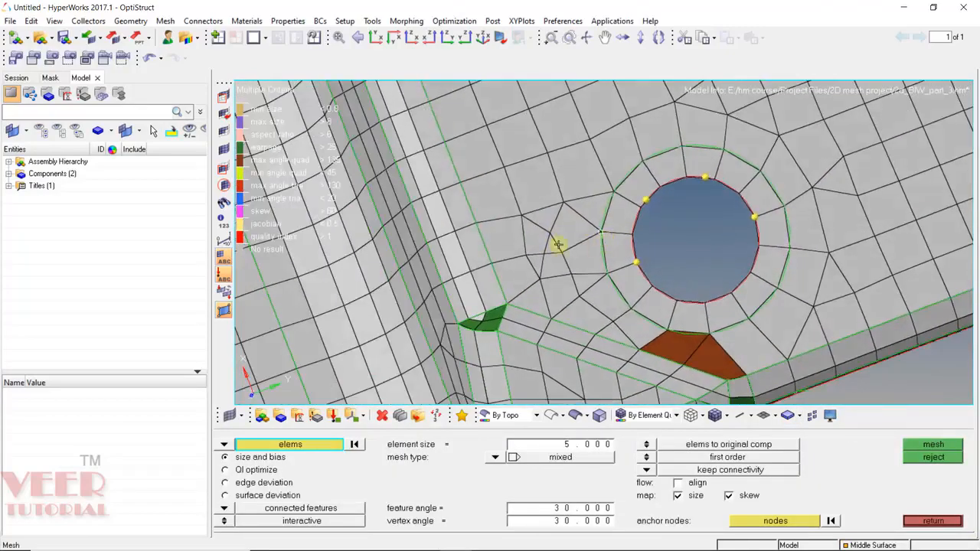
{"action": "scroll", "coordinate": [517, 230], "scroll_direction": "up", "scroll_amount": 3}
{"action": "left_click", "coordinate": [479, 197]}
{"action": "left_click", "coordinate": [494, 246]}
{"action": "left_click", "coordinate": [519, 308]}
{"action": "left_click", "coordinate": [546, 340]}
{"action": "left_click", "coordinate": [588, 336]}
{"action": "left_click", "coordinate": [626, 293]}
{"action": "left_click", "coordinate": [631, 313]}
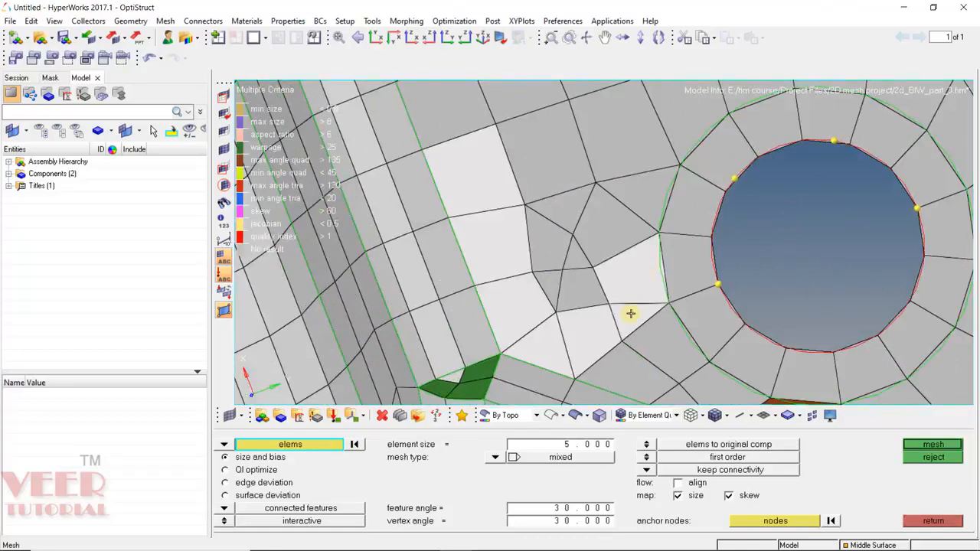
{"action": "left_click", "coordinate": [575, 286]}
{"action": "left_click", "coordinate": [556, 218]}
{"action": "left_click", "coordinate": [548, 247]}
{"action": "left_click", "coordinate": [551, 283]}
{"action": "left_click", "coordinate": [576, 259]}
{"action": "left_click", "coordinate": [594, 230]}
{"action": "left_click", "coordinate": [624, 186]}
{"action": "left_click", "coordinate": [602, 125]}
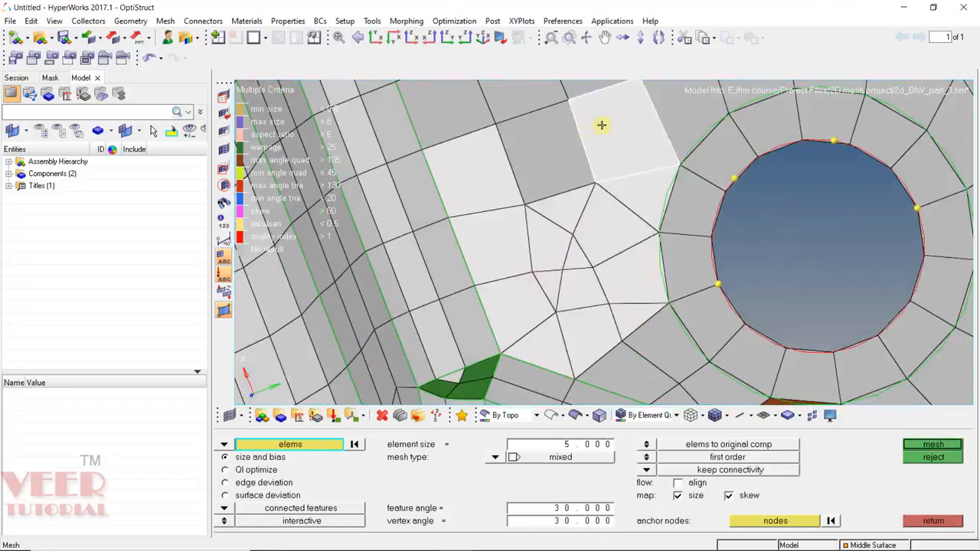
{"action": "left_click", "coordinate": [583, 150]}
{"action": "middle_click", "coordinate": [588, 167]}
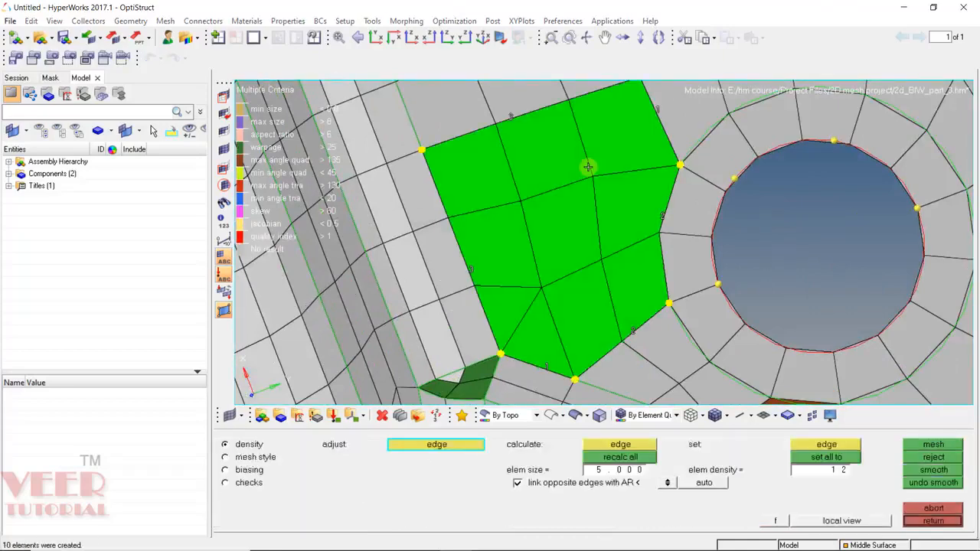
{"action": "middle_click", "coordinate": [588, 167]}
Measure the three-node angle at the washer-ring corner of the max-angle quad between the hole and the recess edge.
{"action": "scroll", "coordinate": [534, 208], "scroll_direction": "down", "scroll_amount": 4, "text": "ctrl"}
{"action": "left_click_drag", "start_coordinate": [647, 309], "coordinate": [736, 285], "text": "ctrl"}
{"action": "scroll", "coordinate": [562, 217], "scroll_direction": "up", "scroll_amount": 4, "text": "ctrl"}
{"action": "left_click_drag", "start_coordinate": [580, 231], "coordinate": [642, 223], "text": "ctrl"}
{"action": "key", "text": "F4"}
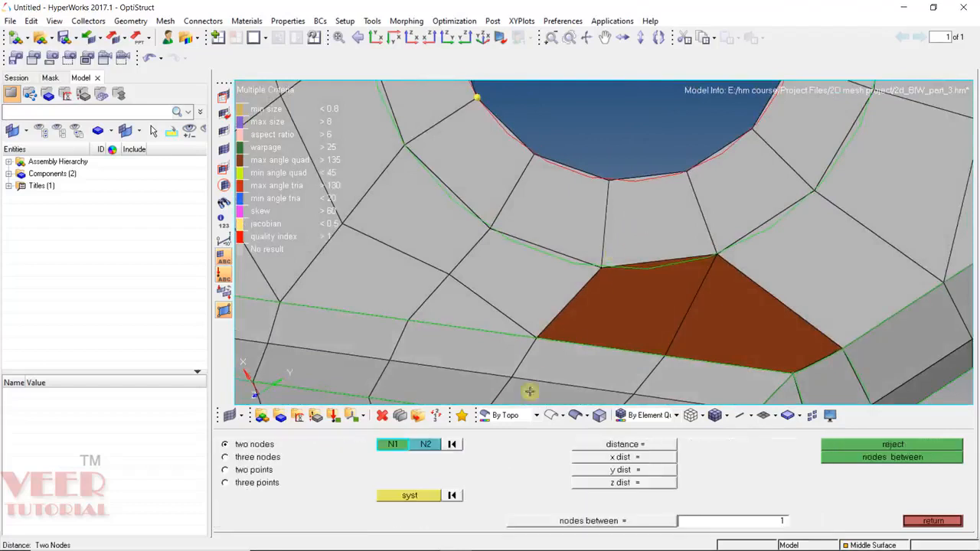
{"action": "left_click", "coordinate": [257, 458]}
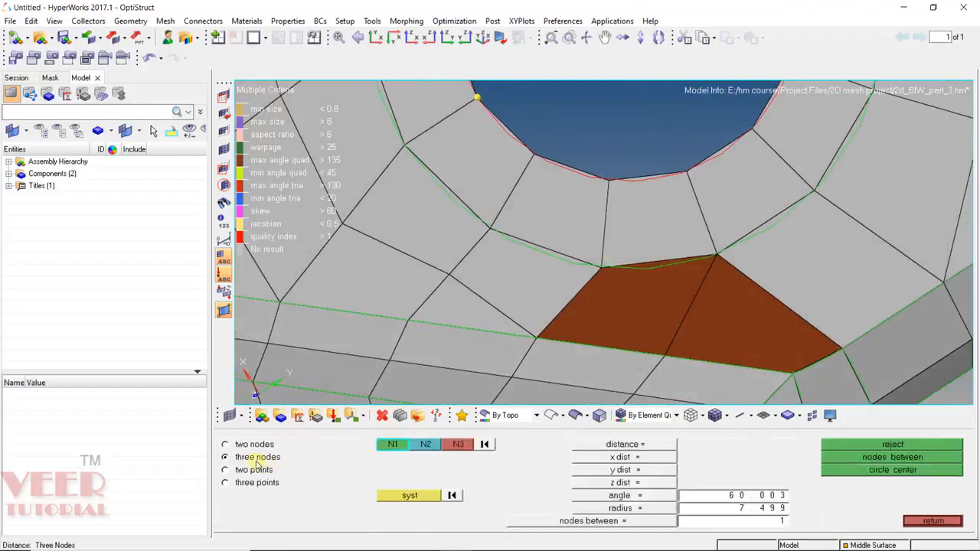
{"action": "left_click", "coordinate": [535, 337]}
{"action": "left_click", "coordinate": [601, 269]}
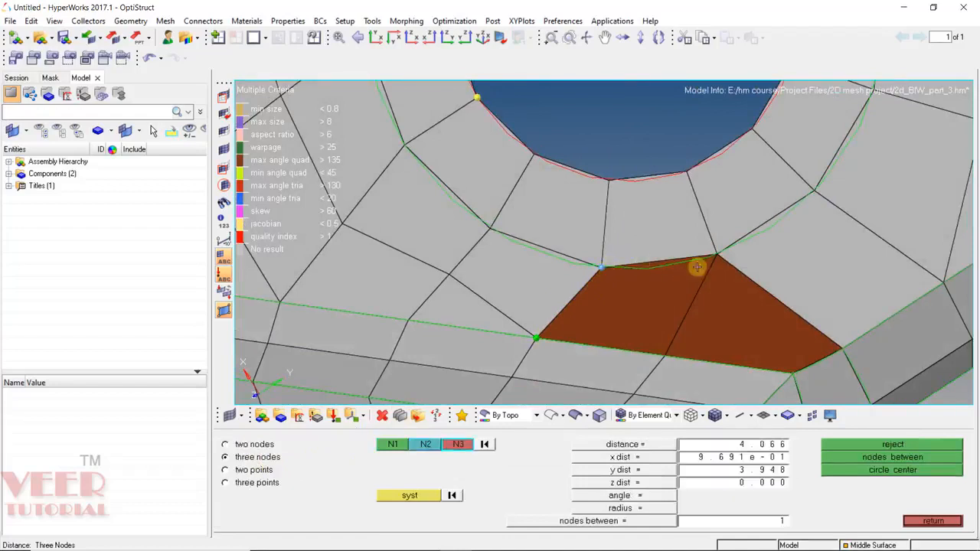
{"action": "left_click", "coordinate": [716, 254]}
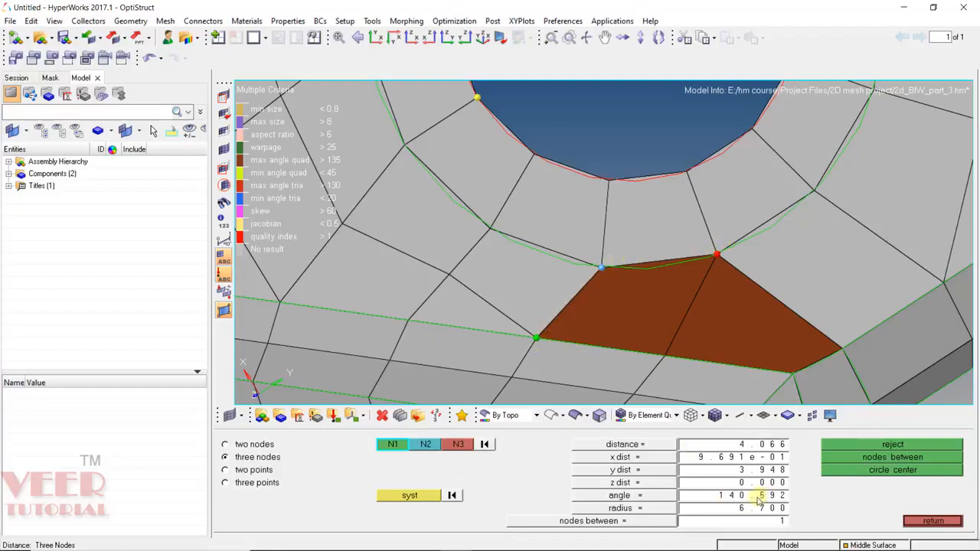
Set the distance between the failing quad's washer-ring corner node and its neighbouring ring node outside that quad to 4.6.
{"action": "left_click", "coordinate": [485, 444]}
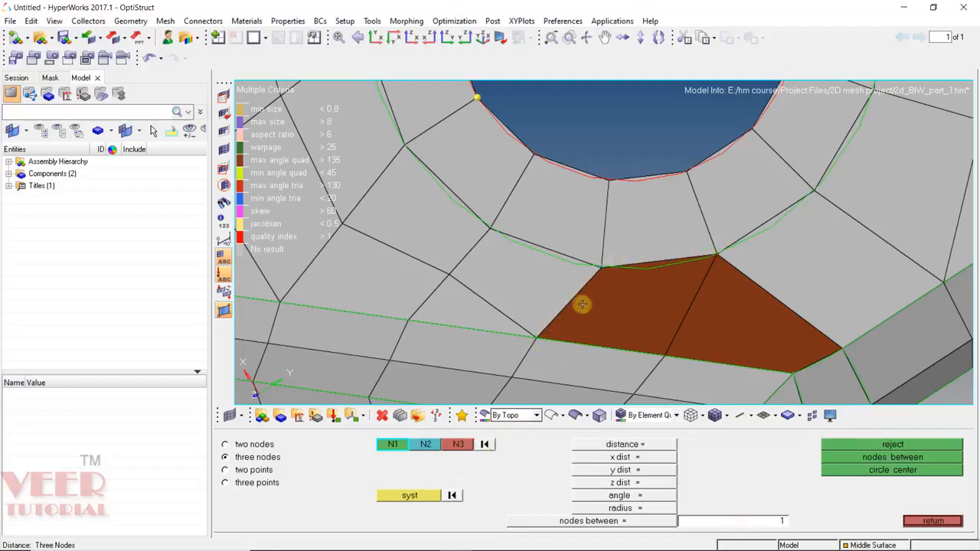
{"action": "left_click", "coordinate": [489, 226]}
{"action": "left_click", "coordinate": [599, 266]}
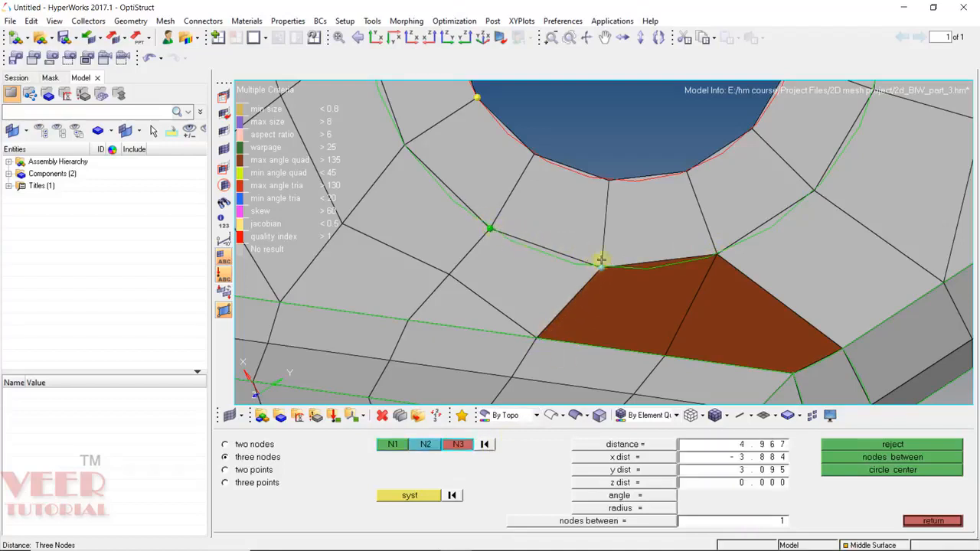
{"action": "left_click", "coordinate": [747, 444]}
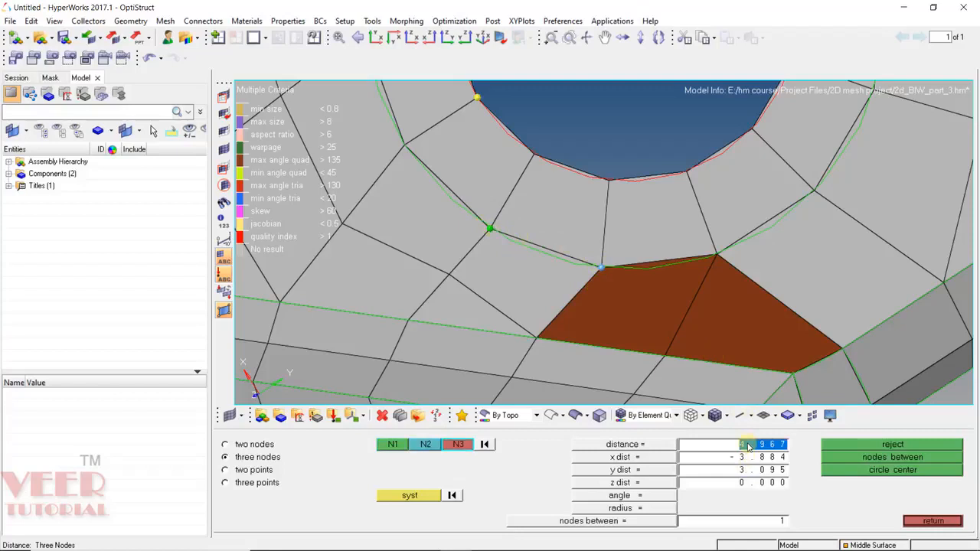
{"action": "type", "text": "4.6"}
{"action": "key", "text": "Return"}
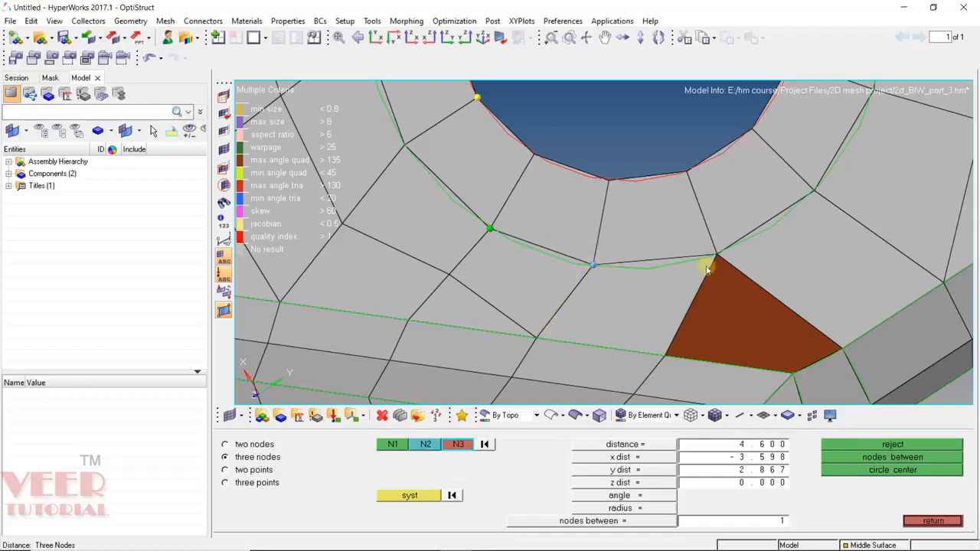
Split the remaining max-angle quad along a line from its washer-ring node to the corner of the triangular recess.
{"action": "scroll", "coordinate": [529, 268], "scroll_direction": "down", "scroll_amount": 4, "text": "ctrl"}
{"action": "left_click_drag", "start_coordinate": [597, 271], "coordinate": [574, 278], "text": "ctrl"}
{"action": "scroll", "coordinate": [574, 279], "scroll_direction": "up", "scroll_amount": 6}
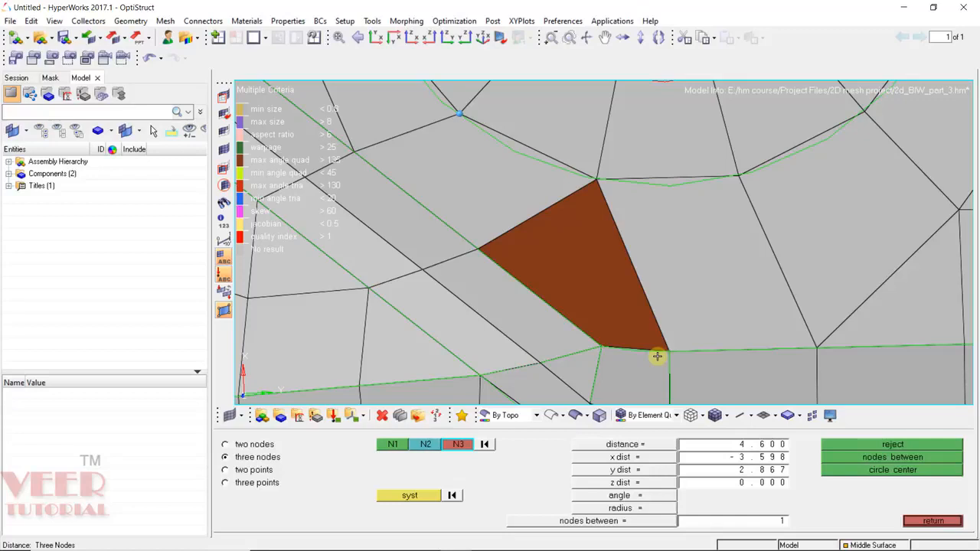
{"action": "key", "text": "shift+F6"}
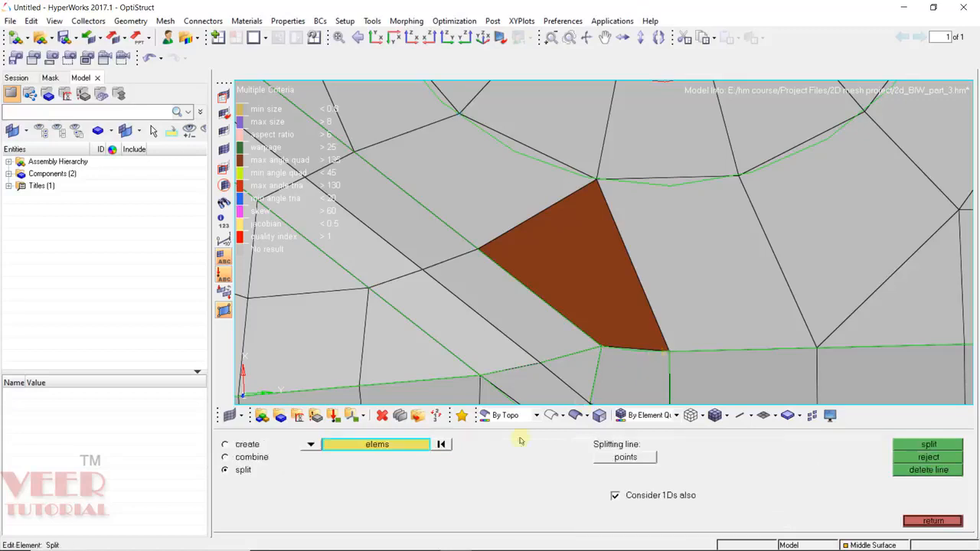
{"action": "left_click", "coordinate": [622, 307]}
{"action": "left_click", "coordinate": [639, 457]}
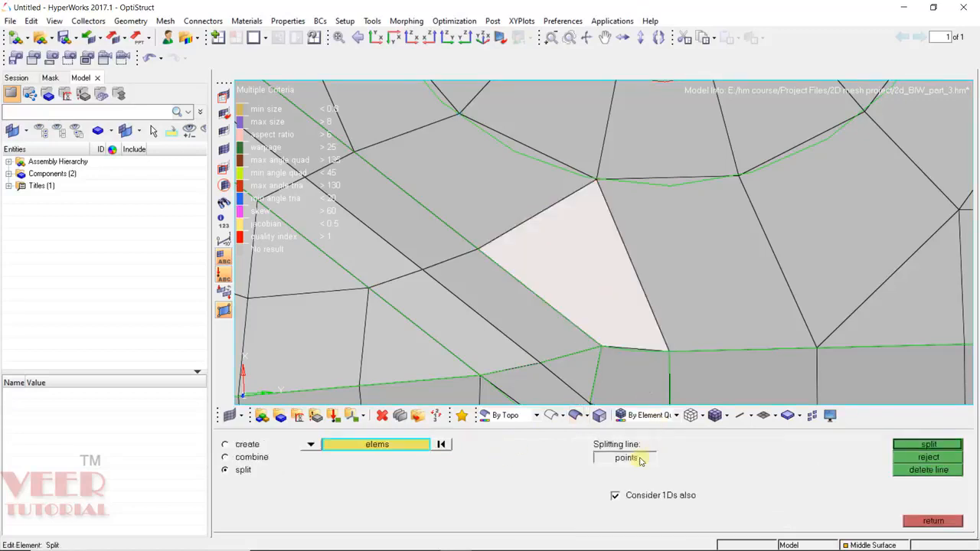
{"action": "left_click", "coordinate": [595, 372]}
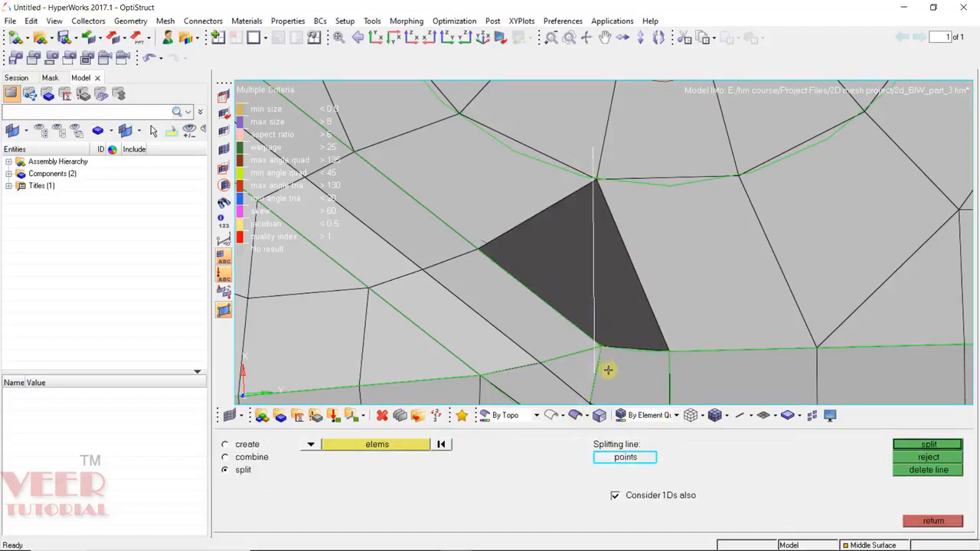
{"action": "middle_click", "coordinate": [609, 370]}
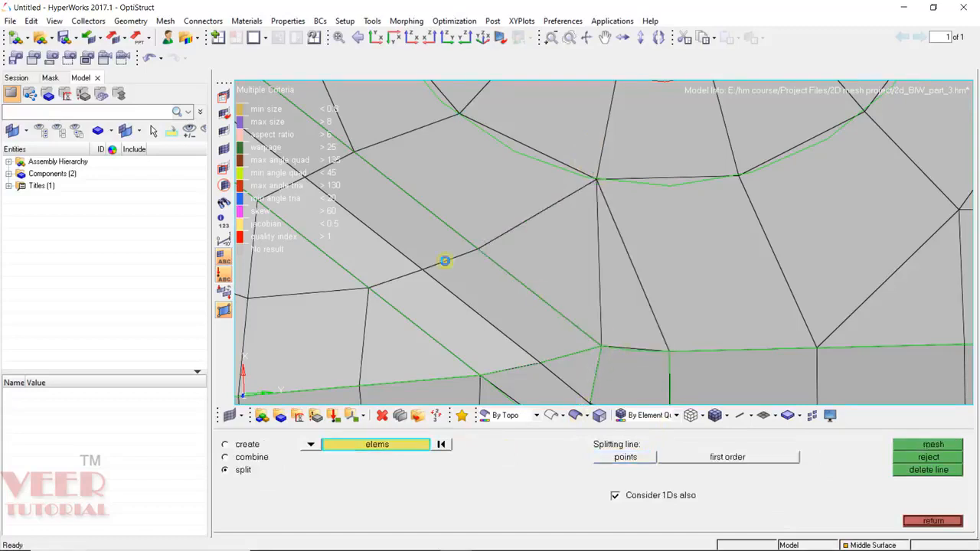
Remesh the split triangle and its neighbouring elements between the hole and the flange edge with element size 5 and mixed mesh type.
{"action": "key", "text": "F12"}
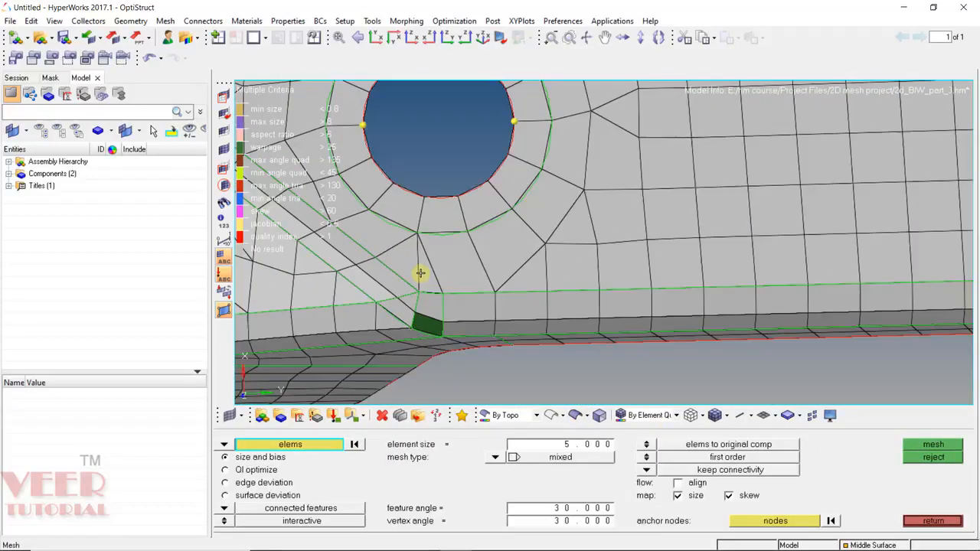
{"action": "left_click", "coordinate": [427, 277]}
{"action": "left_click", "coordinate": [525, 260]}
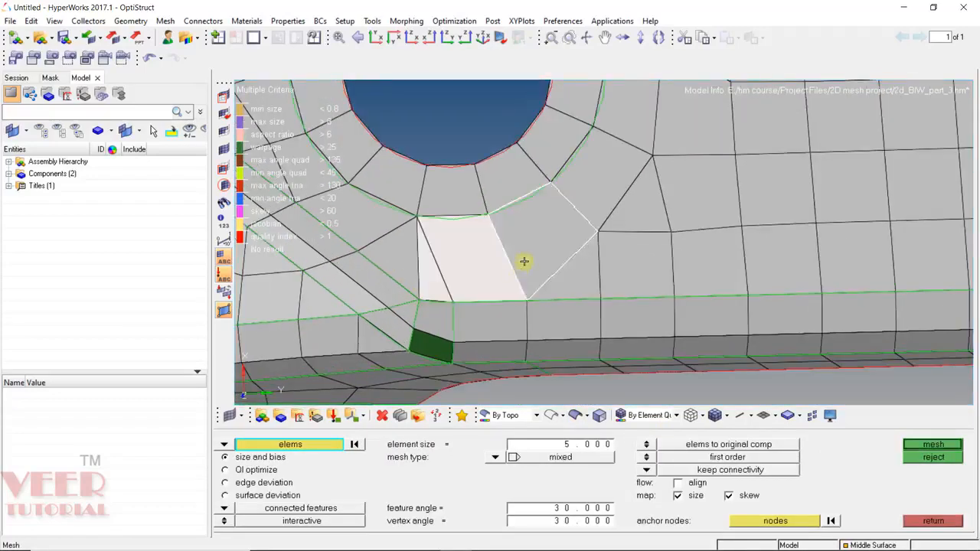
{"action": "left_click", "coordinate": [562, 280]}
{"action": "middle_click", "coordinate": [563, 280]}
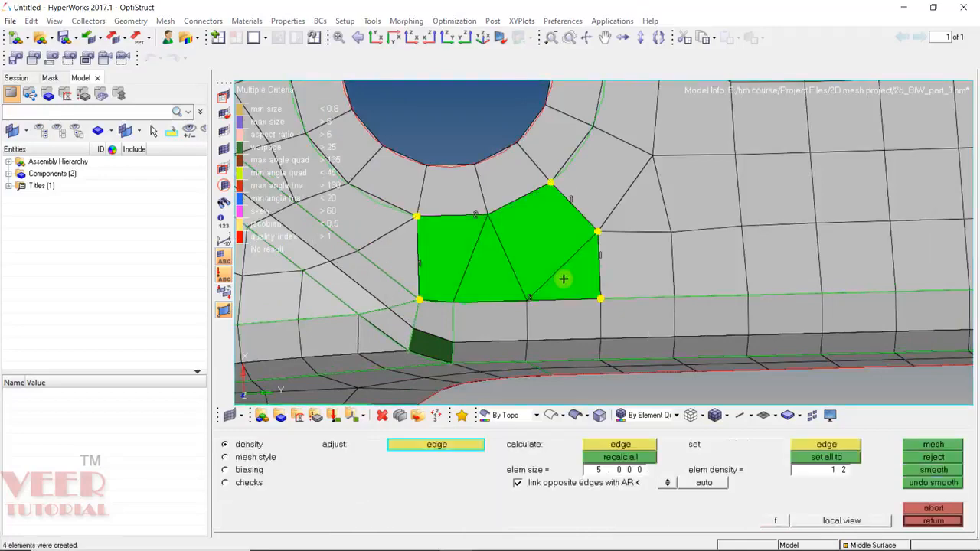
{"action": "middle_click", "coordinate": [563, 278]}
Examine the remeshed elements around the hole's washer ring and the triangular recess corners for remaining quality failures.
{"action": "scroll", "coordinate": [536, 264], "scroll_direction": "down", "scroll_amount": 3, "text": "ctrl"}
{"action": "scroll", "coordinate": [533, 263], "scroll_direction": "up", "scroll_amount": 1, "text": "ctrl"}
{"action": "scroll", "coordinate": [445, 268], "scroll_direction": "up", "scroll_amount": 5, "text": "ctrl"}
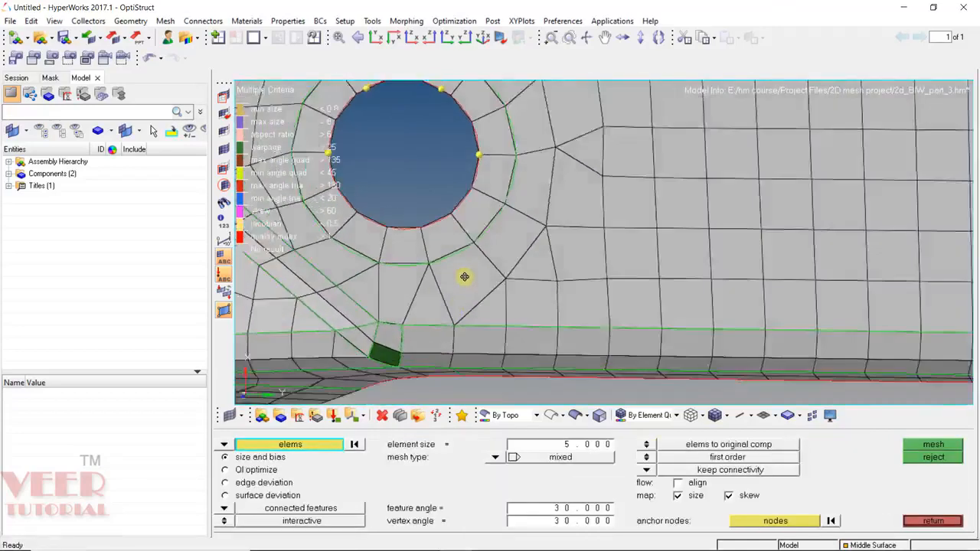
{"action": "scroll", "coordinate": [461, 287], "scroll_direction": "down", "scroll_amount": 4, "text": "ctrl"}
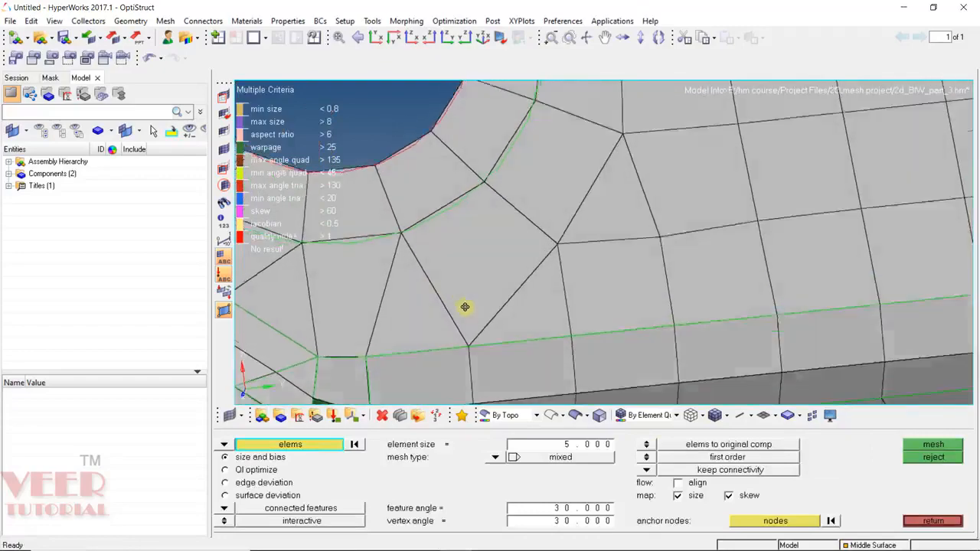
{"action": "scroll", "coordinate": [451, 245], "scroll_direction": "up", "scroll_amount": 2, "text": "ctrl"}
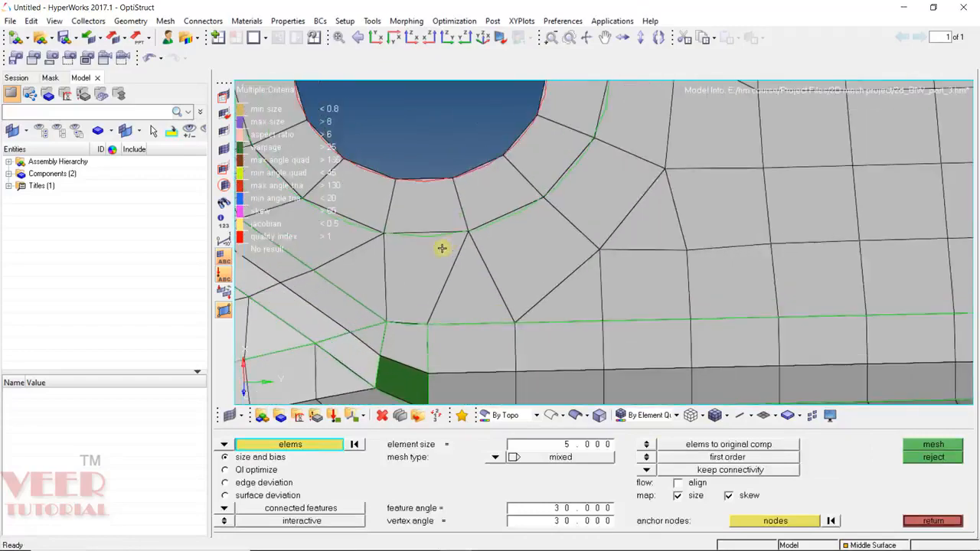
{"action": "scroll", "coordinate": [451, 228], "scroll_direction": "down", "scroll_amount": 1, "text": "ctrl"}
{"action": "scroll", "coordinate": [415, 244], "scroll_direction": "up", "scroll_amount": 1, "text": "ctrl"}
{"action": "scroll", "coordinate": [440, 263], "scroll_direction": "down", "scroll_amount": 2, "text": "ctrl"}
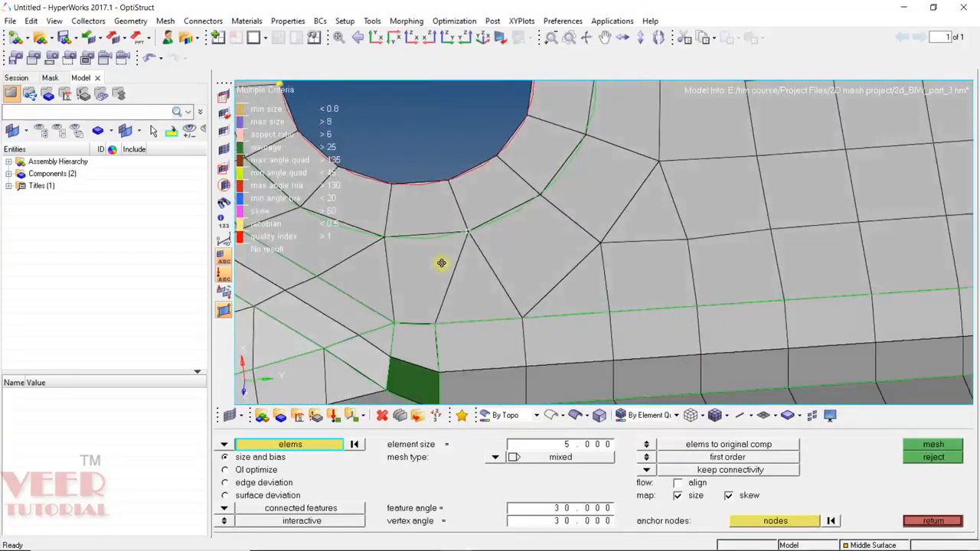
{"action": "scroll", "coordinate": [509, 275], "scroll_direction": "down", "scroll_amount": 1, "text": "ctrl"}
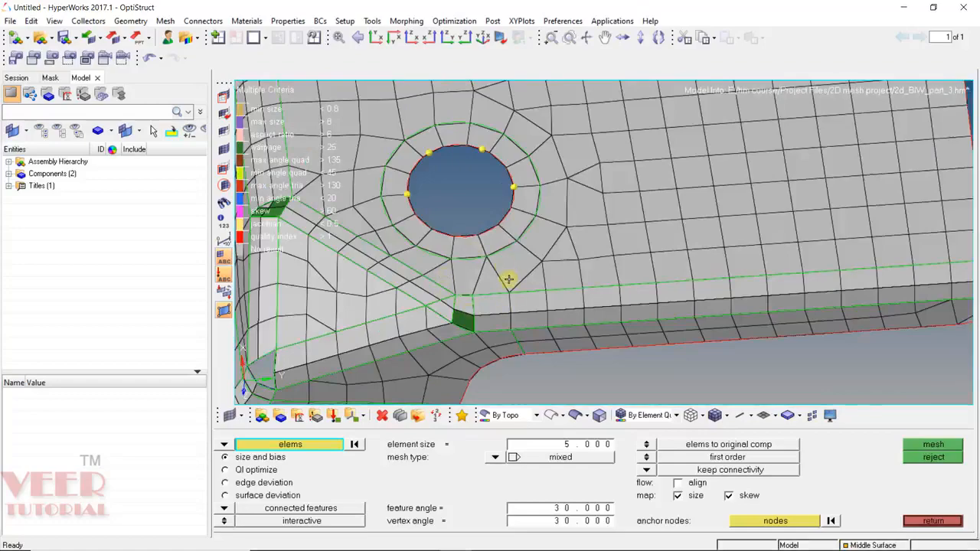
{"action": "scroll", "coordinate": [509, 279], "scroll_direction": "down", "scroll_amount": 3, "text": "ctrl"}
{"action": "scroll", "coordinate": [493, 222], "scroll_direction": "up", "scroll_amount": 4, "text": "ctrl"}
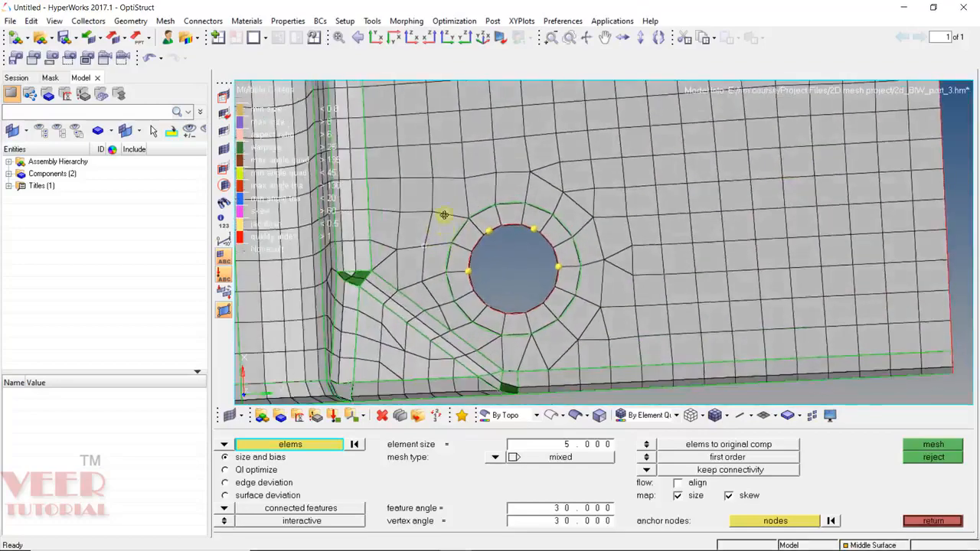
{"action": "left_click_drag", "start_coordinate": [444, 215], "coordinate": [467, 229], "text": "ctrl"}
Colour the elements by configuration and examine the triangular elements around the round hole and triangular recess.
{"action": "left_click", "coordinate": [676, 415]}
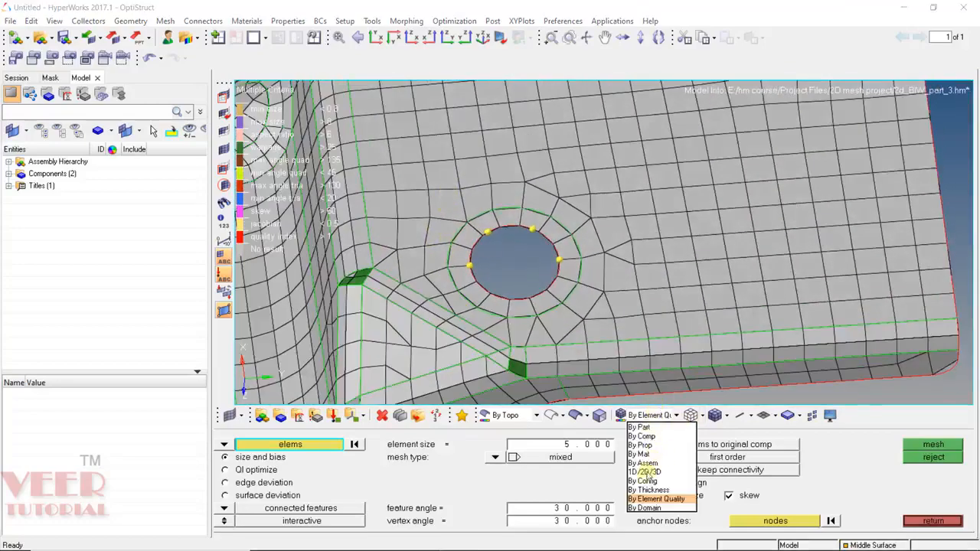
{"action": "left_click", "coordinate": [651, 482]}
{"action": "scroll", "coordinate": [455, 278], "scroll_direction": "down", "scroll_amount": 2, "text": "ctrl"}
{"action": "scroll", "coordinate": [457, 278], "scroll_direction": "up", "scroll_amount": 4, "text": "ctrl"}
{"action": "left_click_drag", "start_coordinate": [479, 272], "coordinate": [515, 323], "text": "ctrl"}
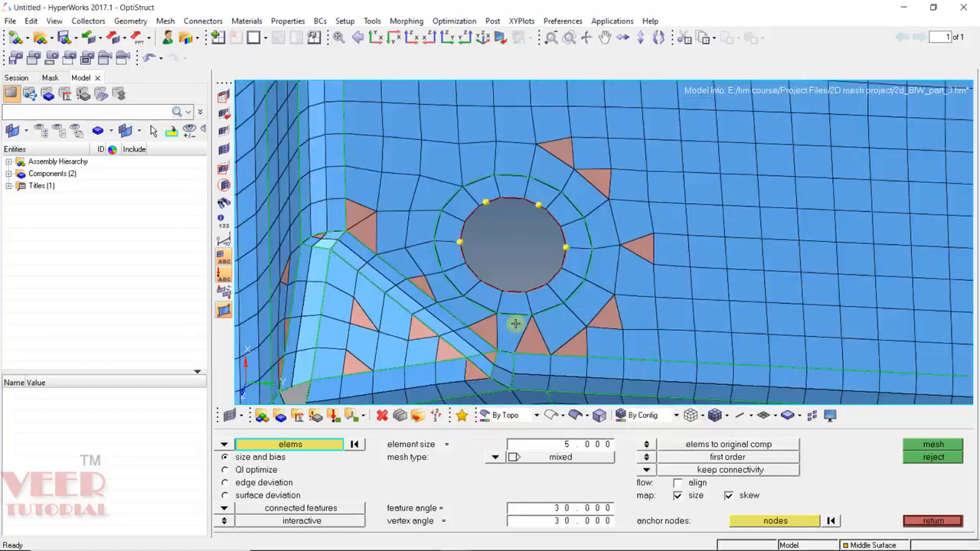
{"action": "scroll", "coordinate": [480, 331], "scroll_direction": "up", "scroll_amount": 4, "text": "ctrl"}
{"action": "scroll", "coordinate": [557, 340], "scroll_direction": "down", "scroll_amount": 3, "text": "ctrl"}
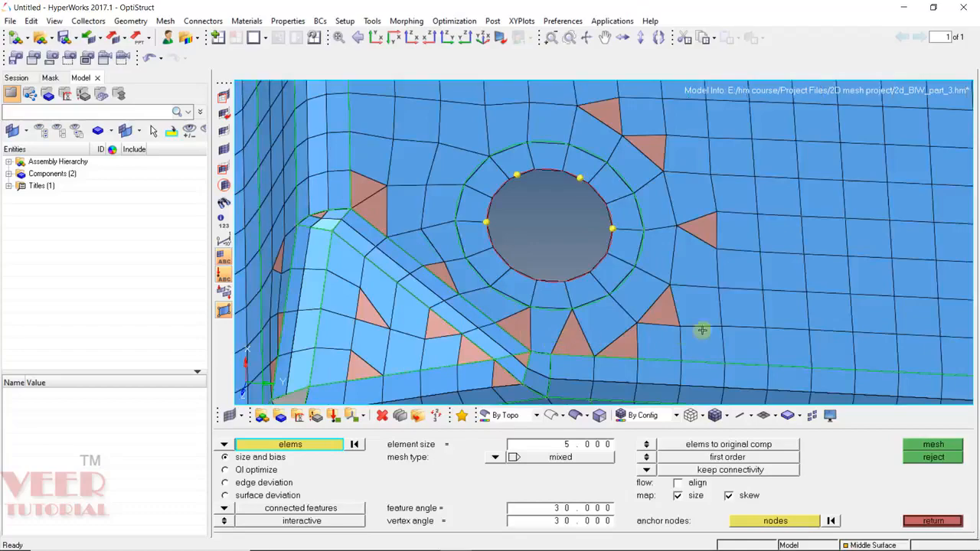
{"action": "scroll", "coordinate": [537, 286], "scroll_direction": "down", "scroll_amount": 3, "text": "ctrl"}
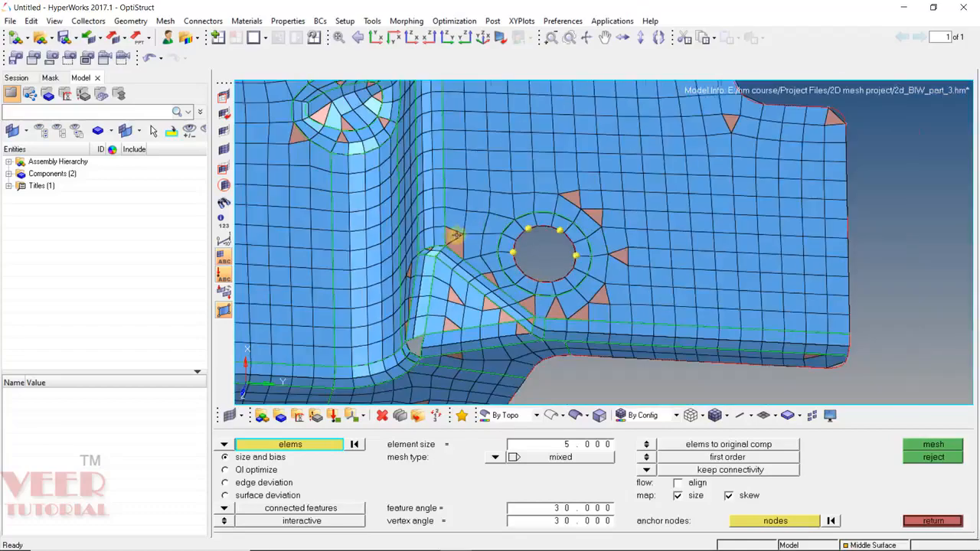
Measure the distance and angle across three corner nodes of the tria pair at the recess's upper corner, and clear the node selection.
{"action": "scroll", "coordinate": [456, 237], "scroll_direction": "up", "scroll_amount": 5, "text": "ctrl"}
{"action": "scroll", "coordinate": [462, 256], "scroll_direction": "down", "scroll_amount": 2, "text": "ctrl"}
{"action": "mouse_move", "coordinate": [405, 245]}
{"action": "left_mouse_down", "text": "ctrl"}
{"action": "mouse_move", "coordinate": [412, 309]}
{"action": "mouse_move", "coordinate": [409, 254]}
{"action": "left_mouse_up", "text": "ctrl"}
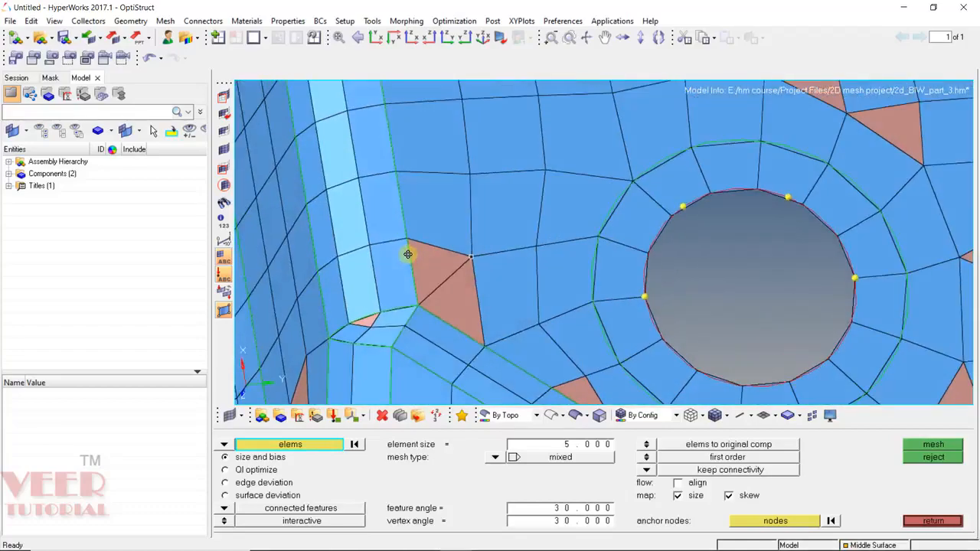
{"action": "scroll", "coordinate": [428, 309], "scroll_direction": "up", "scroll_amount": 3, "text": "ctrl"}
{"action": "key", "text": "F4"}
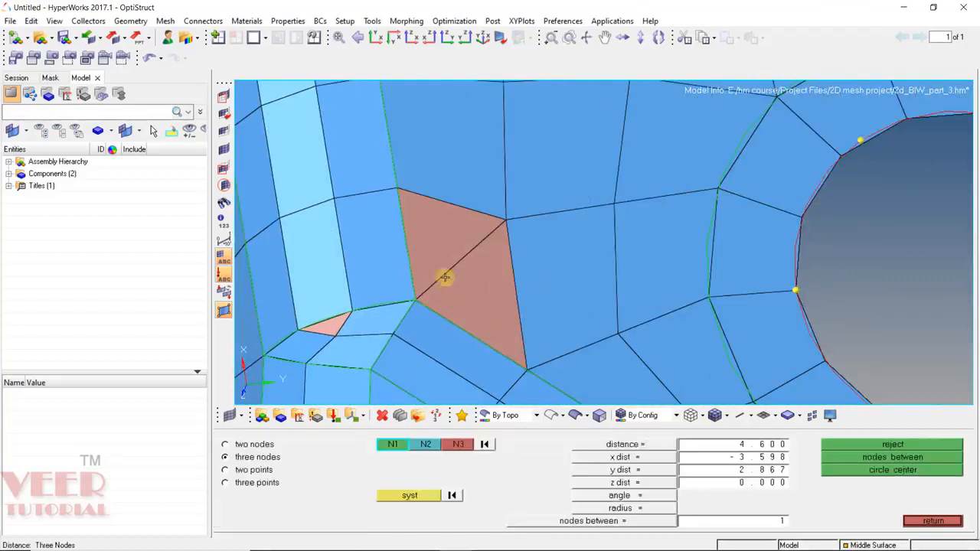
{"action": "left_click", "coordinate": [398, 189]}
{"action": "left_click", "coordinate": [513, 359]}
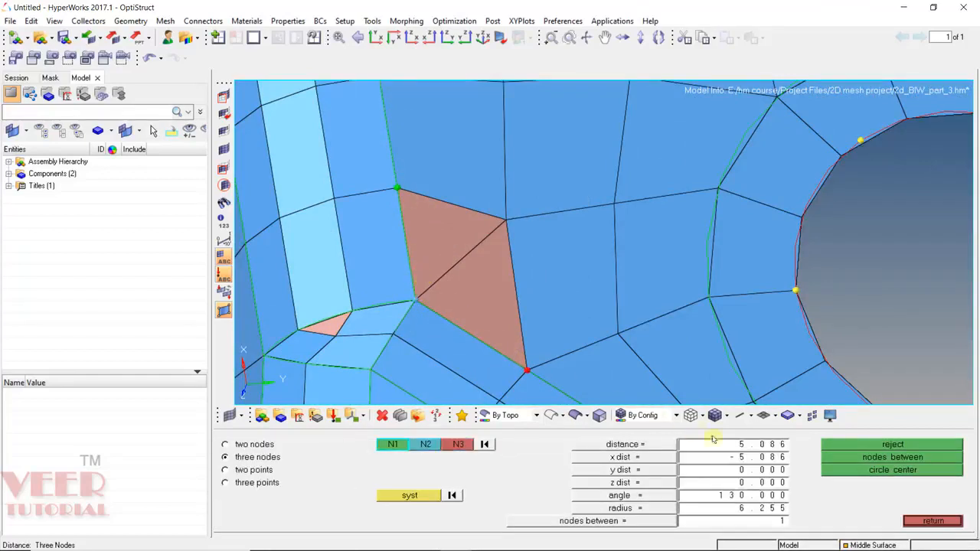
{"action": "left_click", "coordinate": [490, 445]}
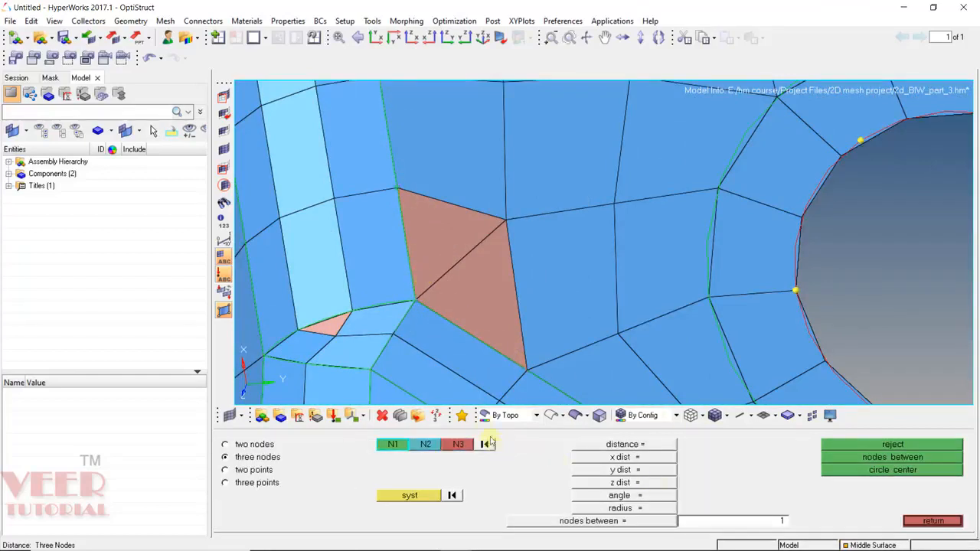
Remesh the tria pair at the recess's upper corner together with the adjoining quad above, using element size 5 and mixed mesh type.
{"action": "key", "text": "F12"}
{"action": "left_click", "coordinate": [477, 203]}
{"action": "left_click", "coordinate": [494, 244]}
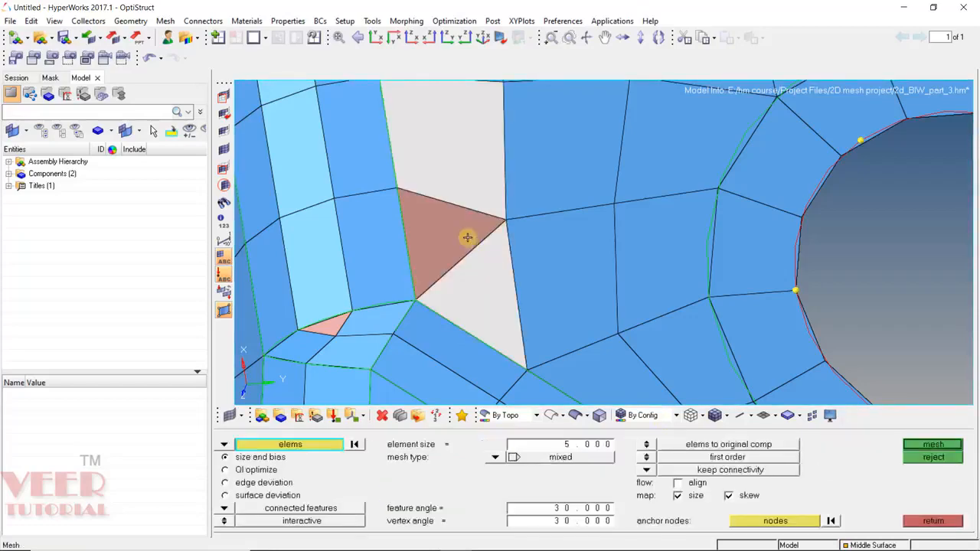
{"action": "left_click", "coordinate": [468, 237]}
{"action": "middle_click", "coordinate": [478, 229]}
{"action": "middle_click", "coordinate": [481, 222]}
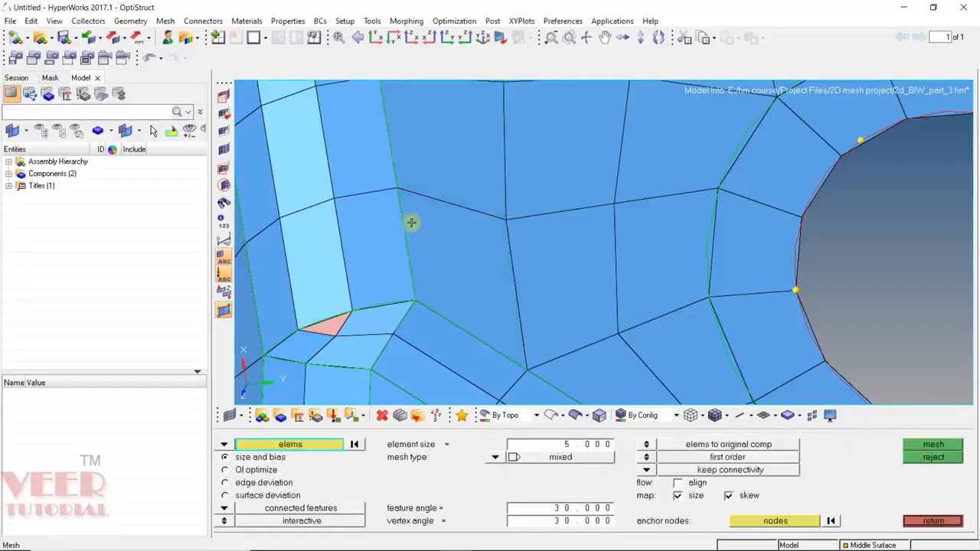
Try to remesh the two trias on the hole's upper outer side with their surrounding quads, using element size 5 and mixed type.
{"action": "scroll", "coordinate": [411, 222], "scroll_direction": "down", "scroll_amount": 4}
{"action": "scroll", "coordinate": [586, 173], "scroll_direction": "up", "scroll_amount": 3}
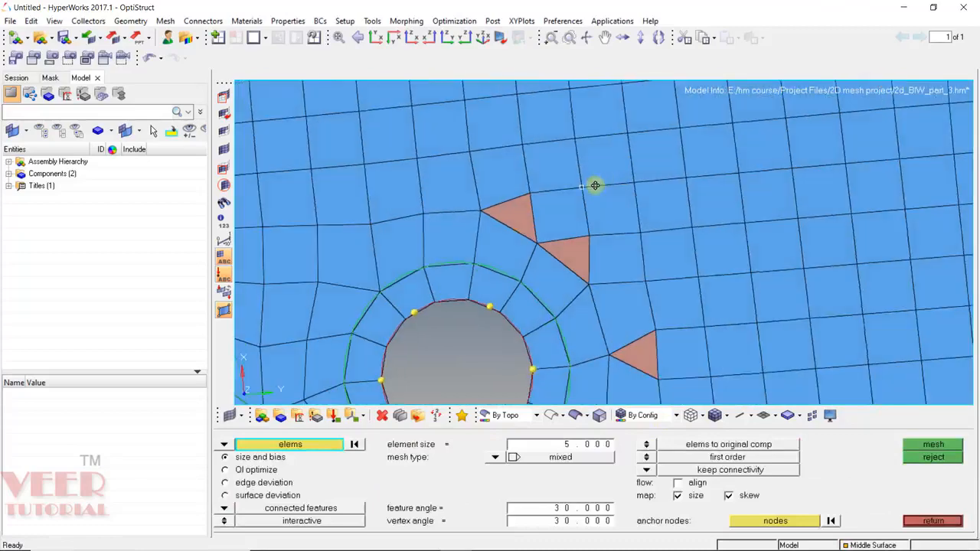
{"action": "left_click_drag", "start_coordinate": [651, 131], "coordinate": [491, 261], "text": "shift"}
{"action": "left_click", "coordinate": [547, 262]}
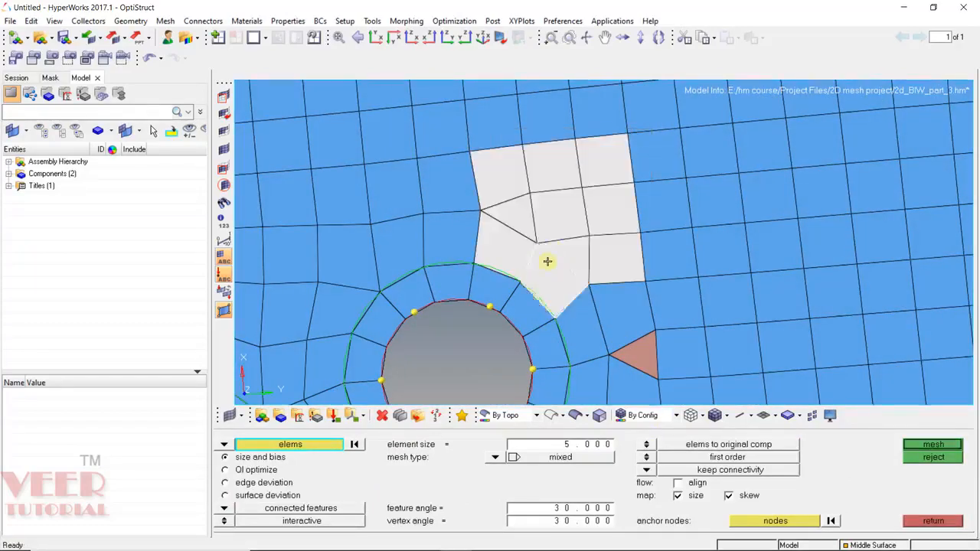
{"action": "middle_click", "coordinate": [566, 203]}
{"action": "middle_click", "coordinate": [581, 184]}
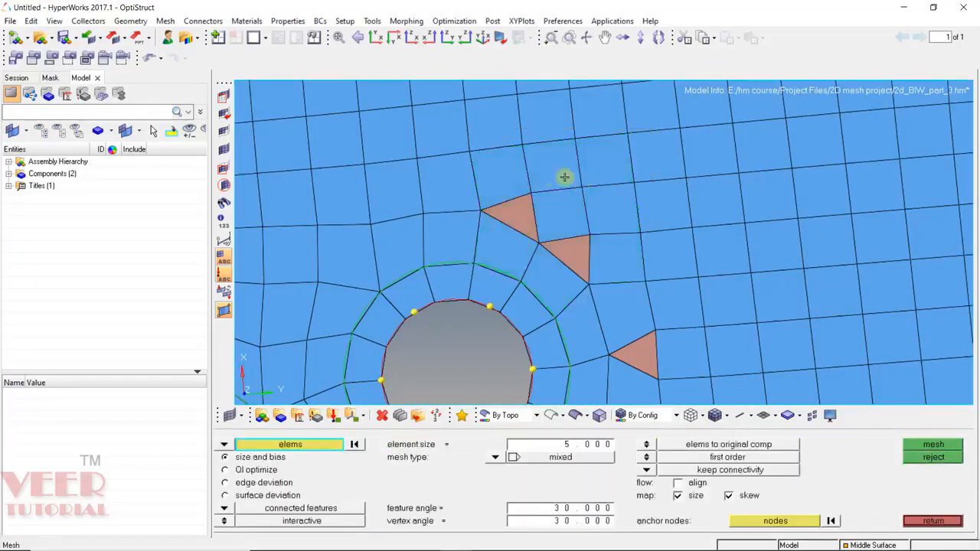
Split the tria at the plate's rounded corner below the open slot, from its inner node to the midpoint of its free edge.
{"action": "scroll", "coordinate": [566, 174], "scroll_direction": "down", "scroll_amount": 4}
{"action": "mouse_move", "coordinate": [567, 162]}
{"action": "left_mouse_down", "text": "ctrl"}
{"action": "mouse_move", "coordinate": [627, 238]}
{"action": "mouse_move", "coordinate": [583, 246]}
{"action": "left_mouse_up", "text": "ctrl"}
{"action": "right_click_drag", "start_coordinate": [518, 256], "coordinate": [490, 286], "text": "ctrl"}
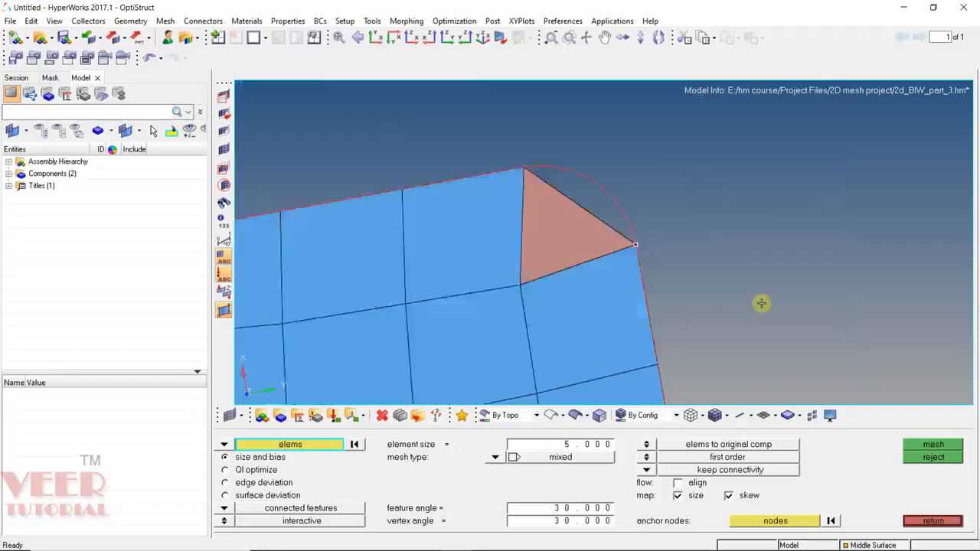
{"action": "scroll", "coordinate": [761, 304], "scroll_direction": "down", "scroll_amount": 3, "text": "ctrl"}
{"action": "mouse_move", "coordinate": [679, 277]}
{"action": "left_mouse_down", "text": "ctrl"}
{"action": "mouse_move", "coordinate": [684, 260]}
{"action": "mouse_move", "coordinate": [674, 268]}
{"action": "left_mouse_up", "text": "ctrl"}
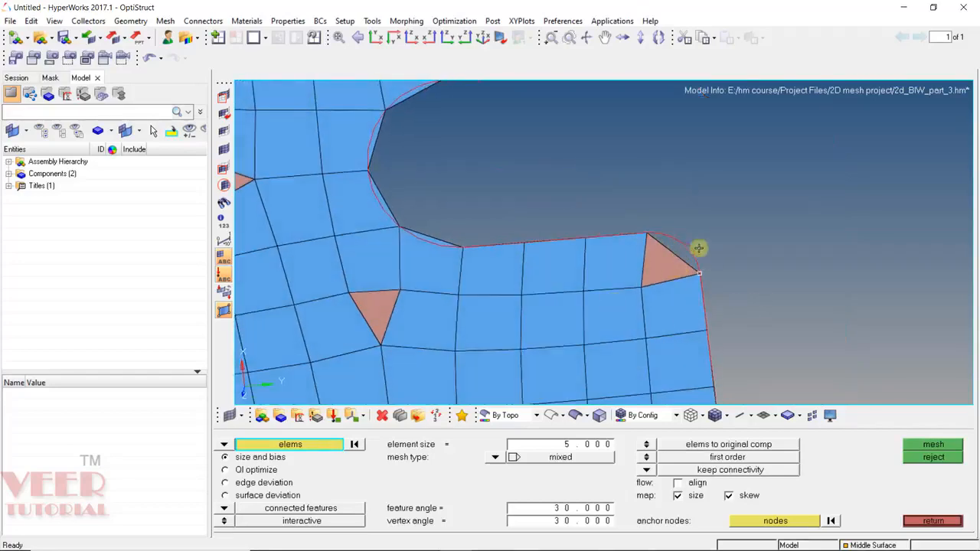
{"action": "scroll", "coordinate": [514, 263], "scroll_direction": "down", "scroll_amount": 5, "text": "ctrl"}
{"action": "scroll", "coordinate": [601, 276], "scroll_direction": "up", "scroll_amount": 6, "text": "ctrl"}
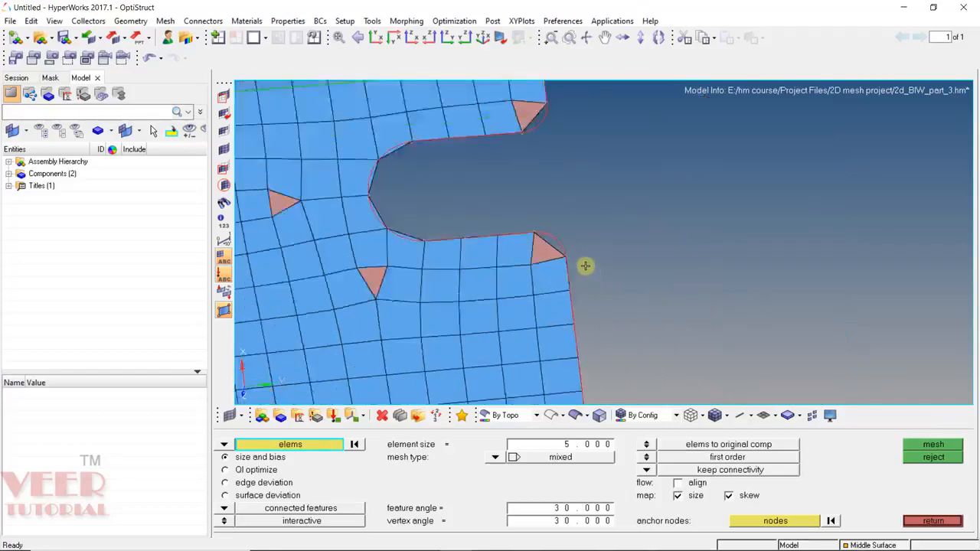
{"action": "scroll", "coordinate": [605, 256], "scroll_direction": "down", "scroll_amount": 2, "text": "ctrl"}
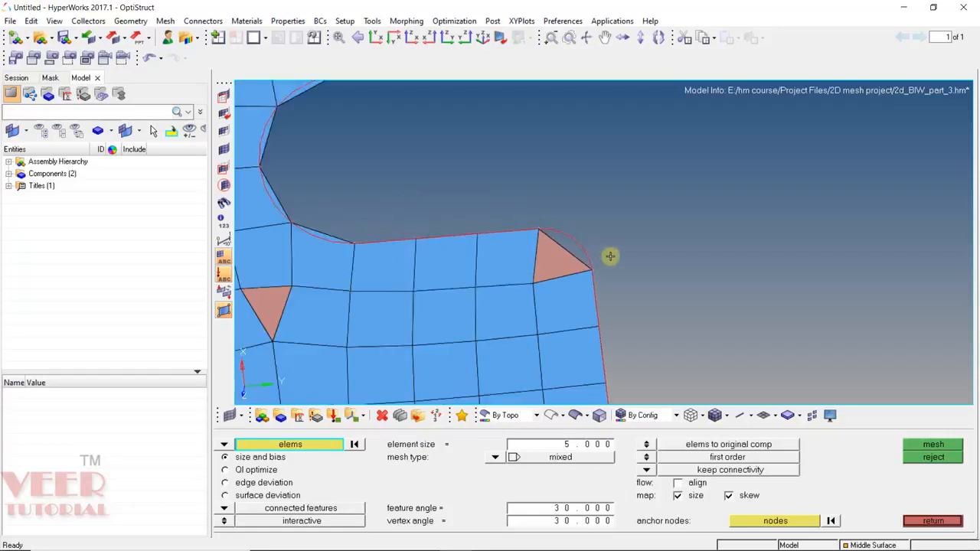
{"action": "key", "text": "F6"}
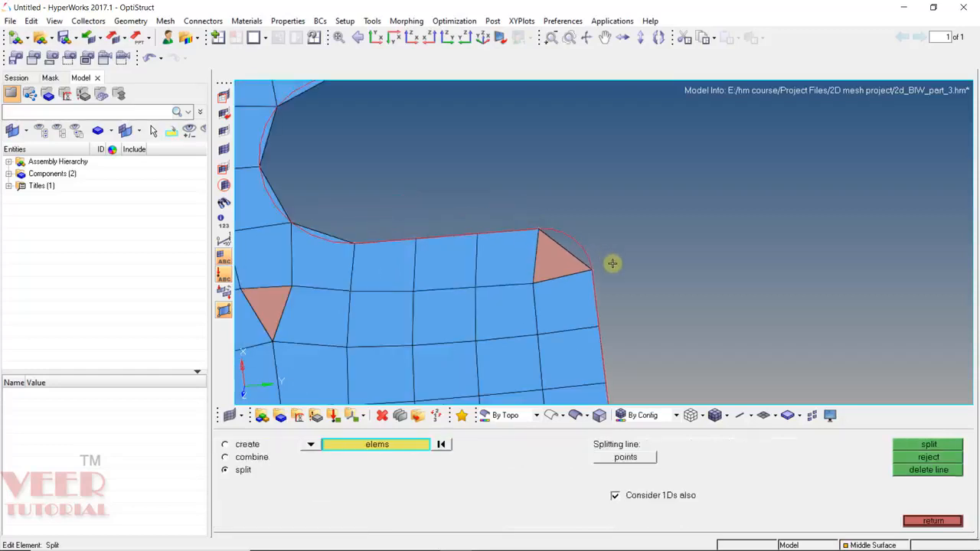
{"action": "left_click", "coordinate": [553, 252]}
{"action": "middle_click", "coordinate": [552, 252]}
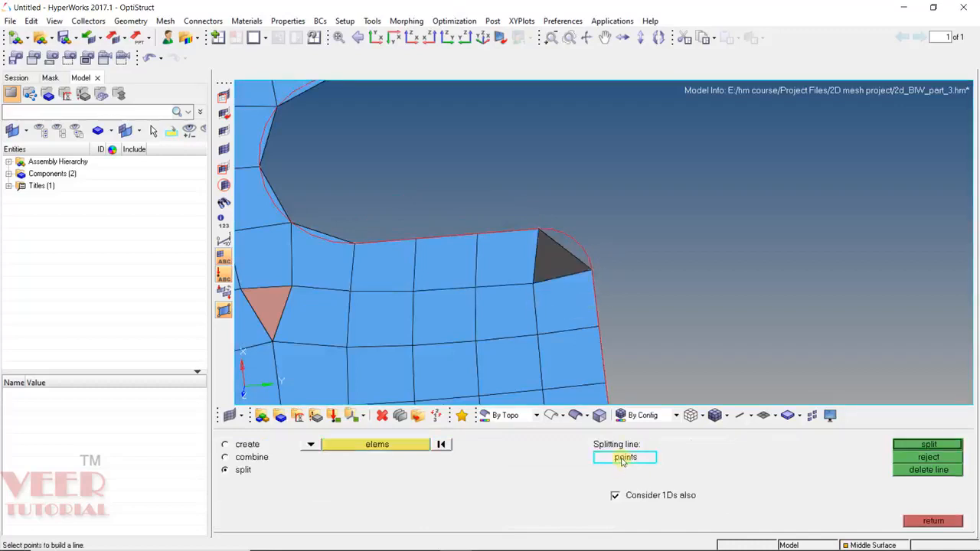
{"action": "middle_click", "coordinate": [600, 216]}
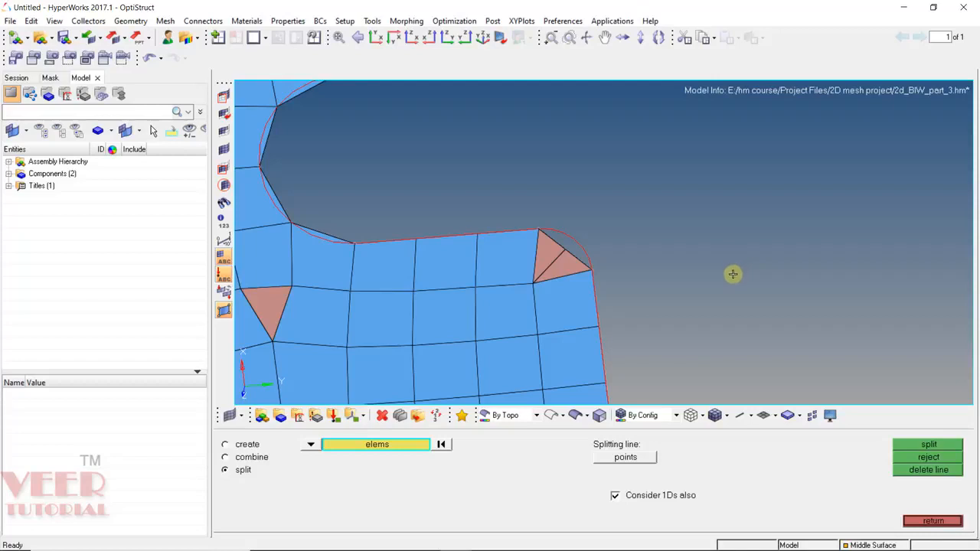
Project the split tria's new free-edge node onto the rounded corner's boundary line along the line normal.
{"action": "key", "text": "shift+F7"}
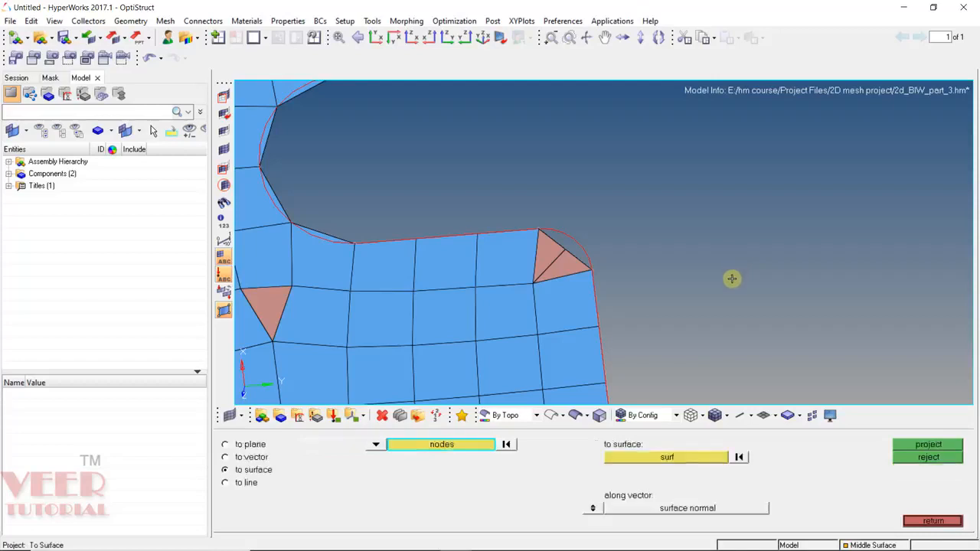
{"action": "left_click", "coordinate": [241, 482]}
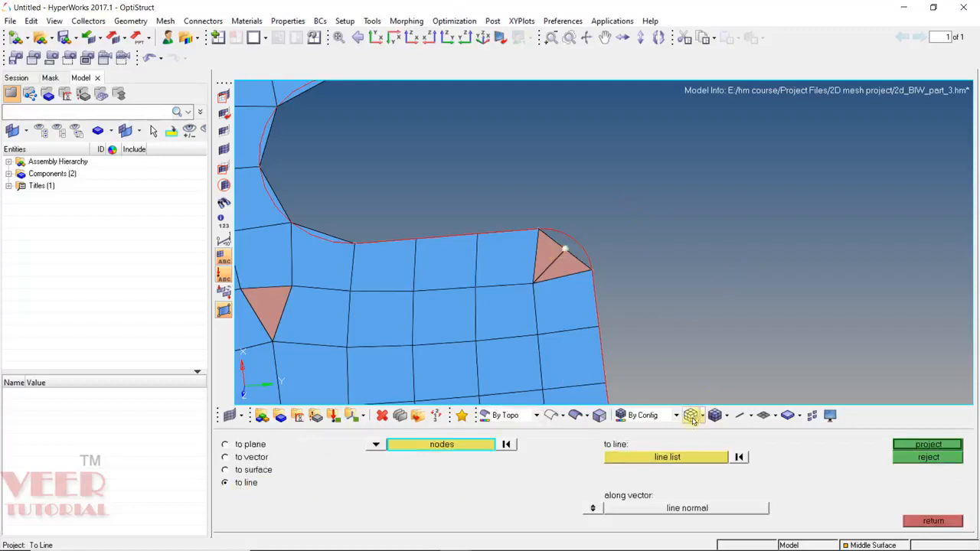
{"action": "left_click", "coordinate": [663, 460]}
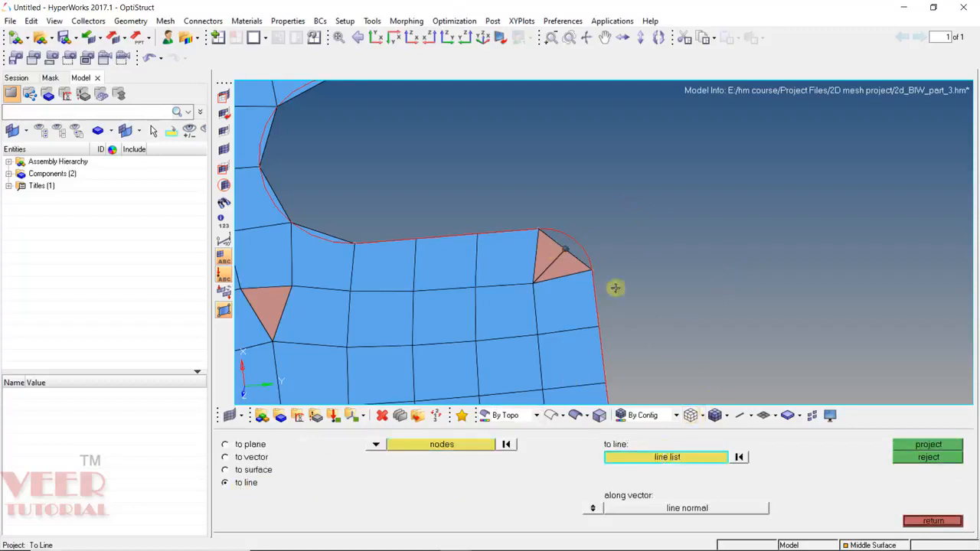
{"action": "left_click", "coordinate": [466, 452]}
{"action": "left_click", "coordinate": [674, 460]}
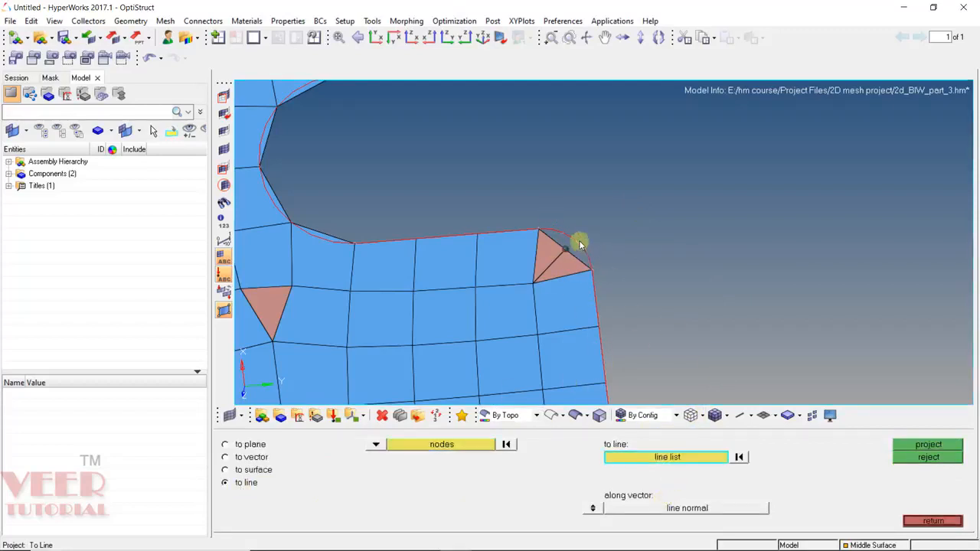
{"action": "left_click", "coordinate": [579, 245]}
{"action": "left_click", "coordinate": [928, 445]}
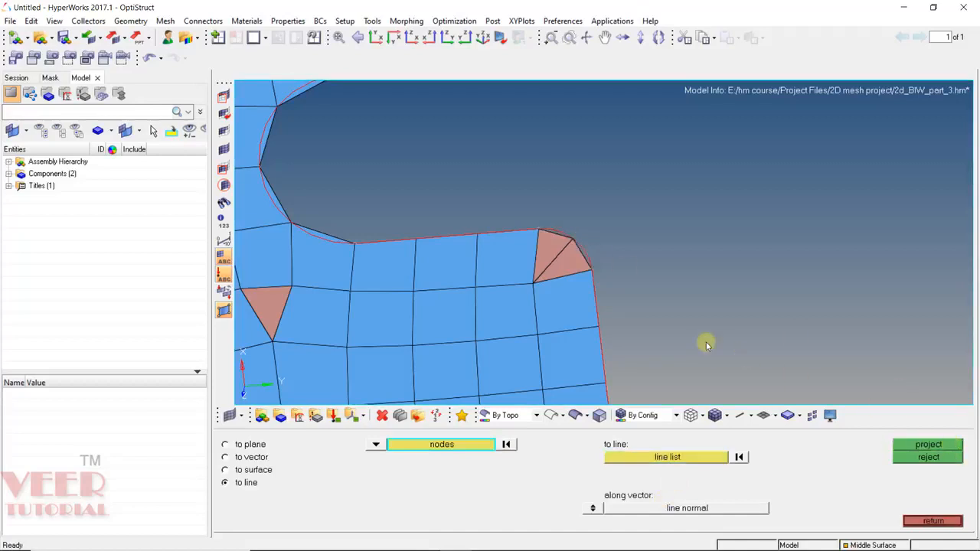
Remesh the two rounded-corner trias together with their three neighbouring quads, using element size 5 and mixed mesh type.
{"action": "key", "text": "F12"}
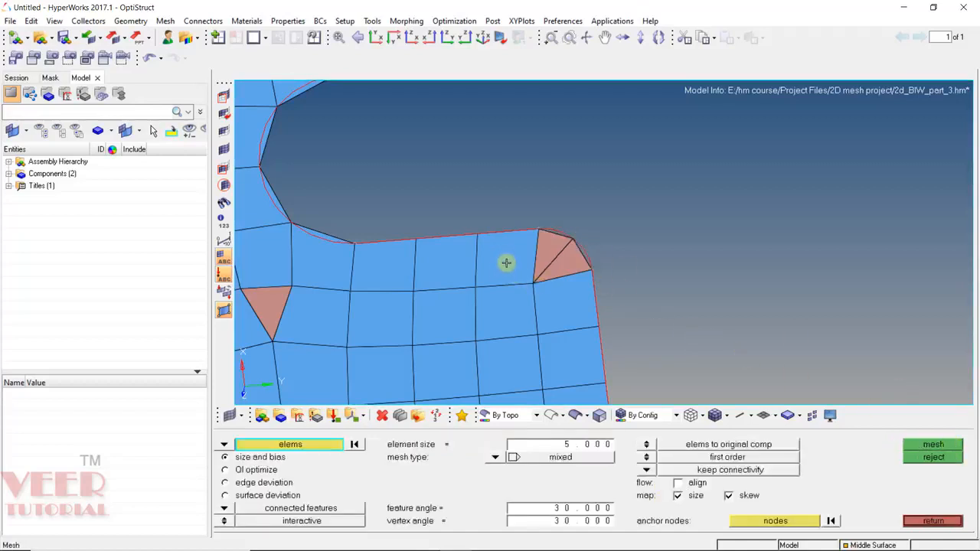
{"action": "left_click", "coordinate": [505, 260]}
{"action": "left_click", "coordinate": [521, 308]}
{"action": "left_click", "coordinate": [566, 305]}
{"action": "left_click", "coordinate": [570, 255]}
{"action": "left_click", "coordinate": [544, 241]}
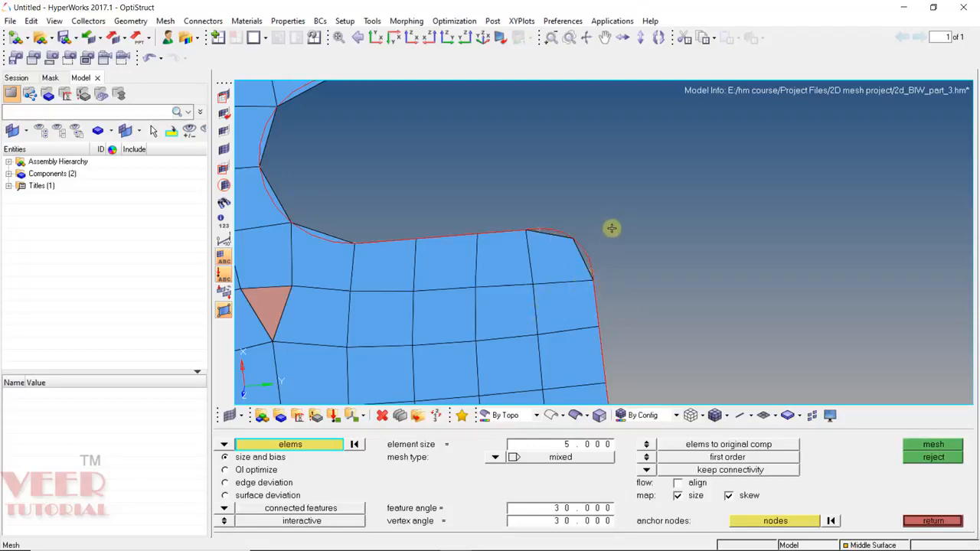
Try to remesh the tria and two adjacent quads near the flange's rounded end corner with element size 5 and mixed type.
{"action": "scroll", "coordinate": [611, 228], "scroll_direction": "down", "scroll_amount": 6, "text": "ctrl"}
{"action": "scroll", "coordinate": [573, 176], "scroll_direction": "up", "scroll_amount": 3, "text": "ctrl"}
{"action": "left_click", "coordinate": [574, 175], "text": "ctrl"}
{"action": "mouse_move", "coordinate": [610, 203]}
{"action": "left_mouse_down", "text": "ctrl"}
{"action": "mouse_move", "coordinate": [553, 181]}
{"action": "mouse_move", "coordinate": [591, 191]}
{"action": "mouse_move", "coordinate": [595, 218]}
{"action": "mouse_move", "coordinate": [514, 196]}
{"action": "mouse_move", "coordinate": [590, 239]}
{"action": "left_mouse_up", "text": "ctrl"}
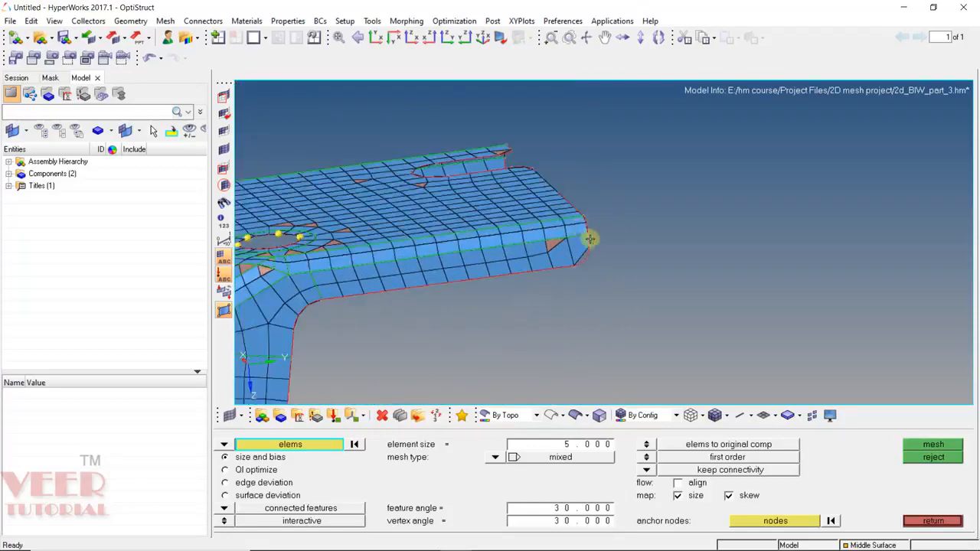
{"action": "scroll", "coordinate": [590, 239], "scroll_direction": "up", "scroll_amount": 6, "text": "ctrl"}
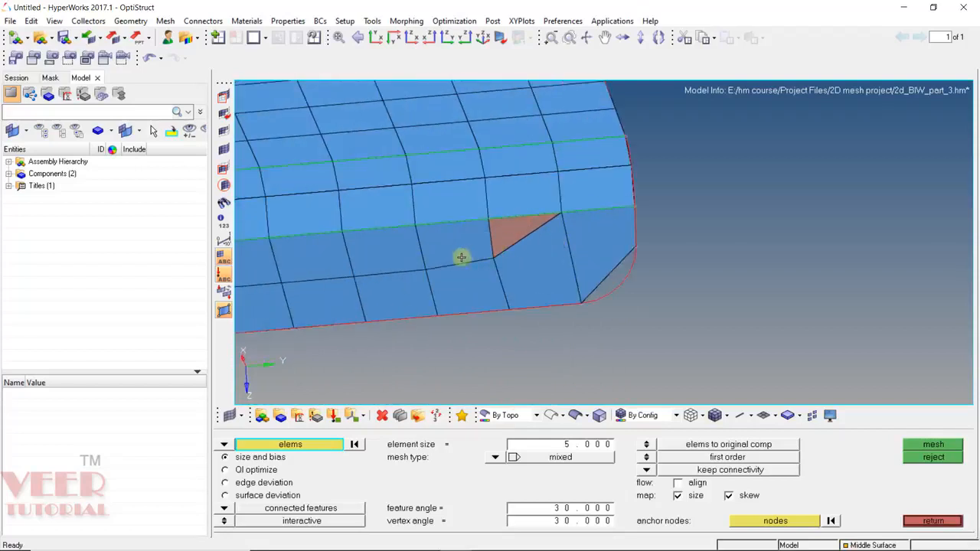
{"action": "left_click", "coordinate": [525, 227]}
{"action": "left_click", "coordinate": [541, 264]}
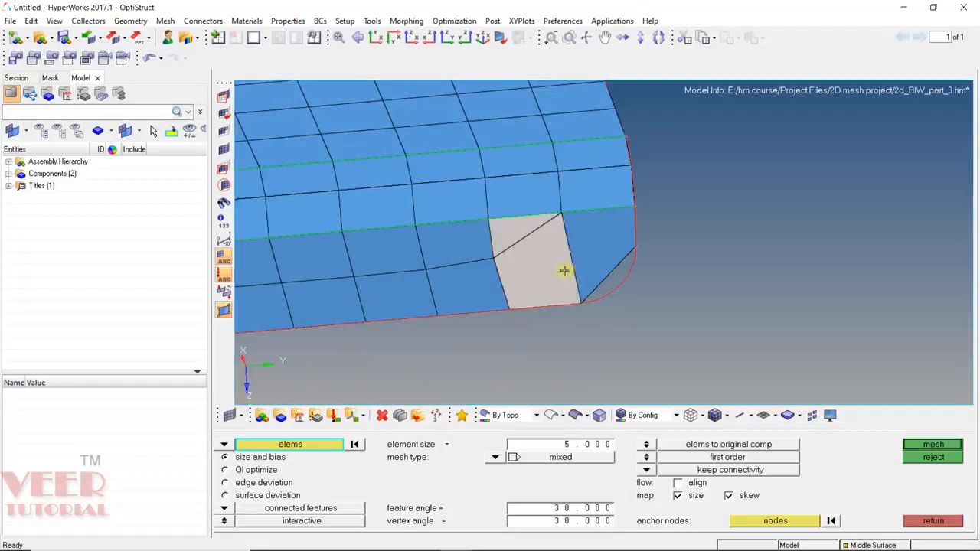
{"action": "left_click", "coordinate": [594, 257]}
{"action": "middle_click", "coordinate": [617, 256]}
{"action": "key", "text": "Escape"}
{"action": "middle_click", "coordinate": [630, 247]}
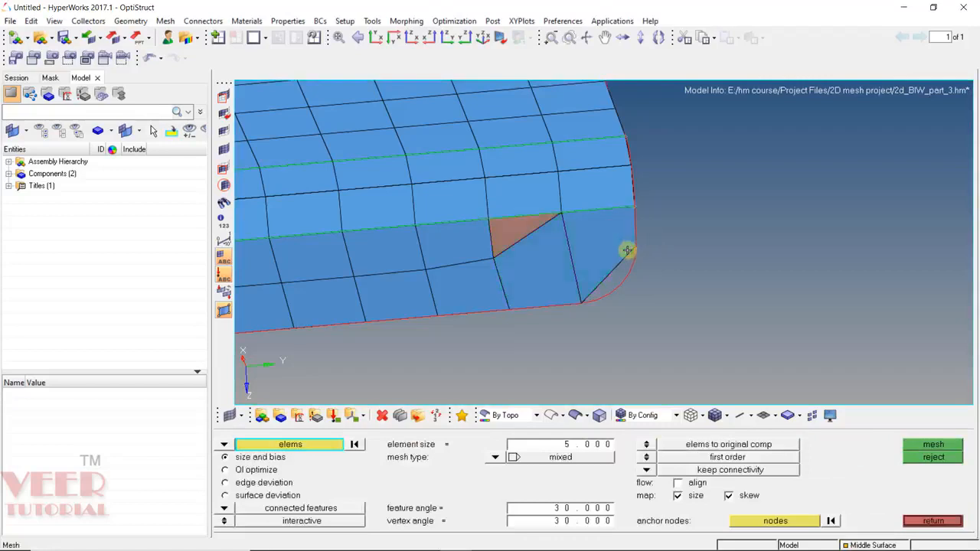
Split the two quads at the flange's rounded end along a line from the tria's lower node to the end quad's free-edge node.
{"action": "key", "text": "F6"}
{"action": "left_click", "coordinate": [511, 267]}
{"action": "left_click", "coordinate": [598, 253]}
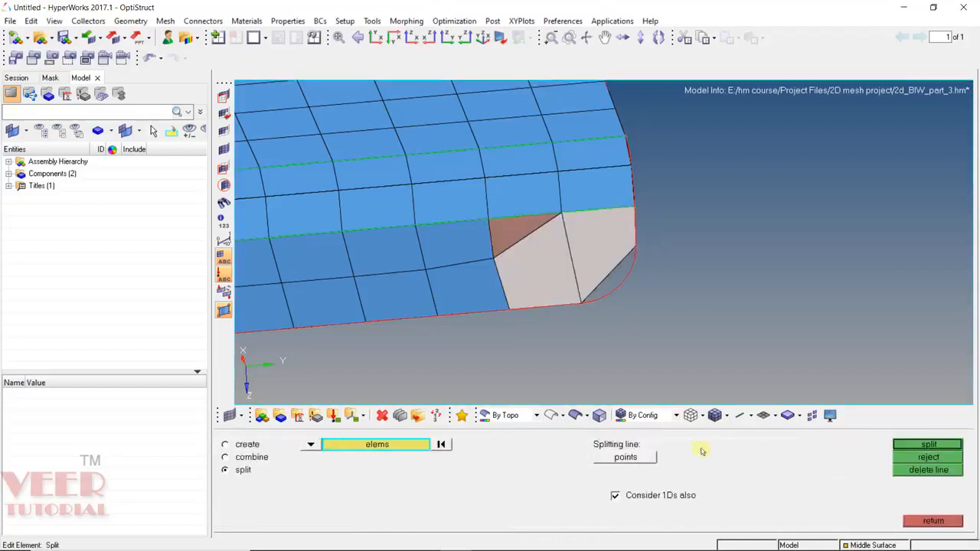
{"action": "left_click", "coordinate": [623, 459]}
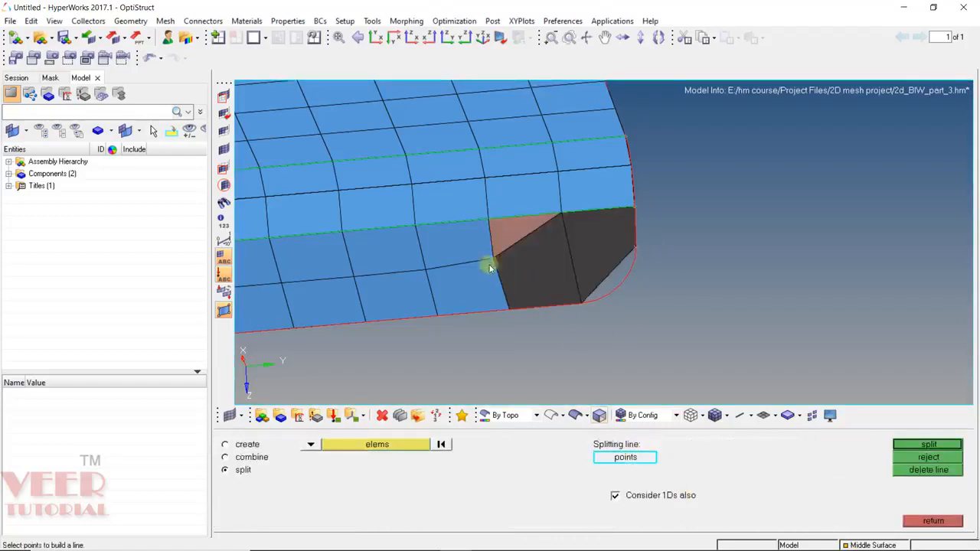
{"action": "middle_click", "coordinate": [657, 239]}
Remesh the two adjoining trias under the flange's bend line with element size 5 and mixed mesh type.
{"action": "key", "text": "F12"}
{"action": "left_click", "coordinate": [532, 238]}
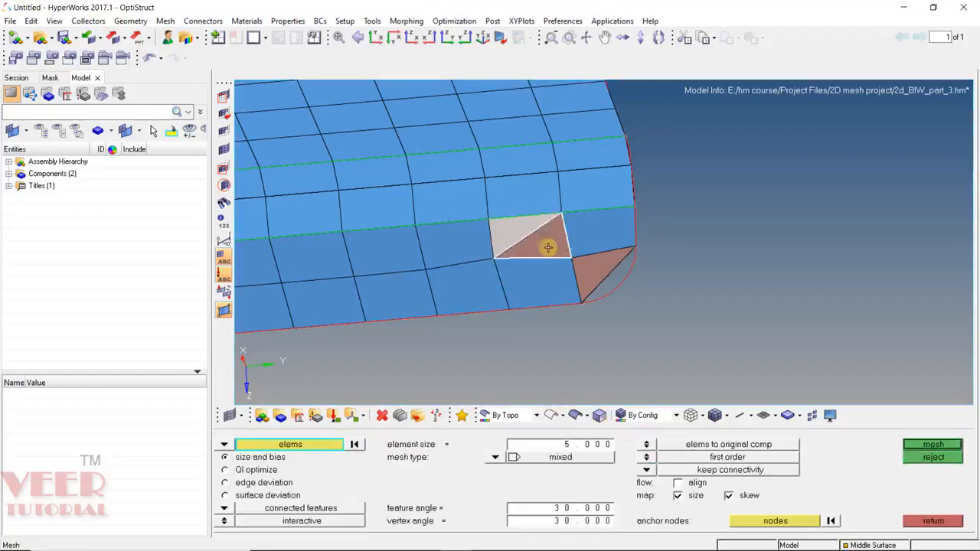
{"action": "middle_click", "coordinate": [619, 313]}
{"action": "middle_click", "coordinate": [619, 313]}
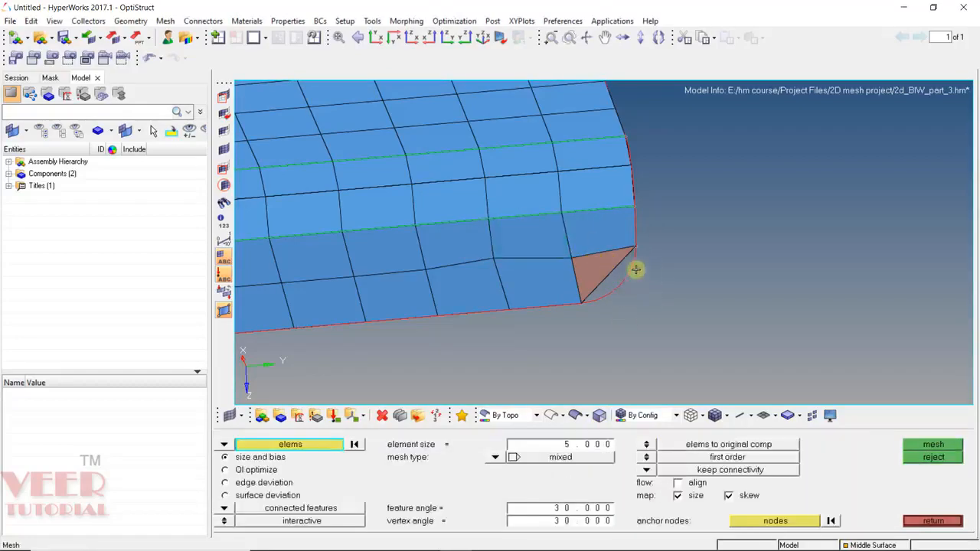
Remesh the two adjoining trias beside the slanted bend together with the surrounding quad column, using element size 5 and mixed mesh type.
{"action": "scroll", "coordinate": [648, 301], "scroll_direction": "down", "scroll_amount": 10, "text": "ctrl"}
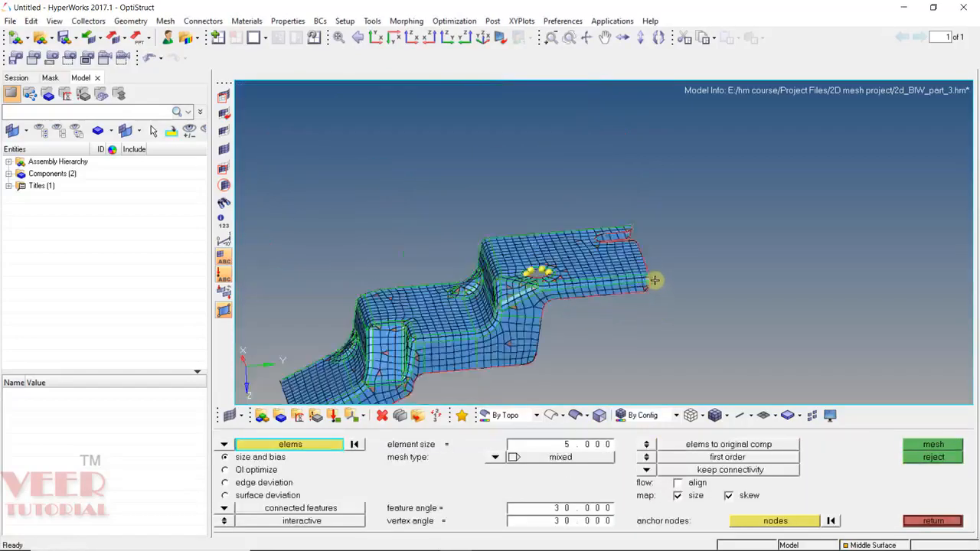
{"action": "scroll", "coordinate": [612, 295], "scroll_direction": "up", "scroll_amount": 4, "text": "ctrl"}
{"action": "left_click_drag", "start_coordinate": [541, 279], "coordinate": [561, 257], "text": "ctrl"}
{"action": "scroll", "coordinate": [552, 298], "scroll_direction": "up", "scroll_amount": 8, "text": "ctrl"}
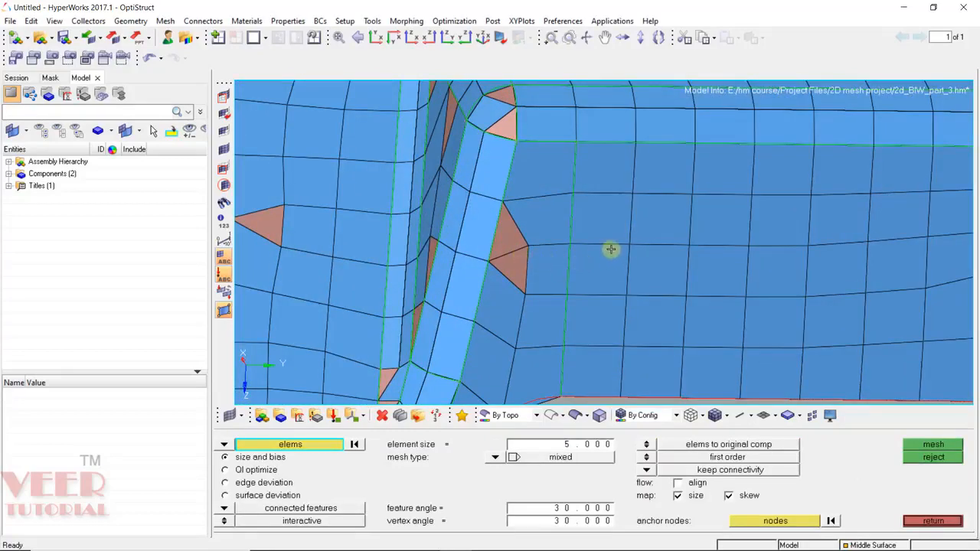
{"action": "left_click", "coordinate": [507, 236]}
{"action": "left_click", "coordinate": [473, 284]}
{"action": "left_click", "coordinate": [499, 308]}
{"action": "left_click", "coordinate": [534, 312]}
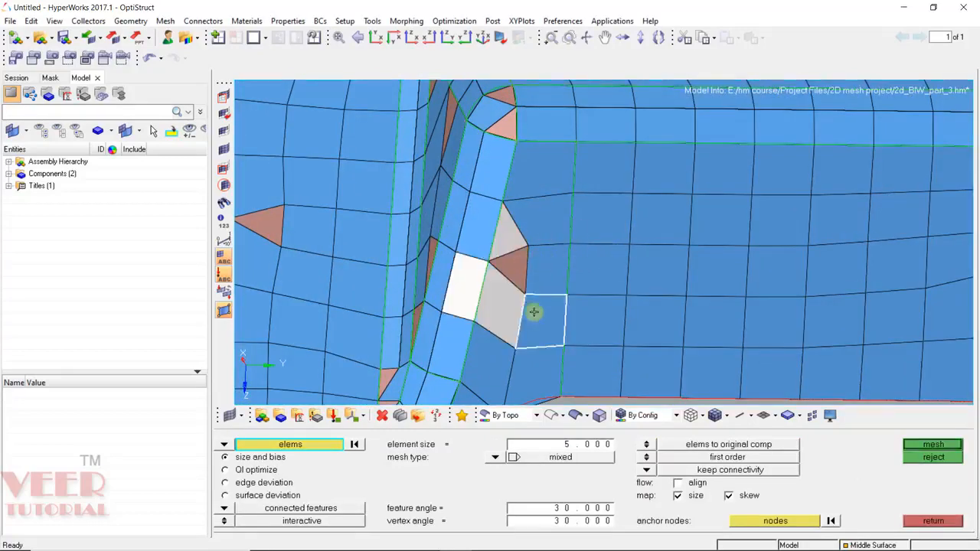
{"action": "right_click", "coordinate": [480, 286]}
{"action": "left_click", "coordinate": [512, 266]}
{"action": "left_click", "coordinate": [551, 213]}
{"action": "left_click", "coordinate": [549, 279]}
{"action": "left_click", "coordinate": [541, 179]}
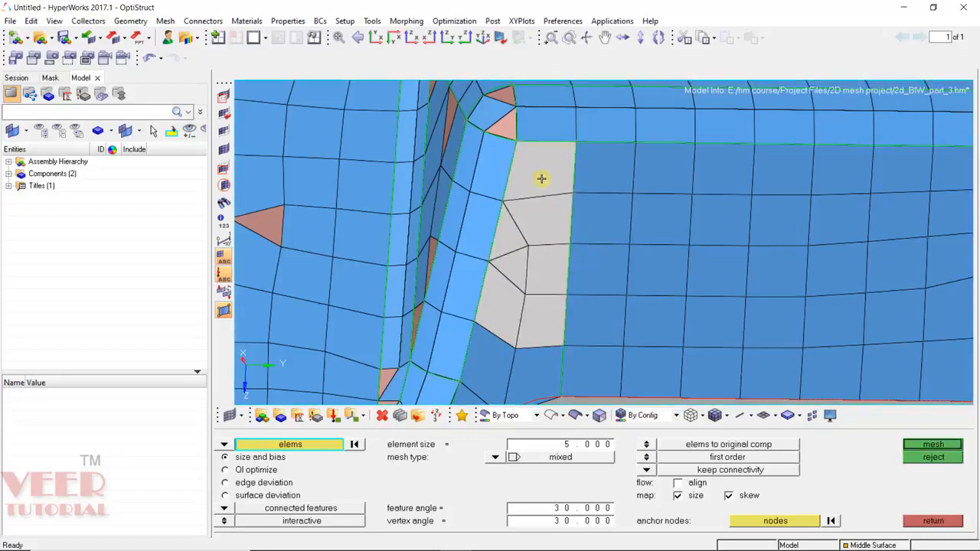
{"action": "middle_click", "coordinate": [545, 184]}
{"action": "middle_click", "coordinate": [551, 186]}
{"action": "middle_click", "coordinate": [551, 186]}
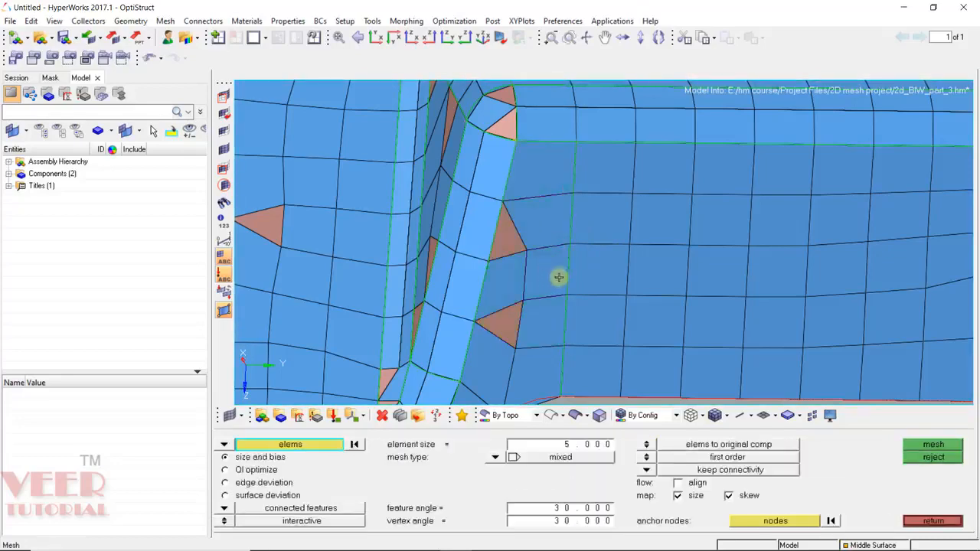
Remesh the element strip along the curved flange edge below the bend corner, with an edge density of 5 along the free edge.
{"action": "scroll", "coordinate": [558, 252], "scroll_direction": "down", "scroll_amount": 2, "text": "ctrl"}
{"action": "scroll", "coordinate": [558, 253], "scroll_direction": "down", "scroll_amount": 2, "text": "ctrl"}
{"action": "left_click_drag", "start_coordinate": [538, 283], "coordinate": [534, 201], "text": "ctrl"}
{"action": "scroll", "coordinate": [561, 267], "scroll_direction": "down", "scroll_amount": 3, "text": "ctrl"}
{"action": "scroll", "coordinate": [527, 334], "scroll_direction": "up", "scroll_amount": 5, "text": "ctrl"}
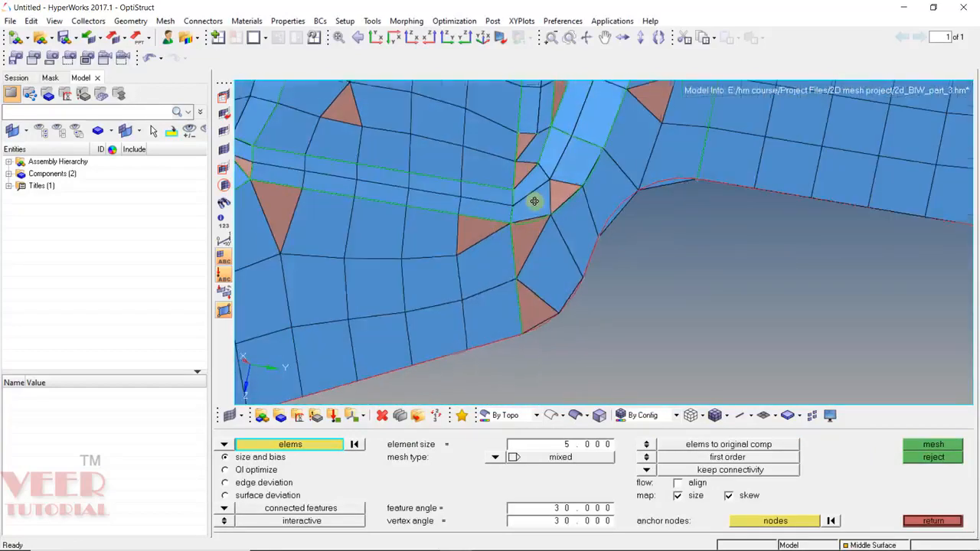
{"action": "left_click", "coordinate": [577, 254]}
{"action": "left_click", "coordinate": [554, 274]}
{"action": "left_click", "coordinate": [540, 314]}
{"action": "left_click", "coordinate": [527, 228]}
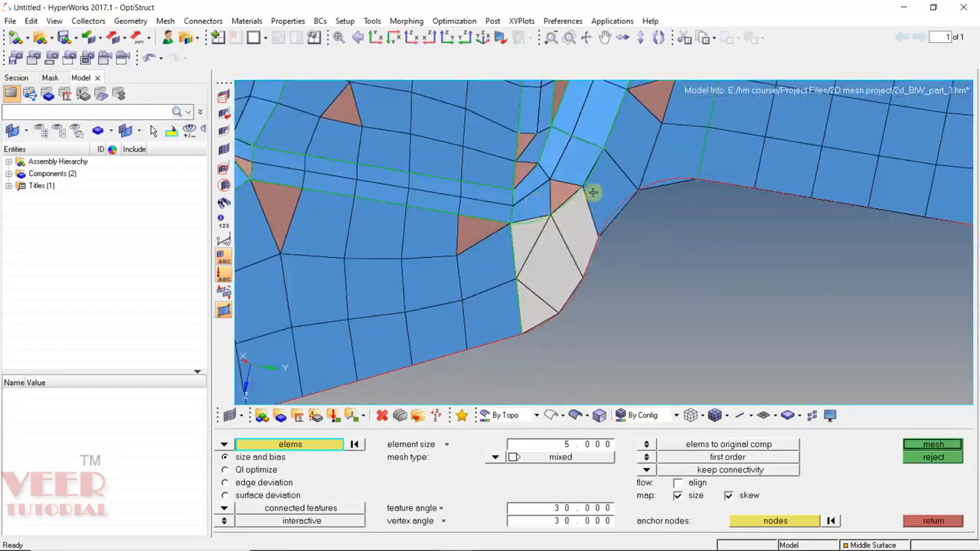
{"action": "left_click", "coordinate": [598, 197]}
{"action": "middle_click", "coordinate": [599, 246]}
{"action": "left_click", "coordinate": [599, 247]}
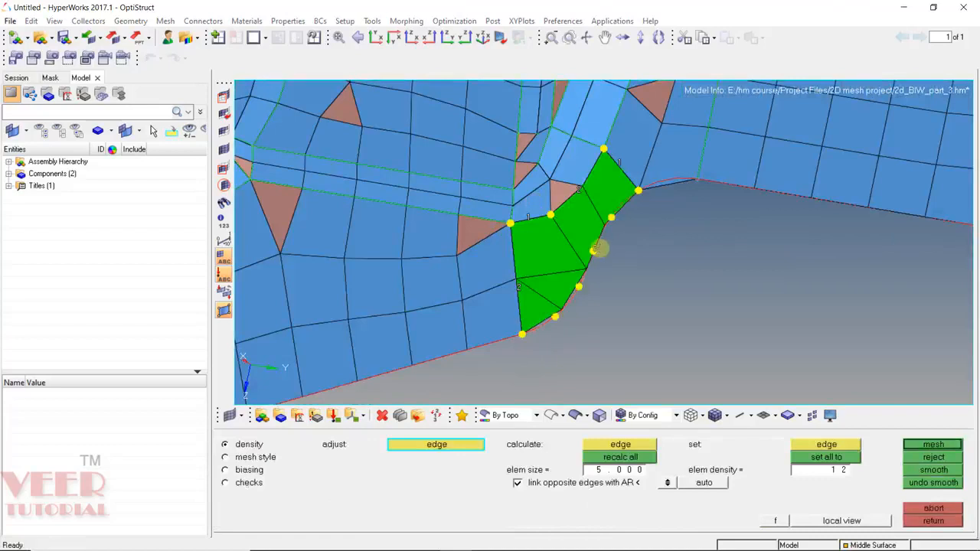
{"action": "left_click", "coordinate": [599, 247]}
{"action": "middle_click", "coordinate": [556, 258]}
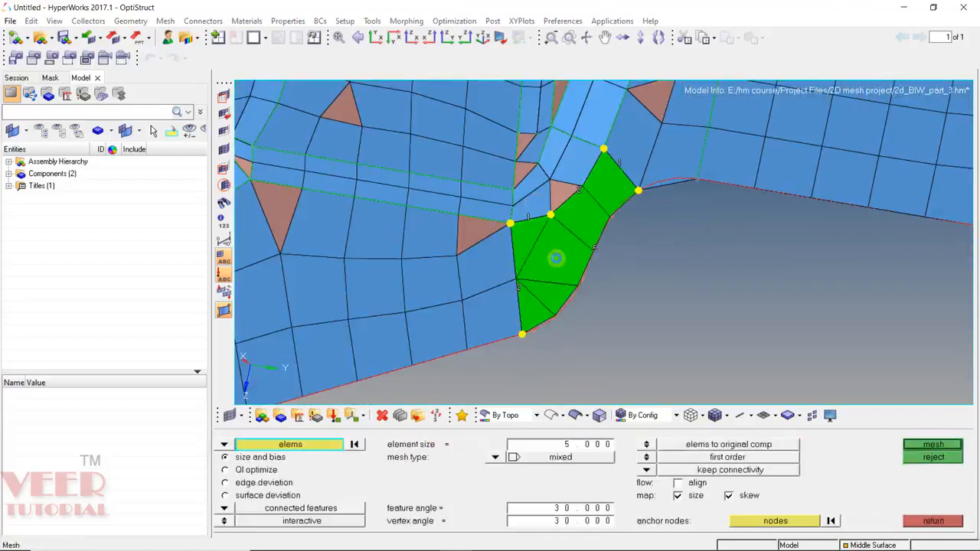
Remesh the trias at the flange's curved corner with the neighbouring block of quads, keeping three elements along the free edge.
{"action": "left_click", "coordinate": [547, 262]}
{"action": "left_click", "coordinate": [548, 299]}
{"action": "left_click", "coordinate": [533, 311]}
{"action": "left_click", "coordinate": [491, 264]}
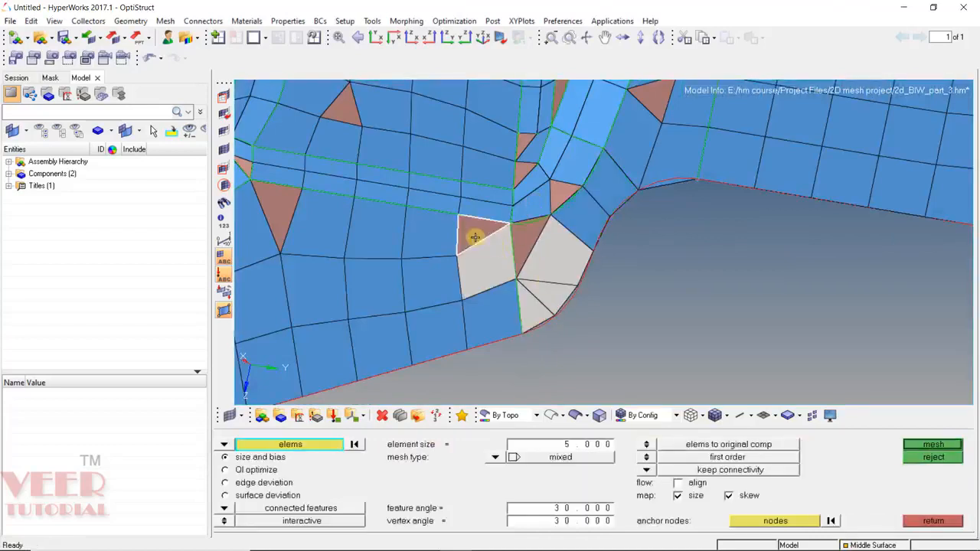
{"action": "left_click", "coordinate": [475, 234]}
{"action": "left_click", "coordinate": [499, 306]}
{"action": "left_click", "coordinate": [522, 236]}
{"action": "left_click", "coordinate": [444, 238]}
{"action": "left_click", "coordinate": [442, 283]}
{"action": "left_click", "coordinate": [437, 331]}
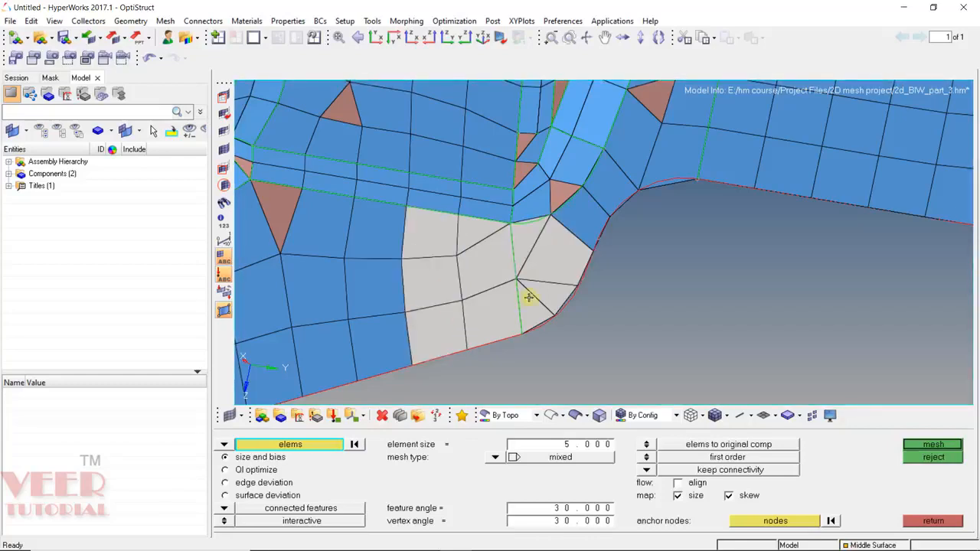
{"action": "middle_click", "coordinate": [542, 290]}
{"action": "left_click", "coordinate": [542, 326]}
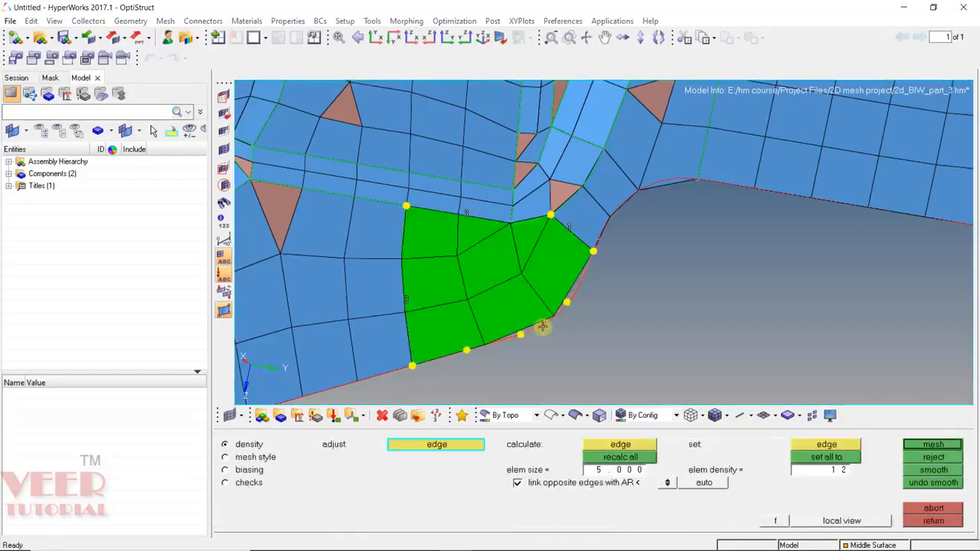
{"action": "right_click", "coordinate": [542, 326]}
{"action": "middle_click", "coordinate": [542, 326]}
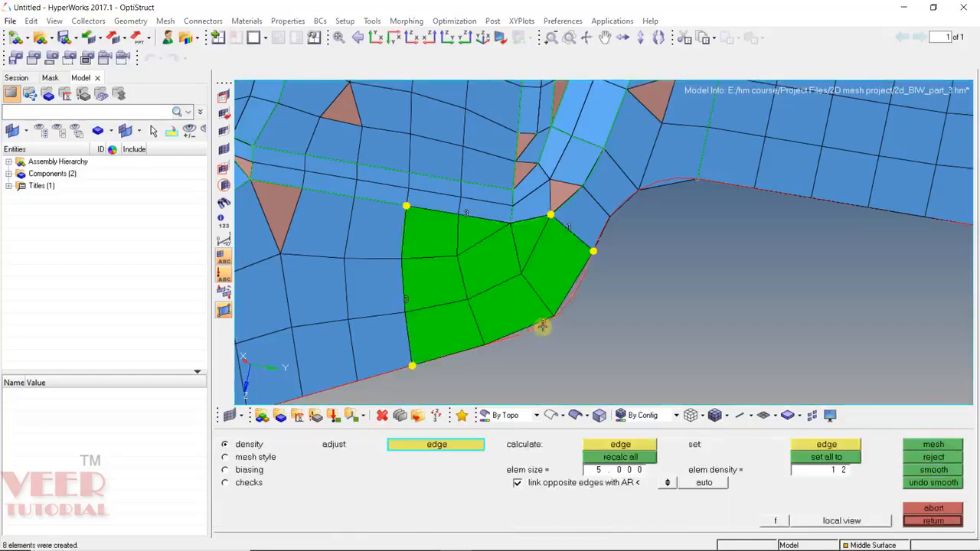
{"action": "middle_click", "coordinate": [541, 326]}
Examine the remaining trias at the flange corner and around the rectangular recess face.
{"action": "left_click_drag", "start_coordinate": [528, 194], "coordinate": [516, 269], "text": "ctrl"}
{"action": "scroll", "coordinate": [516, 270], "scroll_direction": "up", "scroll_amount": 2}
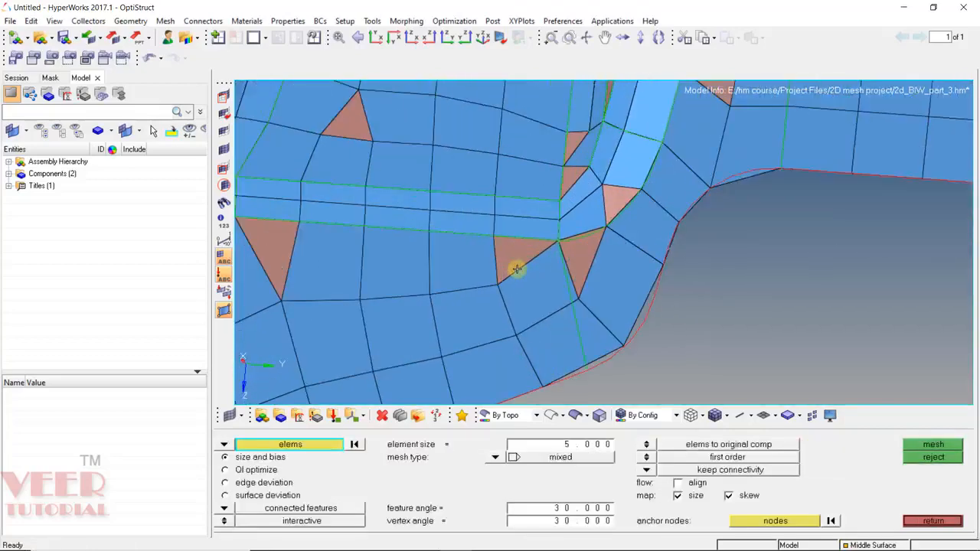
{"action": "scroll", "coordinate": [586, 309], "scroll_direction": "down", "scroll_amount": 3}
{"action": "left_click_drag", "start_coordinate": [564, 225], "coordinate": [542, 248], "text": "ctrl"}
{"action": "left_click_drag", "start_coordinate": [582, 296], "coordinate": [602, 297], "text": "ctrl"}
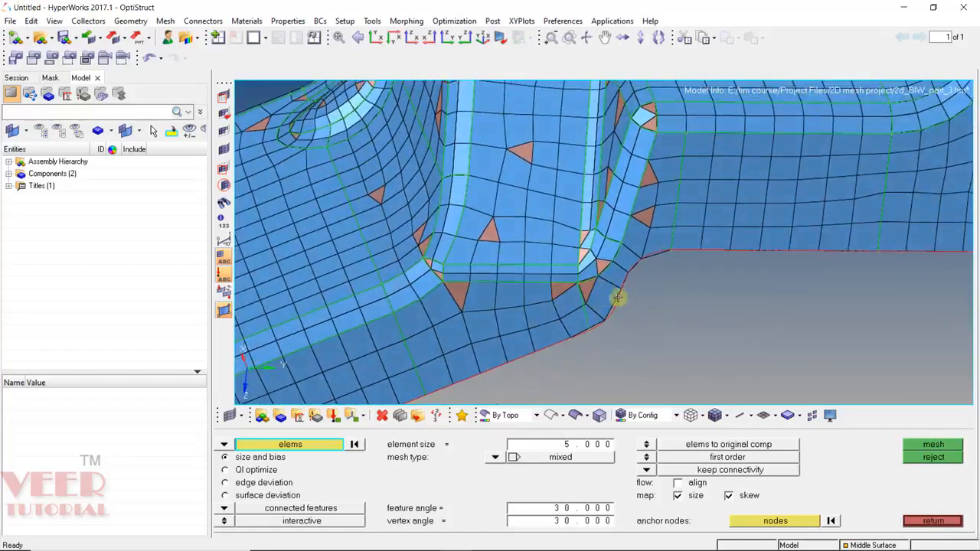
{"action": "scroll", "coordinate": [612, 276], "scroll_direction": "down", "scroll_amount": 4, "text": "ctrl"}
{"action": "left_click_drag", "start_coordinate": [565, 210], "coordinate": [557, 223], "text": "ctrl"}
{"action": "scroll", "coordinate": [566, 207], "scroll_direction": "up", "scroll_amount": 4, "text": "ctrl"}
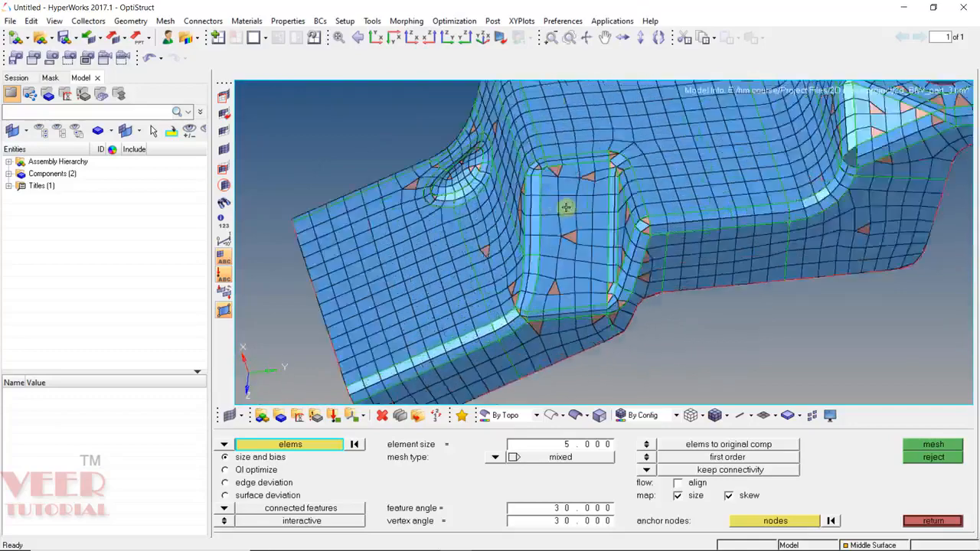
{"action": "left_click_drag", "start_coordinate": [618, 210], "coordinate": [581, 161], "text": "ctrl"}
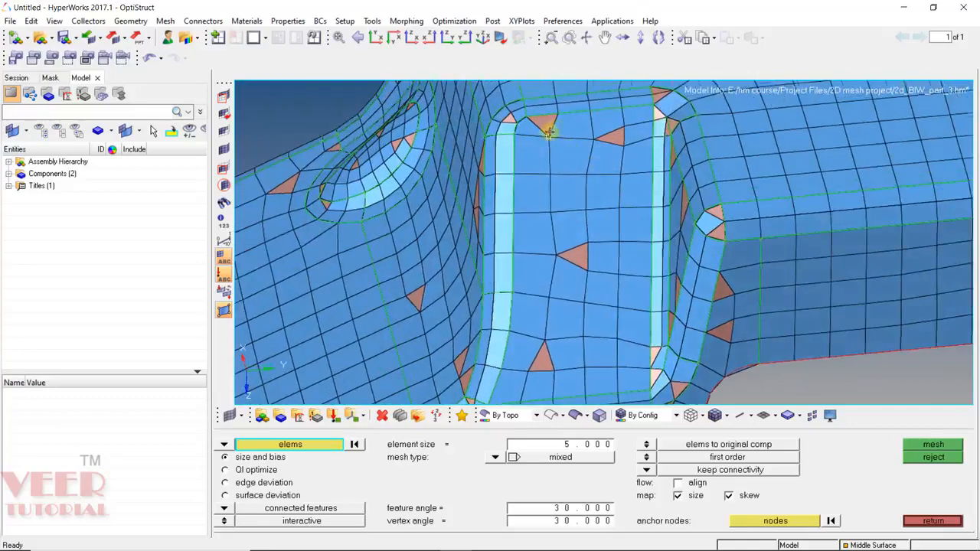
Remesh the two element columns containing trias along one side of the rectangular recess face, using element size 5 and mixed type.
{"action": "scroll", "coordinate": [549, 132], "scroll_direction": "up", "scroll_amount": 3, "text": "ctrl"}
{"action": "left_click", "coordinate": [521, 125]}
{"action": "left_click", "coordinate": [531, 120]}
{"action": "left_click", "coordinate": [569, 124]}
{"action": "scroll", "coordinate": [536, 157], "scroll_direction": "down", "scroll_amount": 4, "text": "ctrl"}
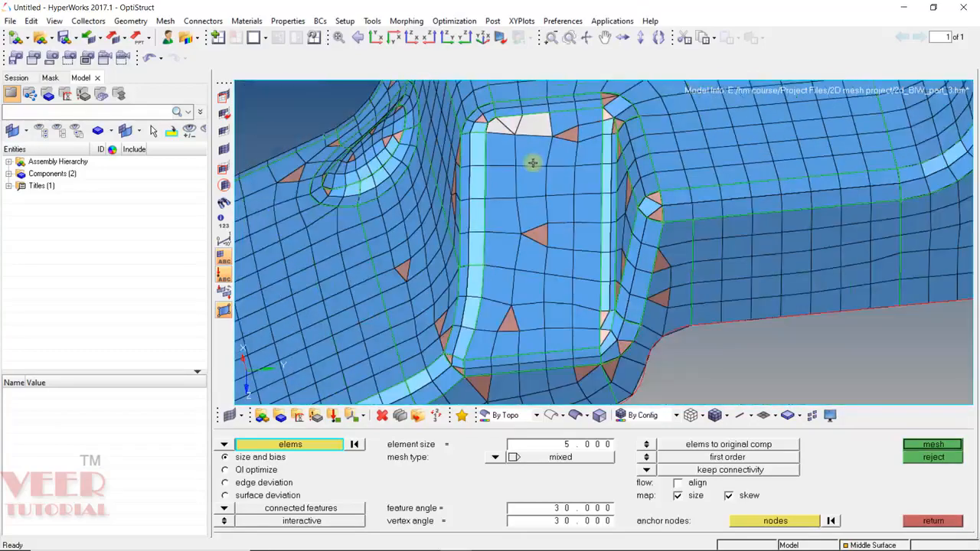
{"action": "left_click_drag", "start_coordinate": [501, 208], "coordinate": [500, 210], "text": "shift"}
{"action": "left_click", "coordinate": [535, 176], "text": "shift"}
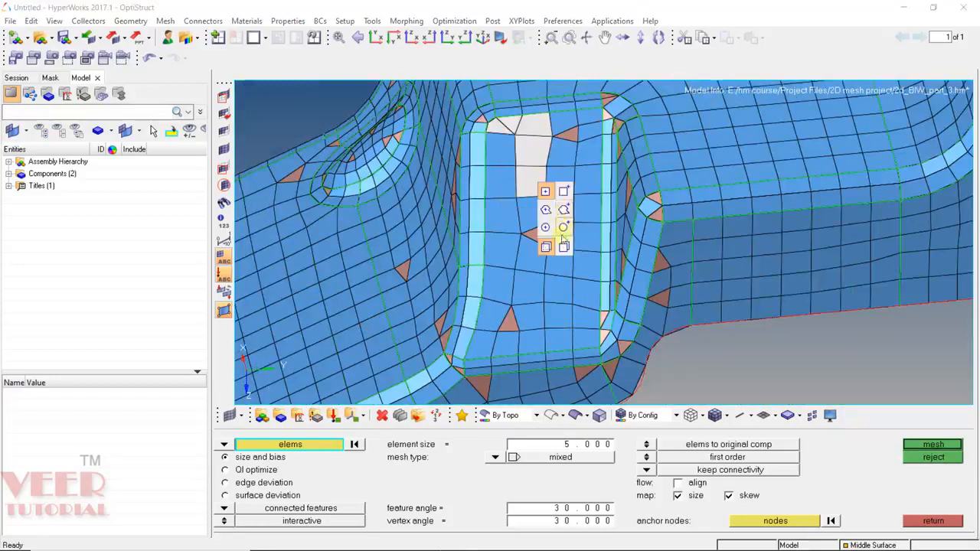
{"action": "left_click", "coordinate": [562, 232]}
{"action": "left_click_drag", "start_coordinate": [545, 117], "coordinate": [492, 278], "text": "shift"}
{"action": "left_click_drag", "start_coordinate": [537, 256], "coordinate": [496, 332], "text": "shift"}
{"action": "left_click", "coordinate": [497, 315]}
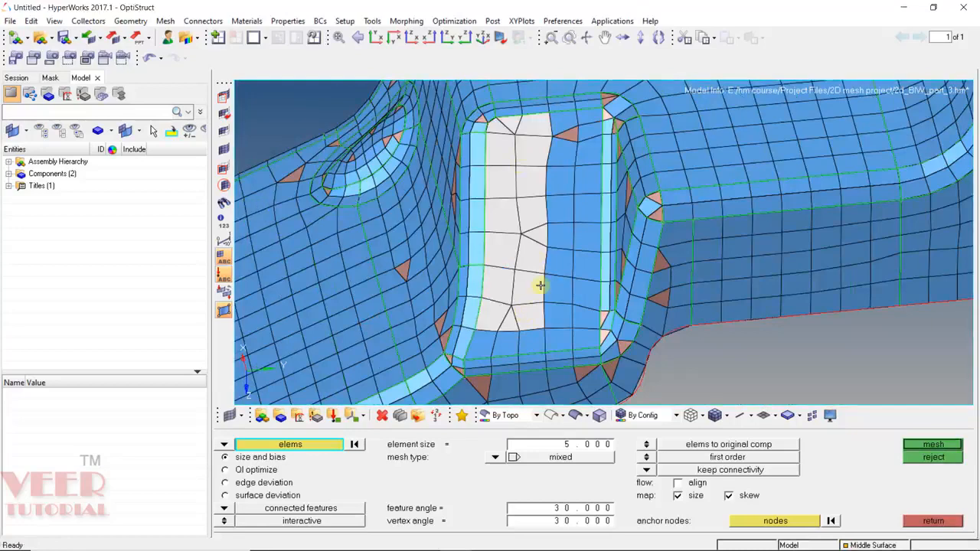
{"action": "middle_click", "coordinate": [546, 230]}
{"action": "middle_click", "coordinate": [537, 157]}
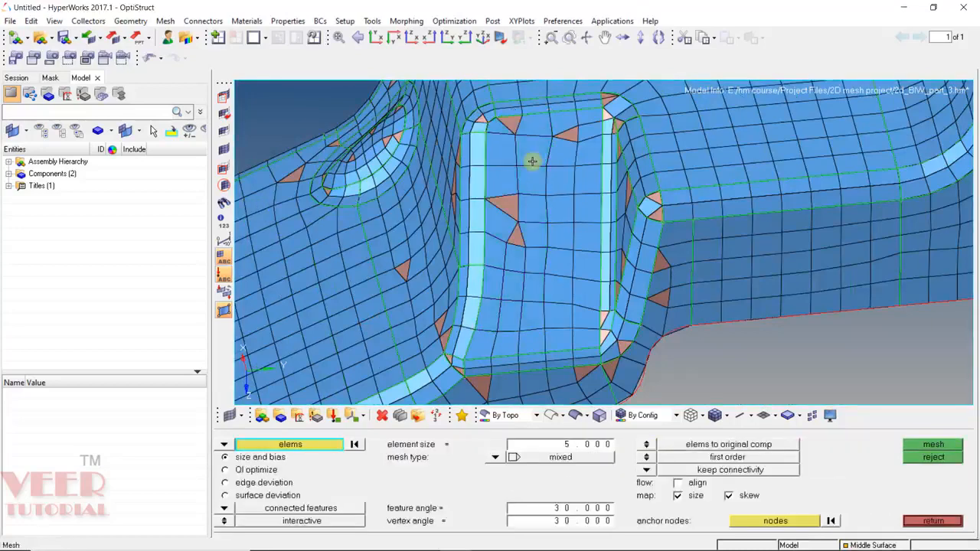
Remesh the upper part of the same two recess-face columns, with flow align enabled and applied to all in the mesh style.
{"action": "scroll", "coordinate": [532, 155], "scroll_direction": "up", "scroll_amount": 4, "text": "ctrl"}
{"action": "scroll", "coordinate": [568, 265], "scroll_direction": "down", "scroll_amount": 4, "text": "ctrl"}
{"action": "left_click_drag", "start_coordinate": [557, 175], "coordinate": [526, 292], "text": "shift"}
{"action": "middle_click", "coordinate": [560, 227]}
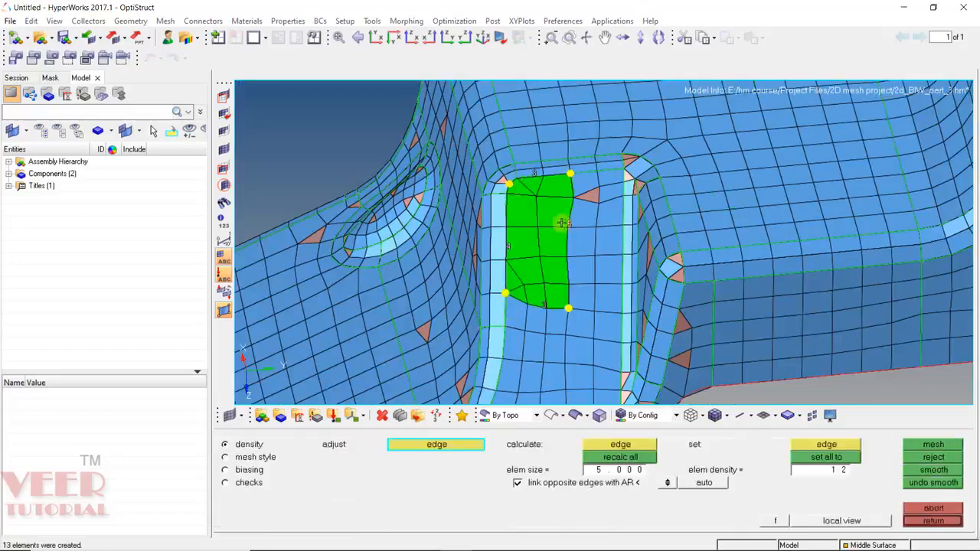
{"action": "left_click", "coordinate": [258, 456]}
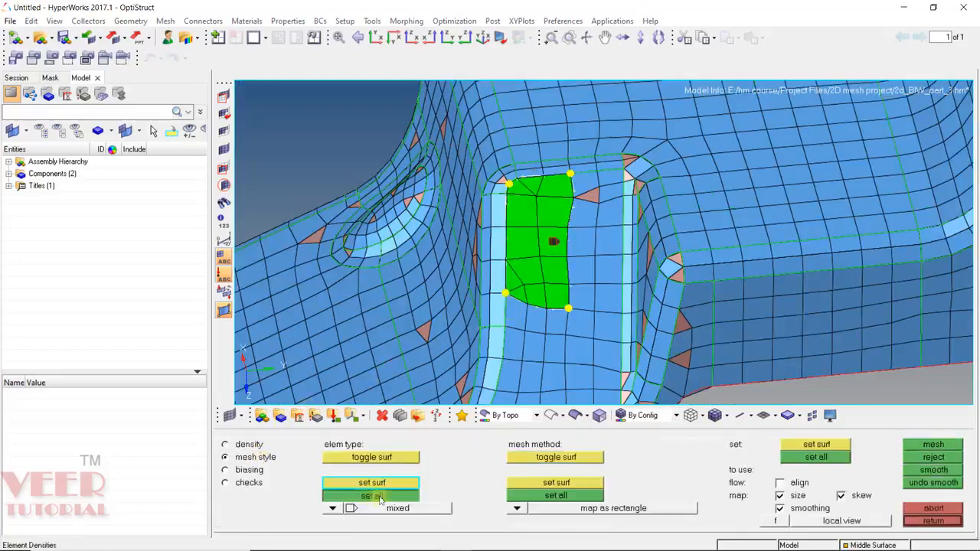
{"action": "left_click", "coordinate": [597, 496]}
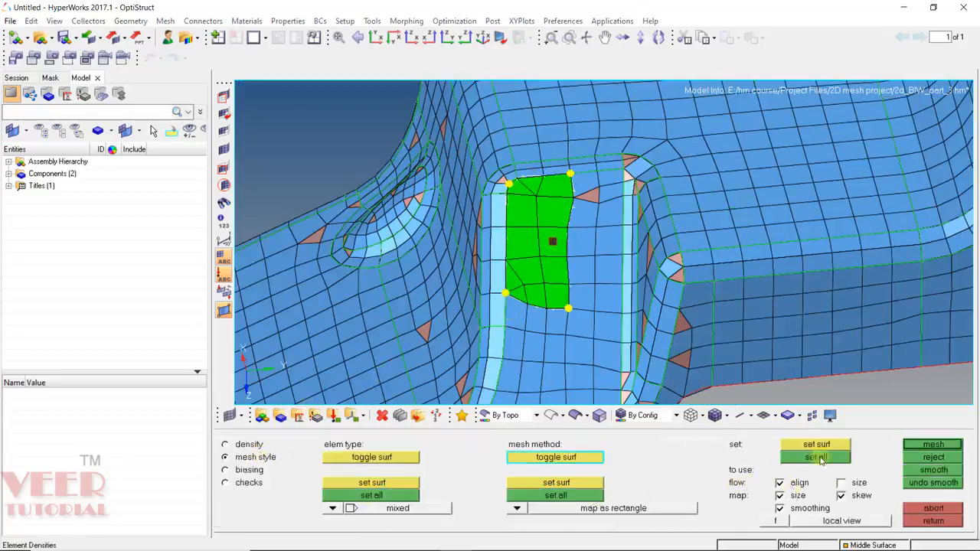
{"action": "left_click", "coordinate": [817, 457]}
{"action": "left_click", "coordinate": [933, 444]}
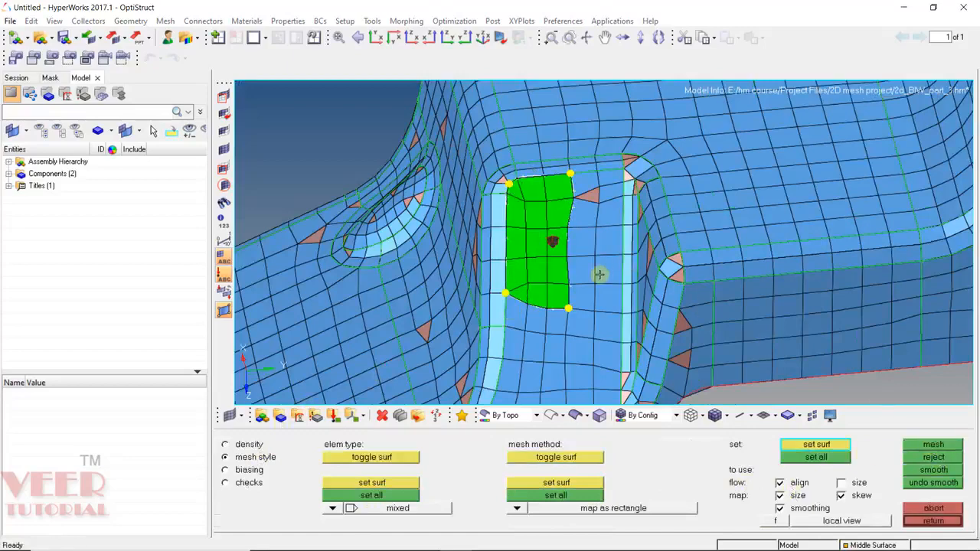
Remesh the block of elements at the rounded end corner of the flange under the bend line, using element size 5 and mixed type.
{"action": "scroll", "coordinate": [557, 218], "scroll_direction": "down", "scroll_amount": 5}
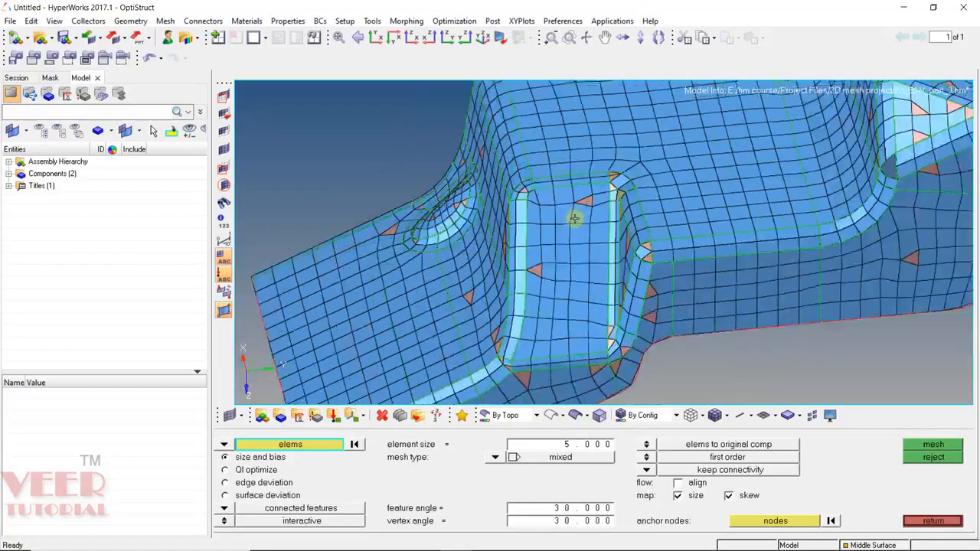
{"action": "left_click_drag", "start_coordinate": [525, 248], "coordinate": [820, 259], "text": "ctrl"}
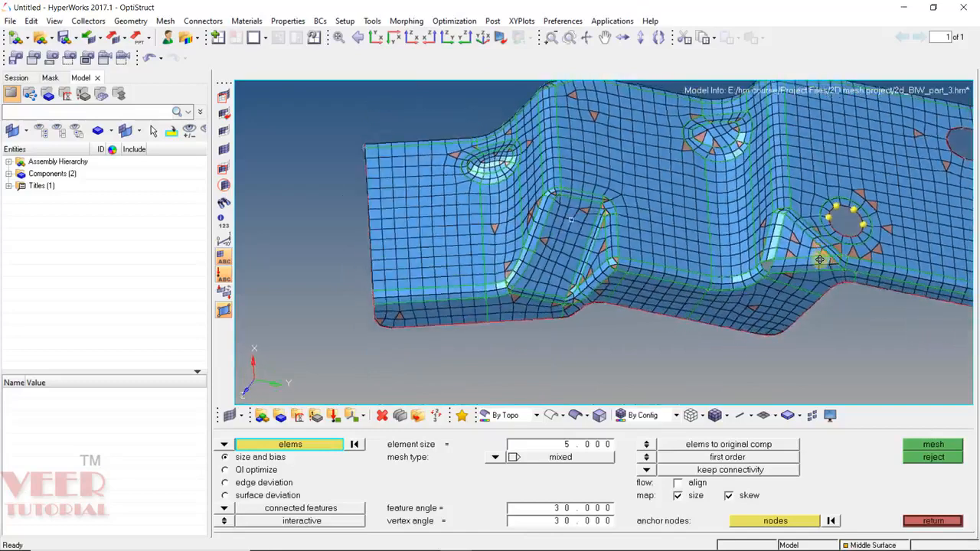
{"action": "scroll", "coordinate": [383, 337], "scroll_direction": "up", "scroll_amount": 5}
{"action": "scroll", "coordinate": [516, 282], "scroll_direction": "up", "scroll_amount": 2}
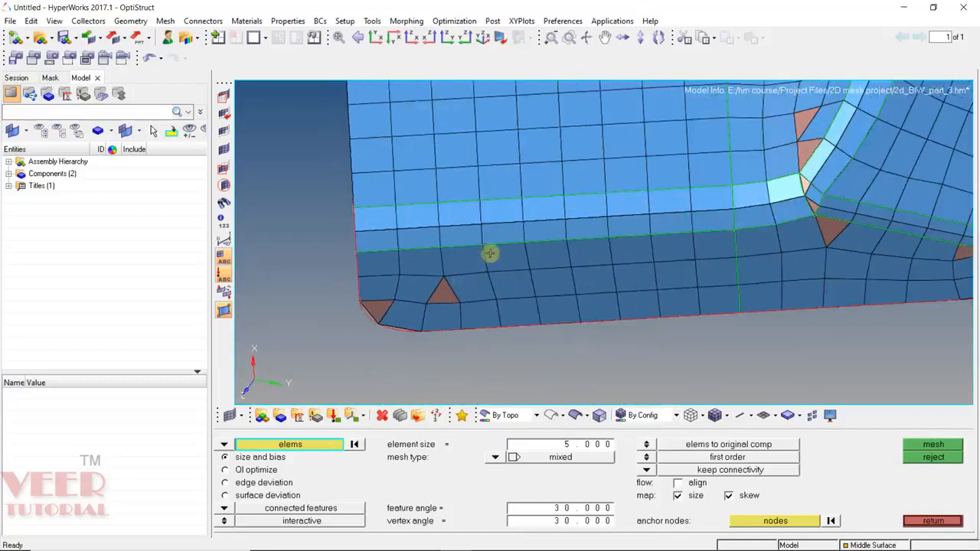
{"action": "left_click_drag", "start_coordinate": [506, 251], "coordinate": [350, 357], "text": "shift"}
{"action": "left_click", "coordinate": [466, 259]}
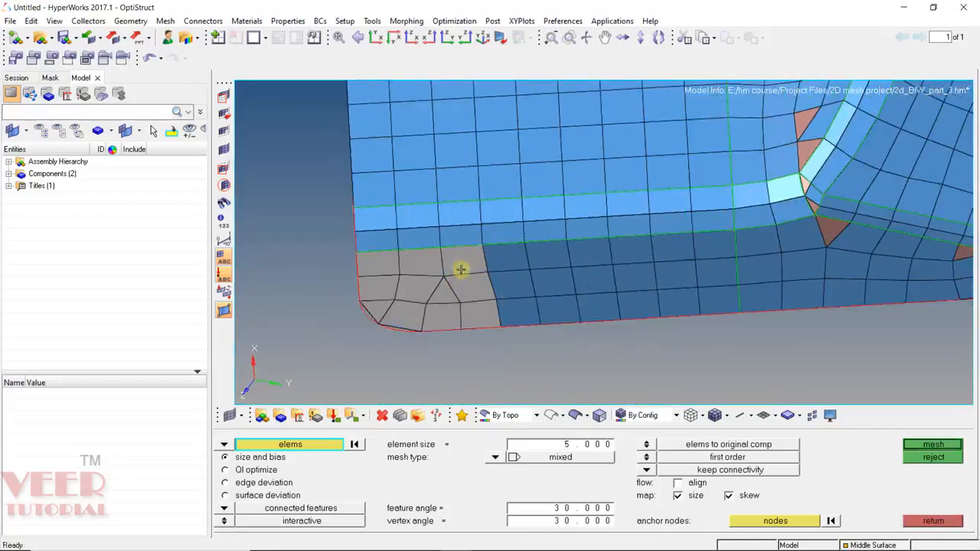
{"action": "middle_click", "coordinate": [460, 269]}
{"action": "middle_click", "coordinate": [459, 321]}
Collapse one edge of the tria near the narrow recess corner by replacing its node with the adjacent one, using equivalence and mid-point.
{"action": "scroll", "coordinate": [459, 321], "scroll_direction": "down", "scroll_amount": 2}
{"action": "left_click_drag", "start_coordinate": [645, 265], "coordinate": [609, 221], "text": "ctrl"}
{"action": "scroll", "coordinate": [595, 230], "scroll_direction": "up", "scroll_amount": 5}
{"action": "key", "text": "F3"}
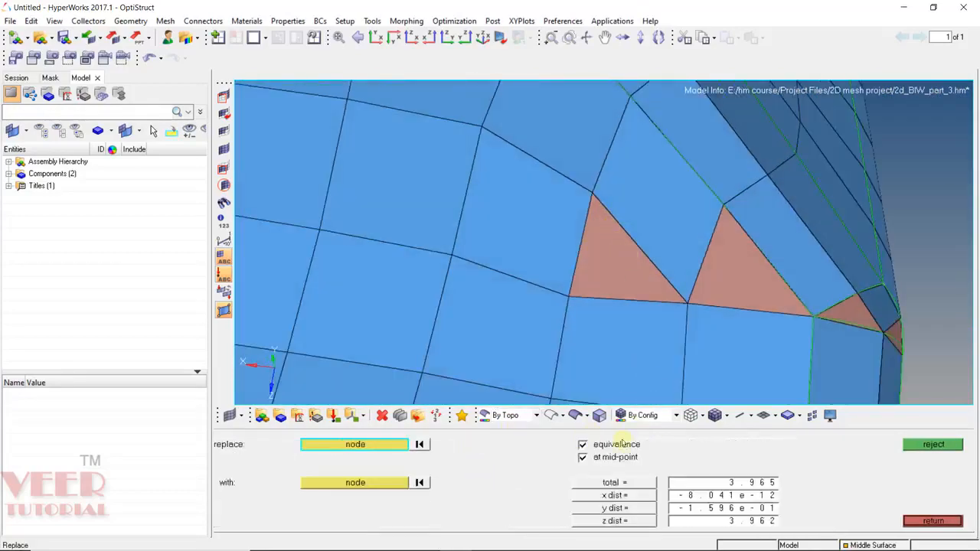
{"action": "scroll", "coordinate": [673, 267], "scroll_direction": "down", "scroll_amount": 4}
{"action": "left_click", "coordinate": [641, 239]}
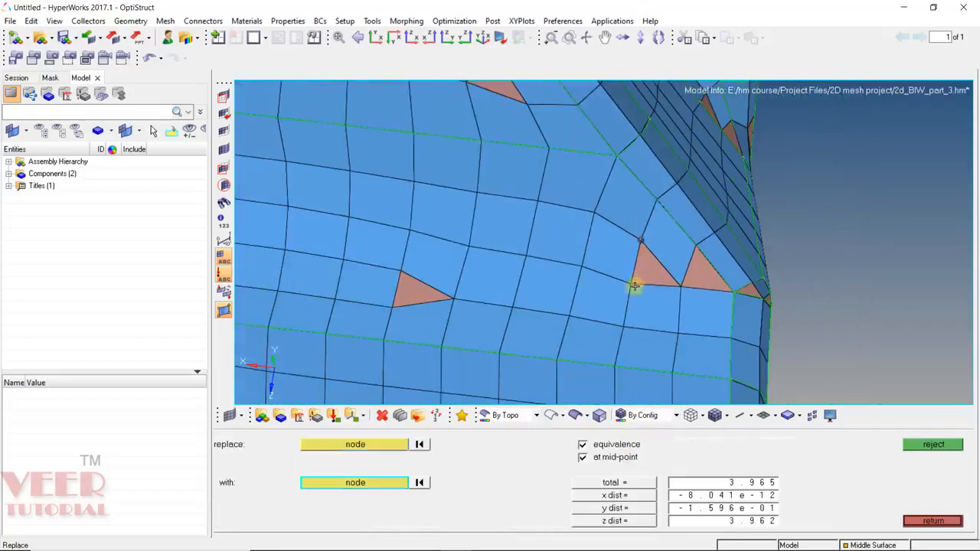
{"action": "left_click", "coordinate": [646, 347]}
{"action": "left_click", "coordinate": [619, 477]}
{"action": "scroll", "coordinate": [663, 257], "scroll_direction": "down", "scroll_amount": 3}
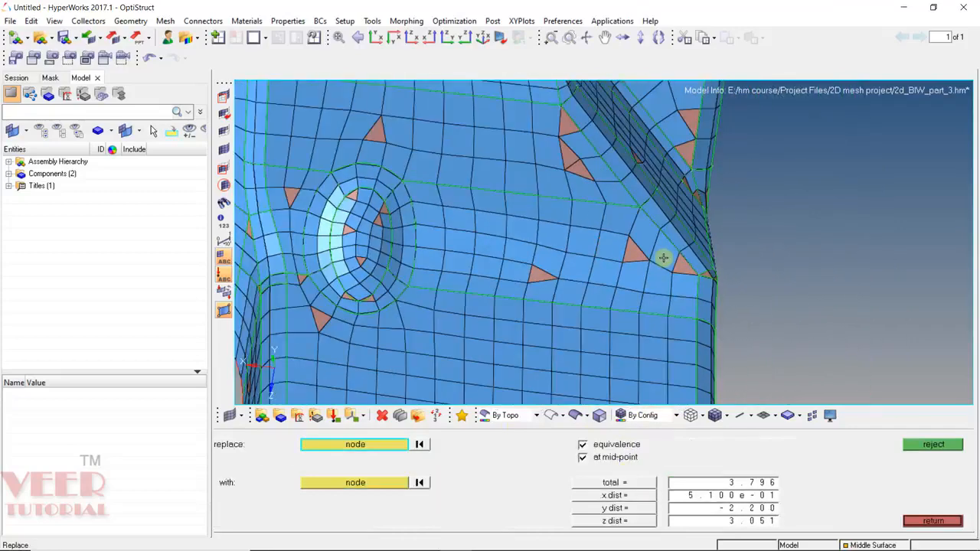
Remesh the flange block between the bend line and free edge beside the rounded end corner, using element size 5 and mixed type.
{"action": "key", "text": "F12"}
{"action": "scroll", "coordinate": [477, 264], "scroll_direction": "down", "scroll_amount": 5}
{"action": "left_click_drag", "start_coordinate": [432, 270], "coordinate": [485, 341], "text": "ctrl"}
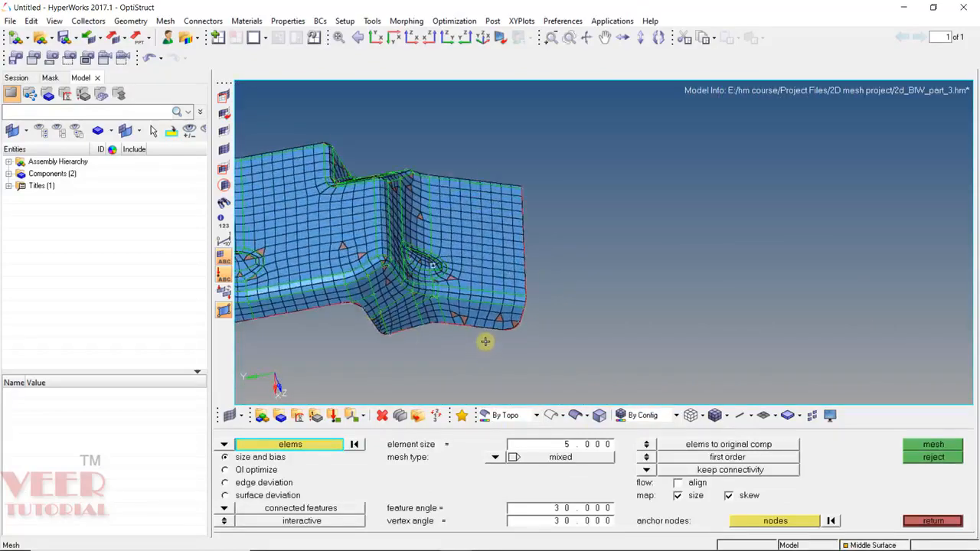
{"action": "scroll", "coordinate": [443, 271], "scroll_direction": "up", "scroll_amount": 3}
{"action": "left_click_drag", "start_coordinate": [545, 317], "coordinate": [669, 247], "text": "ctrl"}
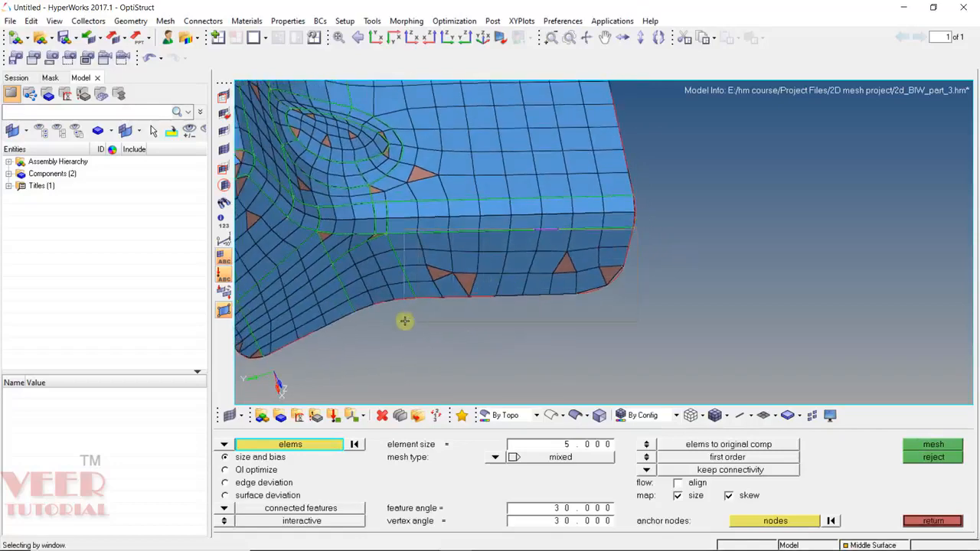
{"action": "left_click", "coordinate": [467, 276]}
{"action": "middle_click", "coordinate": [526, 283]}
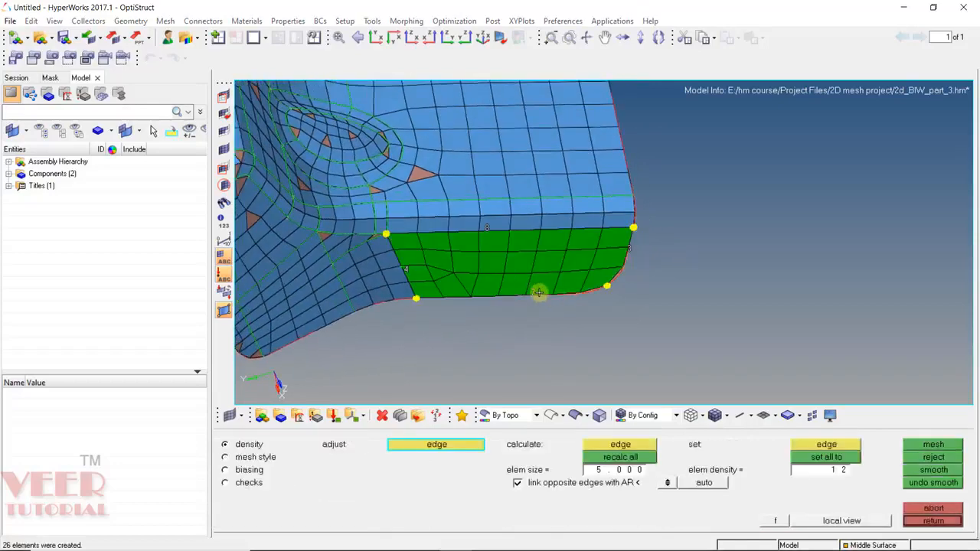
{"action": "middle_click", "coordinate": [457, 273]}
Remesh the patch around the two adjacent flange trias near the free edge, raising the free-edge density to 4.
{"action": "scroll", "coordinate": [514, 241], "scroll_direction": "up", "scroll_amount": 3}
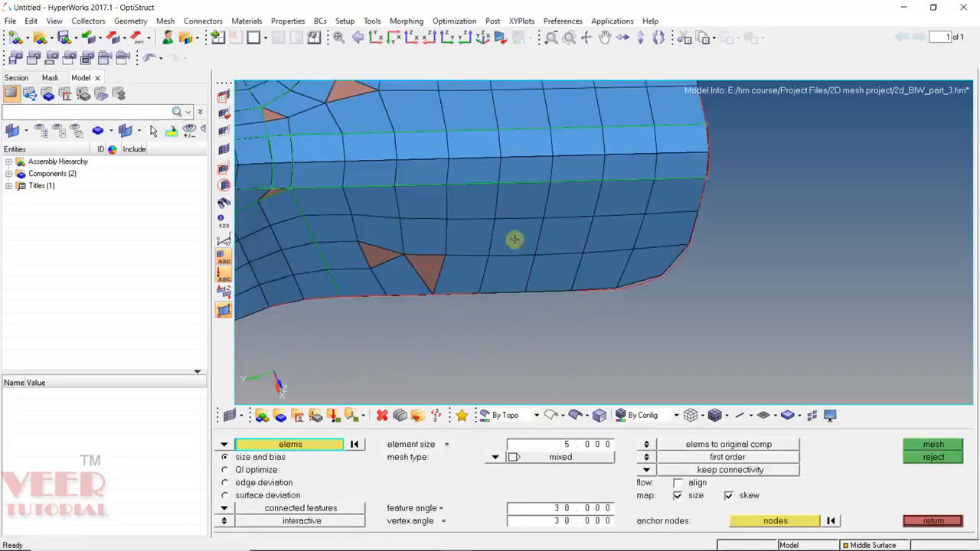
{"action": "left_click_drag", "start_coordinate": [548, 211], "coordinate": [363, 321], "text": "shift"}
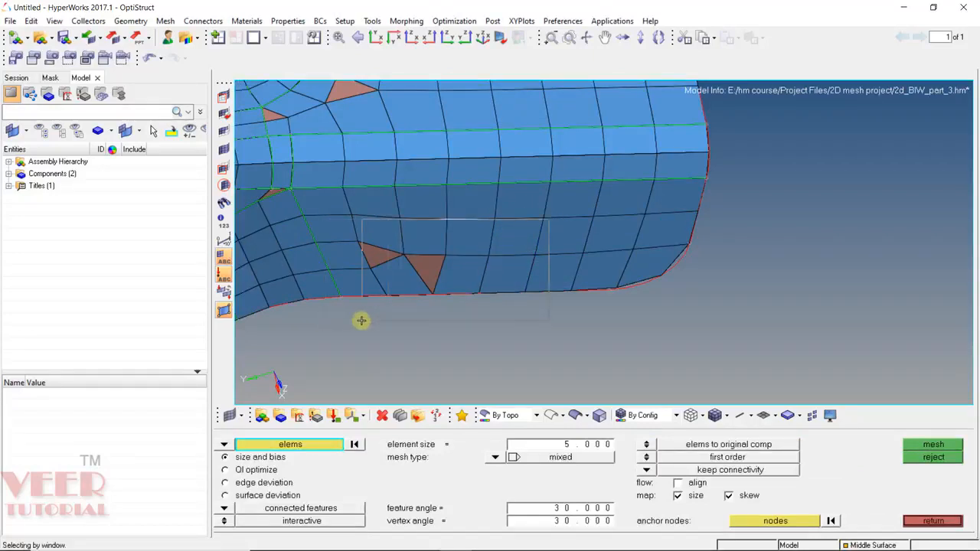
{"action": "middle_click", "coordinate": [459, 293]}
{"action": "left_click", "coordinate": [471, 290]}
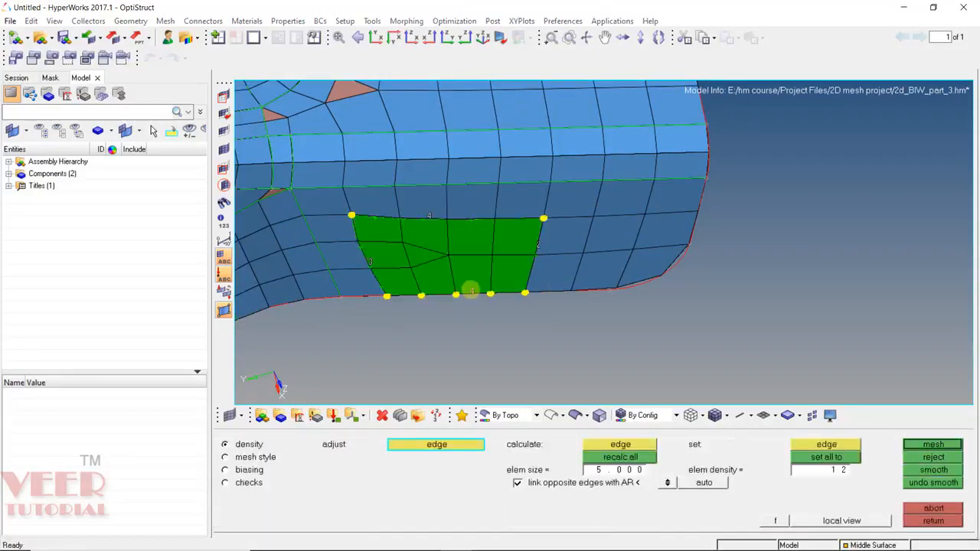
{"action": "middle_click", "coordinate": [469, 289]}
{"action": "middle_click", "coordinate": [463, 264]}
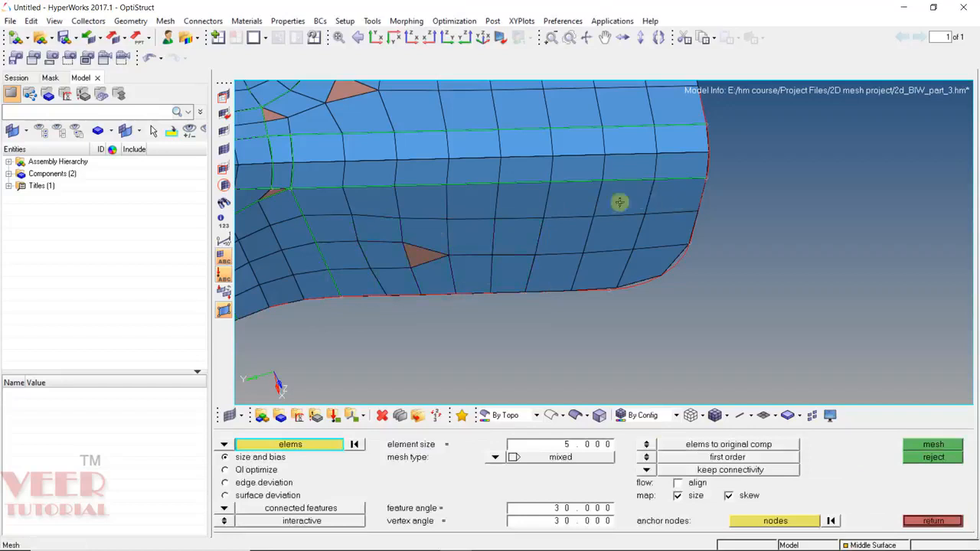
Remesh the two element rows below the bend line, from the remaining tria to the flange end, using element size 5 and mixed type.
{"action": "left_click_drag", "start_coordinate": [730, 182], "coordinate": [394, 257], "text": "shift"}
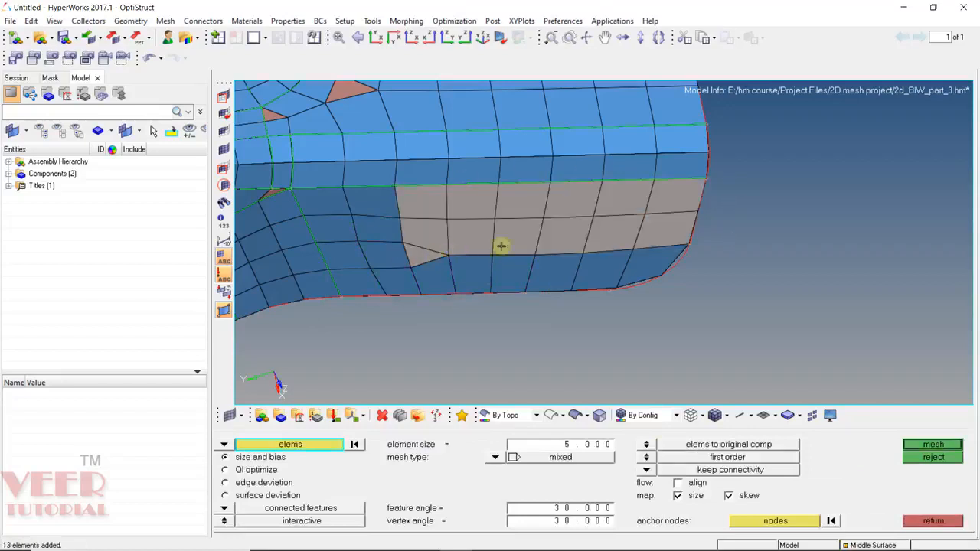
{"action": "middle_click", "coordinate": [608, 236]}
{"action": "middle_click", "coordinate": [706, 206]}
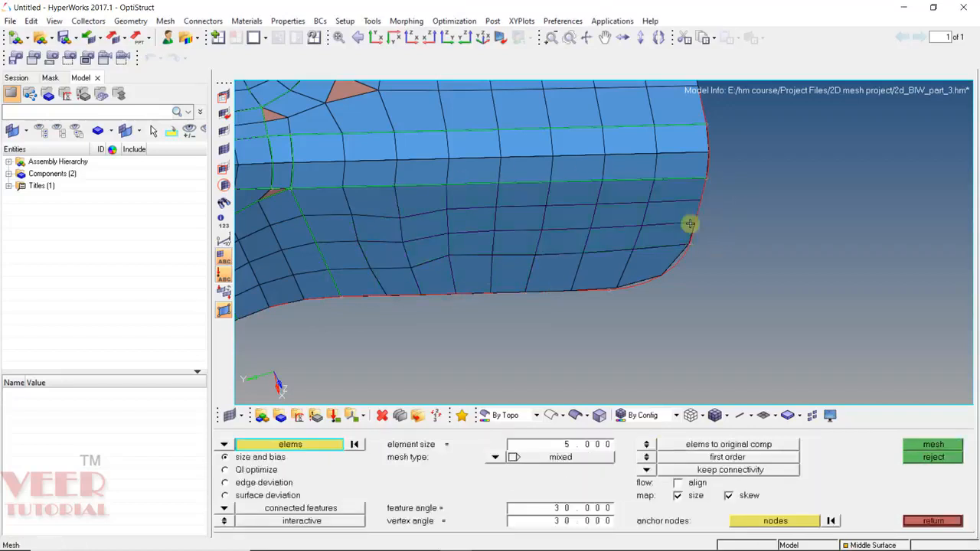
Smooth all plate elements of this flange block below the bend line, running autodecide with 50 iterations twice.
{"action": "scroll", "coordinate": [666, 289], "scroll_direction": "down", "scroll_amount": 3, "text": "ctrl"}
{"action": "left_click", "coordinate": [651, 270], "text": "ctrl"}
{"action": "left_click_drag", "start_coordinate": [659, 284], "coordinate": [581, 259], "text": "ctrl"}
{"action": "scroll", "coordinate": [569, 257], "scroll_direction": "up", "scroll_amount": 3, "text": "ctrl"}
{"action": "left_click", "coordinate": [571, 258], "text": "ctrl"}
{"action": "left_click_drag", "start_coordinate": [528, 278], "coordinate": [577, 274], "text": "ctrl"}
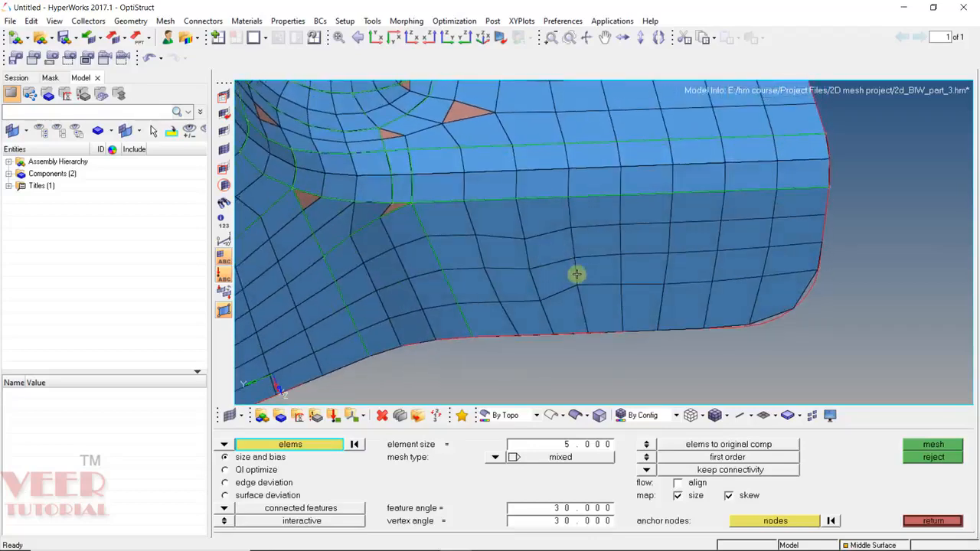
{"action": "key", "text": "shift+F12"}
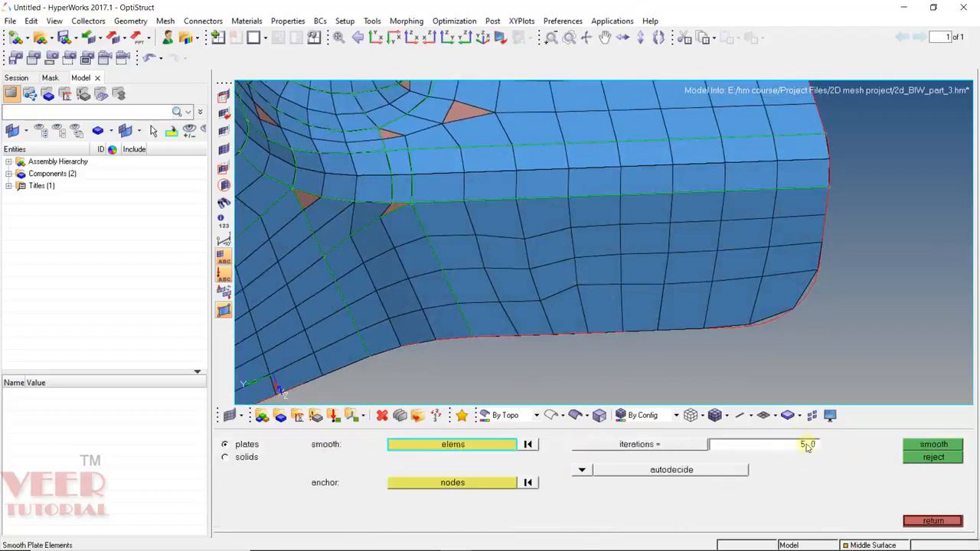
{"action": "left_click_drag", "start_coordinate": [824, 205], "coordinate": [462, 361], "text": "shift"}
{"action": "left_click", "coordinate": [816, 210]}
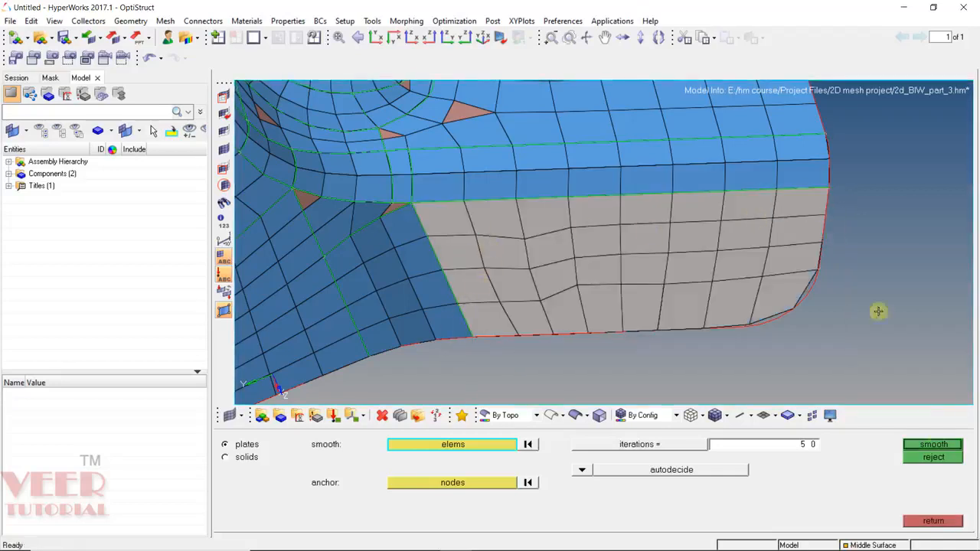
{"action": "left_click", "coordinate": [932, 449]}
{"action": "left_click", "coordinate": [933, 449]}
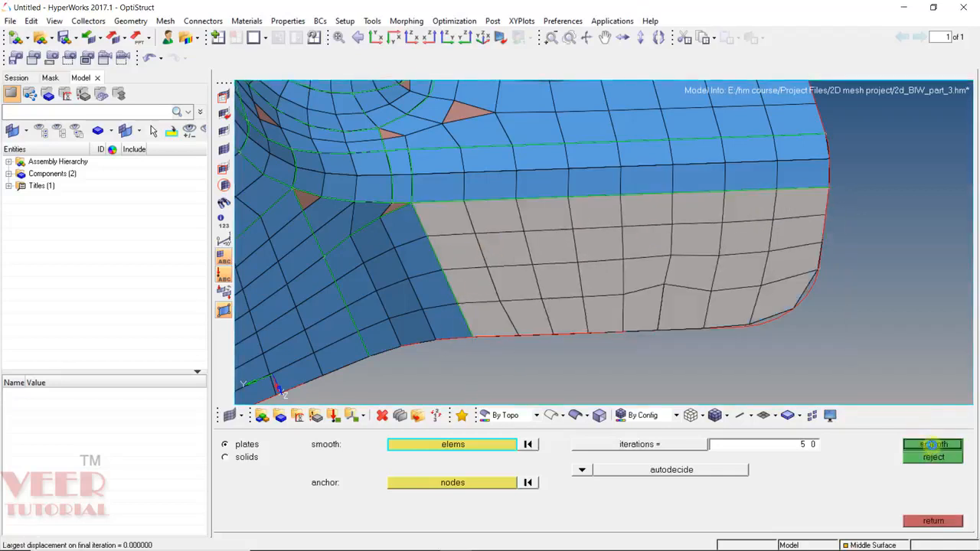
{"action": "key", "text": "Escape"}
Remesh the elements around the tria where the flange meets the bend below the oval recess, using element size 5 and mixed type.
{"action": "left_click_drag", "start_coordinate": [801, 320], "coordinate": [615, 342], "text": "ctrl"}
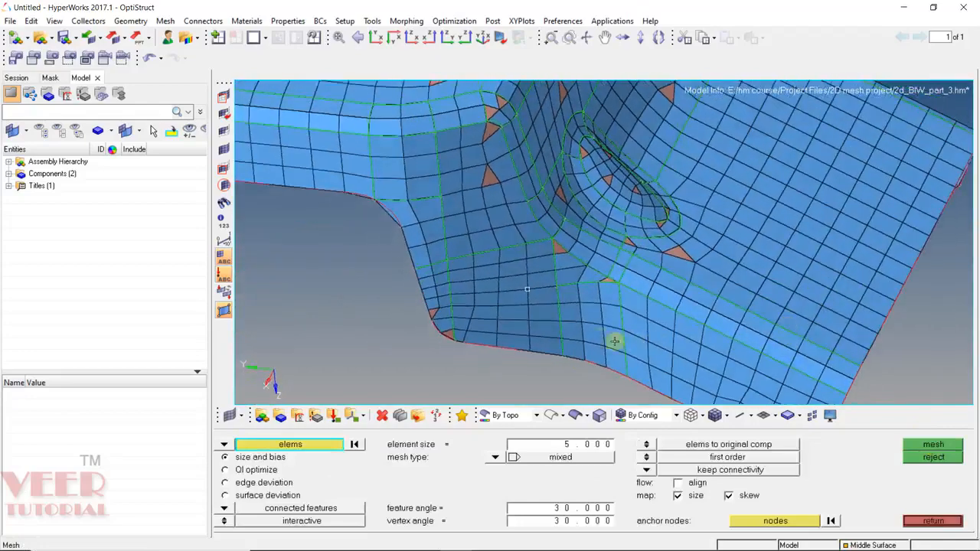
{"action": "scroll", "coordinate": [588, 266], "scroll_direction": "up", "scroll_amount": 6}
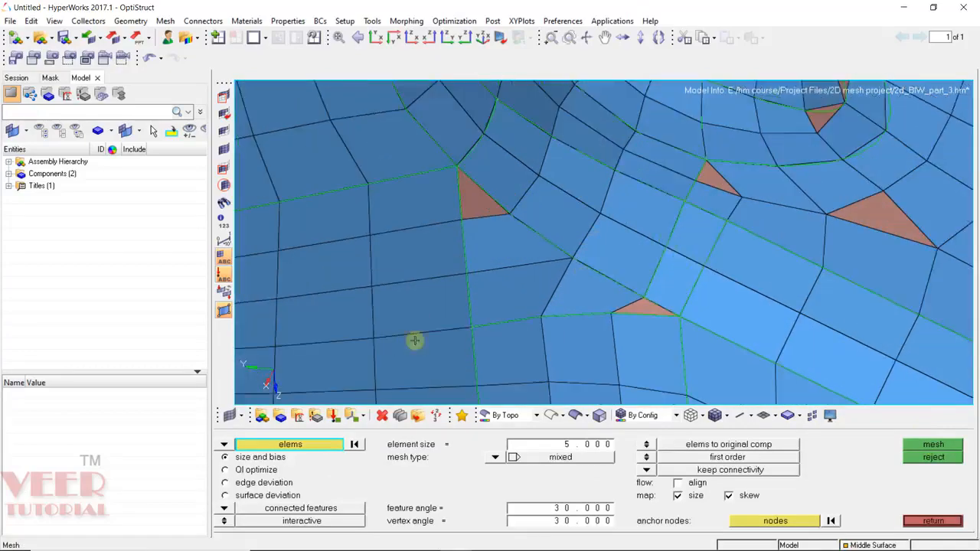
{"action": "left_click", "coordinate": [525, 248]}
{"action": "left_click", "coordinate": [518, 290]}
{"action": "left_click", "coordinate": [581, 292]}
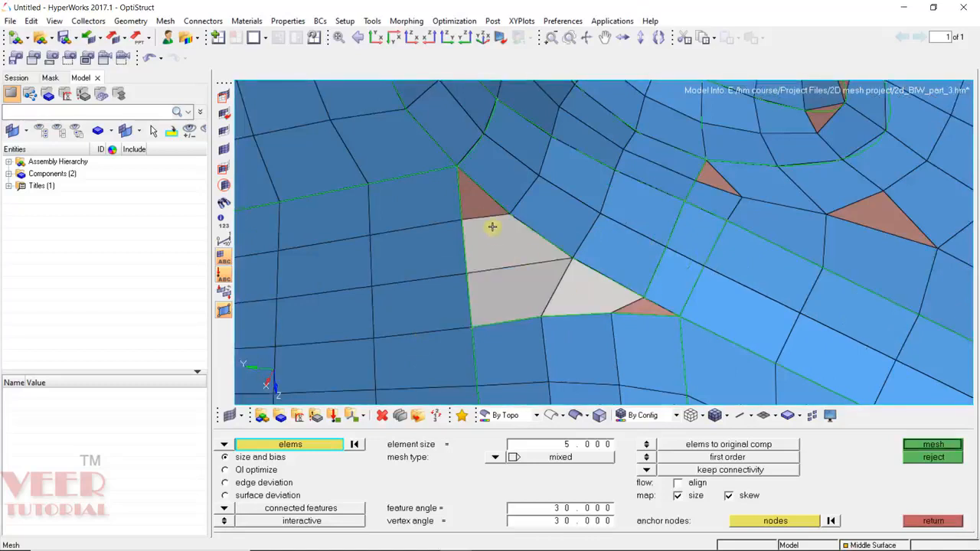
{"action": "left_click", "coordinate": [642, 309]}
{"action": "left_click", "coordinate": [642, 330]}
{"action": "left_click", "coordinate": [547, 339]}
{"action": "left_click", "coordinate": [518, 347]}
{"action": "middle_click", "coordinate": [579, 323]}
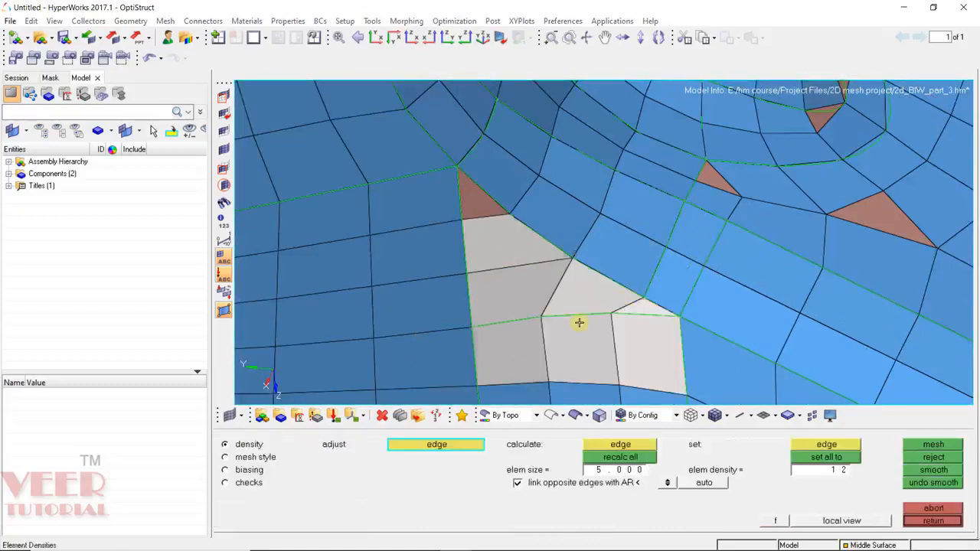
{"action": "middle_click", "coordinate": [581, 300]}
Remesh the two element columns beside the sloped free edge above the rounded flange corner, including the edge tria.
{"action": "scroll", "coordinate": [736, 261], "scroll_direction": "down", "scroll_amount": 2}
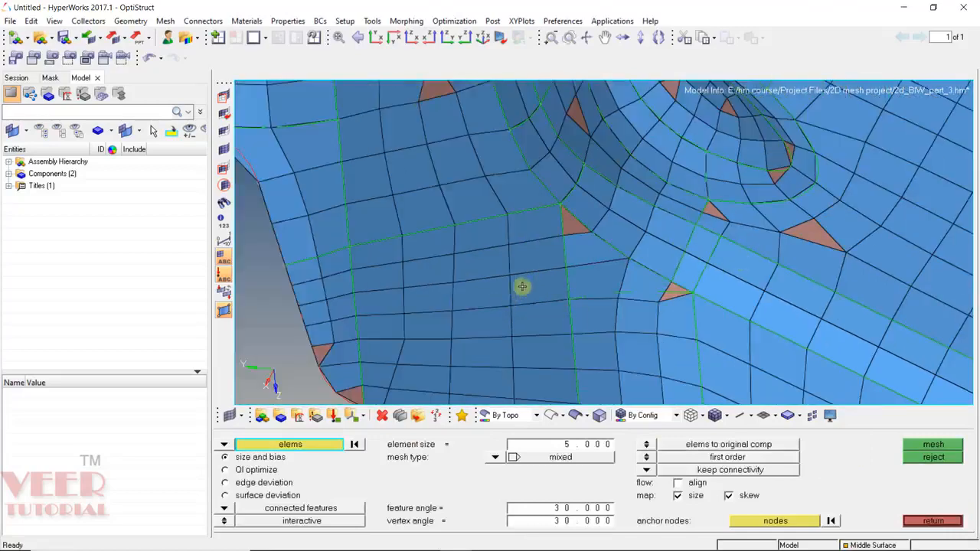
{"action": "scroll", "coordinate": [523, 286], "scroll_direction": "down", "scroll_amount": 4}
{"action": "scroll", "coordinate": [415, 331], "scroll_direction": "up", "scroll_amount": 4}
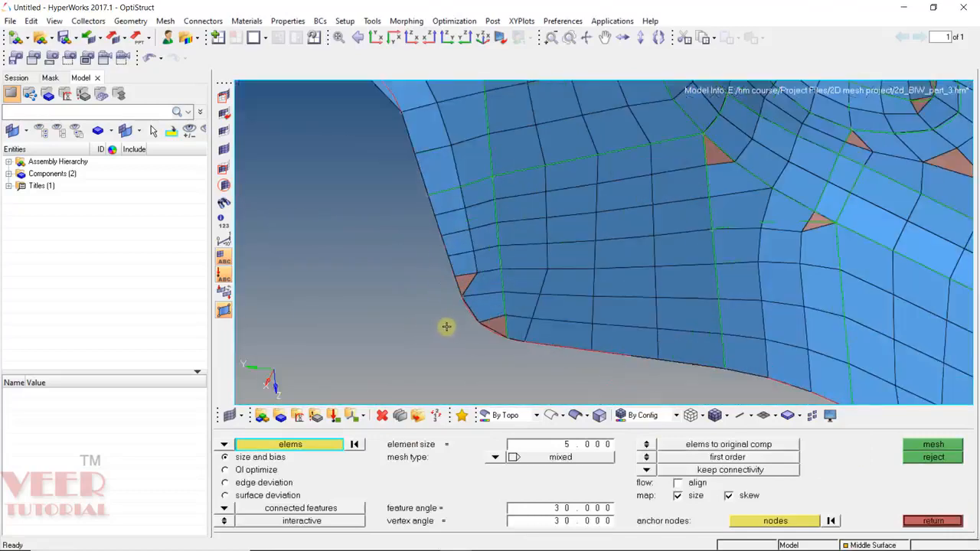
{"action": "left_click", "coordinate": [480, 244]}
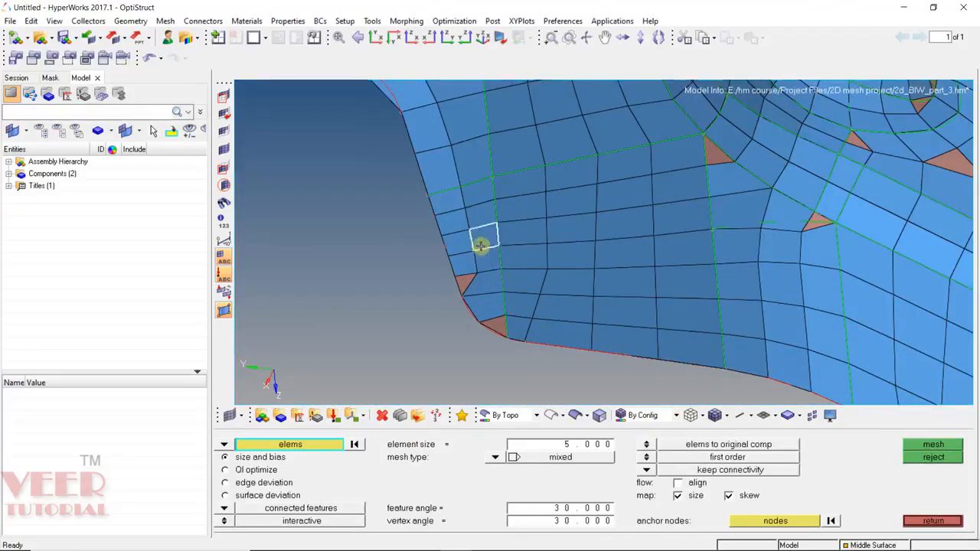
{"action": "left_click", "coordinate": [485, 282]}
{"action": "left_click", "coordinate": [463, 281]}
{"action": "left_click", "coordinate": [484, 261]}
{"action": "left_click", "coordinate": [465, 263]}
{"action": "left_click", "coordinate": [462, 242]}
{"action": "left_click", "coordinate": [462, 224]}
{"action": "left_click", "coordinate": [479, 214]}
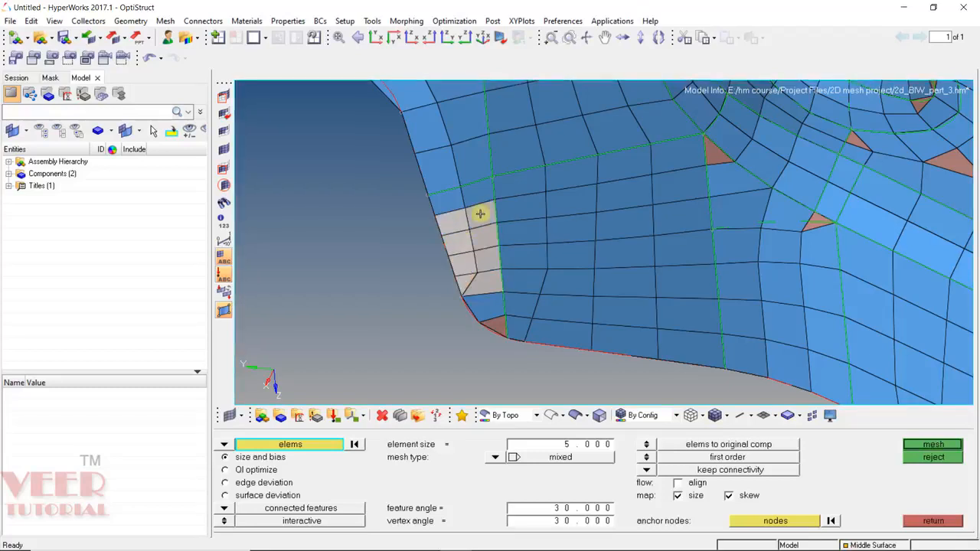
{"action": "middle_click", "coordinate": [479, 214]}
{"action": "middle_click", "coordinate": [482, 230]}
Split the two quads next to the free-edge tria along a diagonal line through the tria's inner node.
{"action": "scroll", "coordinate": [489, 253], "scroll_direction": "up", "scroll_amount": 3}
{"action": "key", "text": "F6"}
{"action": "left_click", "coordinate": [475, 270]}
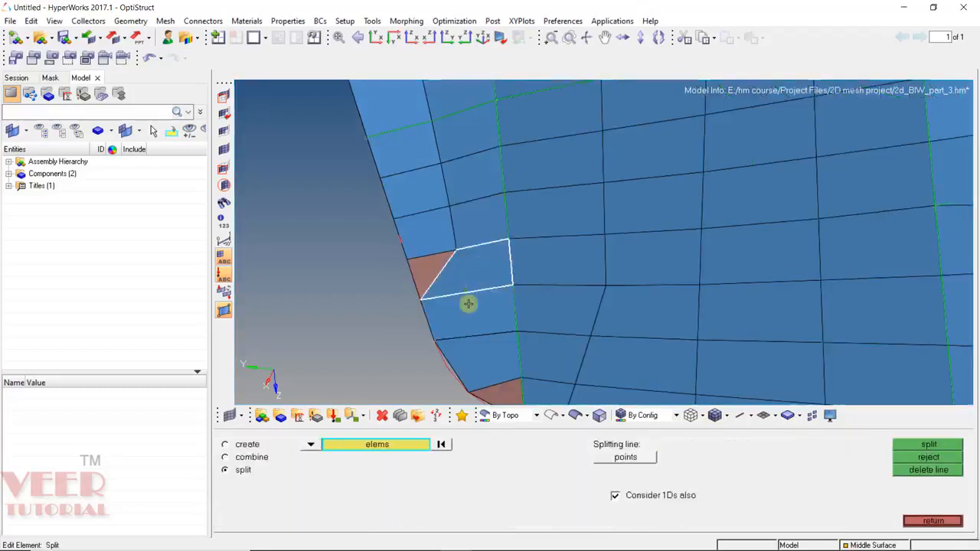
{"action": "left_click", "coordinate": [468, 306]}
{"action": "left_click", "coordinate": [625, 457]}
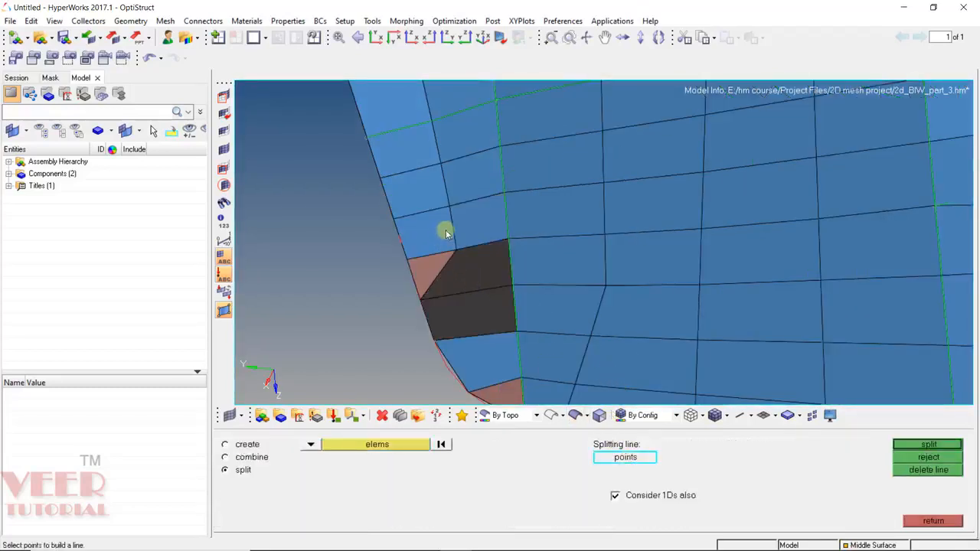
{"action": "left_click", "coordinate": [446, 229]}
{"action": "left_click", "coordinate": [473, 274]}
{"action": "left_click", "coordinate": [515, 331]}
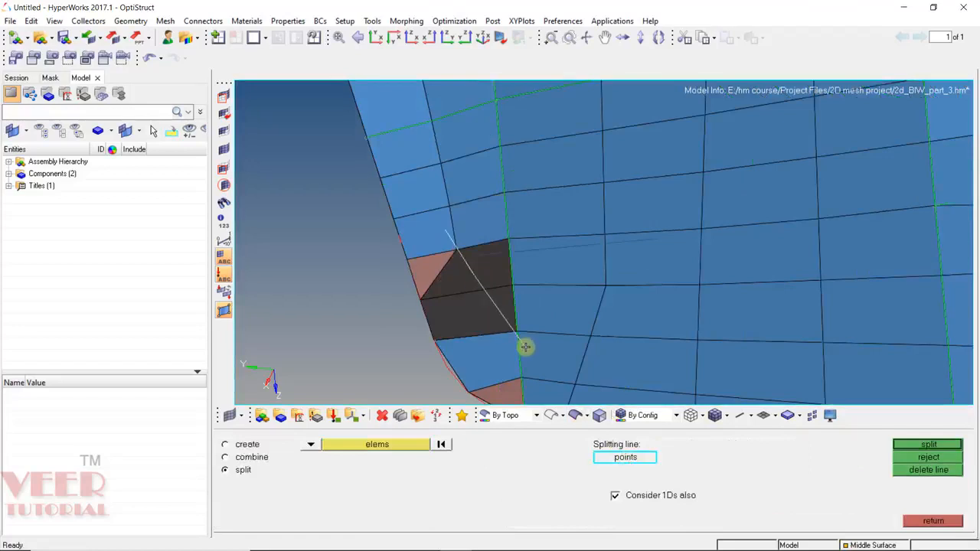
{"action": "middle_click", "coordinate": [525, 347]}
Remesh the free-edge tria together with the adjacent split tria as a single quad, using element size 5 and mixed type.
{"action": "key", "text": "F12"}
{"action": "left_click", "coordinate": [448, 291]}
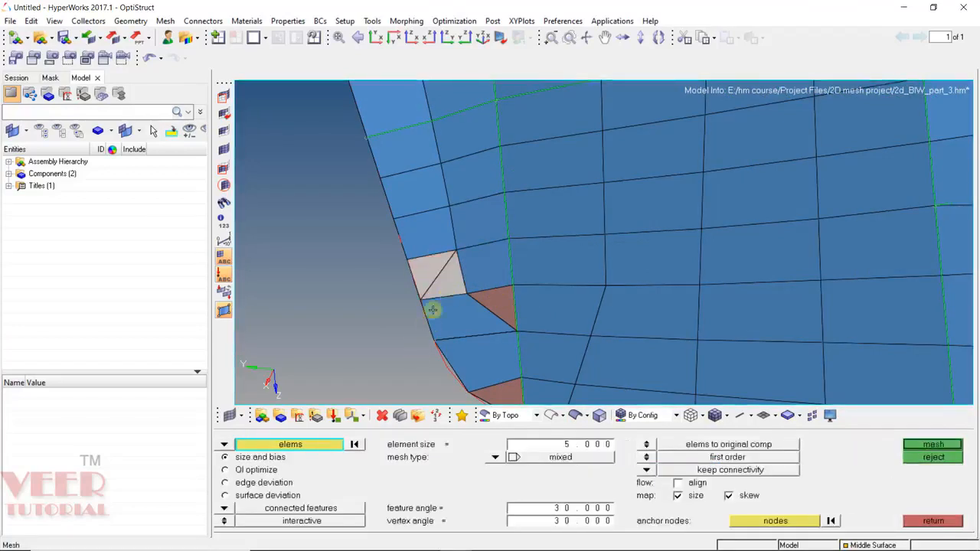
{"action": "middle_click", "coordinate": [442, 250]}
{"action": "middle_click", "coordinate": [445, 248]}
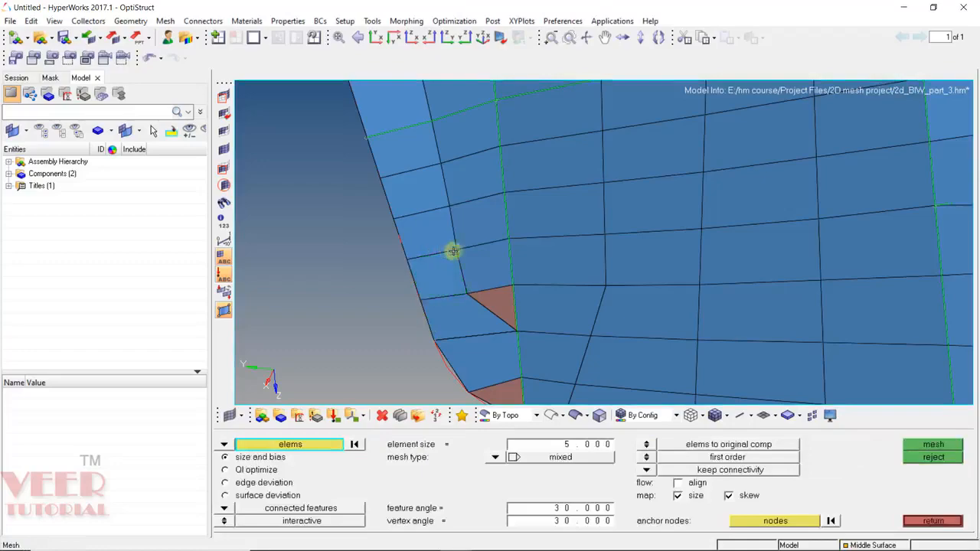
Remesh the whole curved flange corner block beside the other oval recess, lowering the sloped free edge's density by one.
{"action": "scroll", "coordinate": [461, 251], "scroll_direction": "down", "scroll_amount": 5, "text": "ctrl"}
{"action": "scroll", "coordinate": [523, 285], "scroll_direction": "down", "scroll_amount": 4, "text": "ctrl"}
{"action": "left_click_drag", "start_coordinate": [505, 234], "coordinate": [498, 225], "text": "ctrl"}
{"action": "scroll", "coordinate": [499, 225], "scroll_direction": "down", "scroll_amount": 3, "text": "ctrl"}
{"action": "right_click_drag", "start_coordinate": [499, 225], "coordinate": [529, 248], "text": "ctrl"}
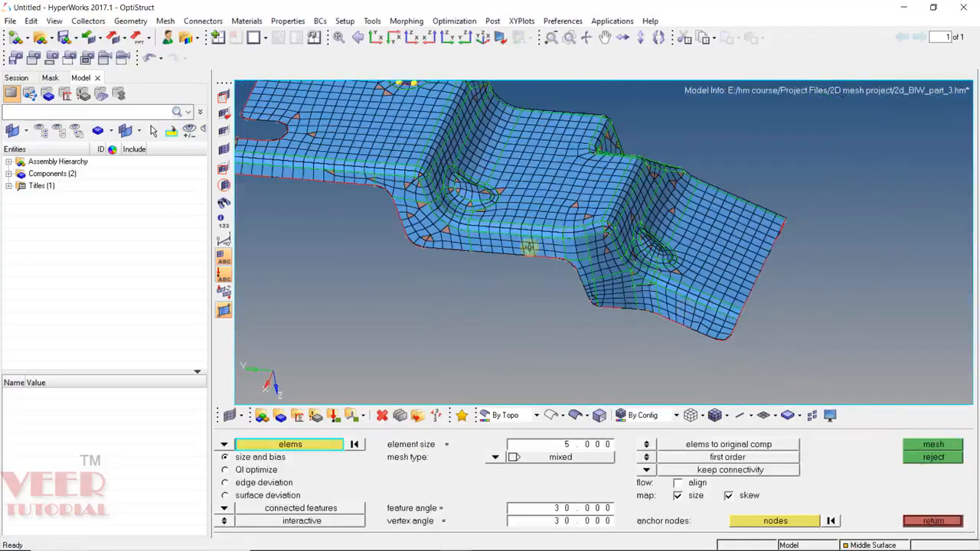
{"action": "scroll", "coordinate": [436, 236], "scroll_direction": "up", "scroll_amount": 4, "text": "ctrl"}
{"action": "scroll", "coordinate": [408, 286], "scroll_direction": "down", "scroll_amount": 6, "text": "ctrl"}
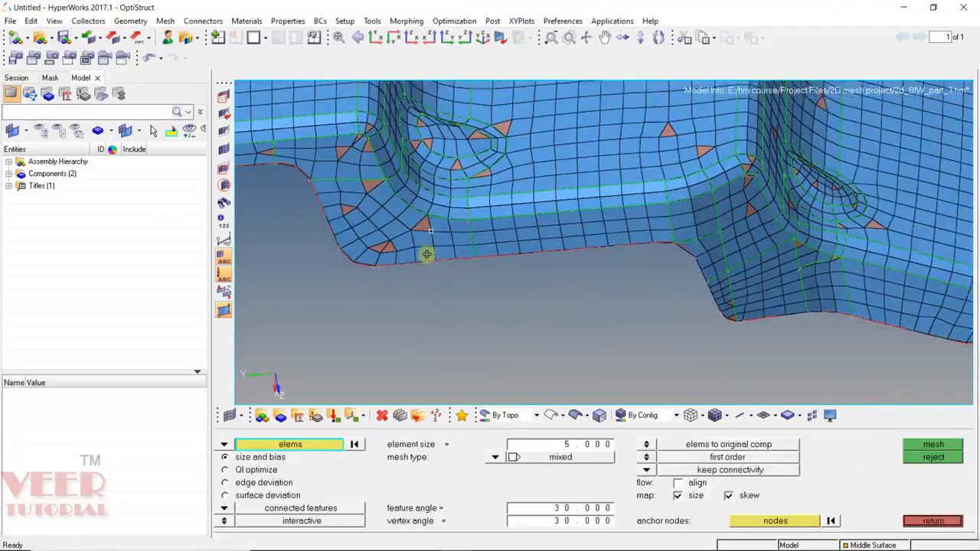
{"action": "scroll", "coordinate": [454, 244], "scroll_direction": "up", "scroll_amount": 6, "text": "ctrl"}
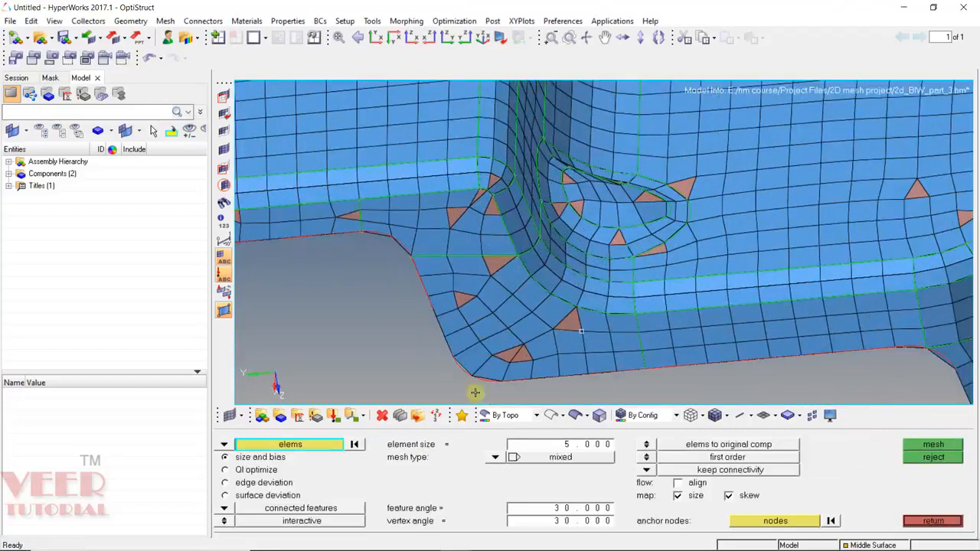
{"action": "left_click_drag", "start_coordinate": [606, 313], "coordinate": [452, 379], "text": "shift"}
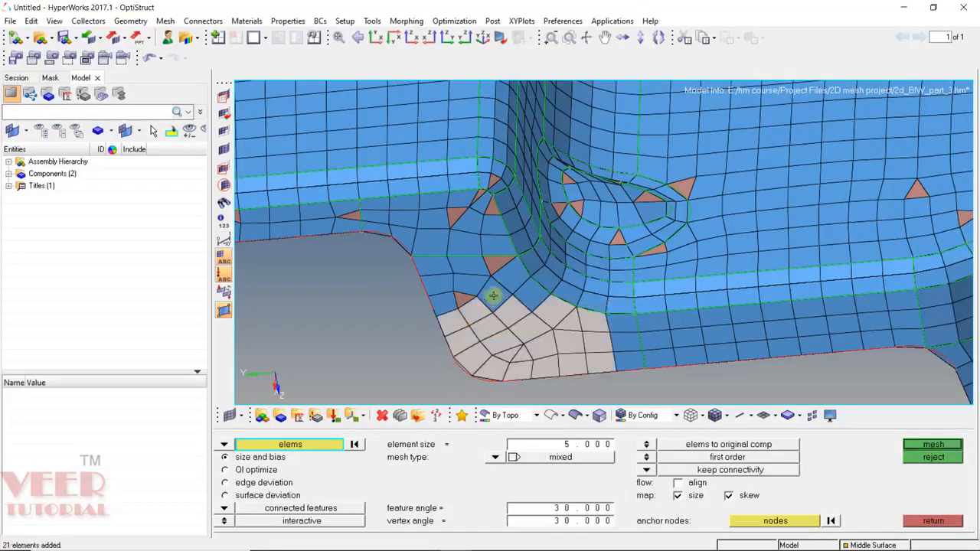
{"action": "left_click_drag", "start_coordinate": [540, 255], "coordinate": [416, 339], "text": "shift"}
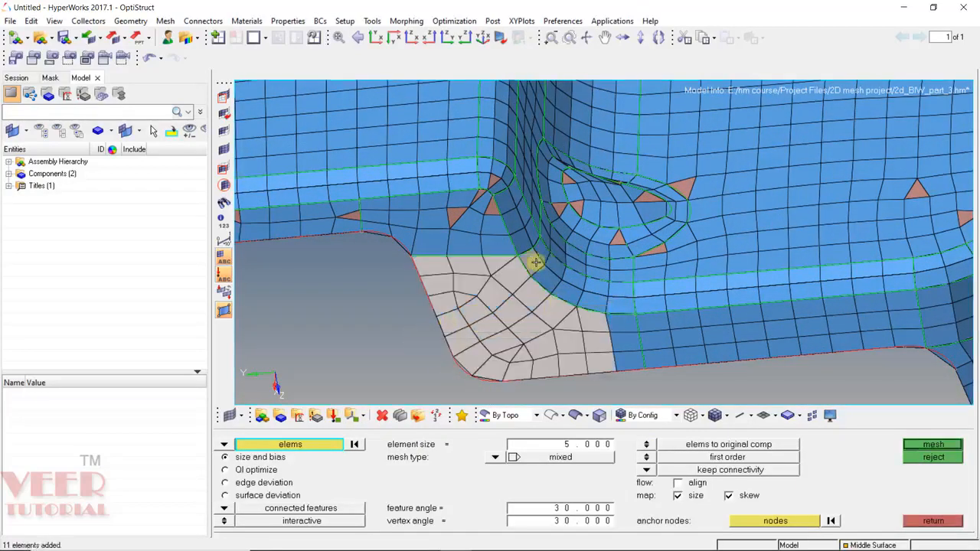
{"action": "middle_click", "coordinate": [582, 333]}
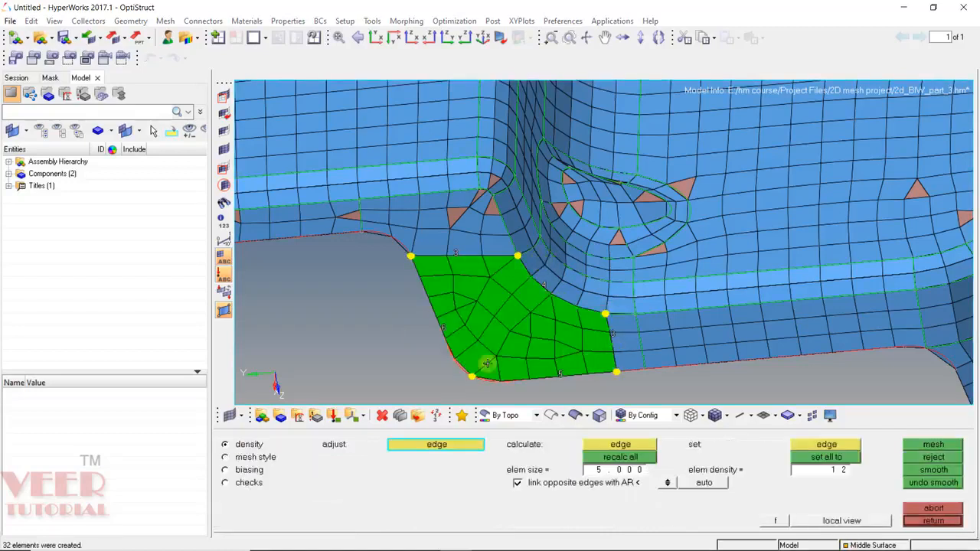
{"action": "right_click", "coordinate": [444, 330]}
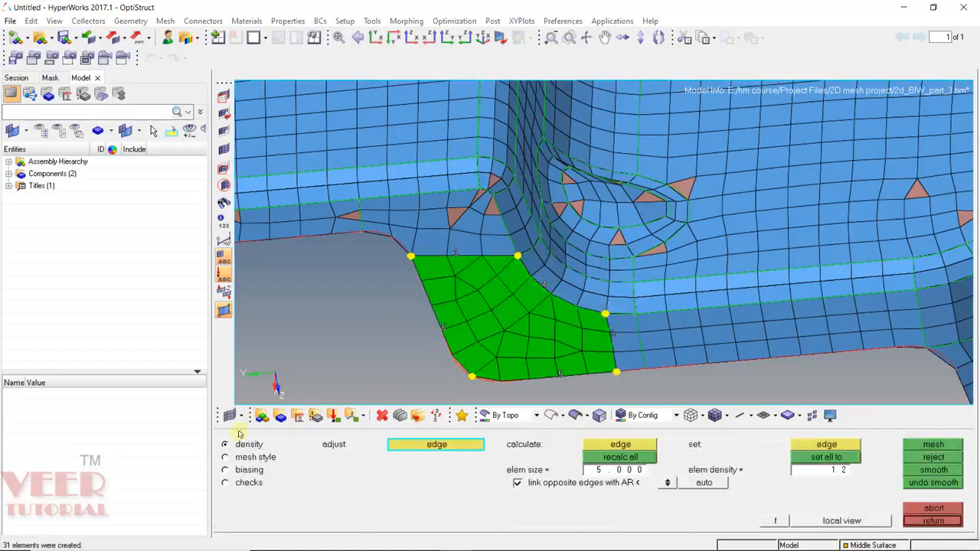
Remesh the curved flange corner block with all surfaces set to map as rectangle and flow alignment enabled.
{"action": "left_click", "coordinate": [243, 456]}
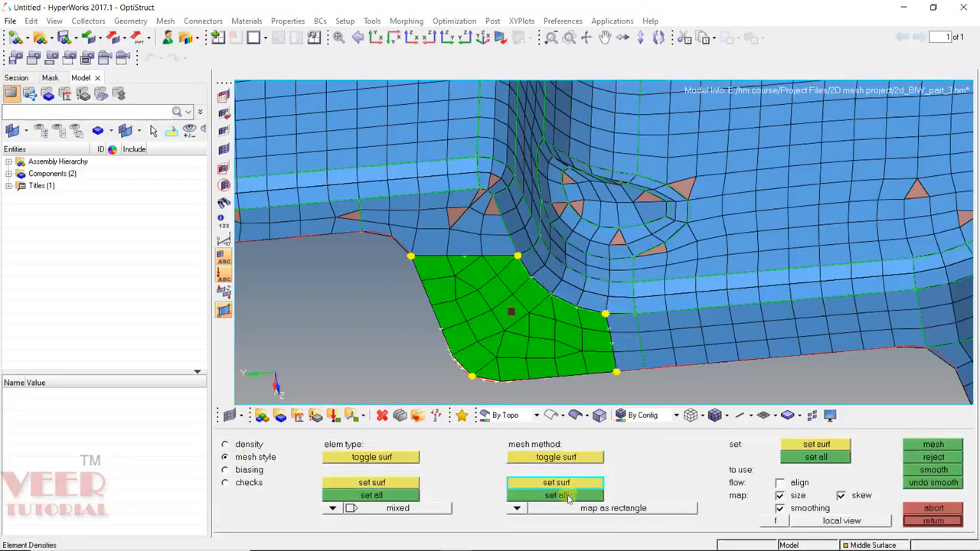
{"action": "left_click", "coordinate": [568, 496]}
{"action": "left_click", "coordinate": [817, 461]}
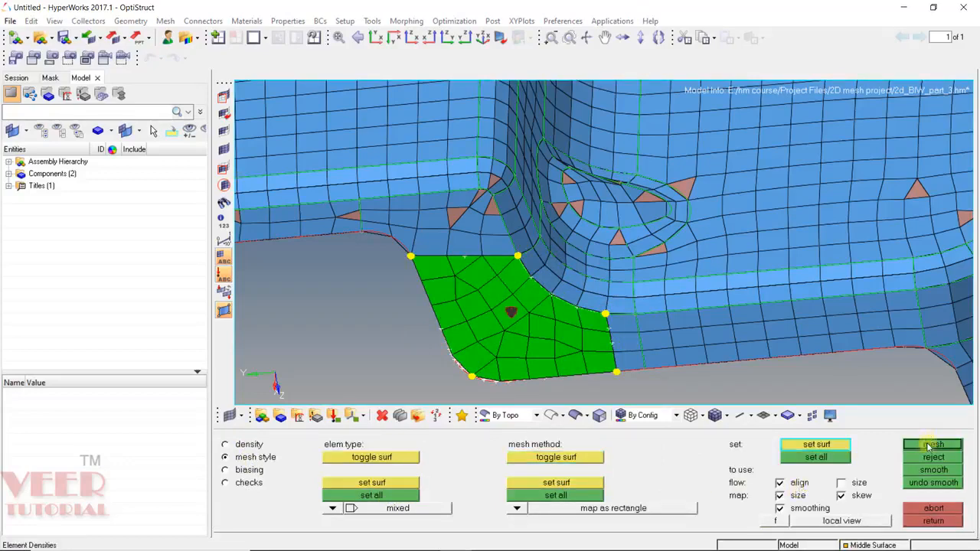
{"action": "left_click", "coordinate": [929, 446]}
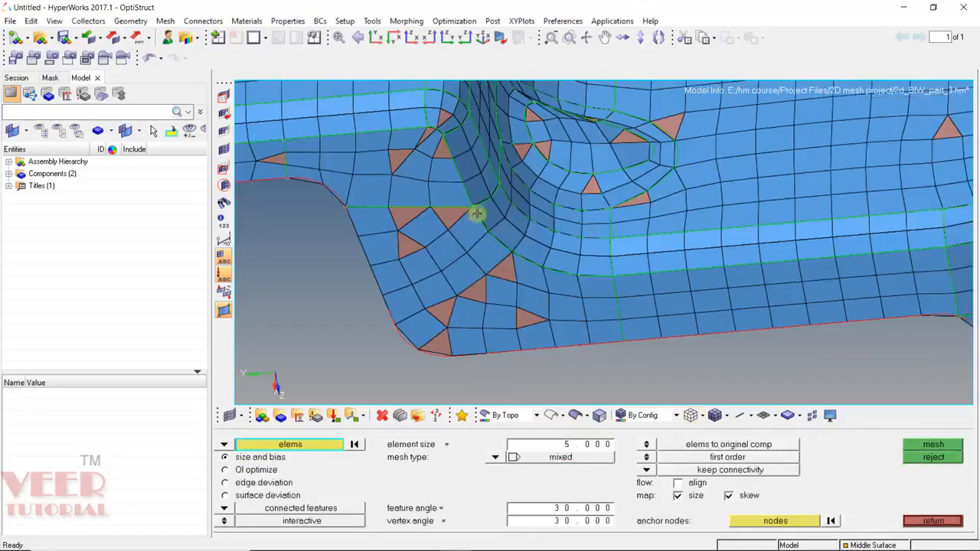
Remesh the sloped-edge side of the corner block, raising the short lower free edge's density to 4.
{"action": "left_click_drag", "start_coordinate": [476, 213], "coordinate": [317, 355], "text": "shift"}
{"action": "left_click_drag", "start_coordinate": [500, 245], "coordinate": [501, 342]}
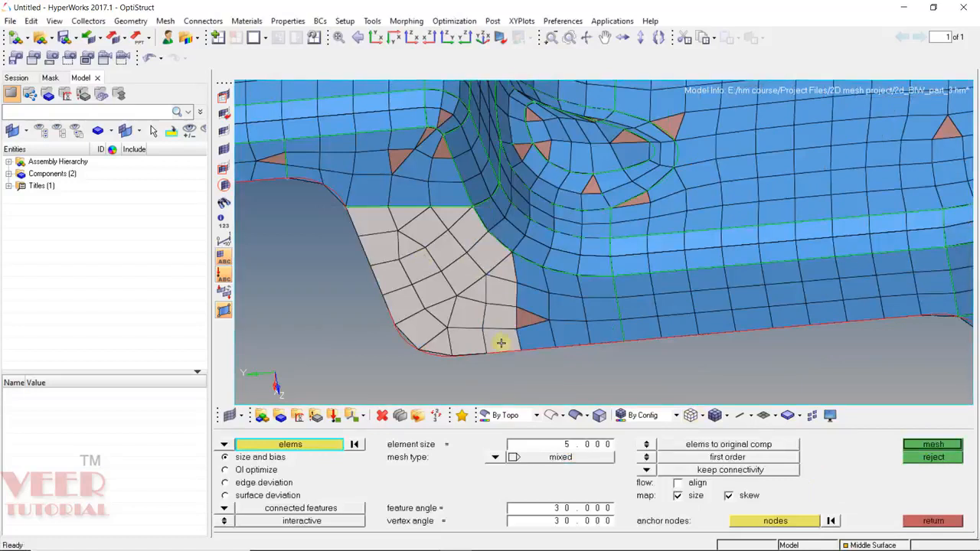
{"action": "middle_click", "coordinate": [498, 337]}
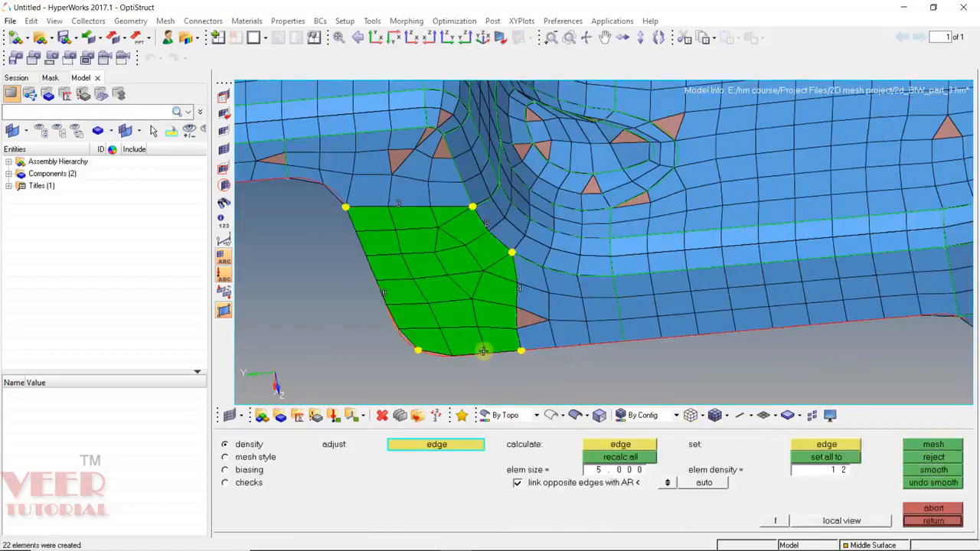
{"action": "left_click", "coordinate": [483, 350]}
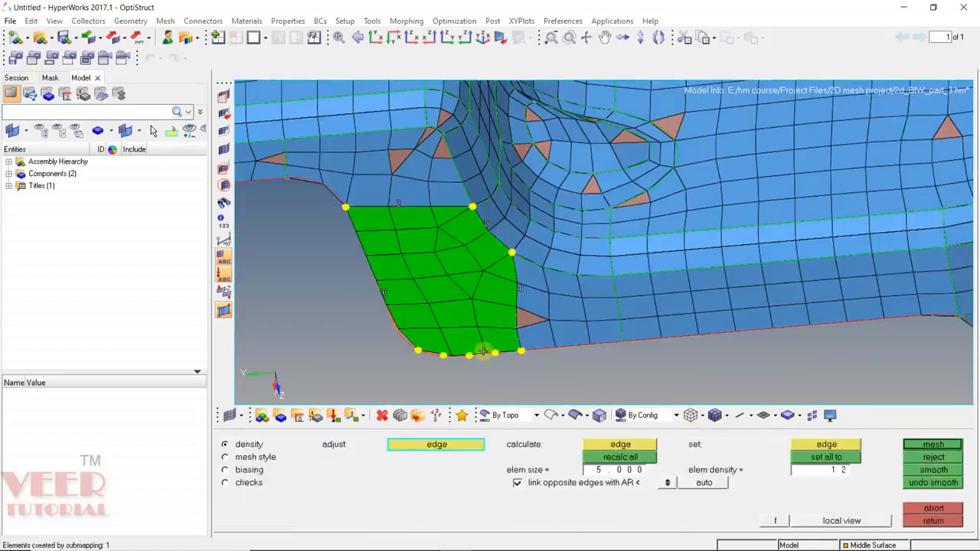
{"action": "middle_click", "coordinate": [470, 256]}
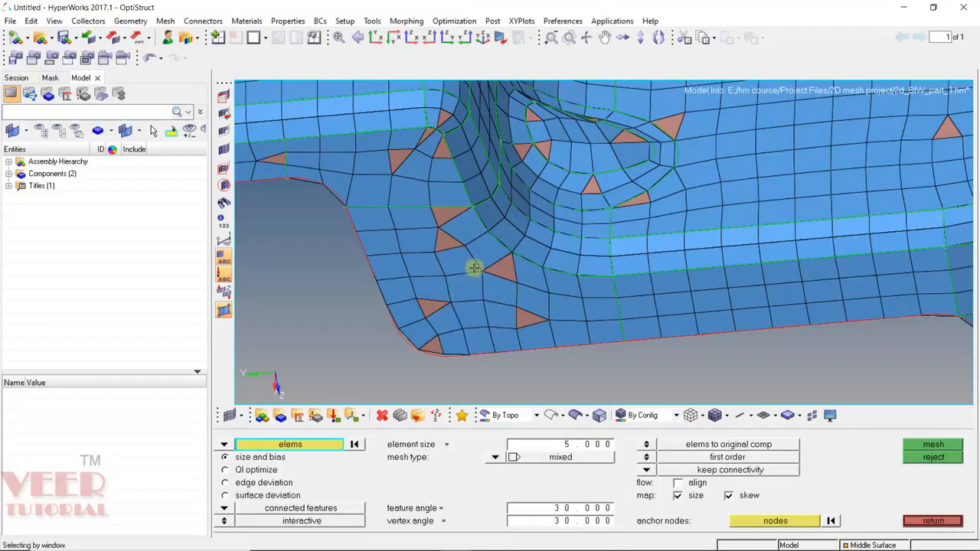
Remesh the small patch at the rounded free-edge corner, including its two trias, with element size 5 and mixed type.
{"action": "left_click_drag", "start_coordinate": [474, 268], "coordinate": [343, 383], "text": "shift"}
{"action": "middle_click", "coordinate": [477, 342]}
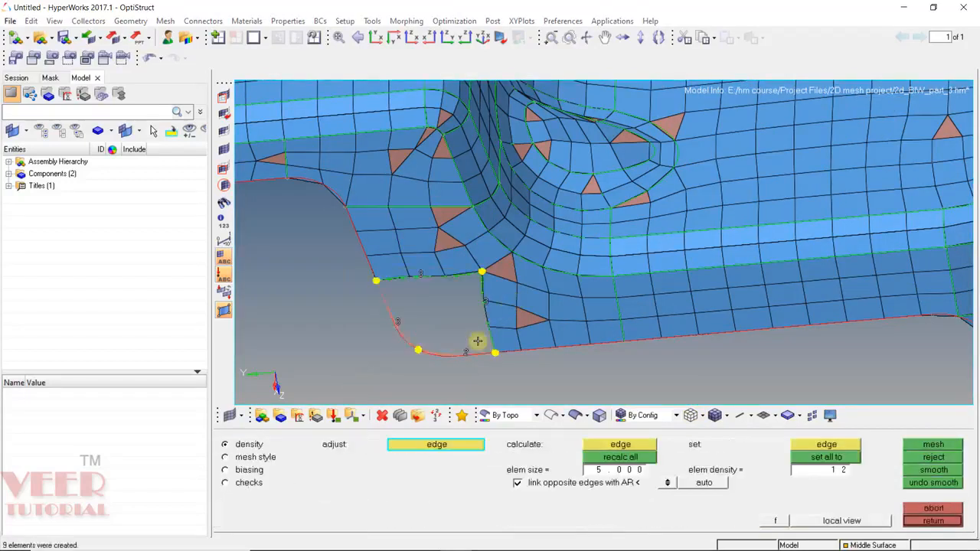
{"action": "middle_click", "coordinate": [469, 350]}
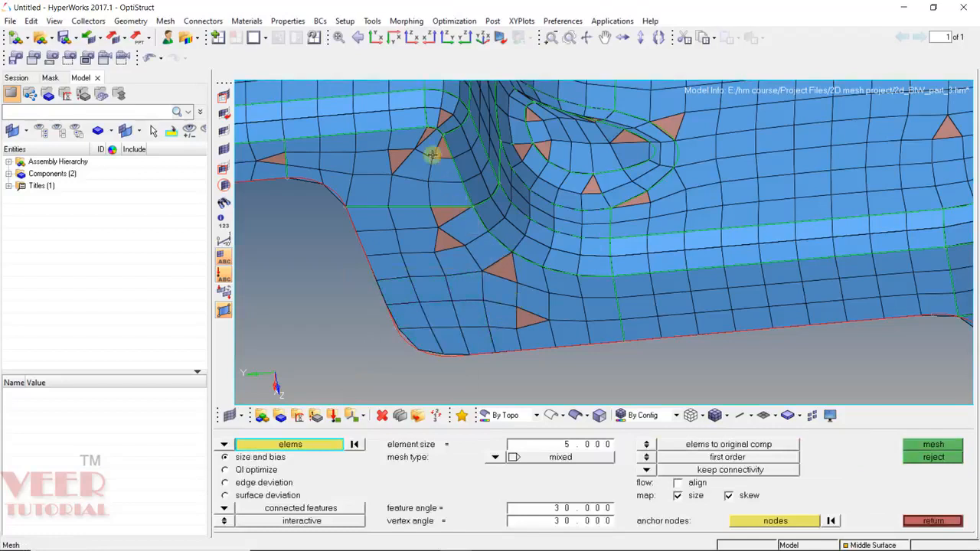
Remesh the elements on both sides of the feature line above the flange corner, including the trias beside the bend.
{"action": "left_click_drag", "start_coordinate": [438, 129], "coordinate": [363, 254], "text": "shift"}
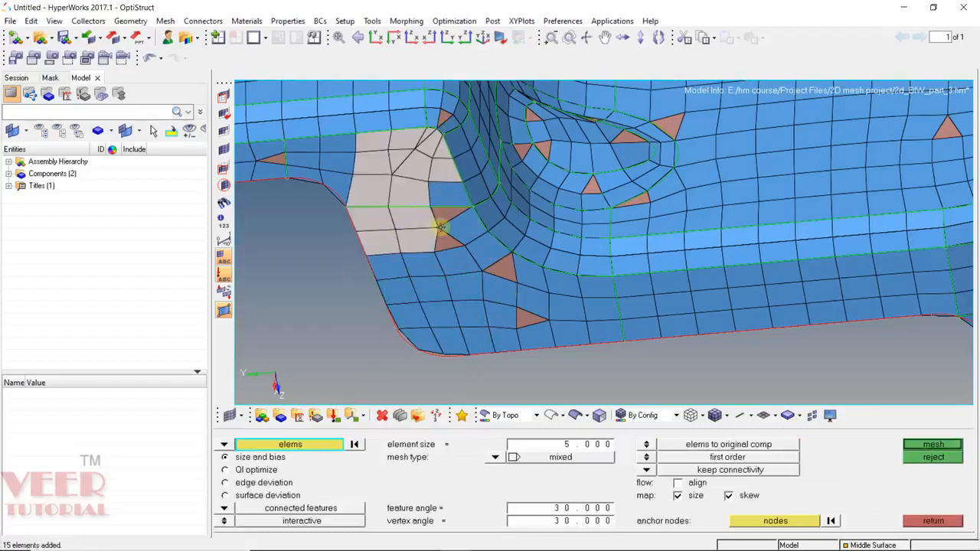
{"action": "left_click", "coordinate": [454, 245]}
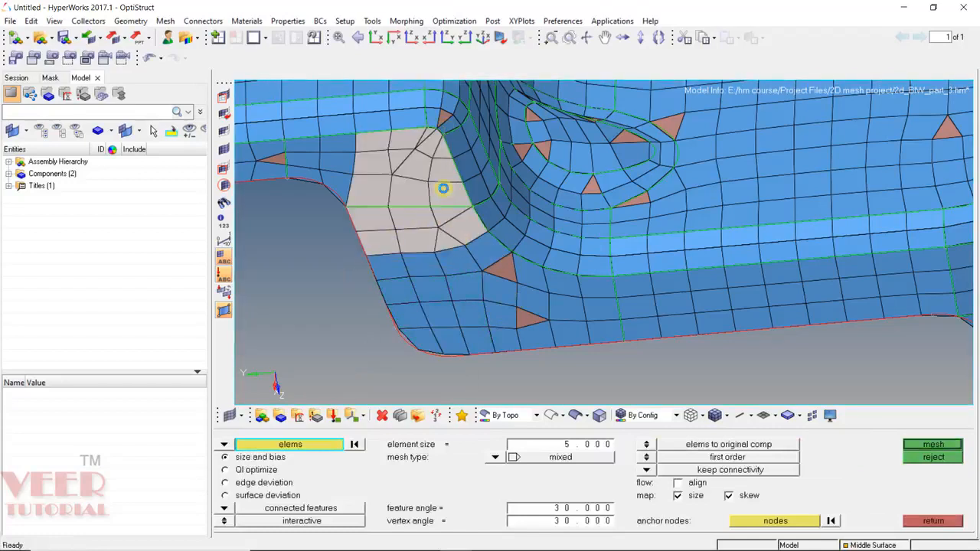
{"action": "middle_click", "coordinate": [443, 189]}
{"action": "middle_click", "coordinate": [447, 188]}
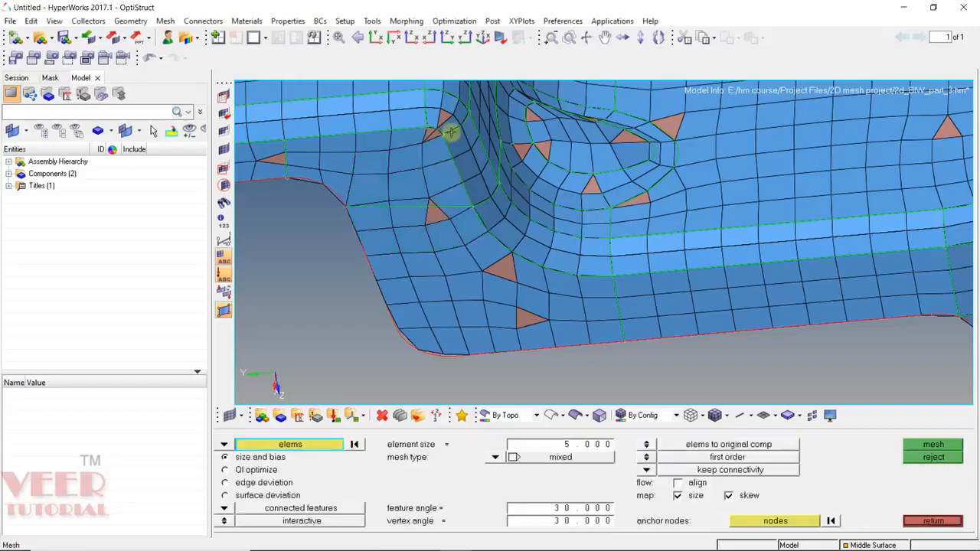
Replace the upper shared tria node at the bend corner with the adjacent node below it, using equivalence.
{"action": "scroll", "coordinate": [443, 128], "scroll_direction": "up", "scroll_amount": 6}
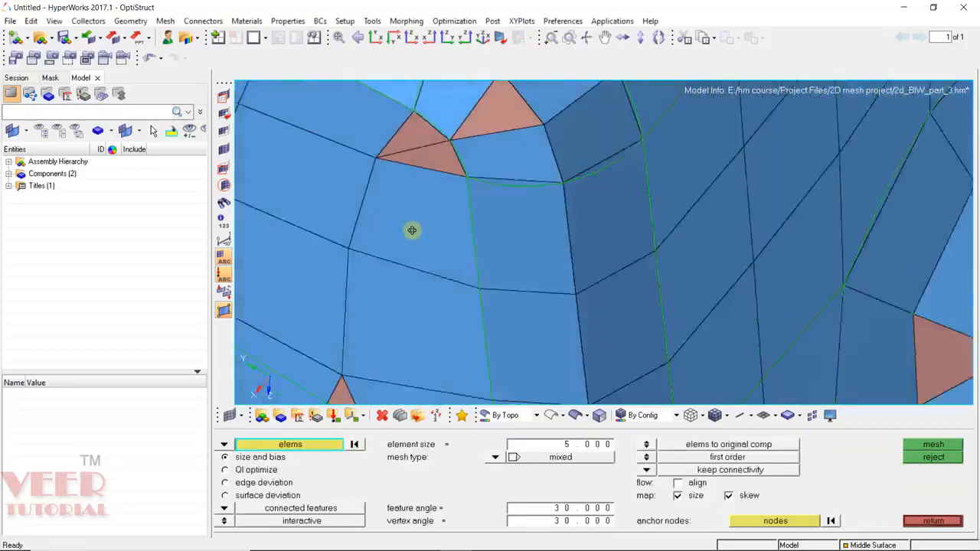
{"action": "key", "text": "F3"}
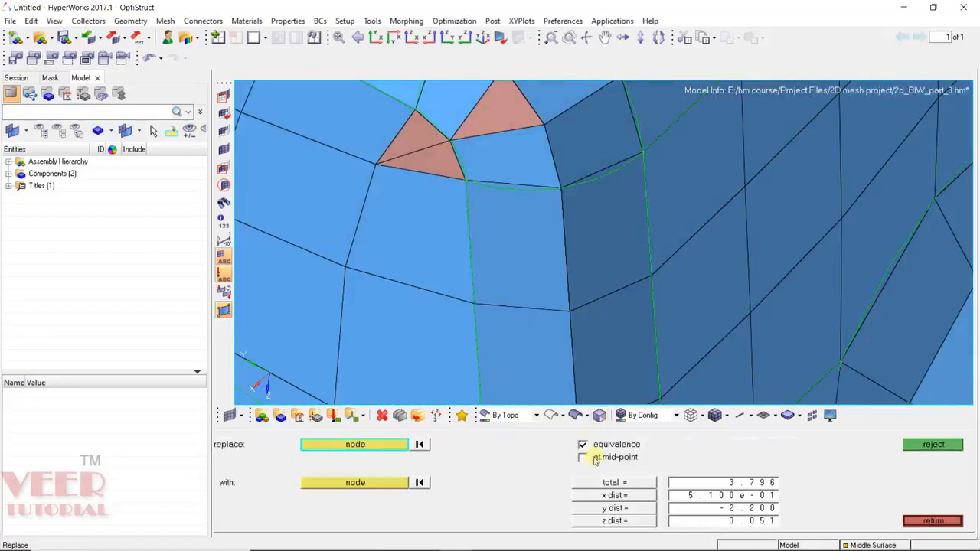
{"action": "left_click", "coordinate": [447, 144]}
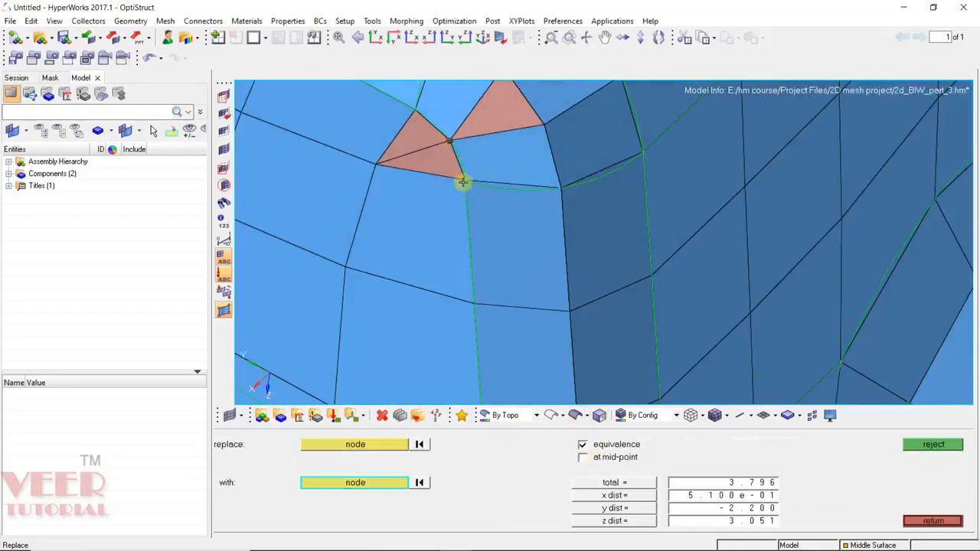
{"action": "left_click", "coordinate": [462, 181]}
{"action": "left_click", "coordinate": [598, 481]}
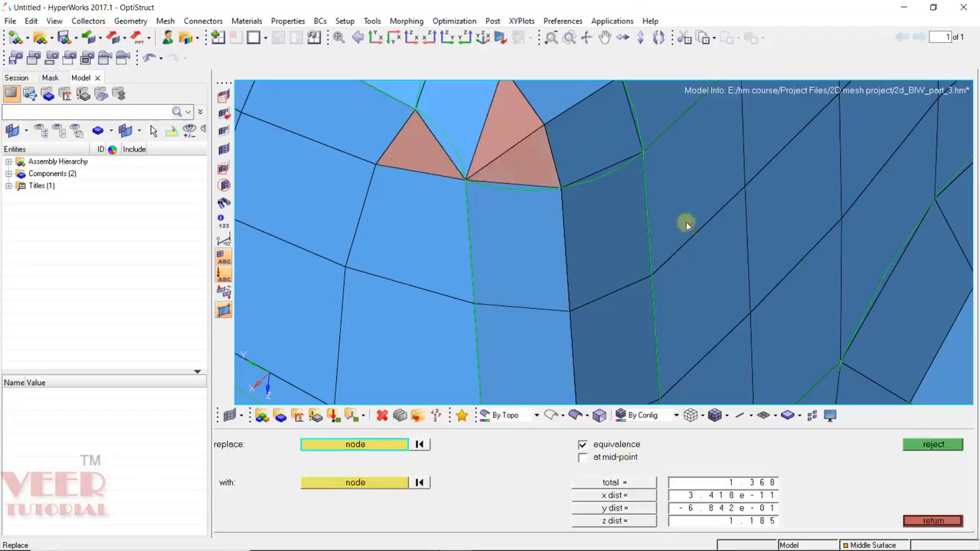
Try to remesh the six elements around the paired trias at the rounded bend corner.
{"action": "scroll", "coordinate": [514, 182], "scroll_direction": "down", "scroll_amount": 3}
{"action": "scroll", "coordinate": [500, 177], "scroll_direction": "up", "scroll_amount": 3}
{"action": "scroll", "coordinate": [500, 177], "scroll_direction": "up", "scroll_amount": 1}
{"action": "left_click_drag", "start_coordinate": [580, 225], "coordinate": [543, 221], "text": "ctrl"}
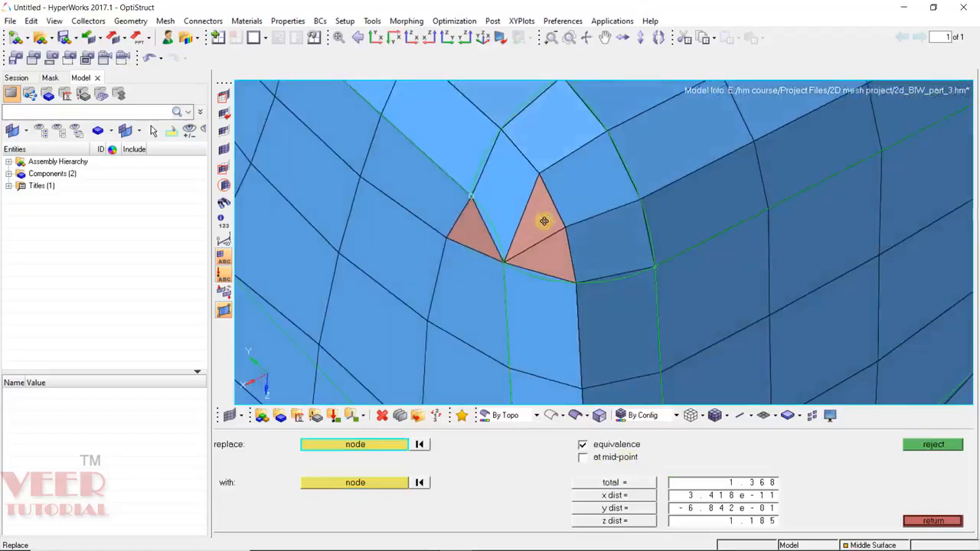
{"action": "key", "text": "F12"}
{"action": "left_click", "coordinate": [494, 183]}
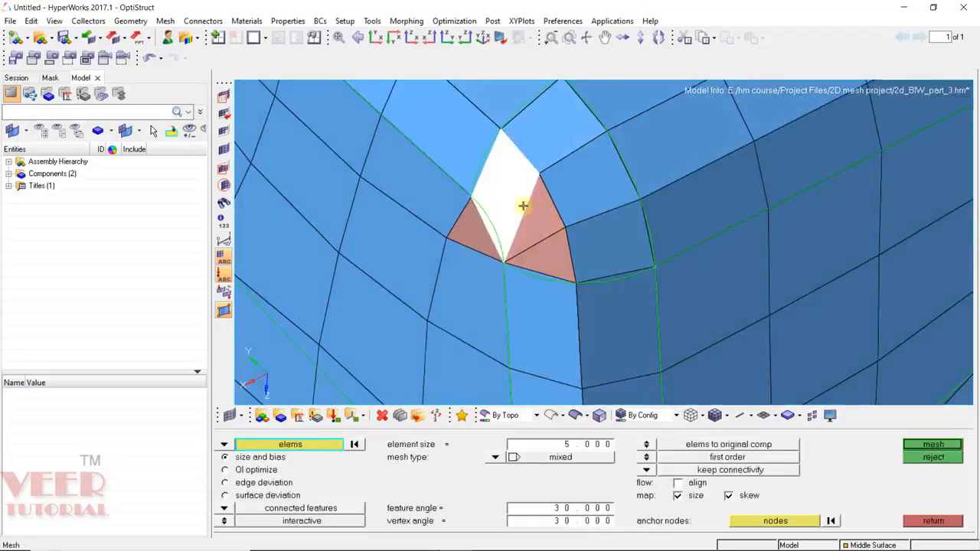
{"action": "left_click", "coordinate": [532, 215]}
{"action": "left_click", "coordinate": [564, 259]}
{"action": "left_click", "coordinate": [610, 243]}
{"action": "left_click", "coordinate": [592, 183]}
{"action": "left_click", "coordinate": [564, 140]}
{"action": "middle_click", "coordinate": [562, 139]}
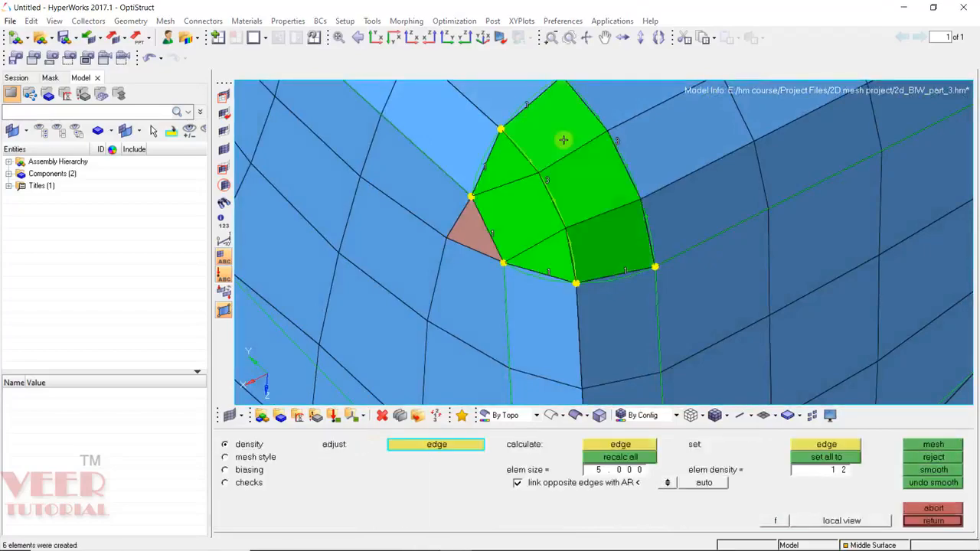
{"action": "key", "text": "Escape"}
Split the single element row along the long flange's straight free edge lengthwise, up to and including the tria at its end.
{"action": "scroll", "coordinate": [590, 192], "scroll_direction": "down", "scroll_amount": 7}
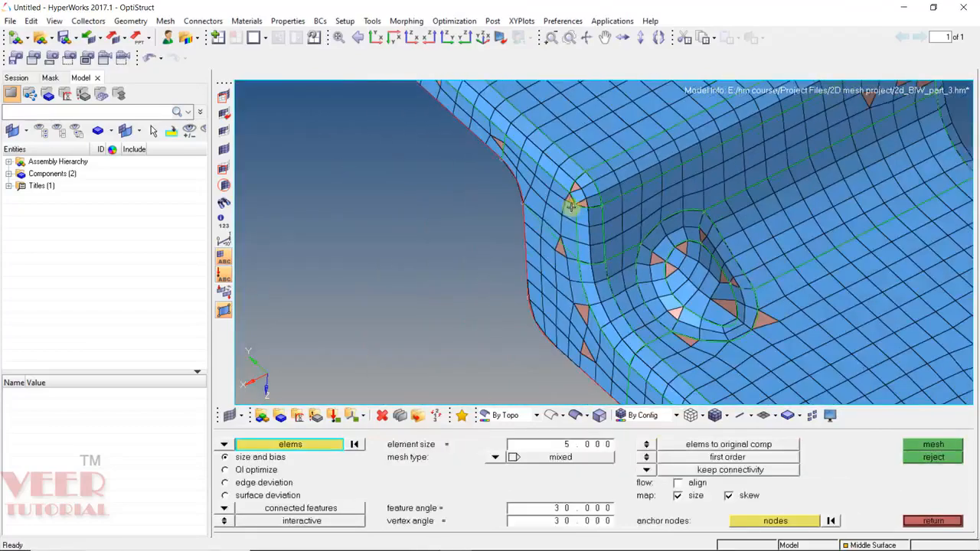
{"action": "mouse_move", "coordinate": [573, 245]}
{"action": "left_mouse_down", "text": "ctrl"}
{"action": "mouse_move", "coordinate": [658, 223]}
{"action": "mouse_move", "coordinate": [650, 220]}
{"action": "left_mouse_up", "text": "ctrl"}
{"action": "scroll", "coordinate": [582, 206], "scroll_direction": "down", "scroll_amount": 6}
{"action": "scroll", "coordinate": [479, 209], "scroll_direction": "up", "scroll_amount": 6}
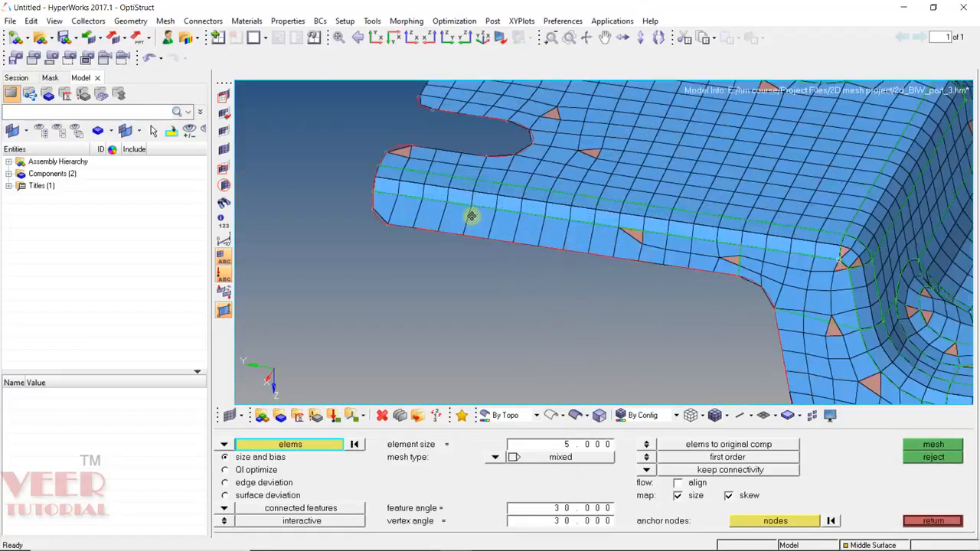
{"action": "left_click_drag", "start_coordinate": [470, 214], "coordinate": [391, 217], "text": "ctrl"}
{"action": "scroll", "coordinate": [413, 224], "scroll_direction": "up", "scroll_amount": 2}
{"action": "scroll", "coordinate": [636, 211], "scroll_direction": "up", "scroll_amount": 3}
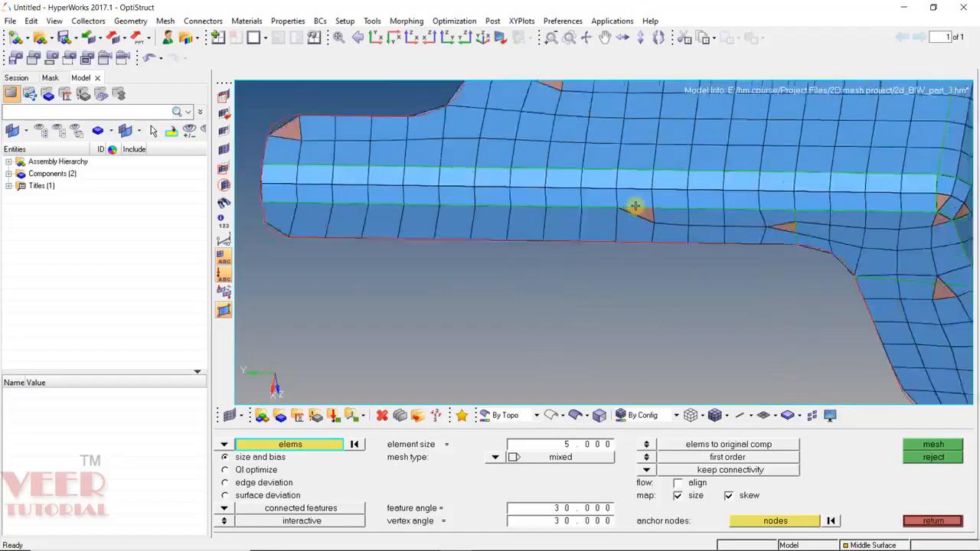
{"action": "scroll", "coordinate": [635, 243], "scroll_direction": "down", "scroll_amount": 2}
{"action": "key", "text": "F6"}
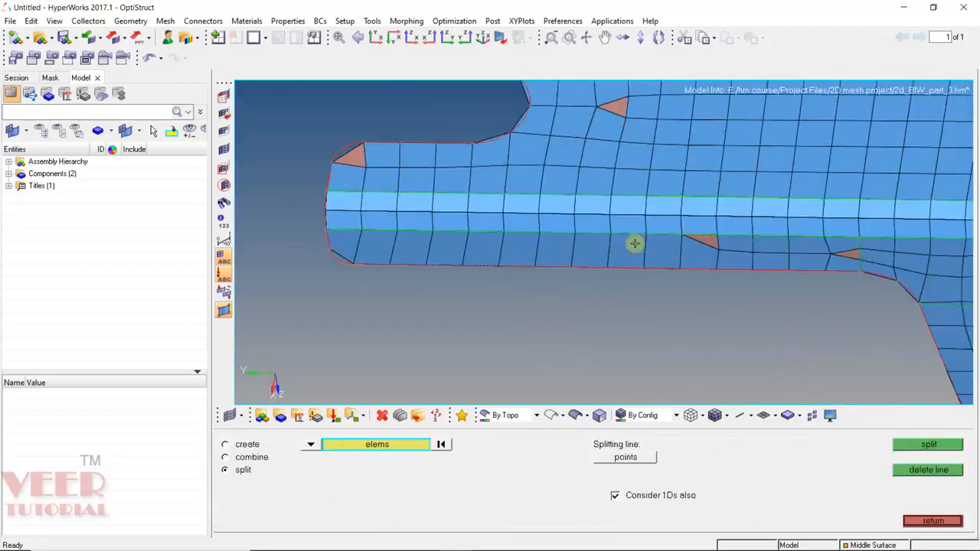
{"action": "left_click_drag", "start_coordinate": [704, 239], "coordinate": [299, 290], "text": "shift"}
{"action": "left_click", "coordinate": [629, 457]}
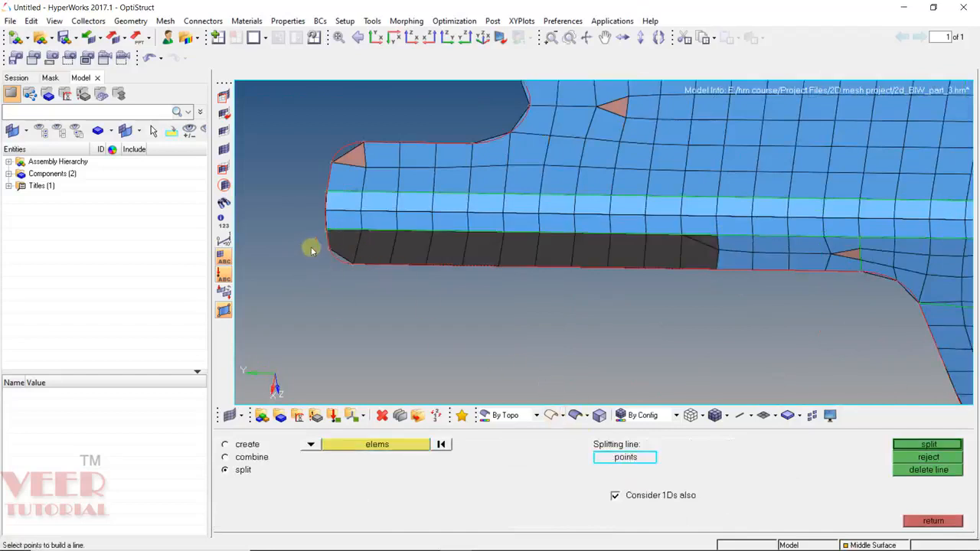
{"action": "left_click", "coordinate": [588, 245]}
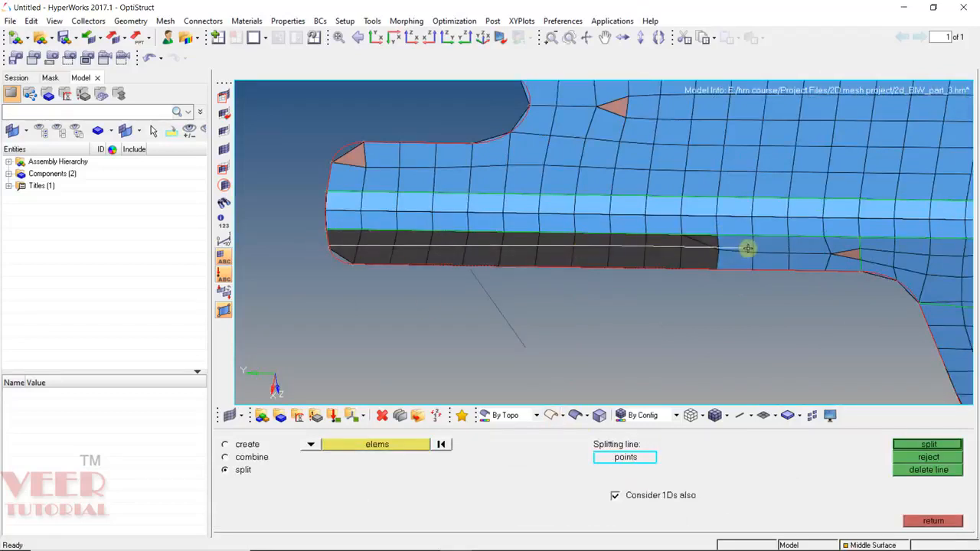
{"action": "middle_click", "coordinate": [748, 253]}
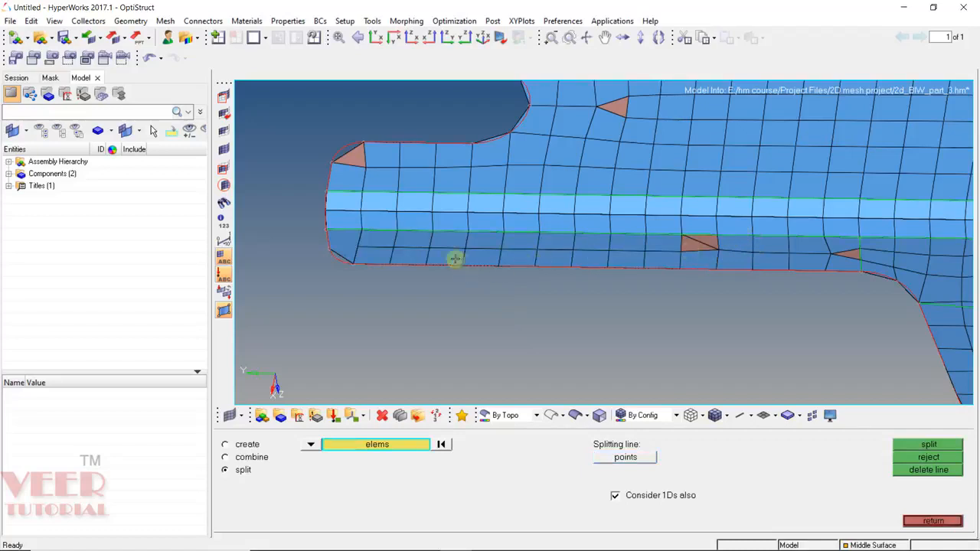
Split the chamfered end element of the flange strip to continue the lengthwise dividing line to the free end.
{"action": "key", "text": "F12"}
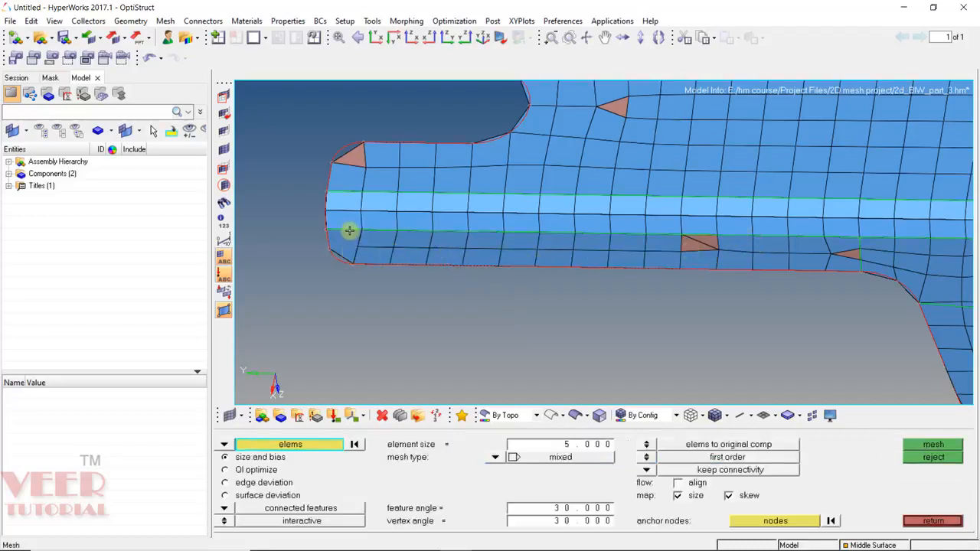
{"action": "key", "text": "F6"}
{"action": "left_click", "coordinate": [344, 239]}
{"action": "left_click", "coordinate": [621, 458]}
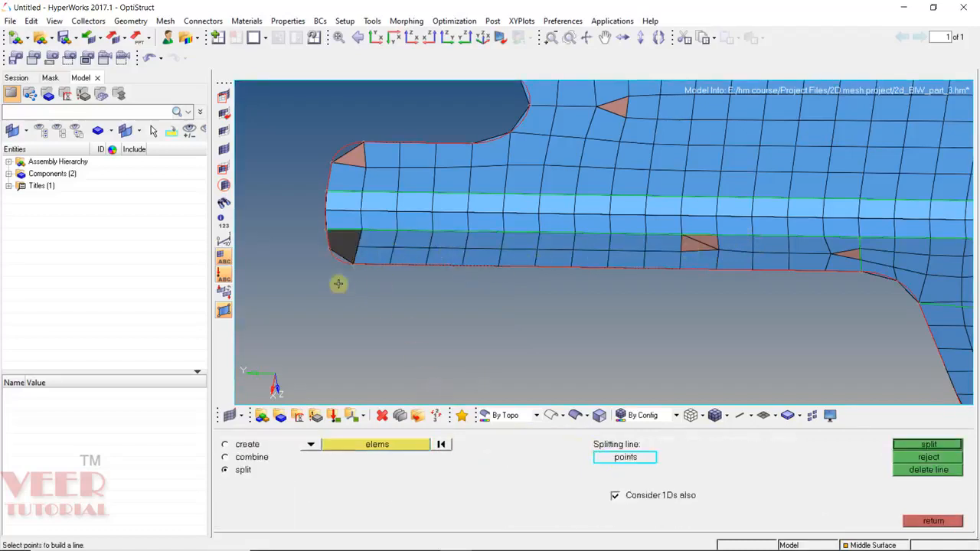
{"action": "middle_click", "coordinate": [378, 246]}
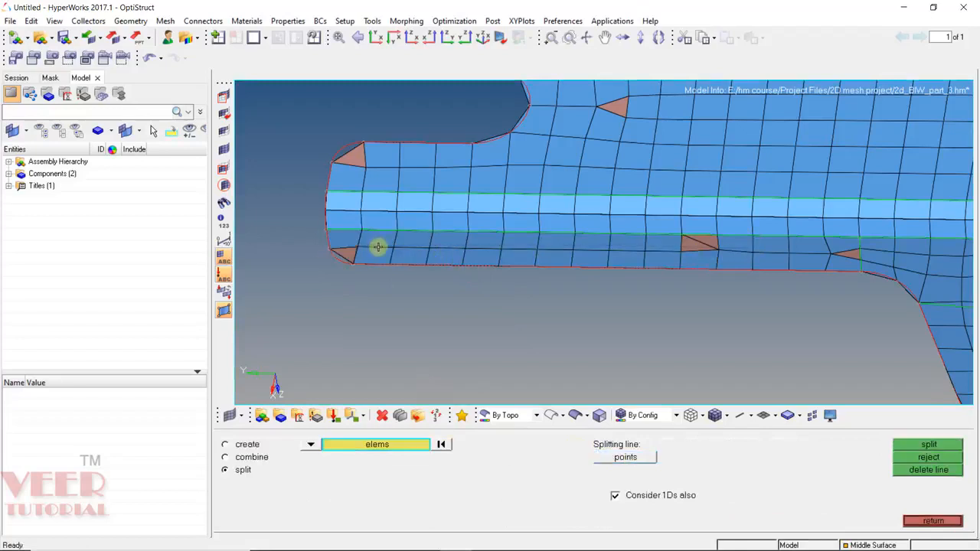
Remesh the strip elements around the two adjacent trias in the middle of the long flange, continuing the paused operation.
{"action": "key", "text": "F12"}
{"action": "scroll", "coordinate": [721, 242], "scroll_direction": "up", "scroll_amount": 4}
{"action": "left_click_drag", "start_coordinate": [779, 225], "coordinate": [536, 330], "text": "shift"}
{"action": "middle_click", "coordinate": [700, 284]}
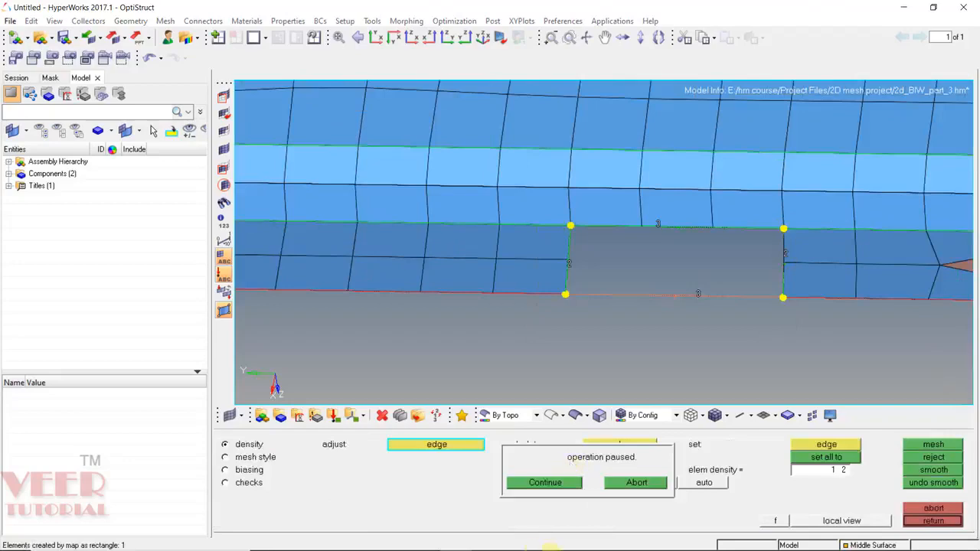
{"action": "left_click", "coordinate": [565, 483]}
{"action": "middle_click", "coordinate": [531, 312]}
Remesh the seven elements between the open slot's rounded end and the nearby tria, including the tria itself.
{"action": "scroll", "coordinate": [529, 271], "scroll_direction": "down", "scroll_amount": 5}
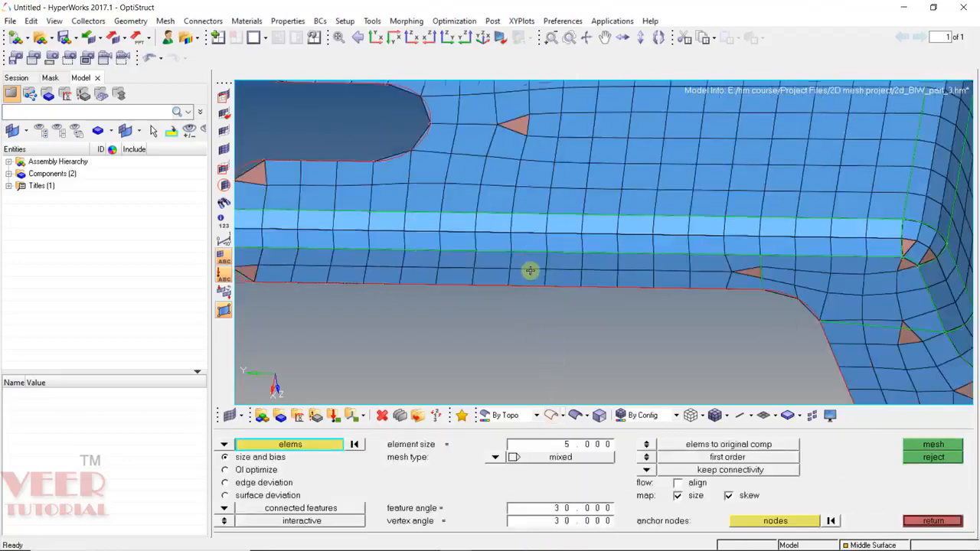
{"action": "scroll", "coordinate": [398, 259], "scroll_direction": "up", "scroll_amount": 3}
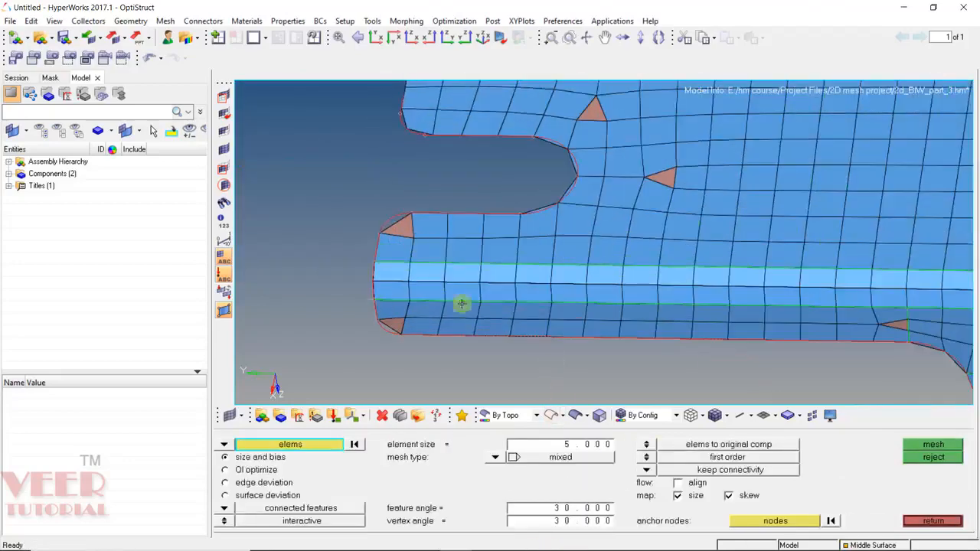
{"action": "scroll", "coordinate": [574, 260], "scroll_direction": "up", "scroll_amount": 1}
{"action": "scroll", "coordinate": [584, 280], "scroll_direction": "up", "scroll_amount": 1}
{"action": "scroll", "coordinate": [452, 181], "scroll_direction": "up", "scroll_amount": 1}
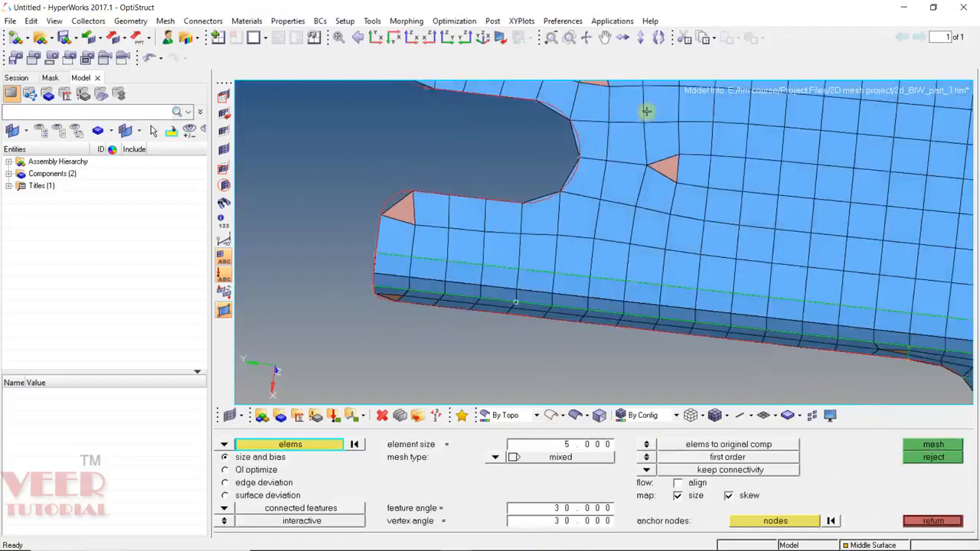
{"action": "scroll", "coordinate": [647, 110], "scroll_direction": "up", "scroll_amount": 2}
{"action": "left_click_drag", "start_coordinate": [731, 148], "coordinate": [360, 316], "text": "shift"}
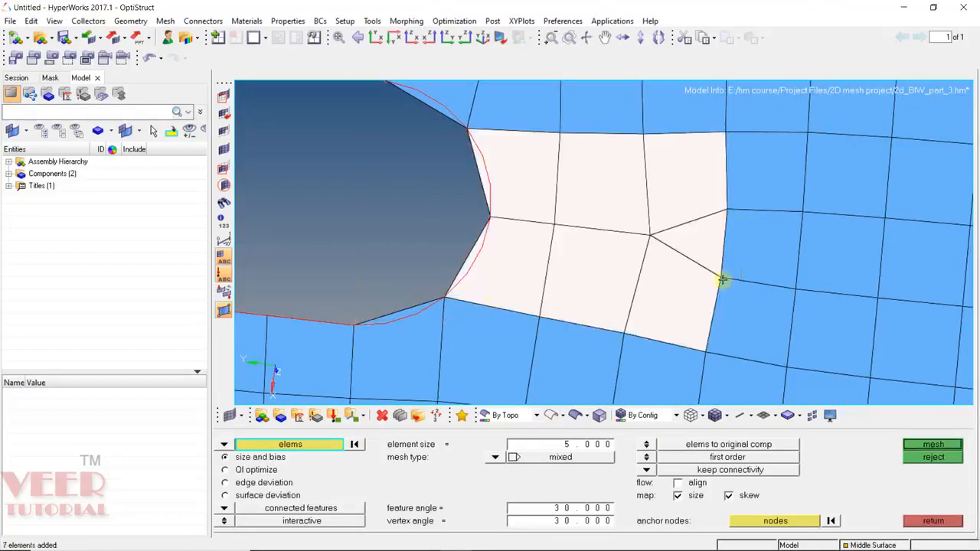
{"action": "middle_click", "coordinate": [585, 226]}
{"action": "middle_click", "coordinate": [495, 222]}
{"action": "scroll", "coordinate": [372, 208], "scroll_direction": "down", "scroll_amount": 6}
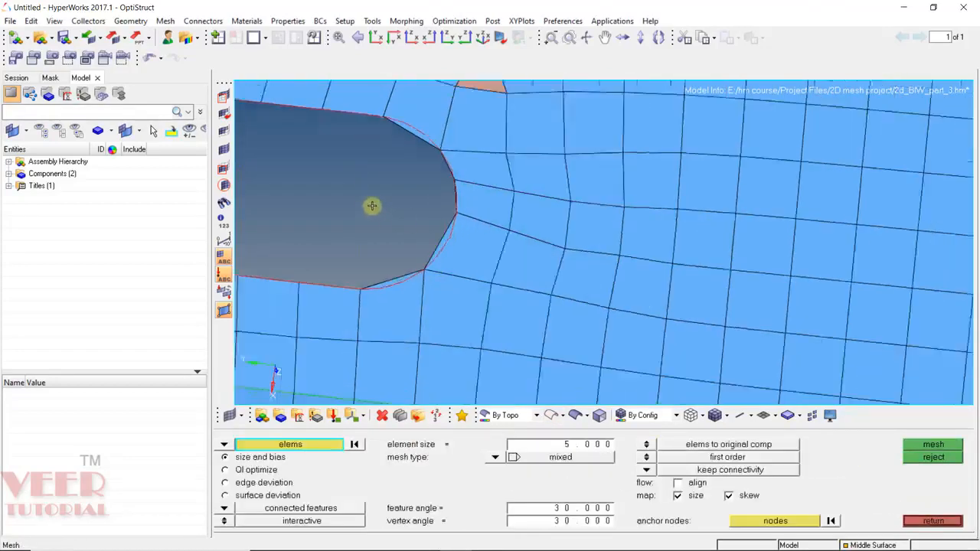
Remesh the full patch of flat-face elements beside the diagonal bend, including its trias, up to the surrounding feature lines.
{"action": "left_click_drag", "start_coordinate": [450, 202], "coordinate": [421, 245], "text": "ctrl"}
{"action": "scroll", "coordinate": [422, 246], "scroll_direction": "up", "scroll_amount": 5}
{"action": "scroll", "coordinate": [421, 245], "scroll_direction": "up", "scroll_amount": 3}
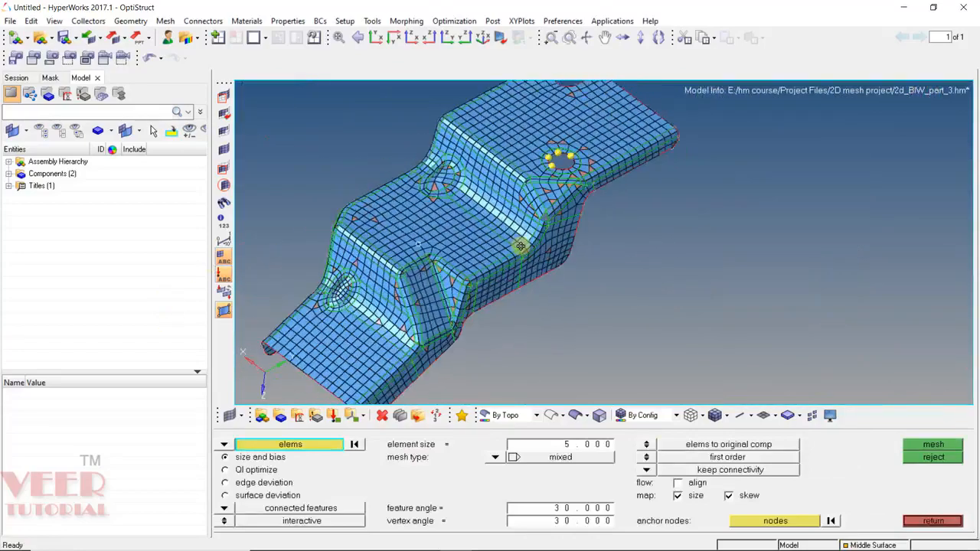
{"action": "scroll", "coordinate": [389, 318], "scroll_direction": "up", "scroll_amount": 3}
{"action": "scroll", "coordinate": [529, 317], "scroll_direction": "up", "scroll_amount": 2}
{"action": "scroll", "coordinate": [515, 258], "scroll_direction": "up", "scroll_amount": 2}
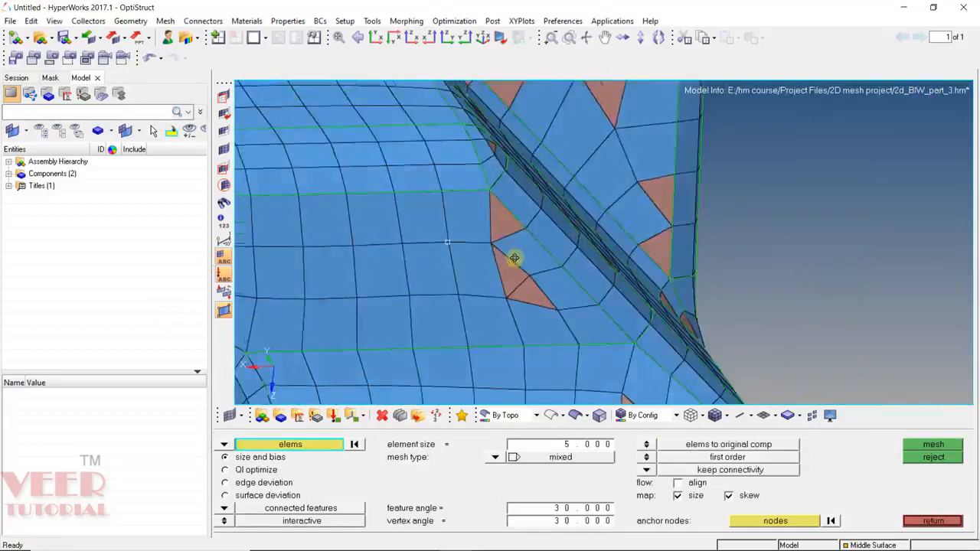
{"action": "scroll", "coordinate": [498, 273], "scroll_direction": "up", "scroll_amount": 2}
{"action": "scroll", "coordinate": [472, 261], "scroll_direction": "up", "scroll_amount": 2}
{"action": "left_click_drag", "start_coordinate": [471, 261], "coordinate": [476, 254], "text": "ctrl"}
{"action": "left_click_drag", "start_coordinate": [547, 229], "coordinate": [350, 351], "text": "shift"}
{"action": "left_click", "coordinate": [381, 218]}
{"action": "left_click", "coordinate": [468, 222]}
{"action": "left_click", "coordinate": [502, 222]}
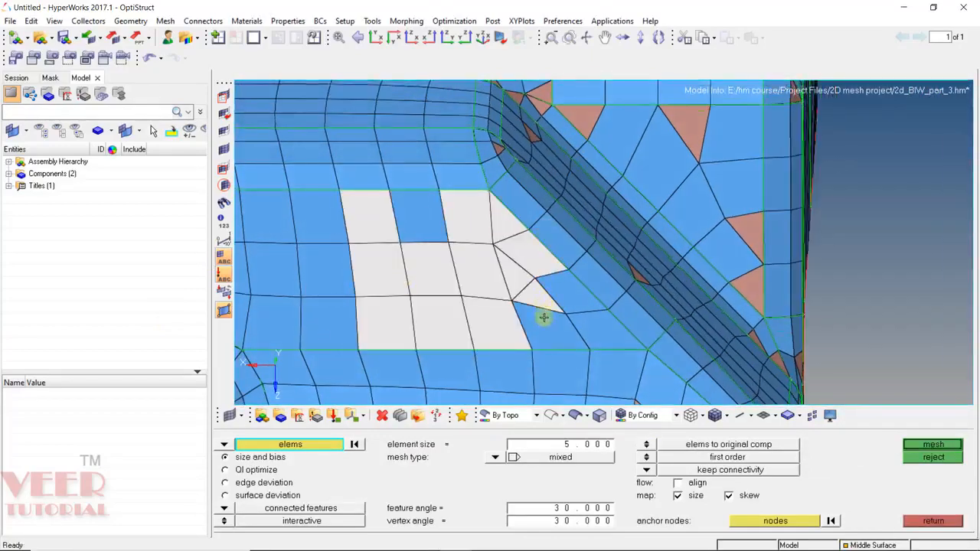
{"action": "left_click", "coordinate": [546, 320]}
{"action": "left_click", "coordinate": [590, 305]}
{"action": "left_click", "coordinate": [423, 216]}
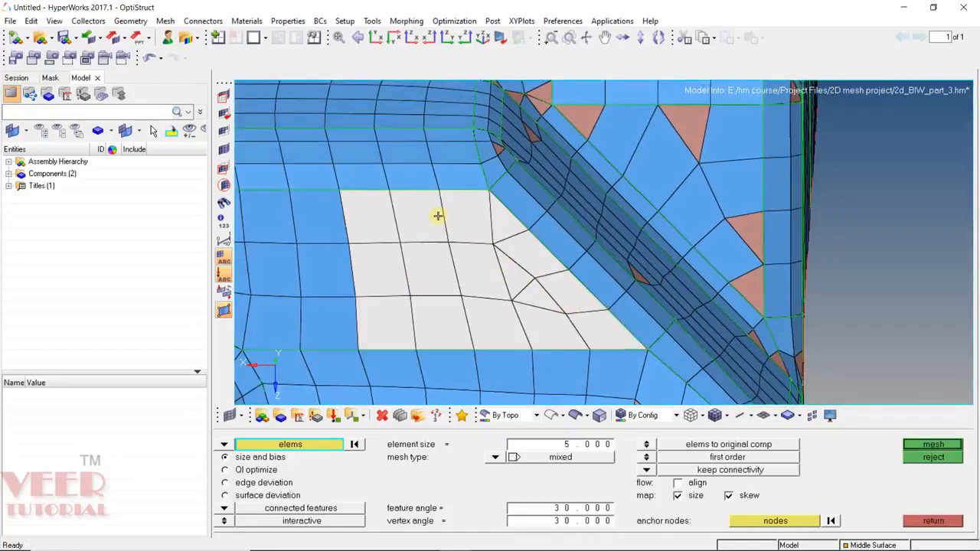
{"action": "middle_click", "coordinate": [438, 216]}
{"action": "middle_click", "coordinate": [605, 324]}
Switch the element colouring of the whole part to element quality.
{"action": "scroll", "coordinate": [612, 321], "scroll_direction": "down", "scroll_amount": 5}
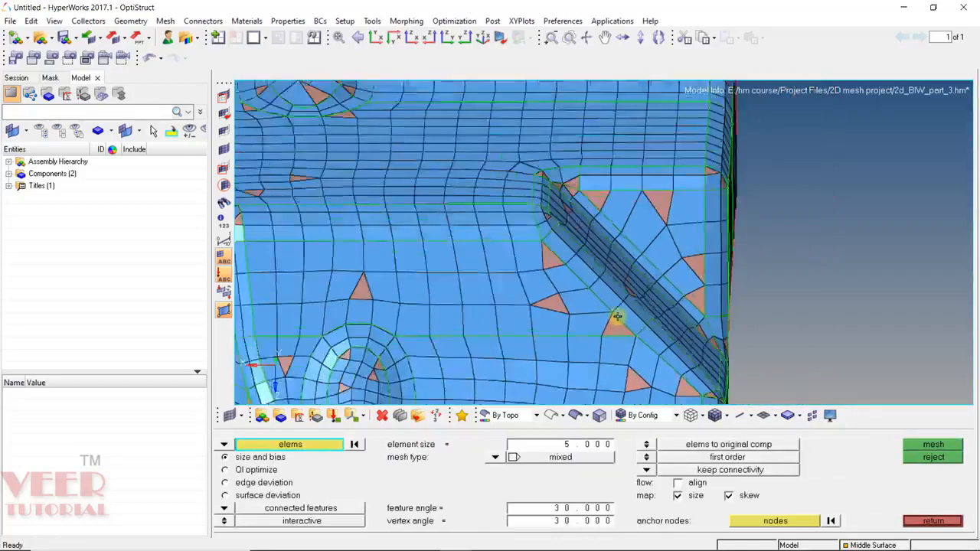
{"action": "scroll", "coordinate": [516, 257], "scroll_direction": "down", "scroll_amount": 3}
{"action": "left_click_drag", "start_coordinate": [440, 249], "coordinate": [513, 325], "text": "ctrl"}
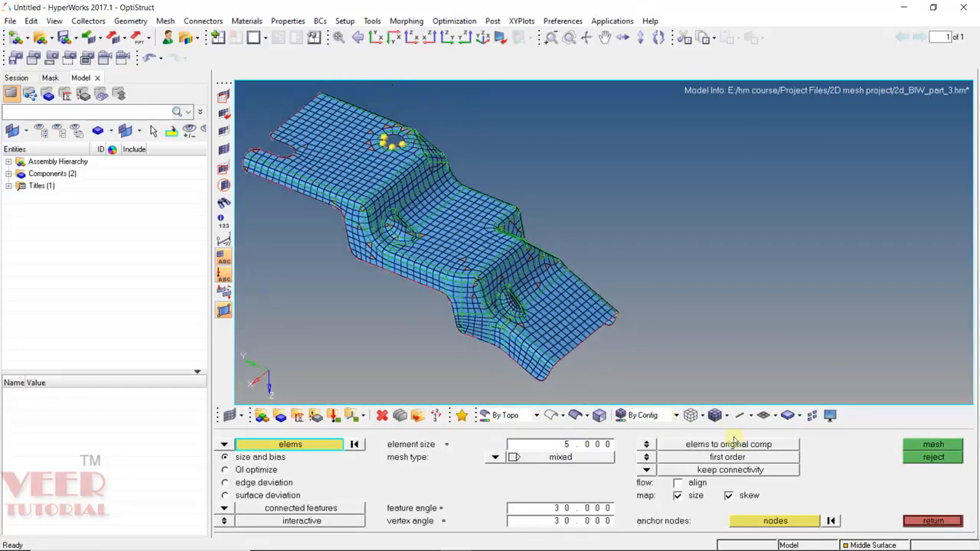
{"action": "left_click", "coordinate": [639, 420]}
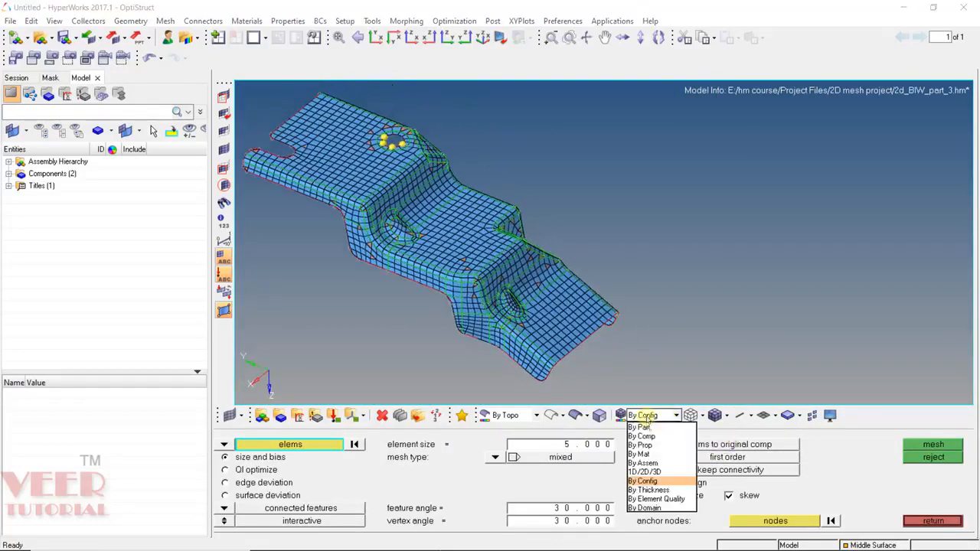
{"action": "left_click", "coordinate": [658, 498]}
Set the distance between the end nodes of the edge shared by the two oversized side-flange quads to 7.9.
{"action": "left_click_drag", "start_coordinate": [373, 199], "coordinate": [684, 273], "text": "ctrl"}
{"action": "scroll", "coordinate": [684, 273], "scroll_direction": "up", "scroll_amount": 6}
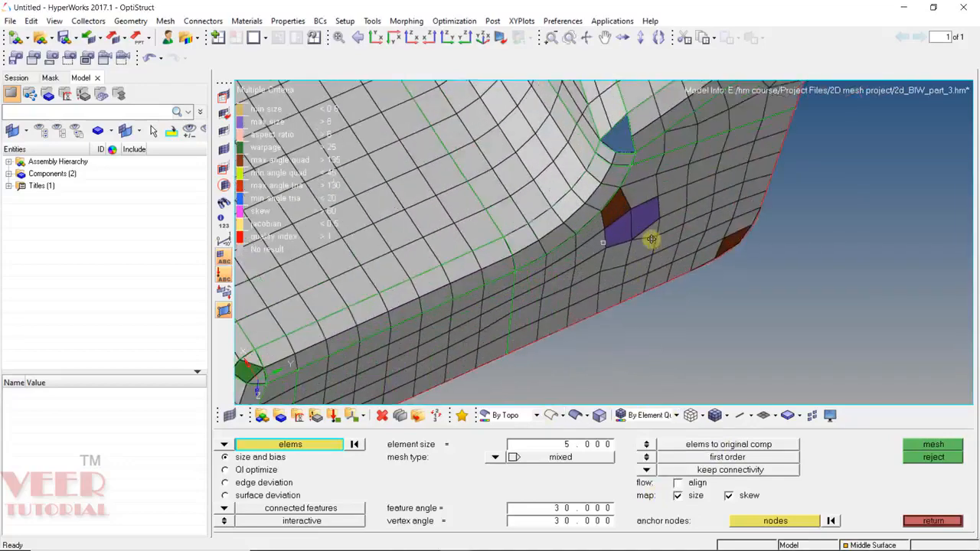
{"action": "scroll", "coordinate": [615, 265], "scroll_direction": "up", "scroll_amount": 5}
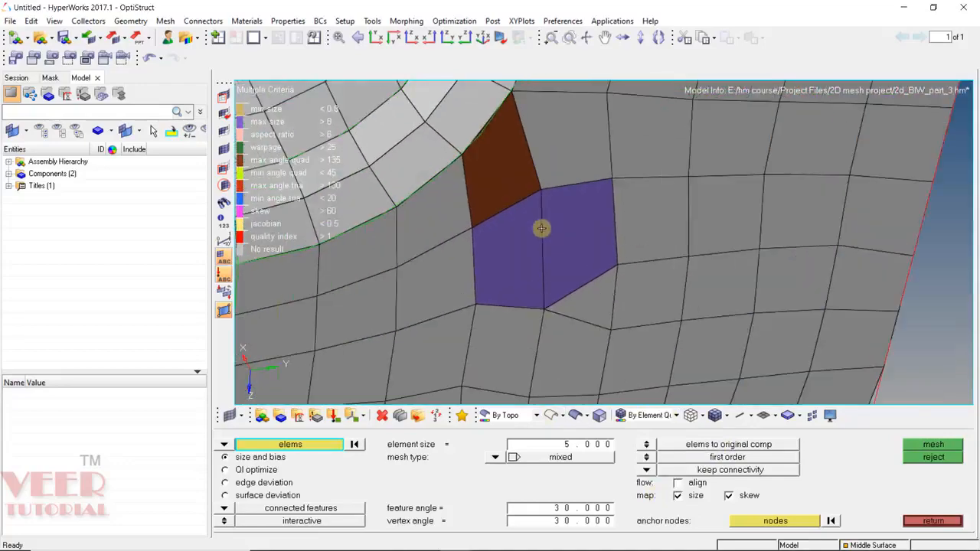
{"action": "key", "text": "F4"}
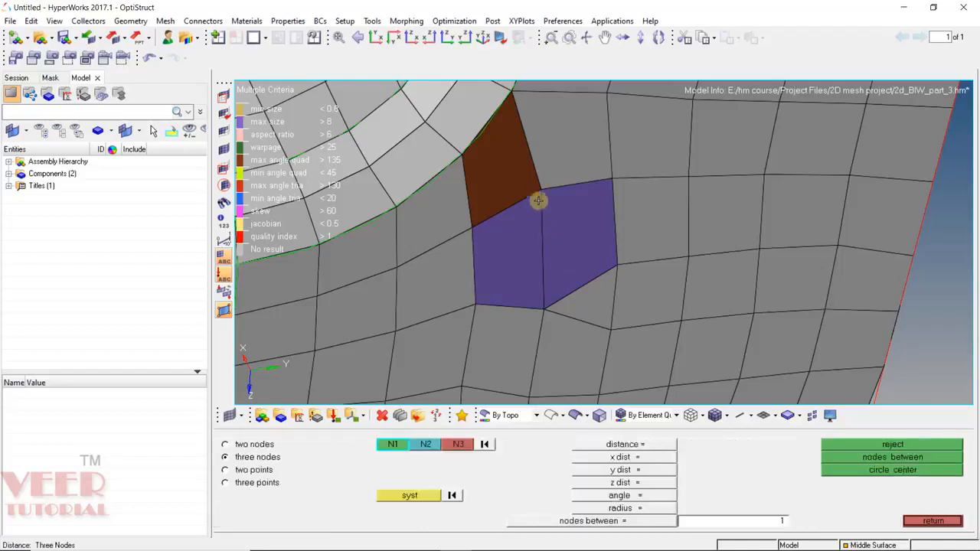
{"action": "left_click", "coordinate": [539, 187]}
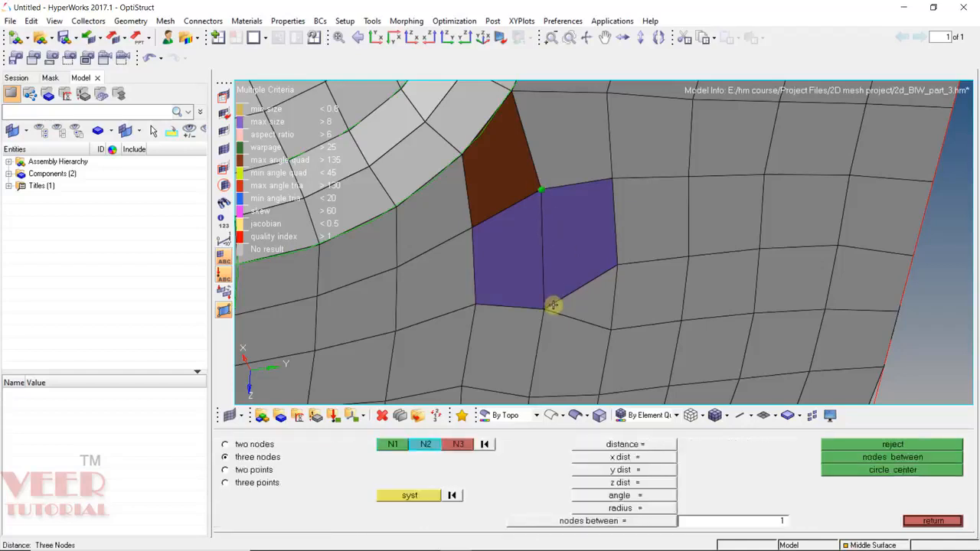
{"action": "left_click", "coordinate": [551, 306]}
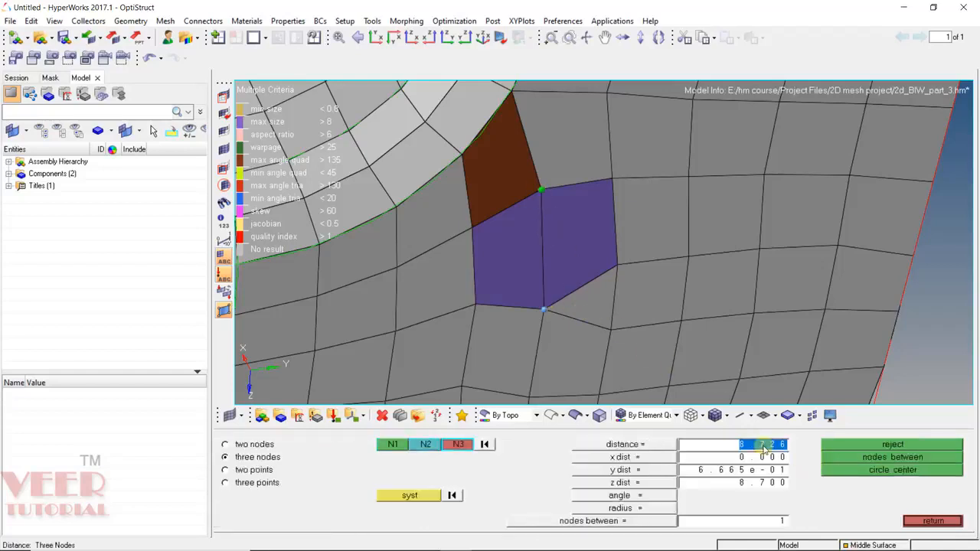
{"action": "key", "text": "Return"}
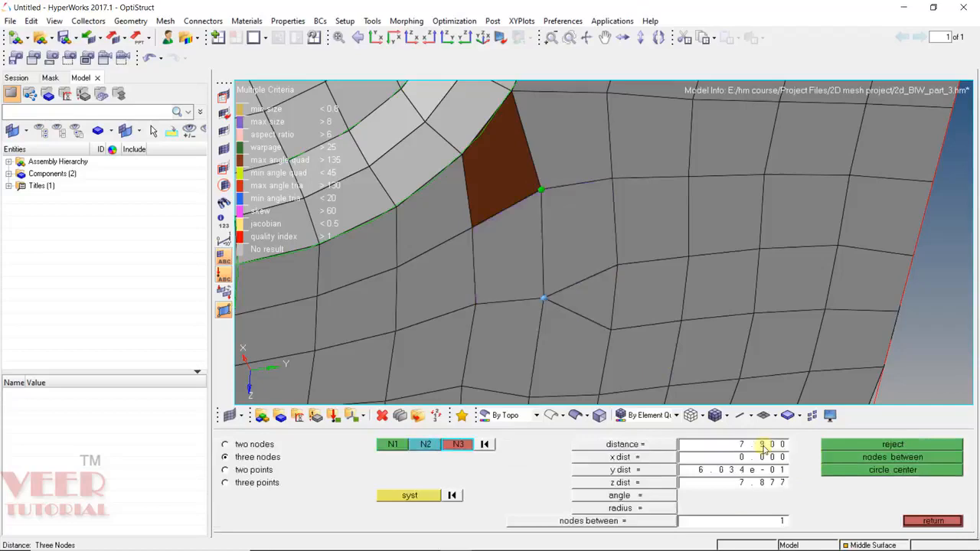
{"action": "left_click", "coordinate": [485, 445]}
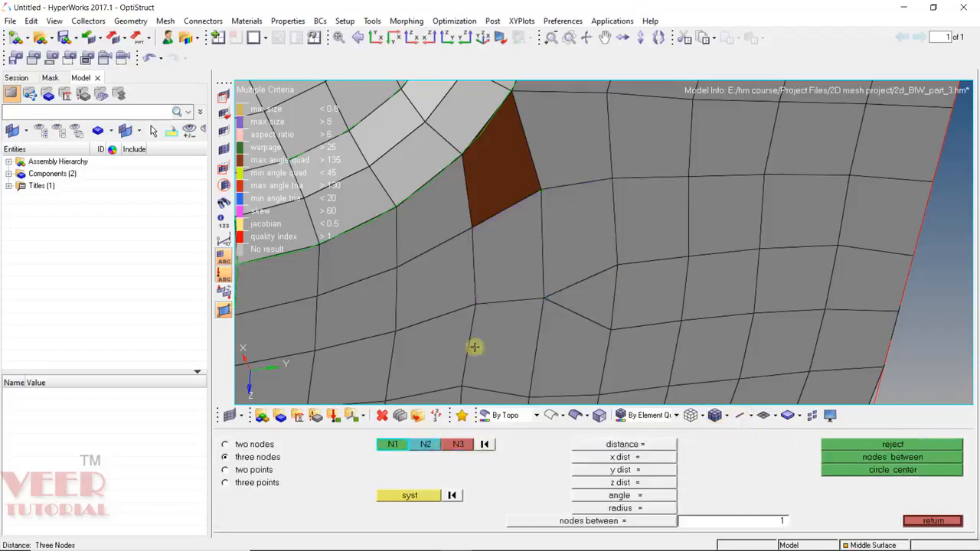
Measure the failing quad's interior angle at its middle node on the curved bend line, using three nodes.
{"action": "mouse_move", "coordinate": [614, 290]}
{"action": "left_mouse_down", "text": "ctrl"}
{"action": "mouse_move", "coordinate": [526, 364]}
{"action": "mouse_move", "coordinate": [626, 279]}
{"action": "left_mouse_up", "text": "ctrl"}
{"action": "scroll", "coordinate": [569, 329], "scroll_direction": "down", "scroll_amount": 5, "text": "ctrl"}
{"action": "scroll", "coordinate": [540, 228], "scroll_direction": "up", "scroll_amount": 6, "text": "ctrl"}
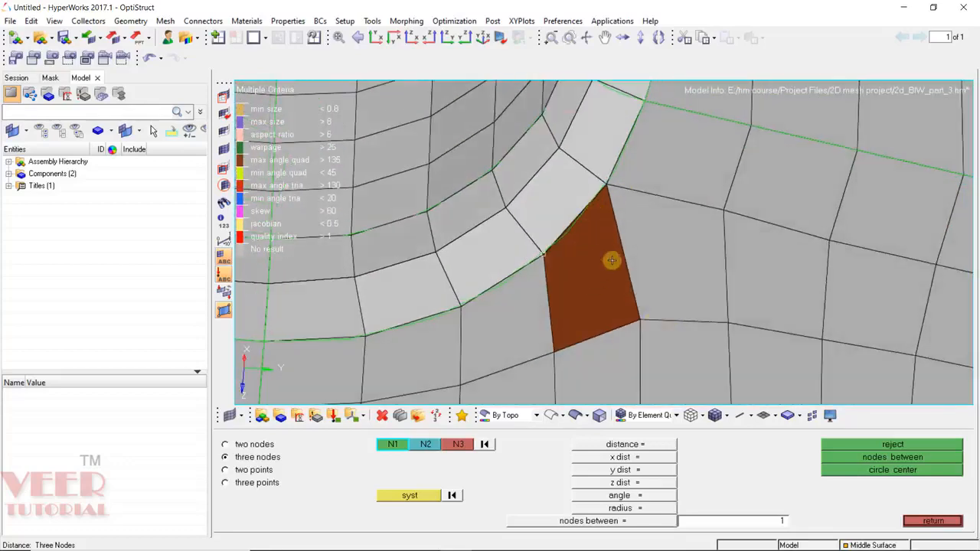
{"action": "left_click_drag", "start_coordinate": [515, 220], "coordinate": [300, 382], "text": "ctrl"}
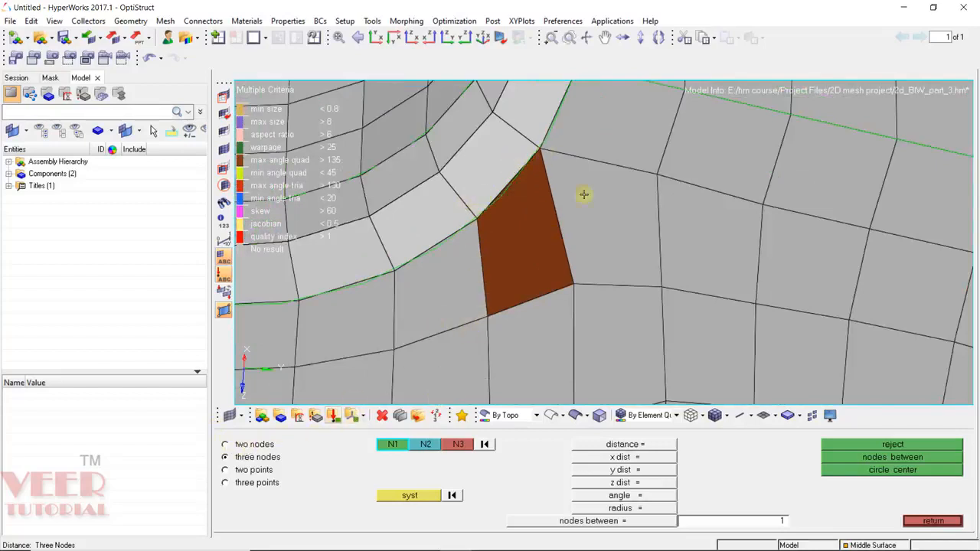
{"action": "left_click", "coordinate": [540, 148]}
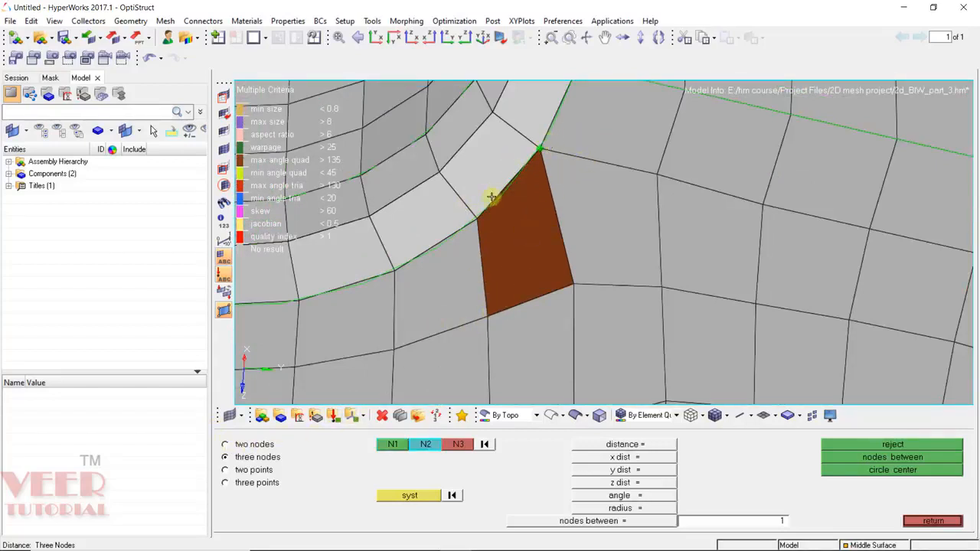
{"action": "left_click", "coordinate": [477, 218]}
{"action": "left_click", "coordinate": [487, 316]}
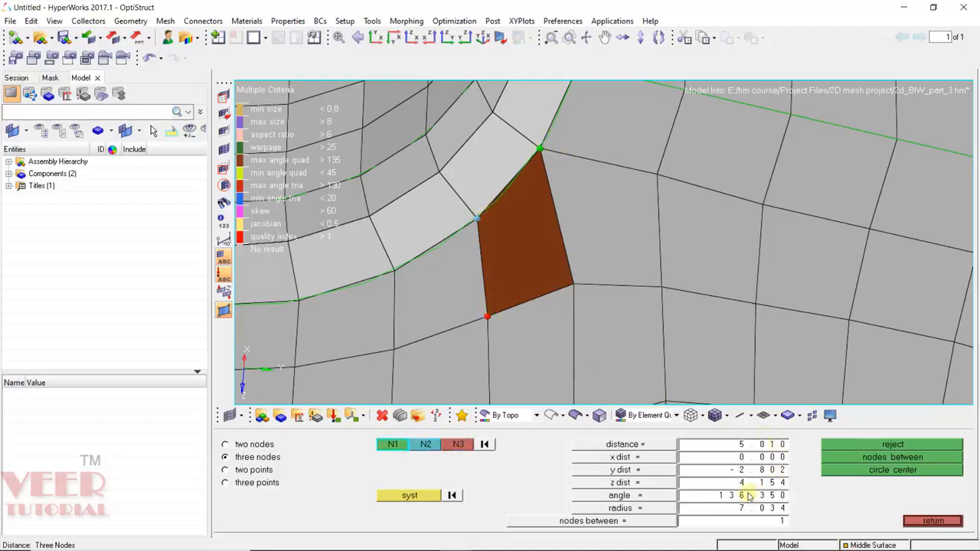
{"action": "left_click", "coordinate": [484, 444]}
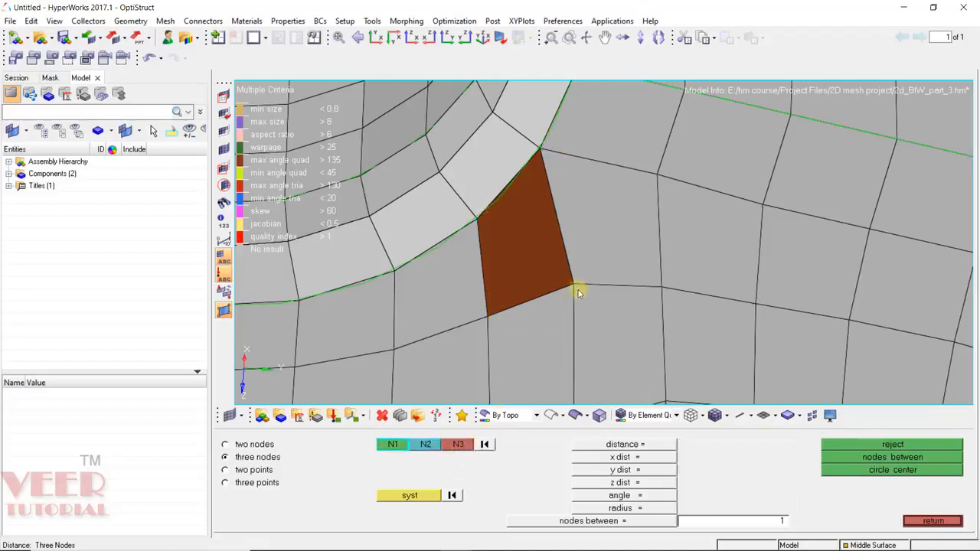
Set the distance between the failing quad's two nodes away from the bend line to 4.5, and reduce it to 4.3.
{"action": "left_click", "coordinate": [225, 443]}
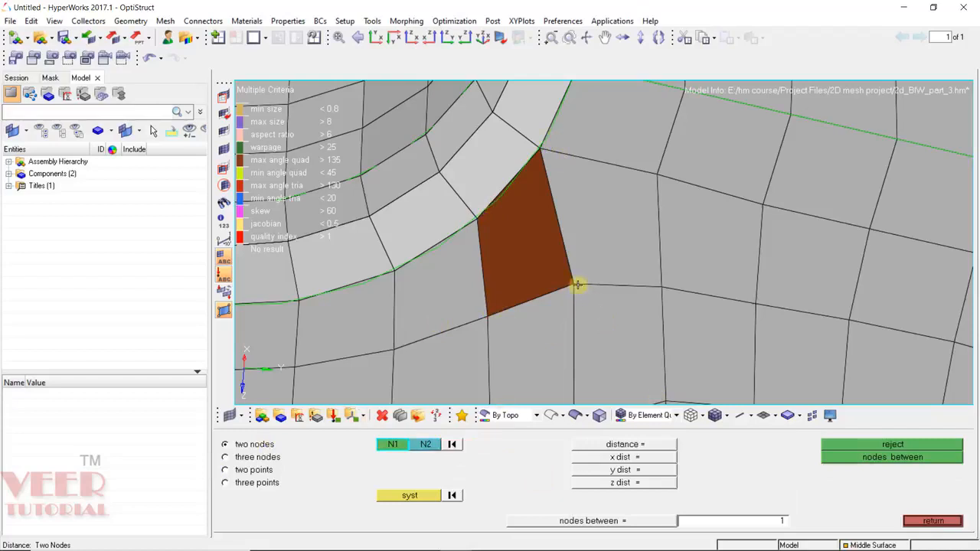
{"action": "left_click", "coordinate": [574, 284]}
{"action": "left_click", "coordinate": [487, 316]}
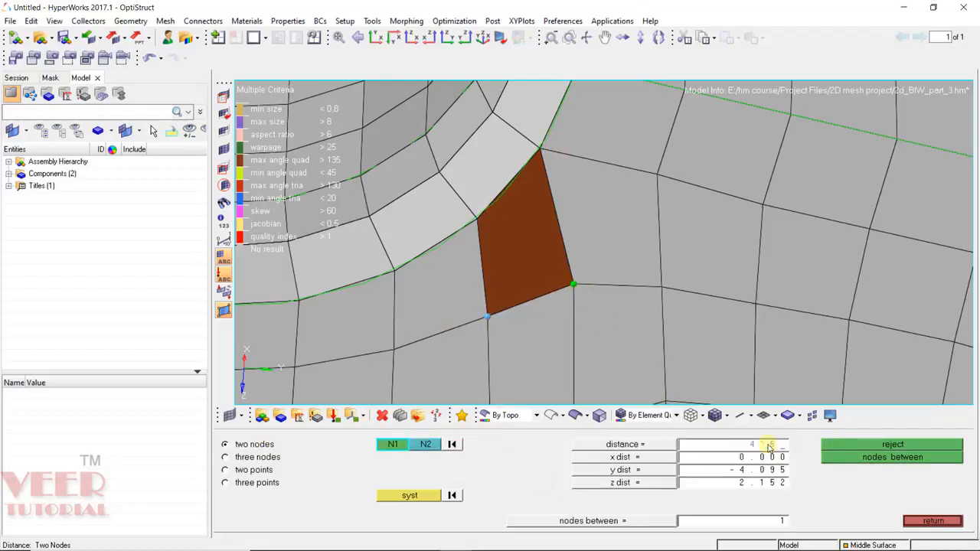
{"action": "key", "text": "Return"}
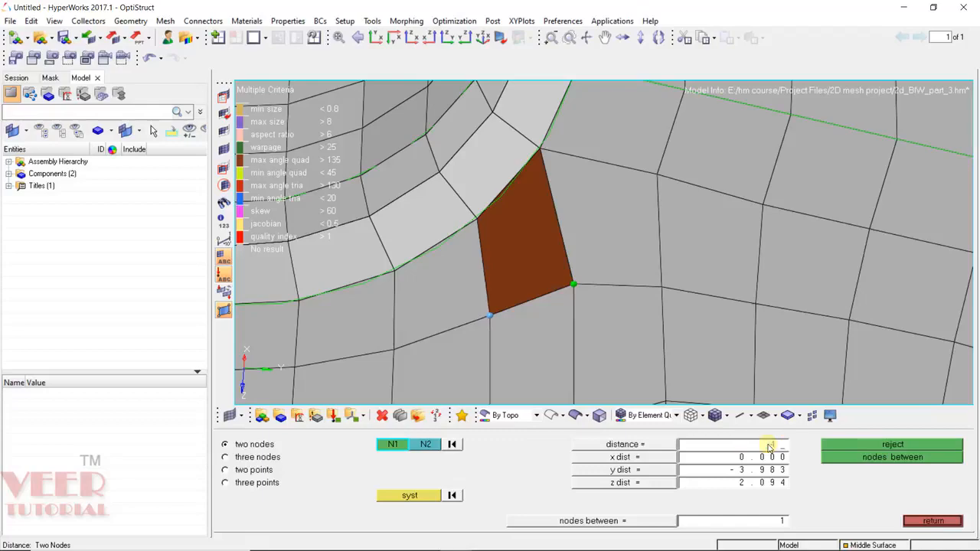
{"action": "type", "text": "4.3"}
{"action": "key", "text": "Return"}
Translate the failing quad's outer node at the side flange's rounded corner by 0.1, directed away from its diagonally opposite node.
{"action": "scroll", "coordinate": [513, 211], "scroll_direction": "down", "scroll_amount": 6, "text": "ctrl"}
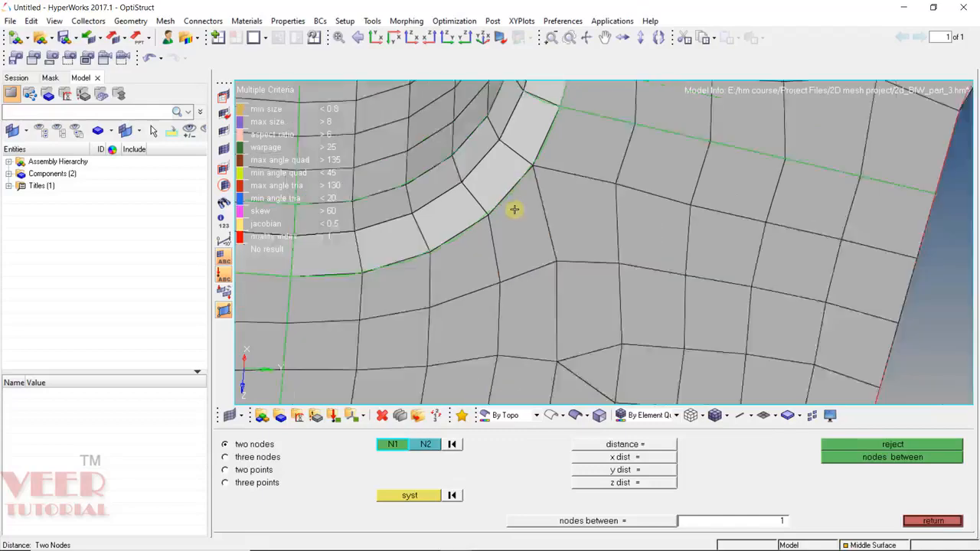
{"action": "left_click_drag", "start_coordinate": [496, 325], "coordinate": [543, 310], "text": "ctrl"}
{"action": "scroll", "coordinate": [605, 298], "scroll_direction": "up", "scroll_amount": 4, "text": "ctrl"}
{"action": "scroll", "coordinate": [612, 296], "scroll_direction": "up", "scroll_amount": 5, "text": "ctrl"}
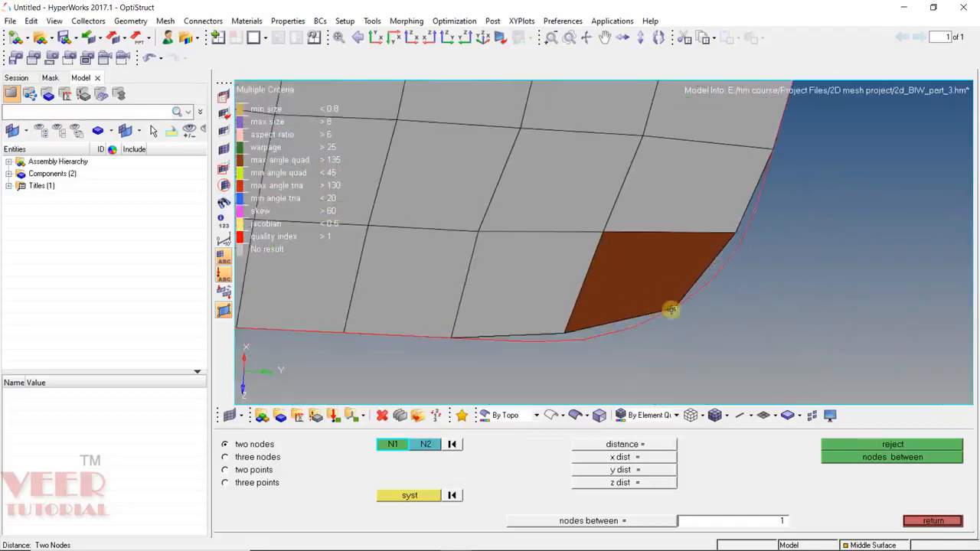
{"action": "key", "text": "F12"}
{"action": "left_click_drag", "start_coordinate": [668, 321], "coordinate": [679, 311], "text": "ctrl"}
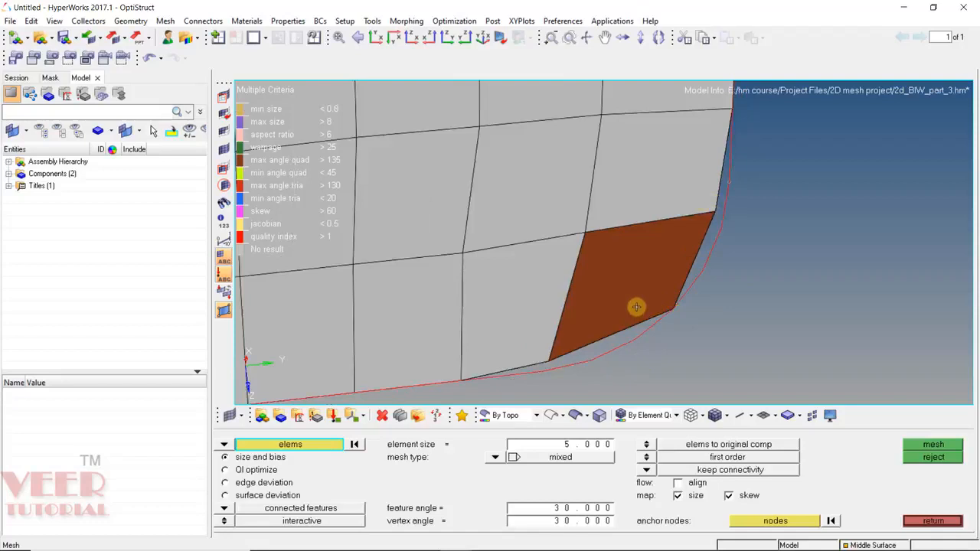
{"action": "key", "text": "shift+F4"}
{"action": "left_click", "coordinate": [672, 309]}
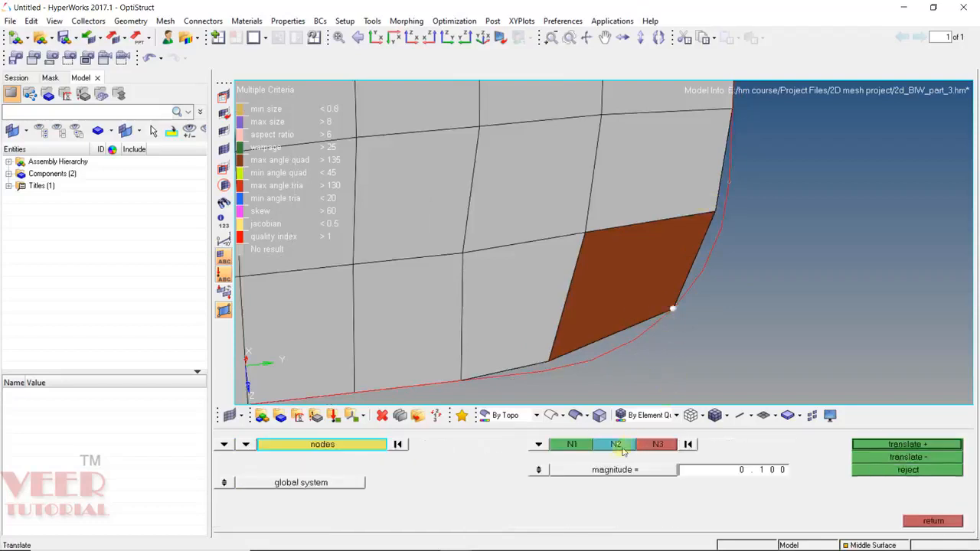
{"action": "left_click", "coordinate": [570, 445]}
{"action": "left_click", "coordinate": [585, 232]}
{"action": "left_click", "coordinate": [671, 309]}
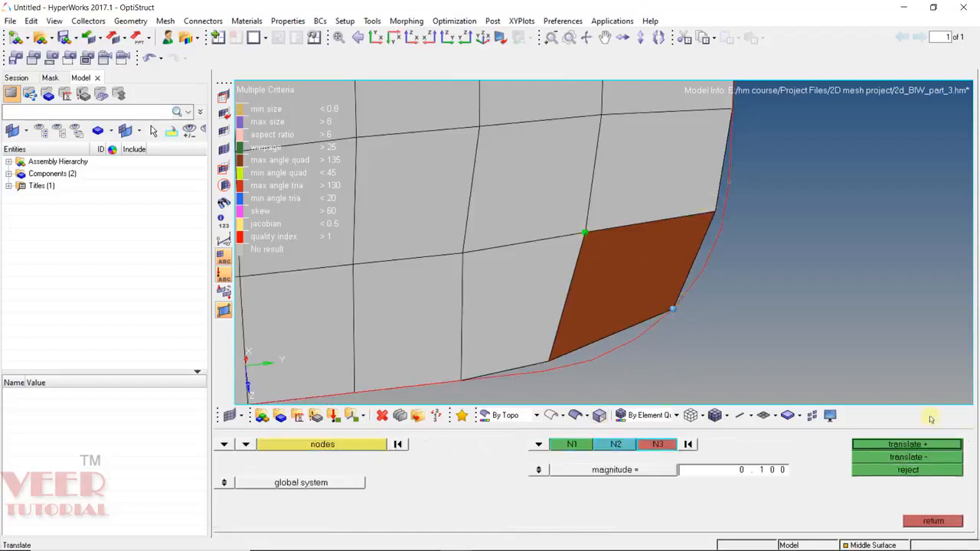
{"action": "left_click", "coordinate": [915, 447]}
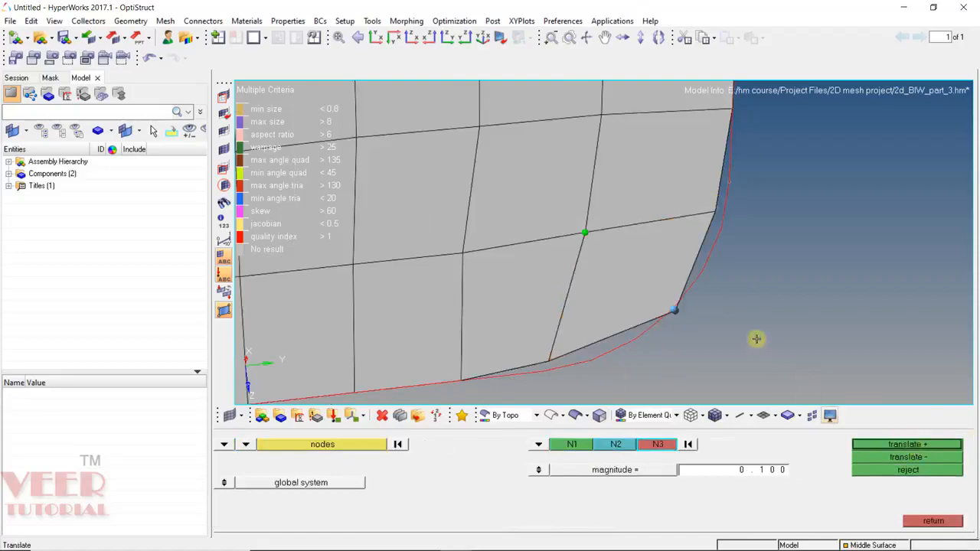
{"action": "key", "text": "F12"}
Translate the outer node of the failing quad at the flange's rounded end corner outward by 0.1 along the quad's diagonal.
{"action": "key", "text": "f"}
{"action": "scroll", "coordinate": [672, 301], "scroll_direction": "down", "scroll_amount": 8, "text": "ctrl"}
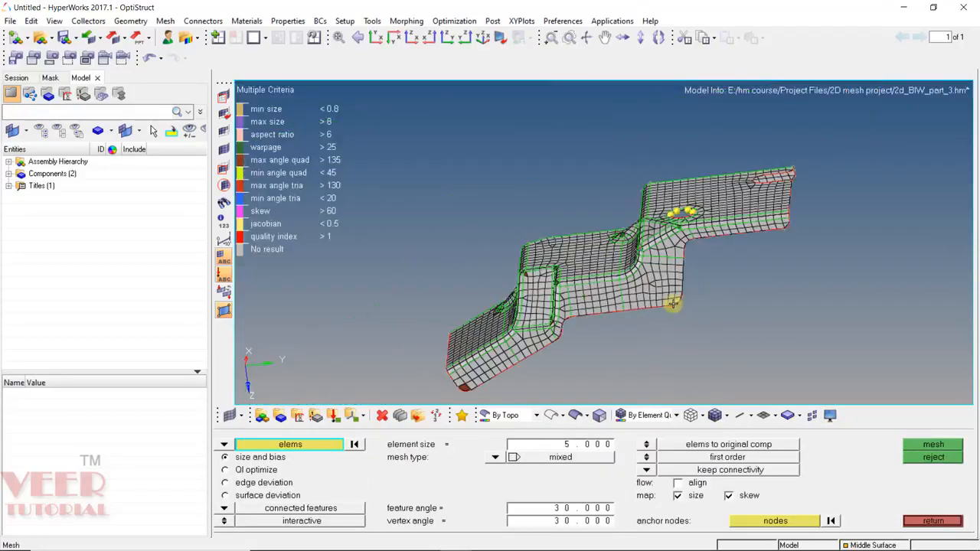
{"action": "left_click_drag", "start_coordinate": [608, 263], "coordinate": [702, 265], "text": "ctrl"}
{"action": "scroll", "coordinate": [418, 334], "scroll_direction": "up", "scroll_amount": 5, "text": "ctrl"}
{"action": "scroll", "coordinate": [509, 354], "scroll_direction": "up", "scroll_amount": 3, "text": "ctrl"}
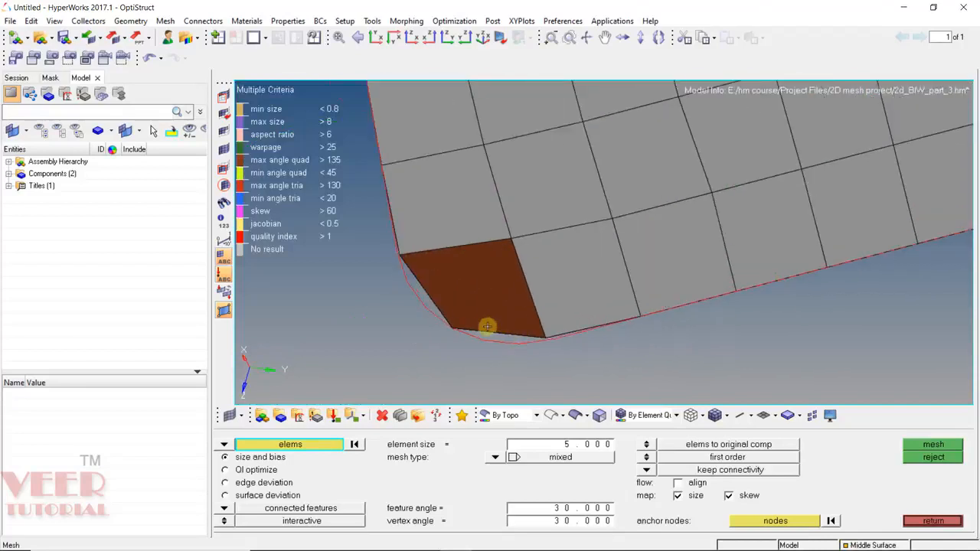
{"action": "key", "text": "shift+F4"}
{"action": "left_click", "coordinate": [452, 328]}
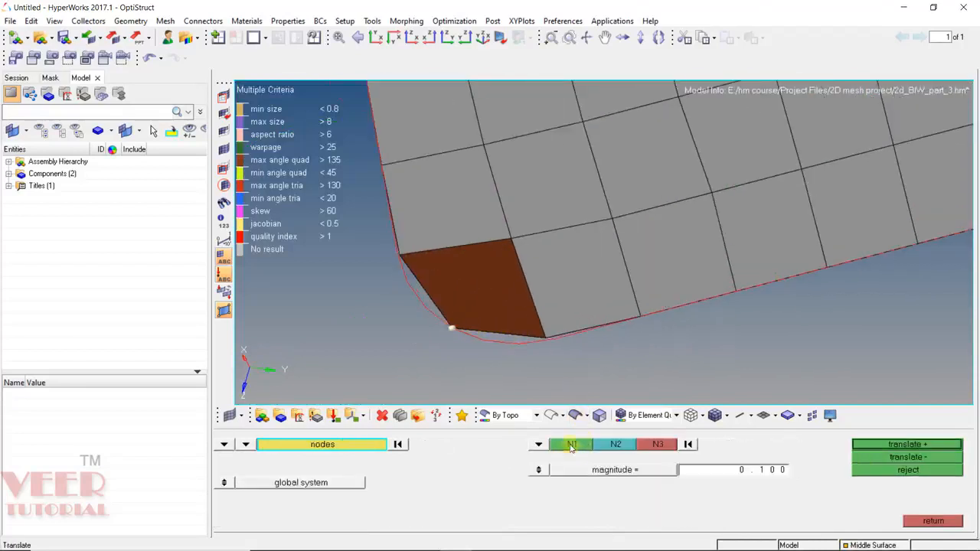
{"action": "left_click", "coordinate": [509, 240]}
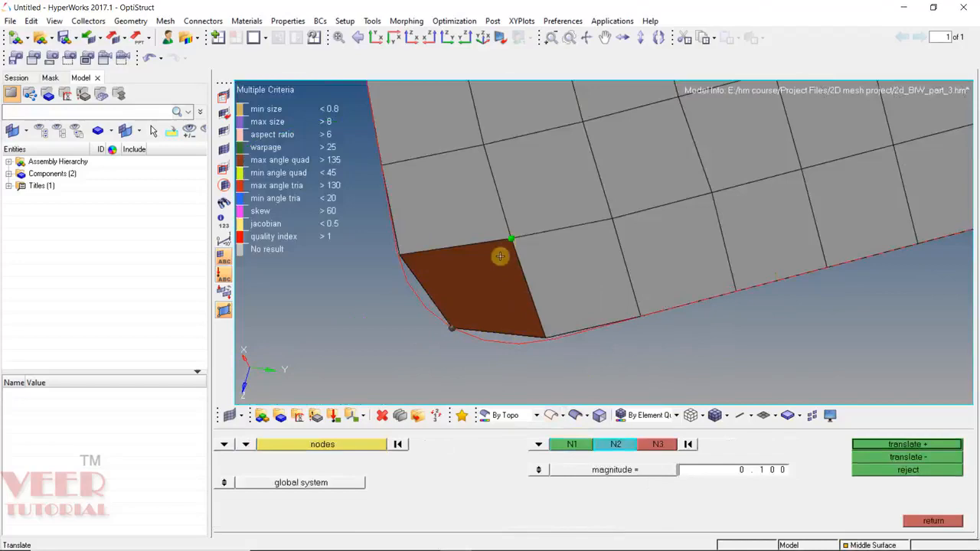
{"action": "left_click", "coordinate": [453, 328]}
{"action": "left_click", "coordinate": [907, 444]}
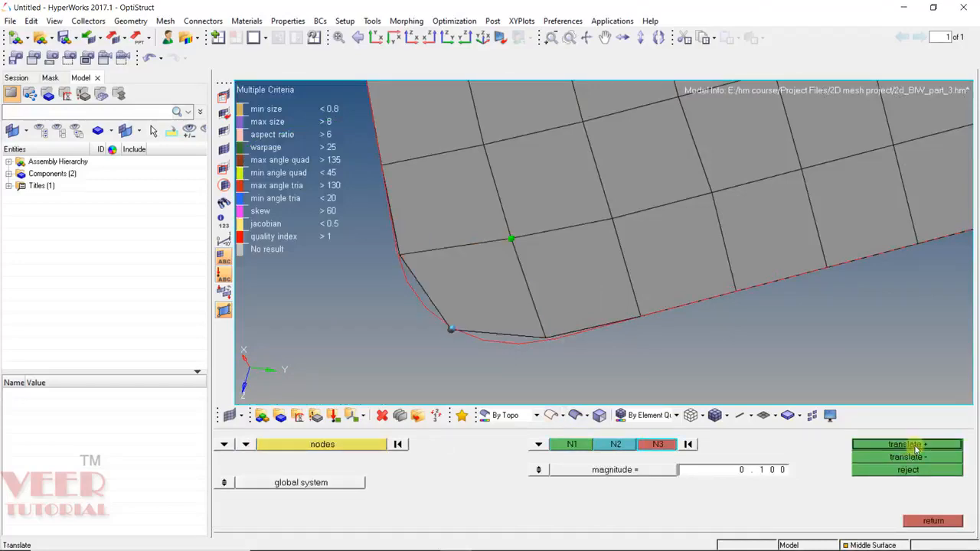
{"action": "key", "text": "Escape"}
Translate the failing quad's node at the recess's lower inner corner in 0.1 increments toward the neighbouring node along the feature line.
{"action": "scroll", "coordinate": [561, 302], "scroll_direction": "down", "scroll_amount": 8}
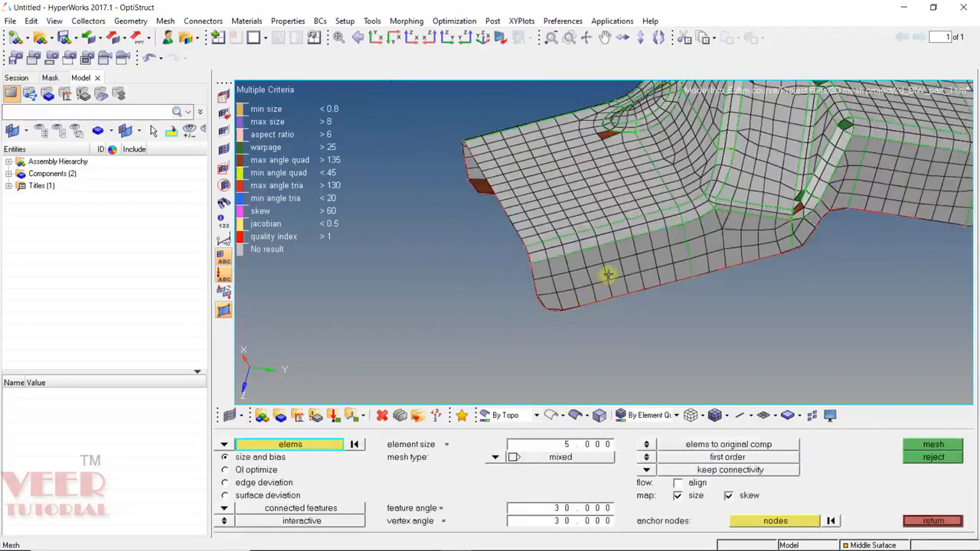
{"action": "scroll", "coordinate": [763, 243], "scroll_direction": "up", "scroll_amount": 5}
{"action": "right_click_drag", "start_coordinate": [763, 243], "coordinate": [604, 239], "text": "ctrl"}
{"action": "left_click_drag", "start_coordinate": [615, 192], "coordinate": [639, 192], "text": "ctrl"}
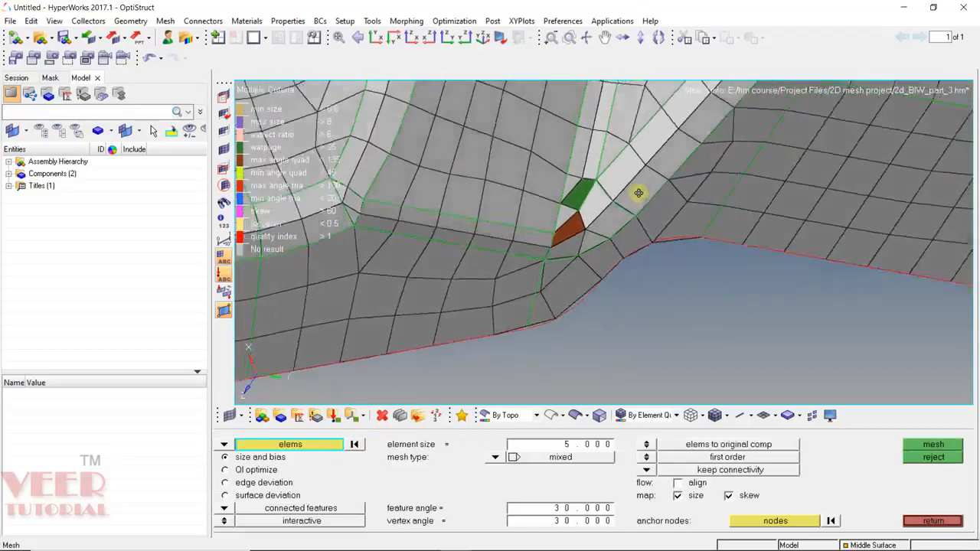
{"action": "scroll", "coordinate": [564, 228], "scroll_direction": "up", "scroll_amount": 5}
{"action": "left_click_drag", "start_coordinate": [613, 161], "coordinate": [571, 186], "text": "ctrl"}
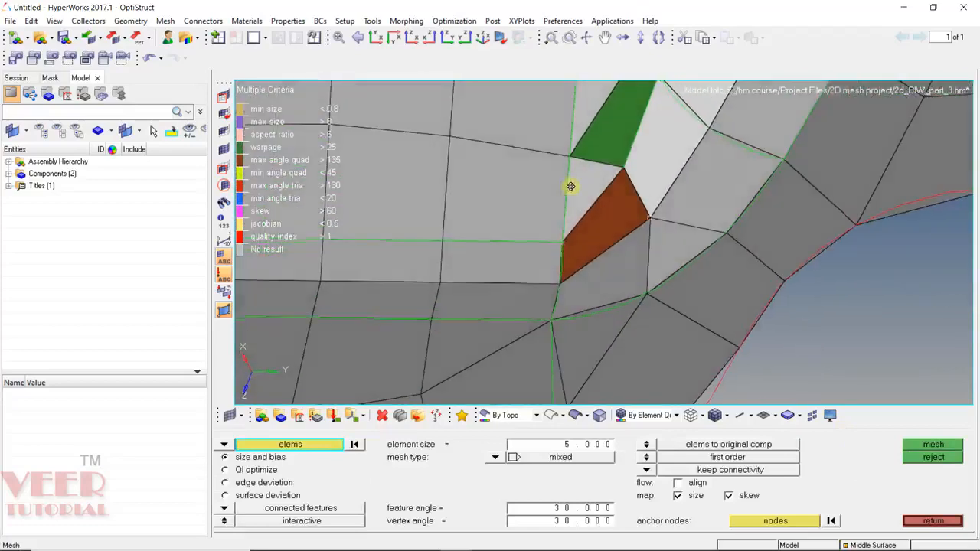
{"action": "key", "text": "shift+F4"}
{"action": "left_click", "coordinate": [577, 240]}
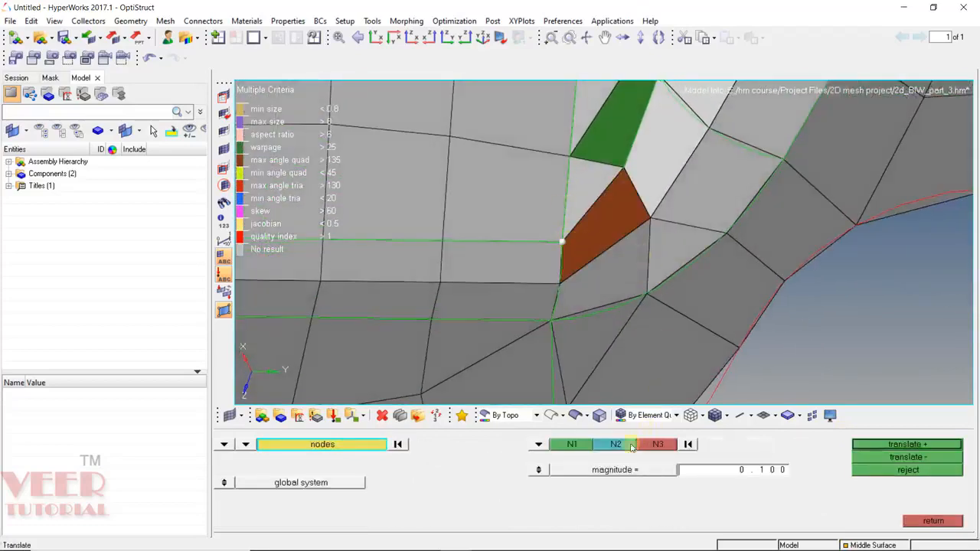
{"action": "left_click", "coordinate": [577, 262]}
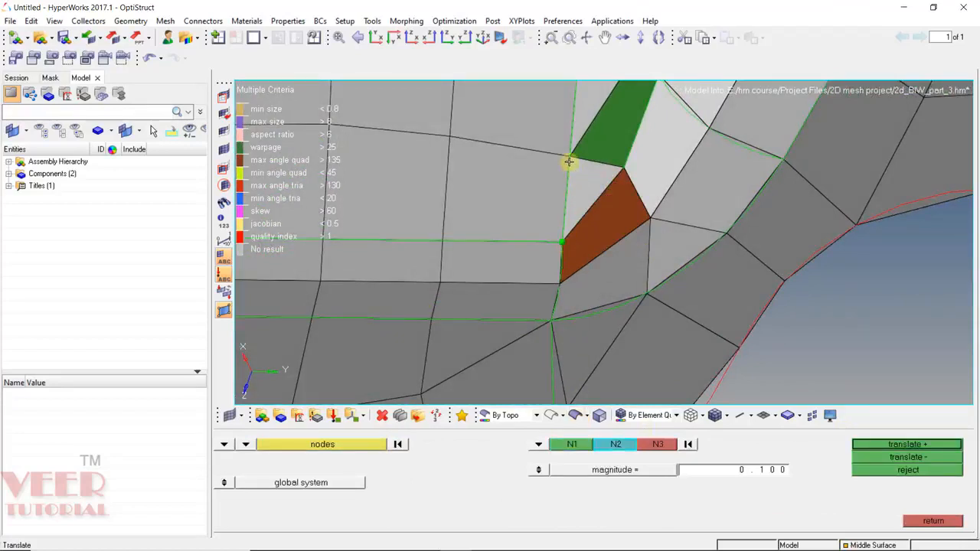
{"action": "left_click", "coordinate": [569, 160]}
{"action": "left_click", "coordinate": [873, 444]}
{"action": "left_click", "coordinate": [875, 444]}
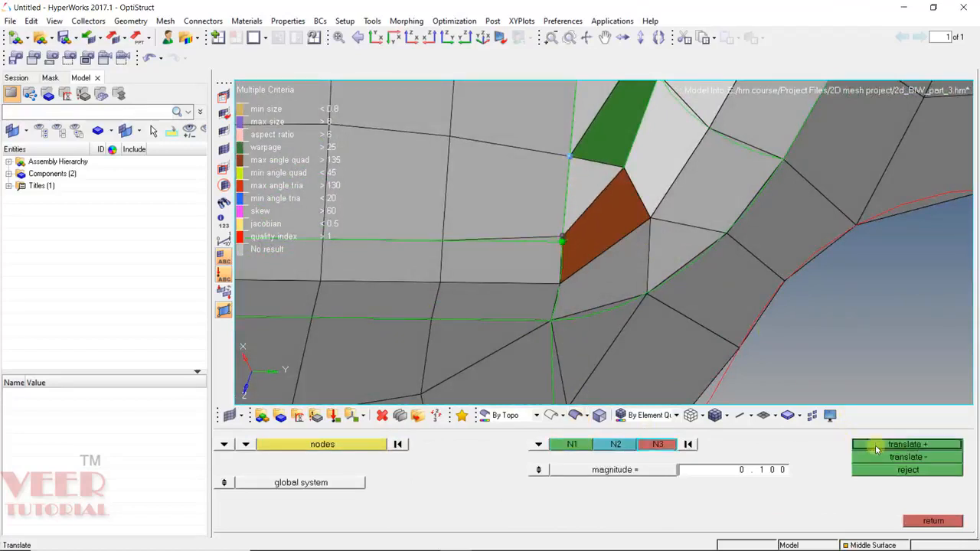
{"action": "left_click", "coordinate": [875, 445]}
{"action": "left_click", "coordinate": [875, 447]}
{"action": "left_click", "coordinate": [876, 448]}
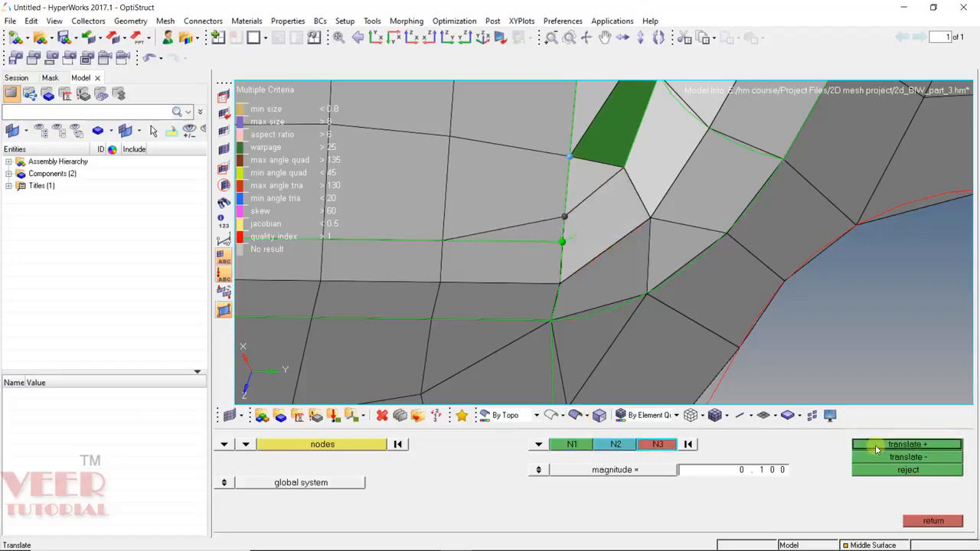
Mesh the unmeshed corner surface at the end of the curved bend with mixed elements at size 5.
{"action": "key", "text": "F12"}
{"action": "scroll", "coordinate": [621, 300], "scroll_direction": "down", "scroll_amount": 2, "text": "ctrl"}
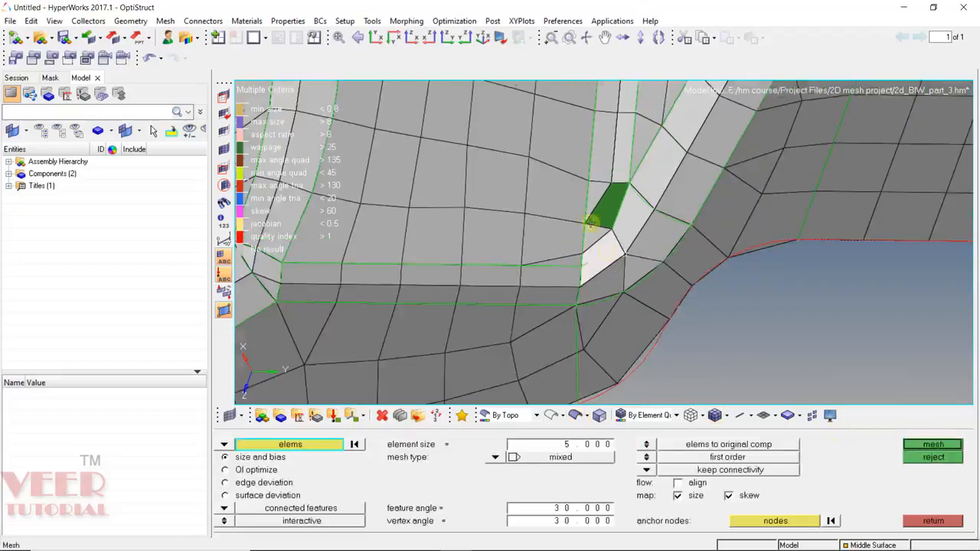
{"action": "left_click_drag", "start_coordinate": [590, 219], "coordinate": [660, 202], "text": "ctrl"}
{"action": "scroll", "coordinate": [604, 254], "scroll_direction": "down", "scroll_amount": 5, "text": "ctrl"}
{"action": "scroll", "coordinate": [661, 205], "scroll_direction": "down", "scroll_amount": 3, "text": "ctrl"}
{"action": "scroll", "coordinate": [650, 216], "scroll_direction": "up", "scroll_amount": 8, "text": "ctrl"}
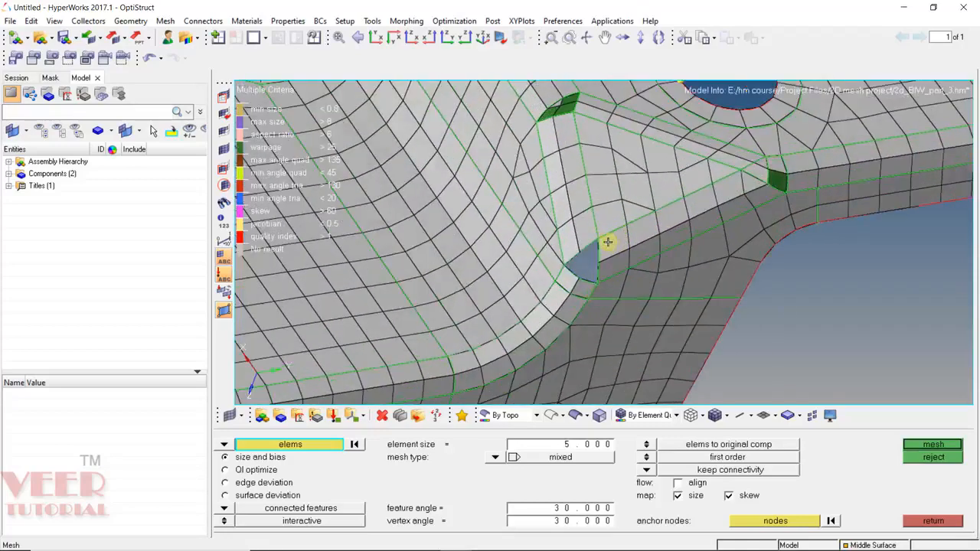
{"action": "left_click_drag", "start_coordinate": [608, 243], "coordinate": [536, 291], "text": "ctrl"}
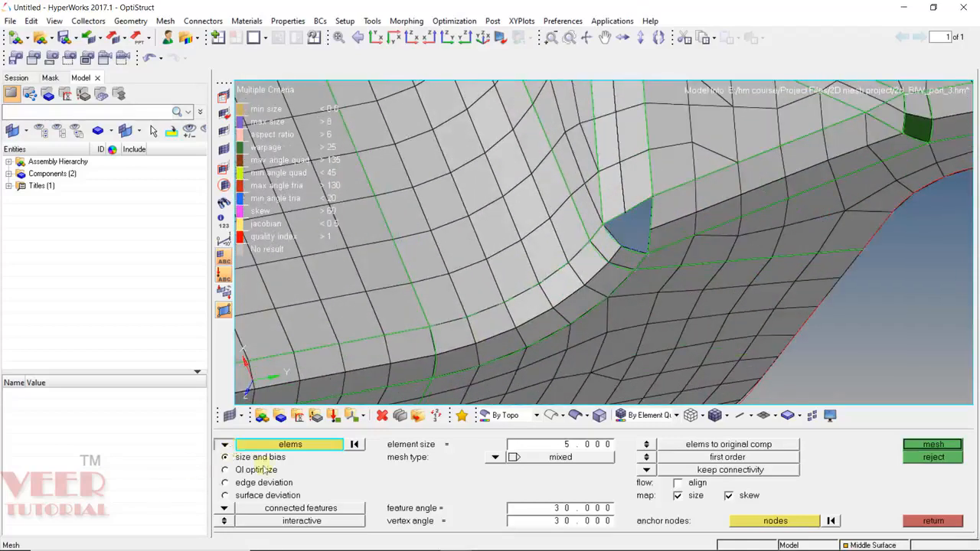
{"action": "left_click", "coordinate": [262, 459]}
{"action": "left_click", "coordinate": [632, 247]}
{"action": "middle_click", "coordinate": [632, 248]}
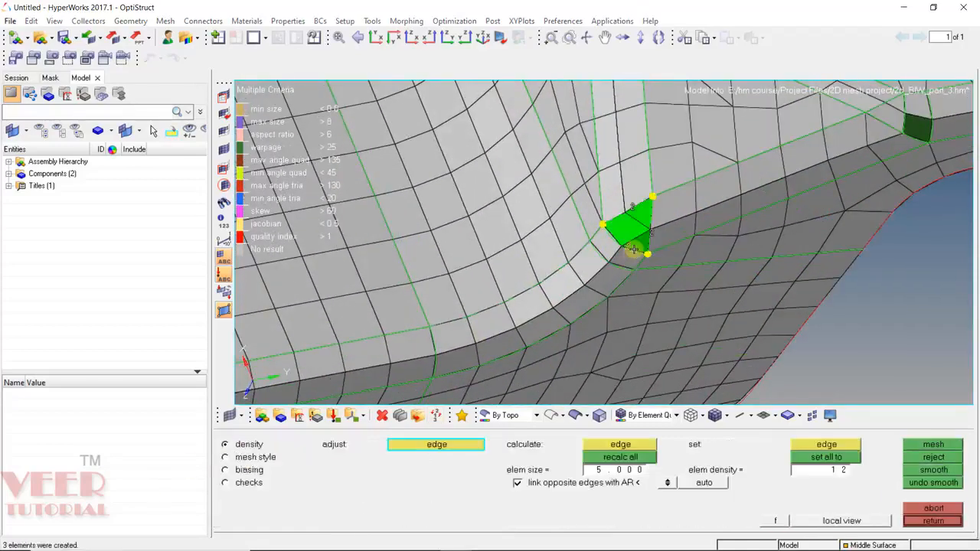
{"action": "middle_click", "coordinate": [633, 249]}
Set the distance to 4 between the two nodes of the failing quad beside the slot that lie away from the slot's rim.
{"action": "scroll", "coordinate": [584, 280], "scroll_direction": "down", "scroll_amount": 8, "text": "ctrl"}
{"action": "scroll", "coordinate": [705, 187], "scroll_direction": "down", "scroll_amount": 1, "text": "ctrl"}
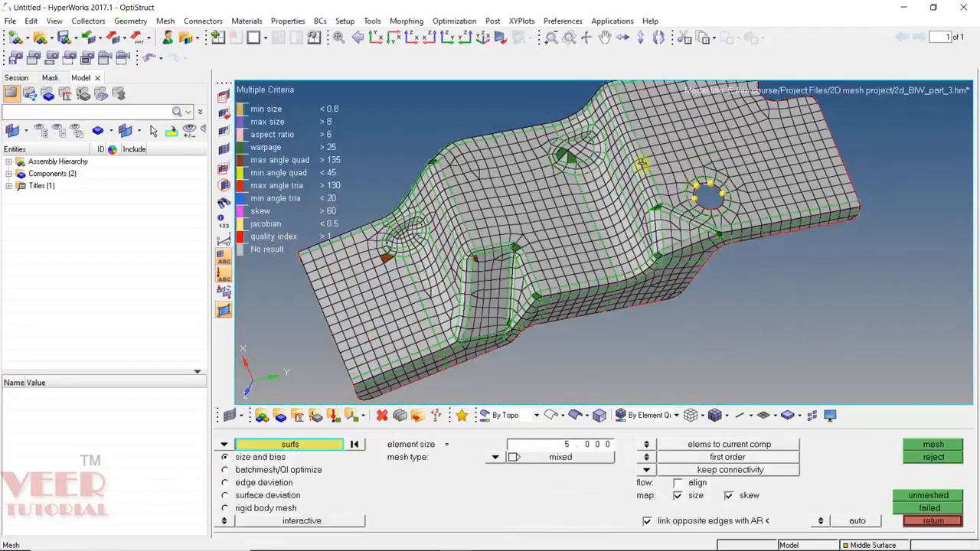
{"action": "left_click_drag", "start_coordinate": [641, 163], "coordinate": [640, 266], "text": "ctrl"}
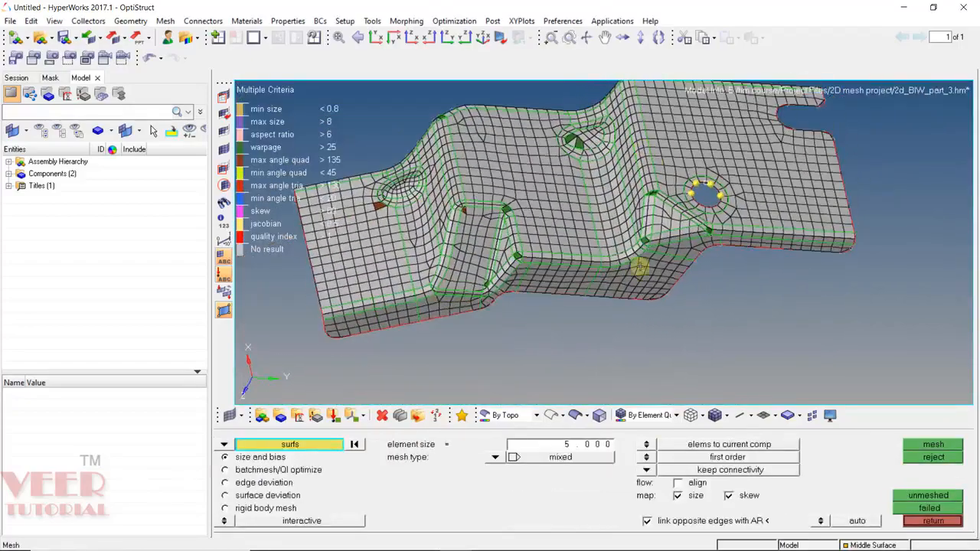
{"action": "scroll", "coordinate": [448, 300], "scroll_direction": "up", "scroll_amount": 3, "text": "ctrl"}
{"action": "left_click_drag", "start_coordinate": [447, 300], "coordinate": [485, 238], "text": "ctrl"}
{"action": "scroll", "coordinate": [570, 299], "scroll_direction": "up", "scroll_amount": 6, "text": "ctrl"}
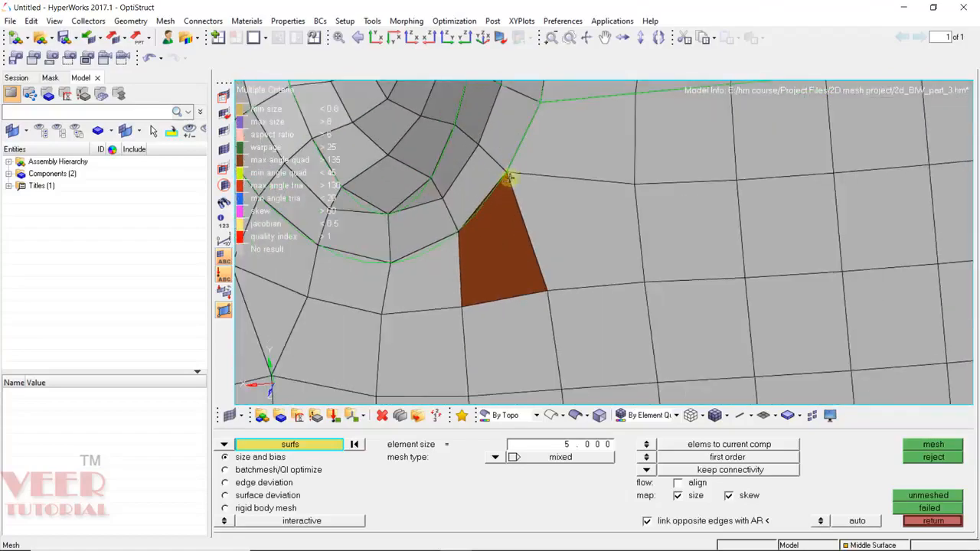
{"action": "left_click_drag", "start_coordinate": [562, 249], "coordinate": [466, 248], "text": "ctrl"}
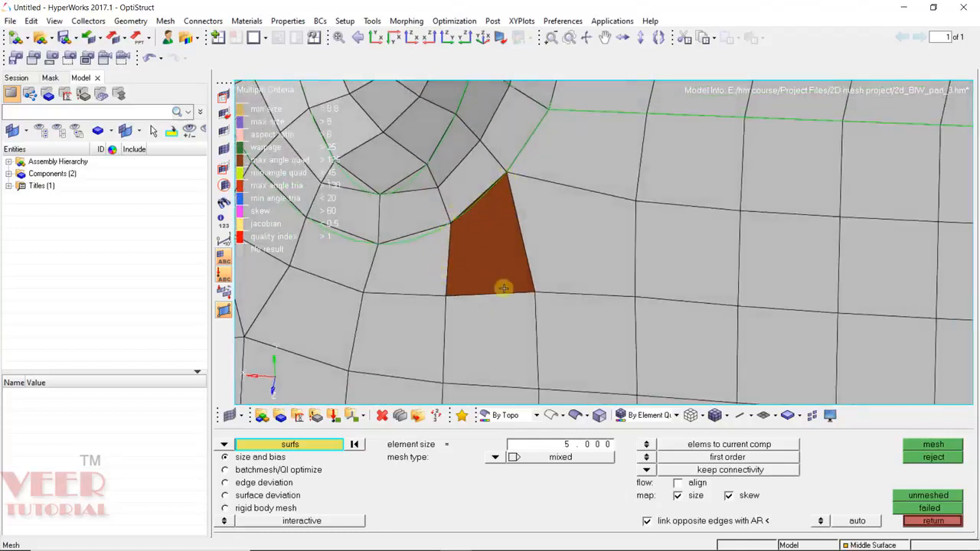
{"action": "key", "text": "F4"}
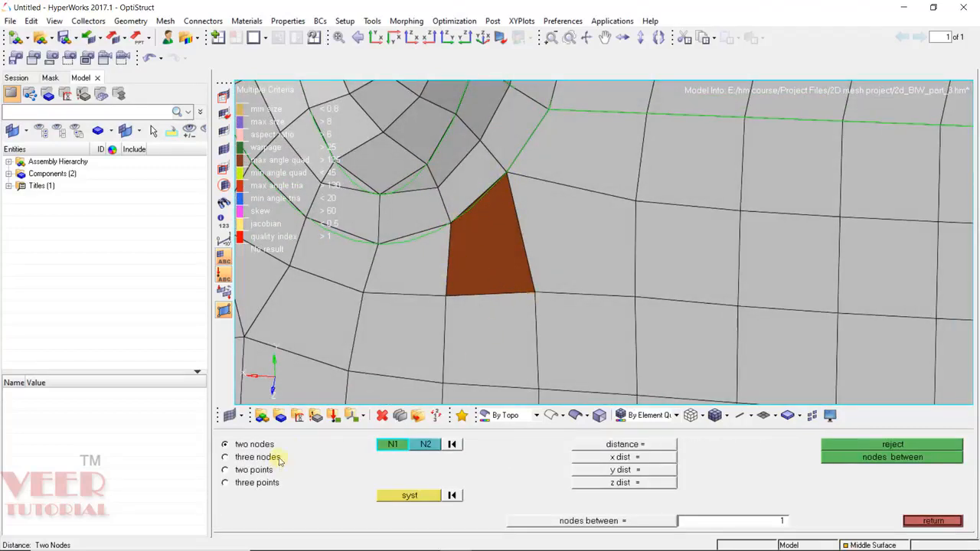
{"action": "left_click", "coordinate": [533, 291]}
{"action": "left_click", "coordinate": [445, 296]}
{"action": "double_click", "coordinate": [760, 445]}
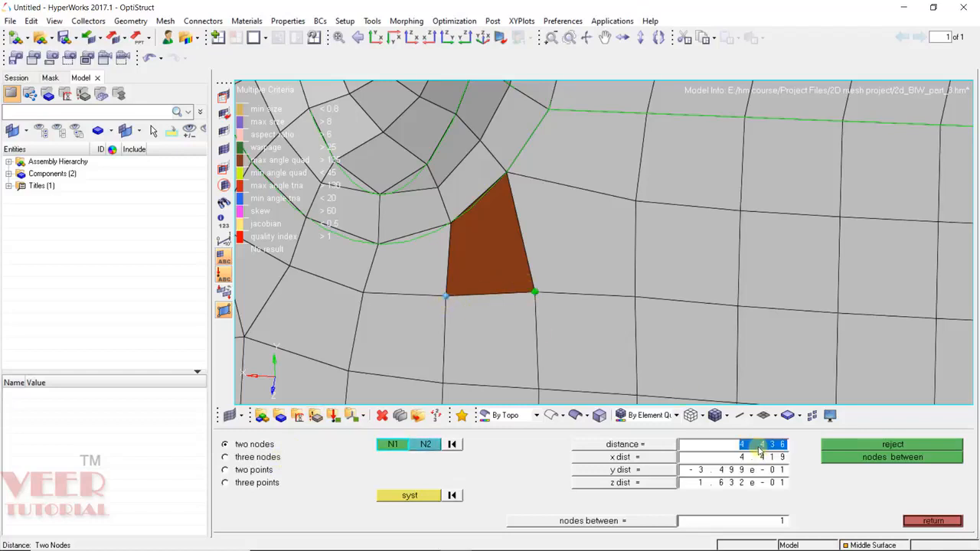
{"action": "type", "text": "4"}
{"action": "key", "text": "Return"}
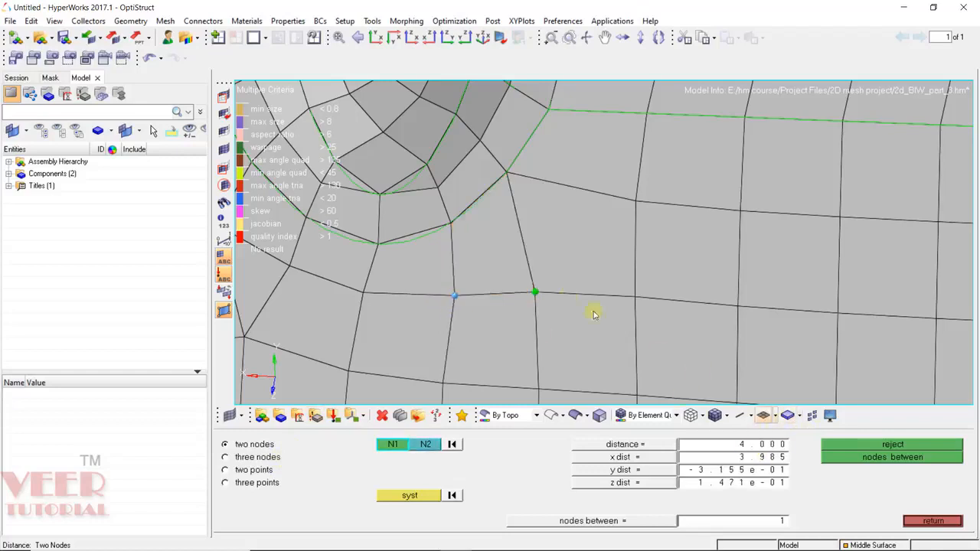
{"action": "left_click", "coordinate": [452, 445]}
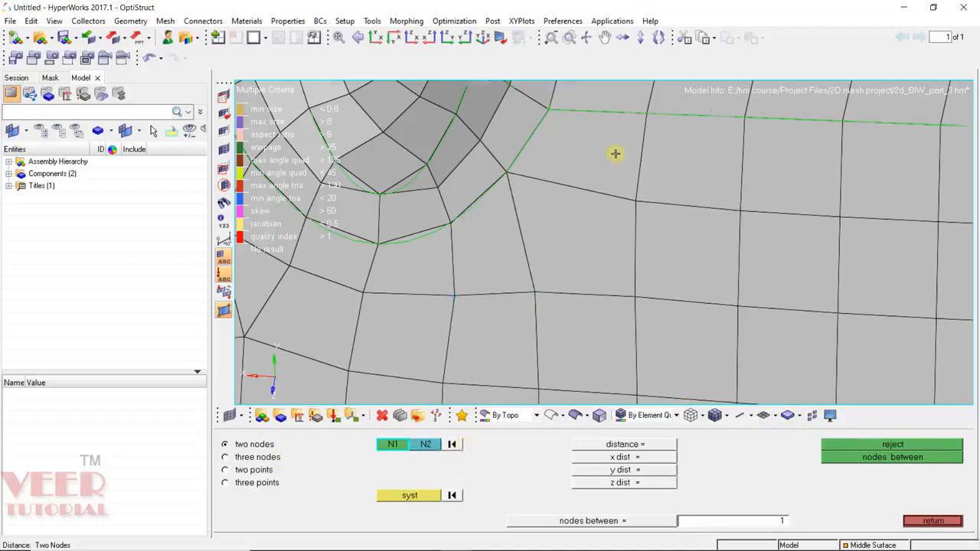
Set the distance between the two inner nodes of the failing quad at the flange's concave edge to 4, and reduce it to 3.5.
{"action": "scroll", "coordinate": [597, 172], "scroll_direction": "down", "scroll_amount": 3}
{"action": "left_click_drag", "start_coordinate": [574, 188], "coordinate": [612, 325], "text": "ctrl"}
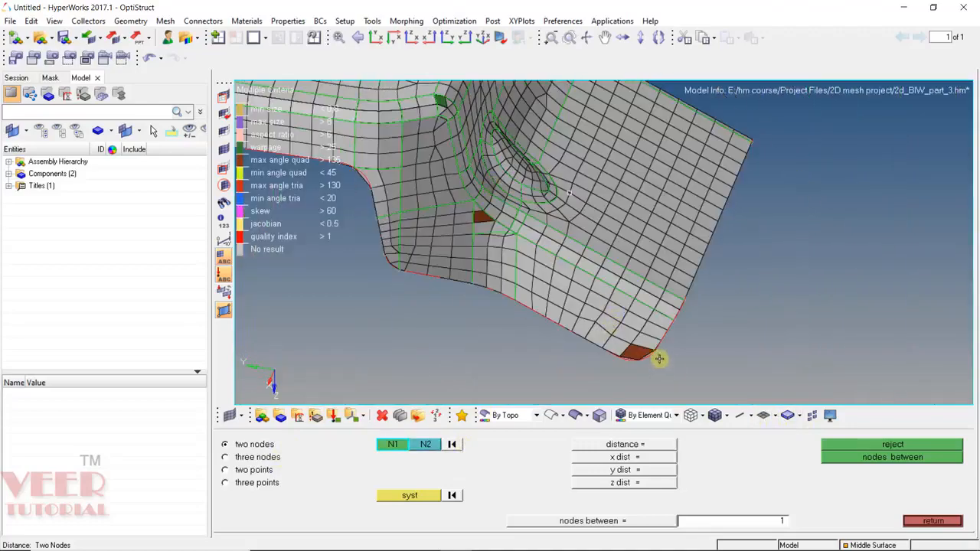
{"action": "scroll", "coordinate": [660, 359], "scroll_direction": "down", "scroll_amount": 3, "text": "ctrl"}
{"action": "scroll", "coordinate": [363, 207], "scroll_direction": "up", "scroll_amount": 6, "text": "ctrl"}
{"action": "left_click_drag", "start_coordinate": [447, 218], "coordinate": [470, 271], "text": "ctrl"}
{"action": "scroll", "coordinate": [461, 213], "scroll_direction": "up", "scroll_amount": 2, "text": "ctrl"}
{"action": "scroll", "coordinate": [461, 213], "scroll_direction": "up", "scroll_amount": 1, "text": "ctrl"}
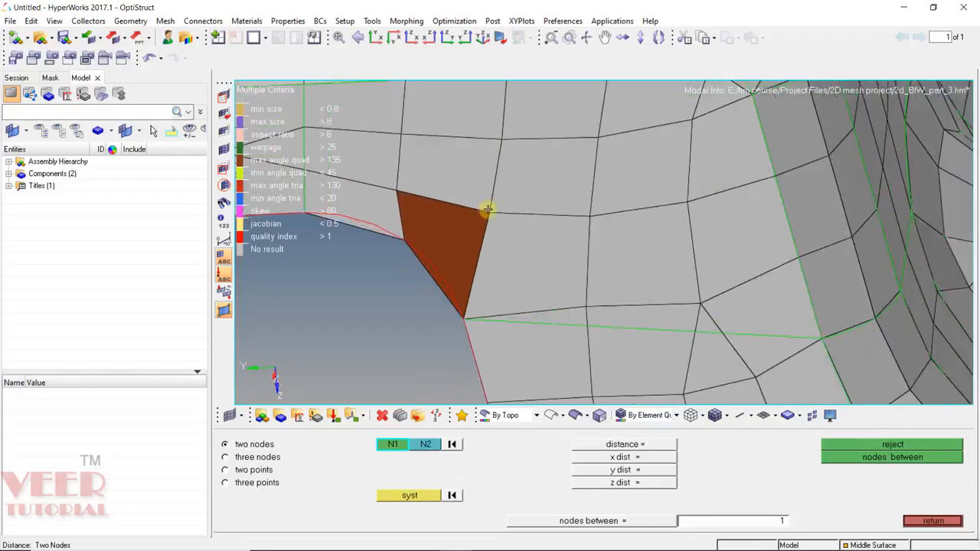
{"action": "left_click", "coordinate": [488, 213]}
{"action": "left_click", "coordinate": [396, 190]}
{"action": "double_click", "coordinate": [770, 449]}
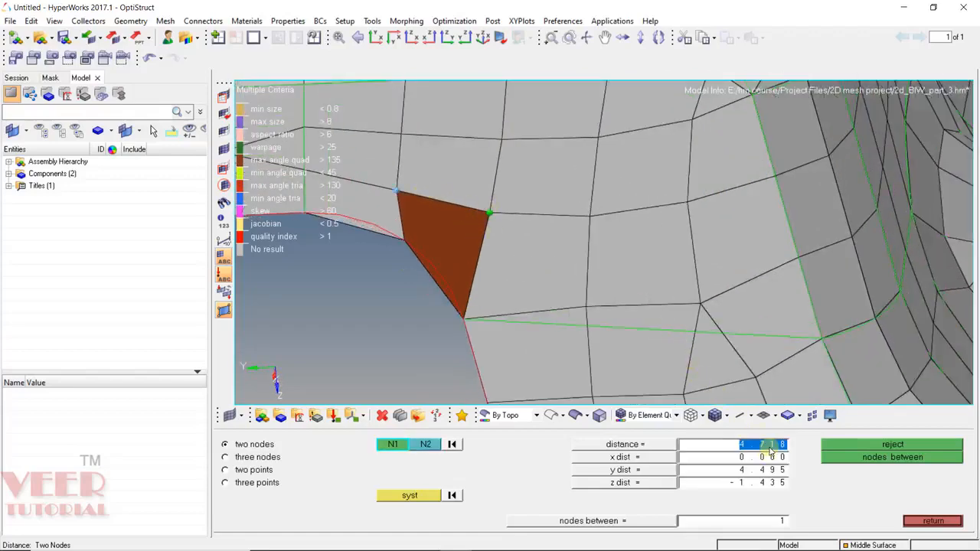
{"action": "type", "text": "4"}
{"action": "key", "text": "Return"}
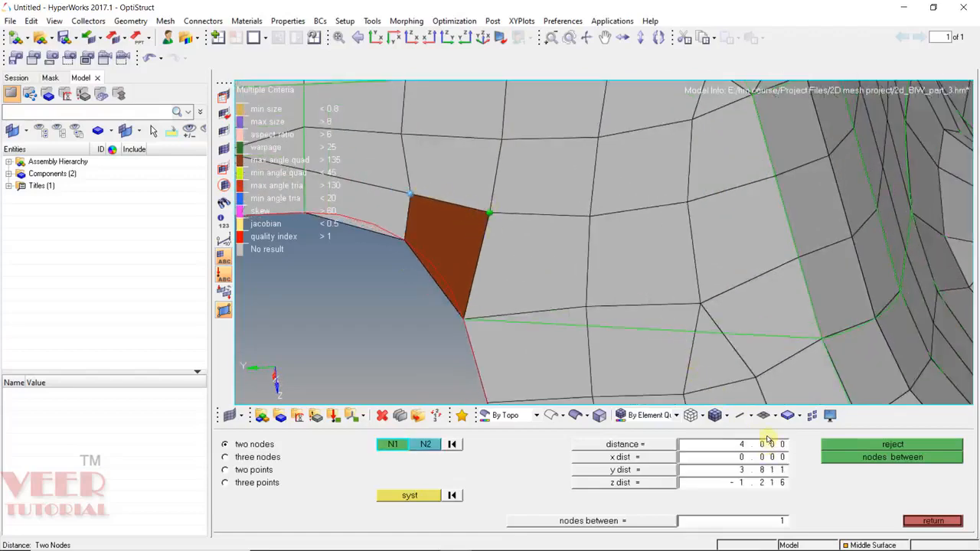
{"action": "double_click", "coordinate": [767, 445]}
{"action": "type", "text": "3.5"}
{"action": "key", "text": "Return"}
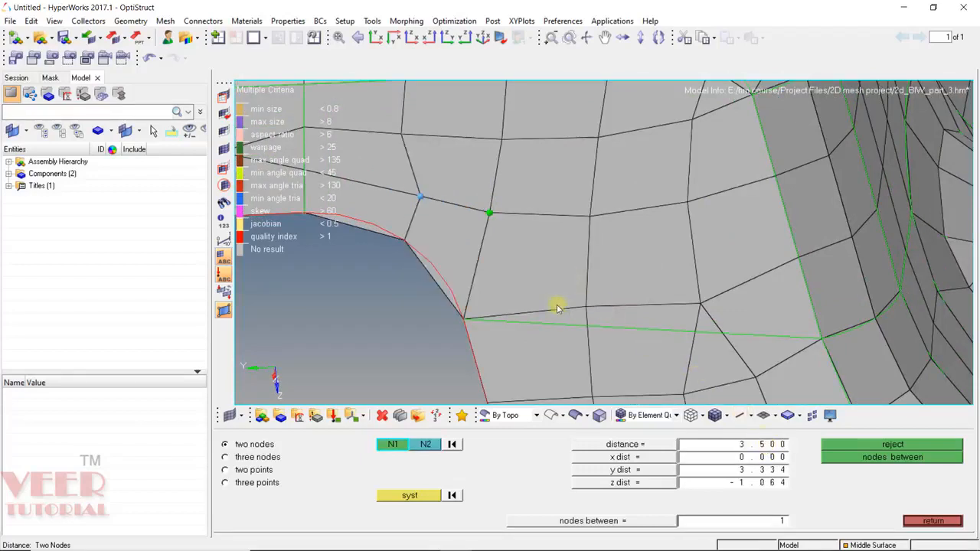
{"action": "left_click", "coordinate": [451, 444]}
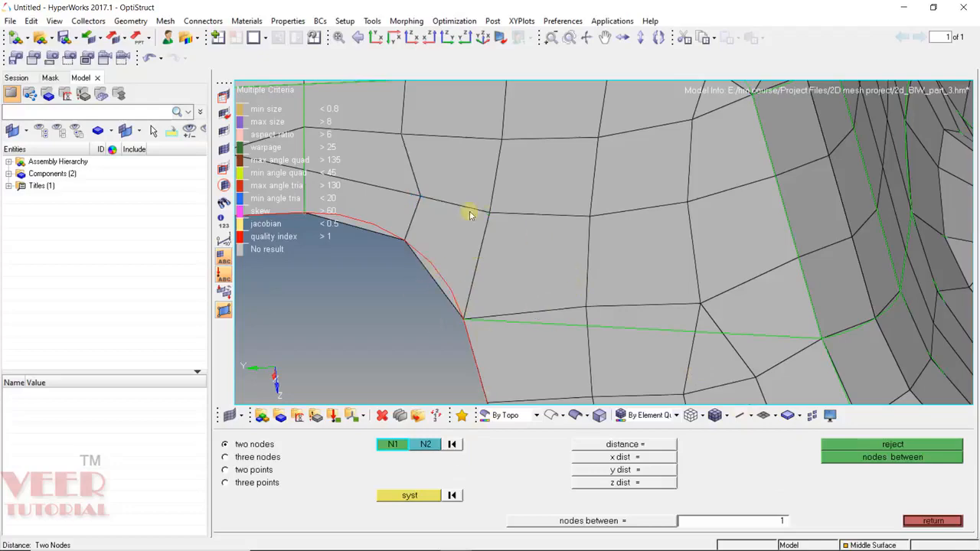
Split the quad failing the warpage criterion at the upper bend corner diagonally into two trias.
{"action": "scroll", "coordinate": [463, 207], "scroll_direction": "down", "scroll_amount": 5}
{"action": "scroll", "coordinate": [538, 308], "scroll_direction": "up", "scroll_amount": 5}
{"action": "scroll", "coordinate": [501, 256], "scroll_direction": "down", "scroll_amount": 5}
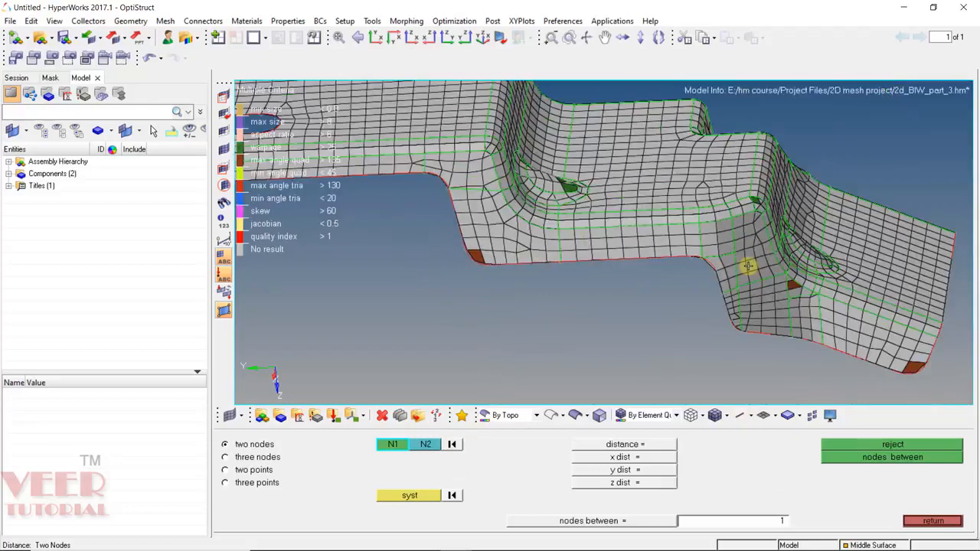
{"action": "left_click_drag", "start_coordinate": [747, 266], "coordinate": [782, 217], "text": "ctrl"}
{"action": "left_click_drag", "start_coordinate": [738, 258], "coordinate": [762, 241], "text": "ctrl"}
{"action": "scroll", "coordinate": [497, 206], "scroll_direction": "up", "scroll_amount": 5}
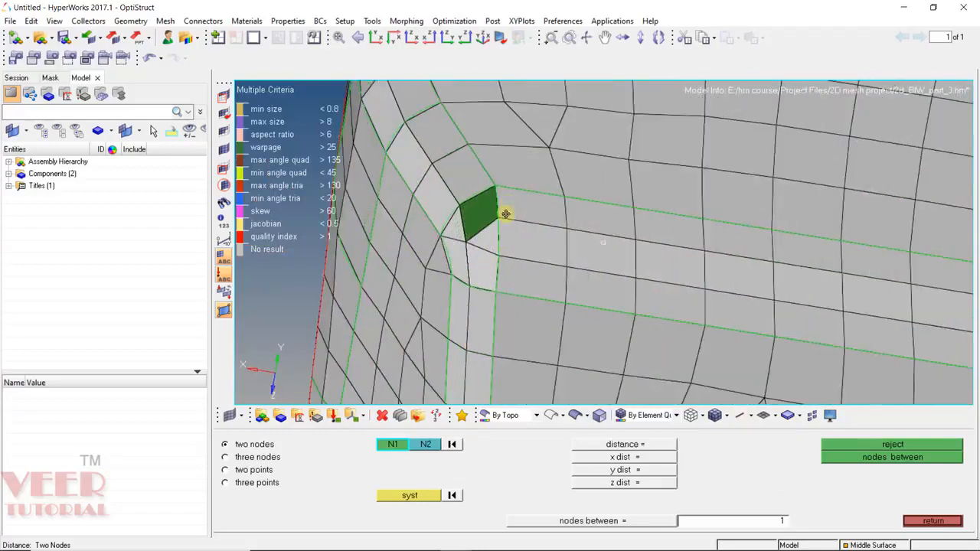
{"action": "left_click_drag", "start_coordinate": [505, 214], "coordinate": [509, 262], "text": "ctrl"}
{"action": "scroll", "coordinate": [558, 238], "scroll_direction": "down", "scroll_amount": 4}
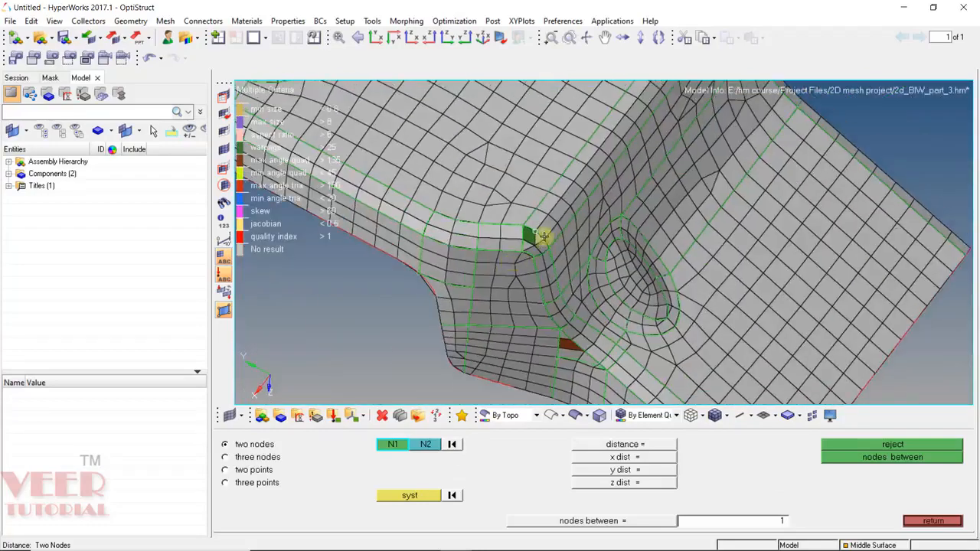
{"action": "scroll", "coordinate": [551, 242], "scroll_direction": "up", "scroll_amount": 5}
{"action": "scroll", "coordinate": [737, 253], "scroll_direction": "down", "scroll_amount": 5}
{"action": "scroll", "coordinate": [652, 225], "scroll_direction": "up", "scroll_amount": 6}
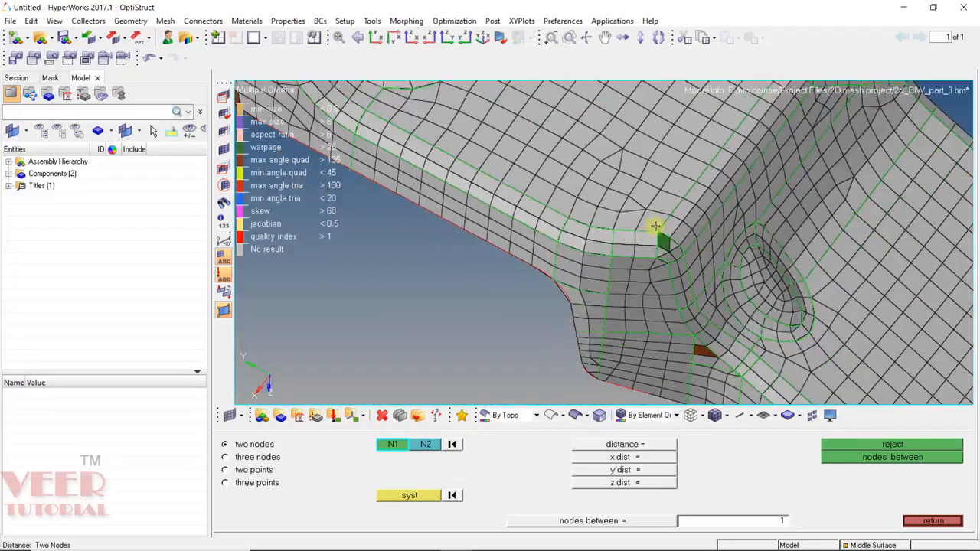
{"action": "key", "text": "F6"}
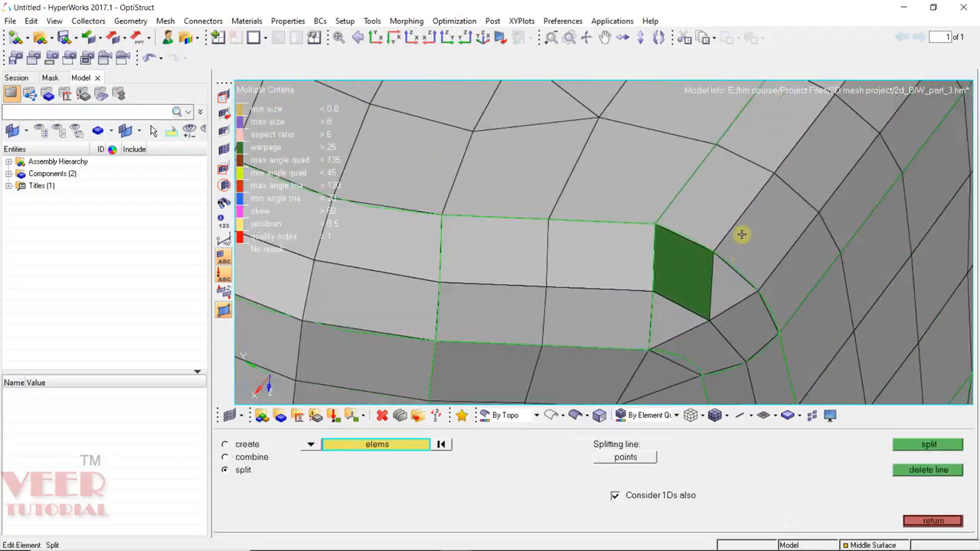
{"action": "scroll", "coordinate": [581, 240], "scroll_direction": "down", "scroll_amount": 4}
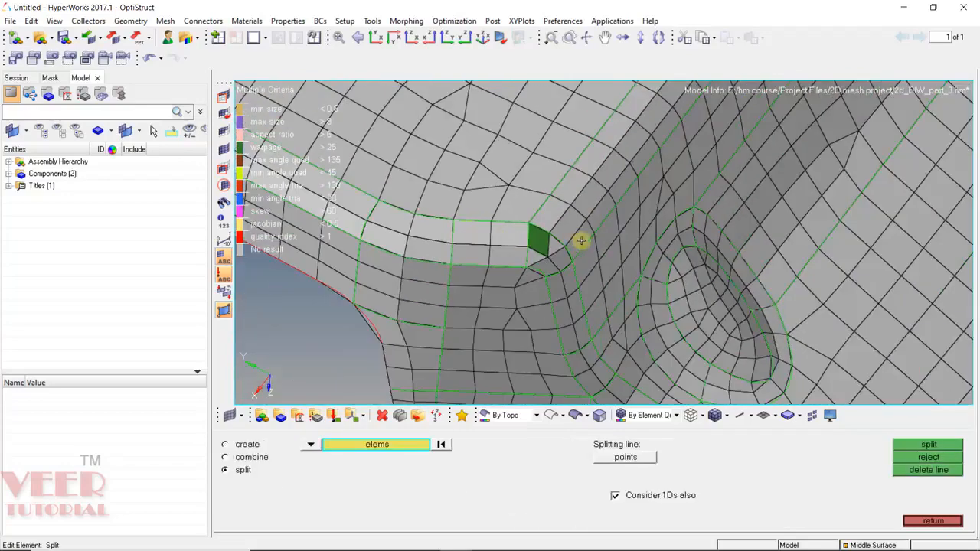
{"action": "scroll", "coordinate": [534, 234], "scroll_direction": "up", "scroll_amount": 6}
{"action": "left_click", "coordinate": [466, 236]}
{"action": "left_click", "coordinate": [625, 456]}
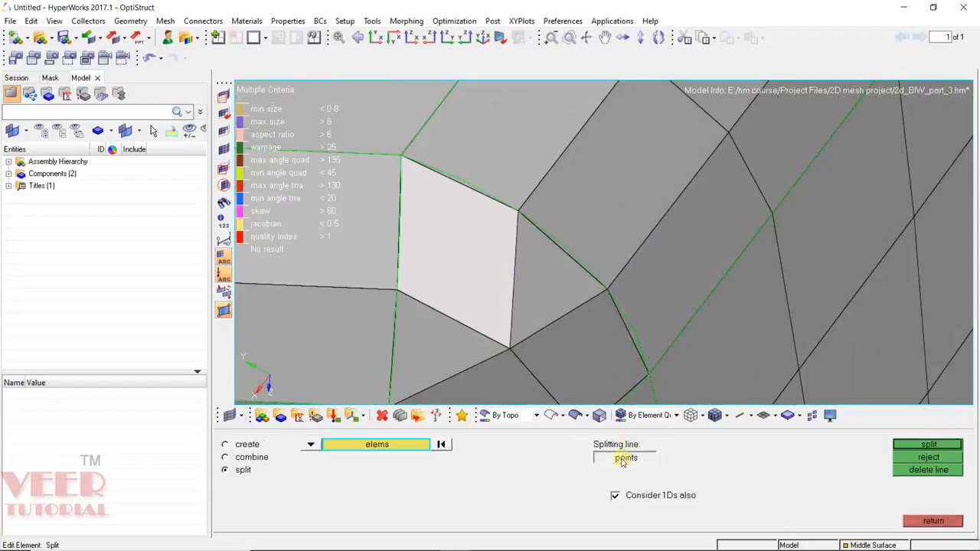
{"action": "left_click", "coordinate": [380, 288]}
{"action": "left_click", "coordinate": [582, 168]}
{"action": "middle_click", "coordinate": [582, 168]}
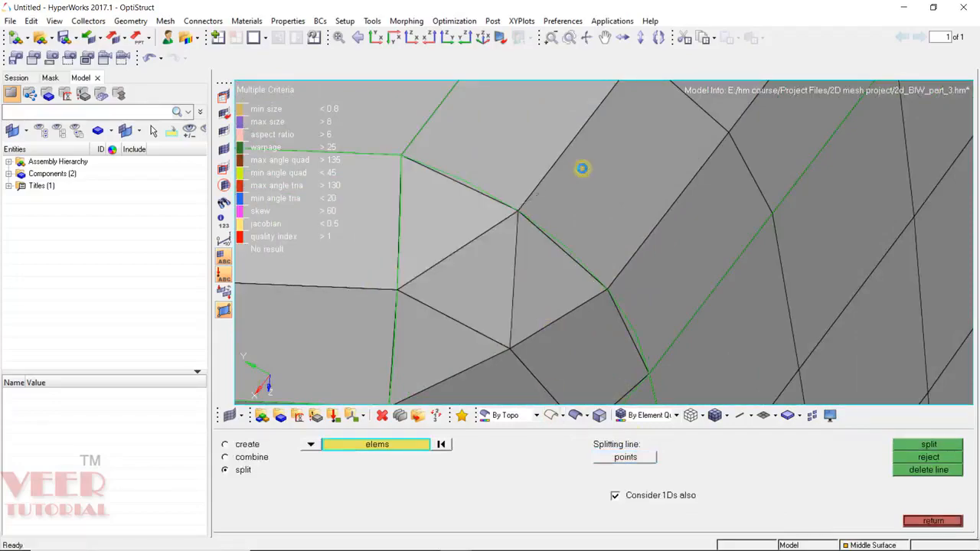
Split the quad failing the warpage criterion at the lower end of the recess's side wall diagonally into two trias.
{"action": "scroll", "coordinate": [584, 229], "scroll_direction": "down", "scroll_amount": 8}
{"action": "left_click_drag", "start_coordinate": [671, 224], "coordinate": [502, 252], "text": "ctrl"}
{"action": "scroll", "coordinate": [729, 191], "scroll_direction": "up", "scroll_amount": 8}
{"action": "scroll", "coordinate": [737, 232], "scroll_direction": "down", "scroll_amount": 6}
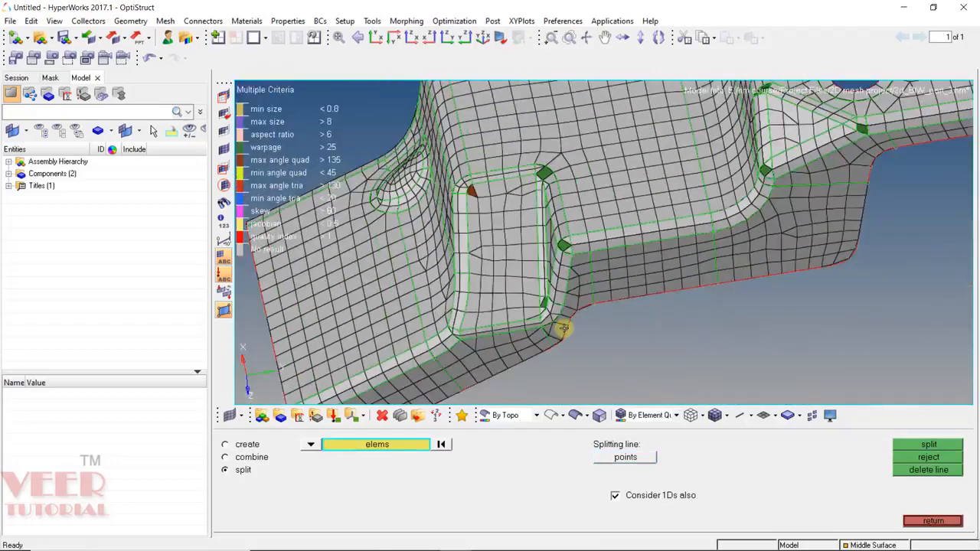
{"action": "scroll", "coordinate": [563, 329], "scroll_direction": "up", "scroll_amount": 5}
{"action": "scroll", "coordinate": [523, 257], "scroll_direction": "up", "scroll_amount": 4}
{"action": "left_click_drag", "start_coordinate": [431, 229], "coordinate": [520, 232], "text": "ctrl"}
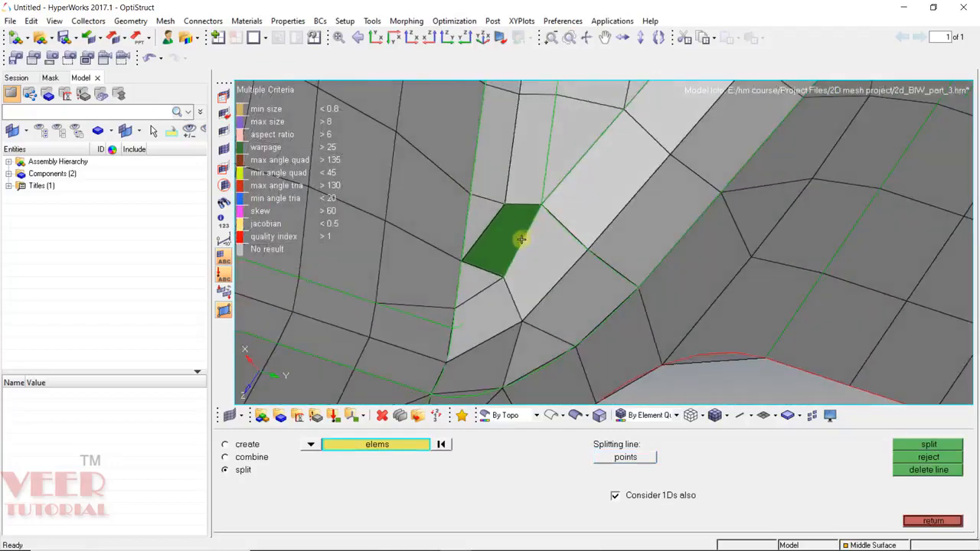
{"action": "left_click", "coordinate": [520, 232]}
{"action": "left_click", "coordinate": [623, 456]}
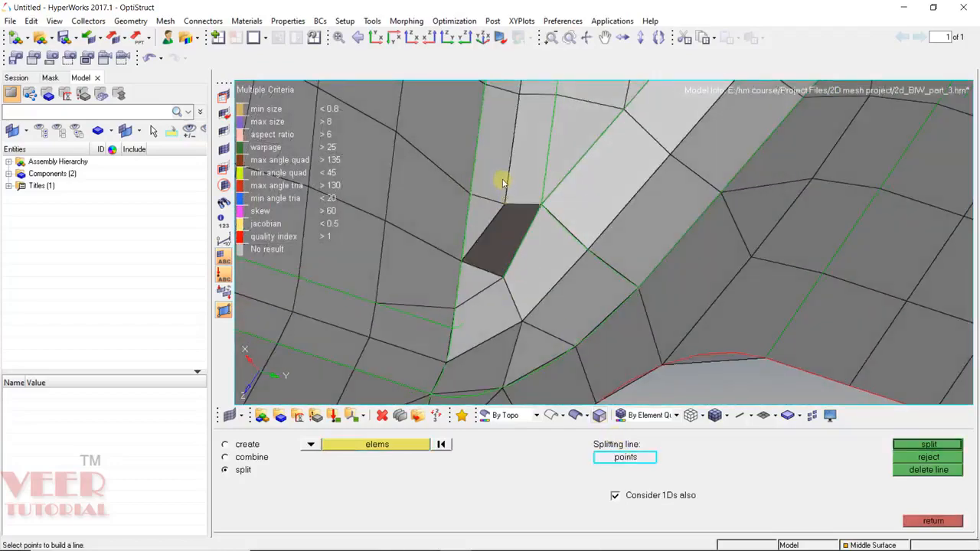
{"action": "middle_click", "coordinate": [502, 288]}
Split the warped quad where the recess's triangular side wall meets the flange bend diagonally into two trias.
{"action": "scroll", "coordinate": [475, 300], "scroll_direction": "down", "scroll_amount": 7}
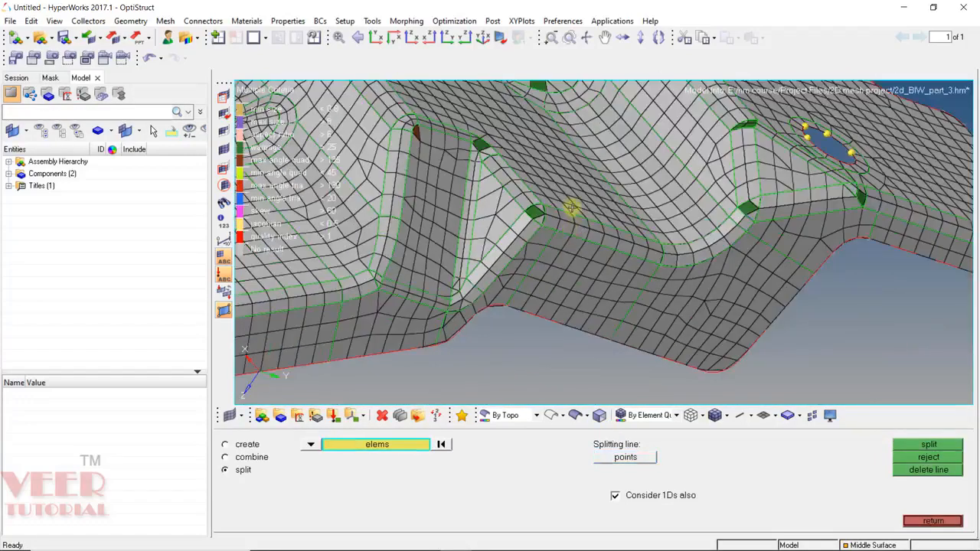
{"action": "scroll", "coordinate": [561, 210], "scroll_direction": "up", "scroll_amount": 8}
{"action": "left_click", "coordinate": [453, 228]}
{"action": "left_click", "coordinate": [626, 457]}
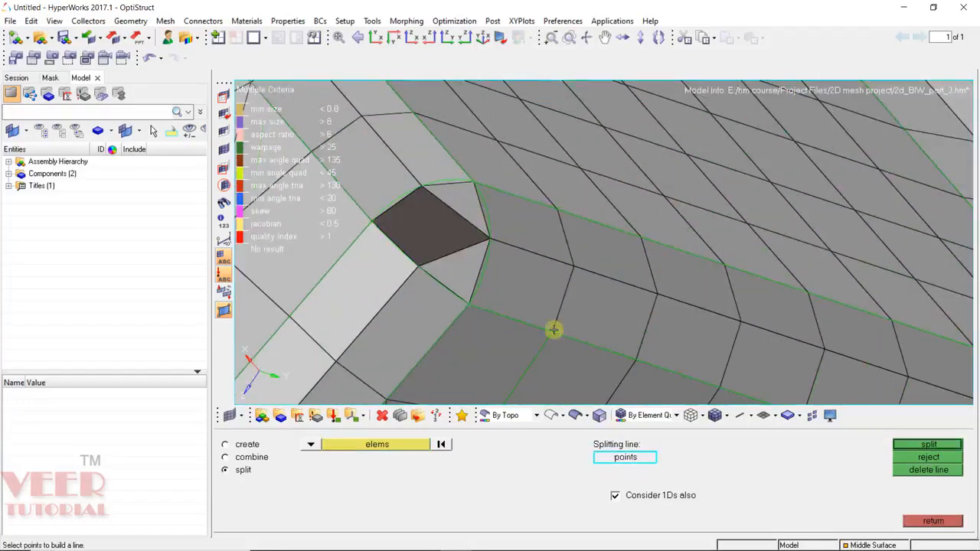
{"action": "left_click", "coordinate": [421, 185]}
{"action": "middle_click", "coordinate": [419, 288]}
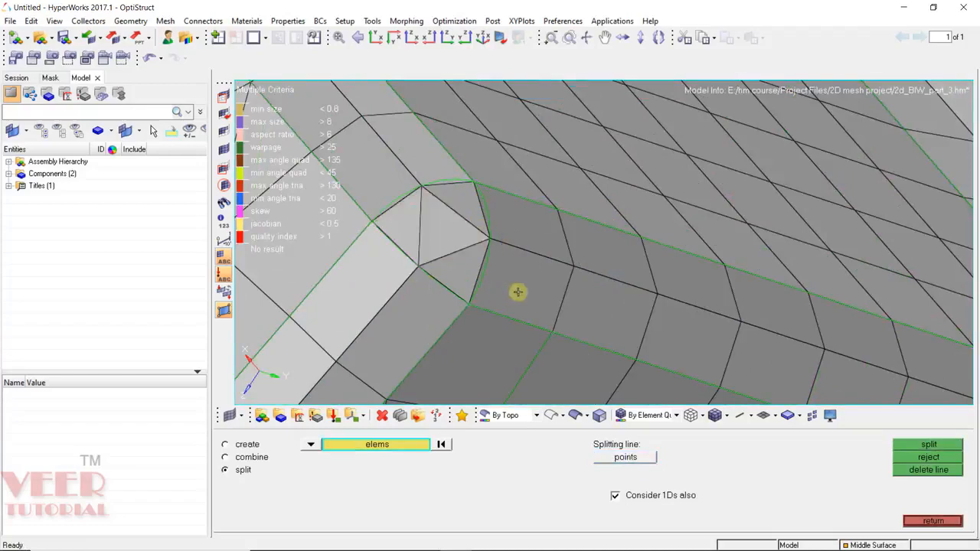
Split the warped quad at the upper inner corner of the recess, beside the triangular side wall, diagonally into two trias.
{"action": "scroll", "coordinate": [517, 292], "scroll_direction": "down", "scroll_amount": 7}
{"action": "left_click_drag", "start_coordinate": [502, 158], "coordinate": [483, 207], "text": "ctrl"}
{"action": "scroll", "coordinate": [467, 260], "scroll_direction": "up", "scroll_amount": 6}
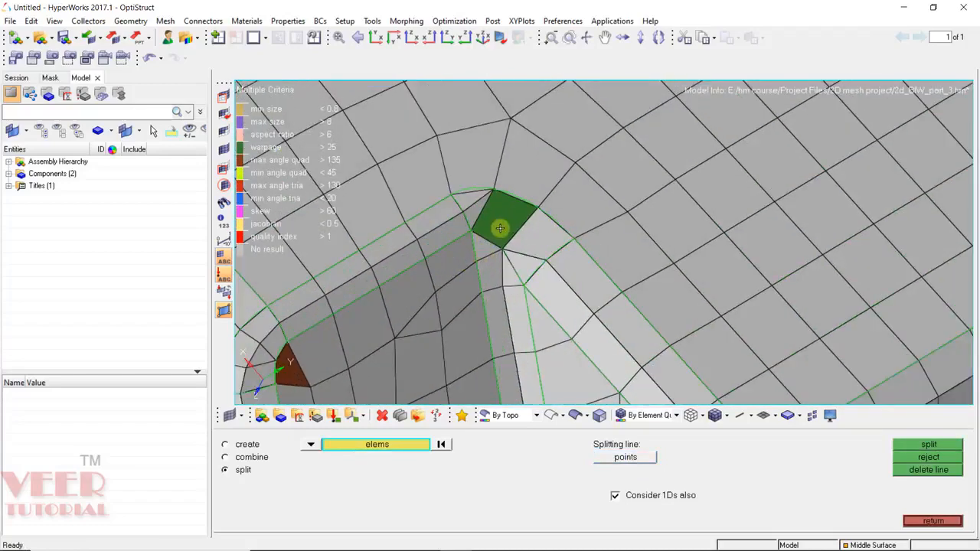
{"action": "left_click", "coordinate": [504, 219]}
{"action": "left_click", "coordinate": [629, 458]}
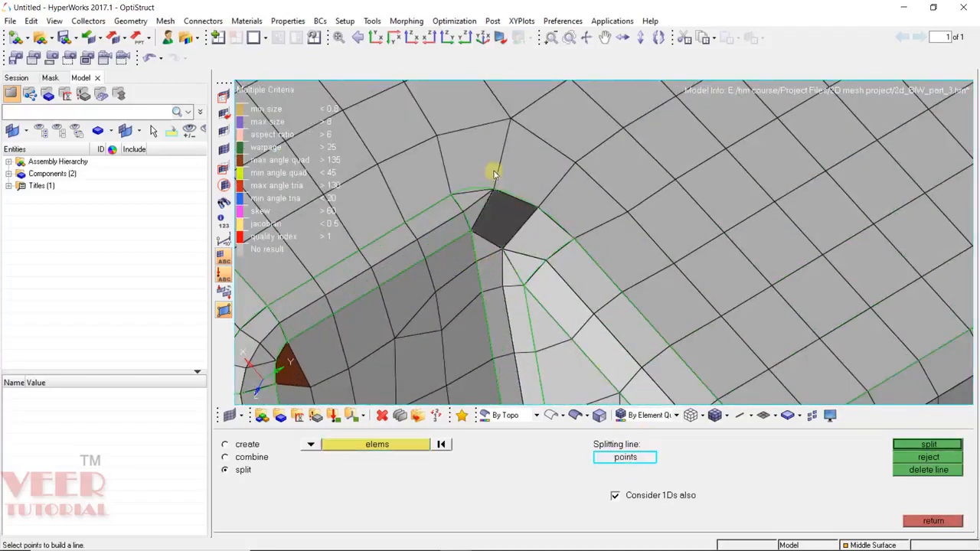
{"action": "middle_click", "coordinate": [509, 262]}
Split the quad at the inner rim of the round dimple, on one side of the existing tria, diagonally into two trias.
{"action": "scroll", "coordinate": [509, 264], "scroll_direction": "down", "scroll_amount": 10}
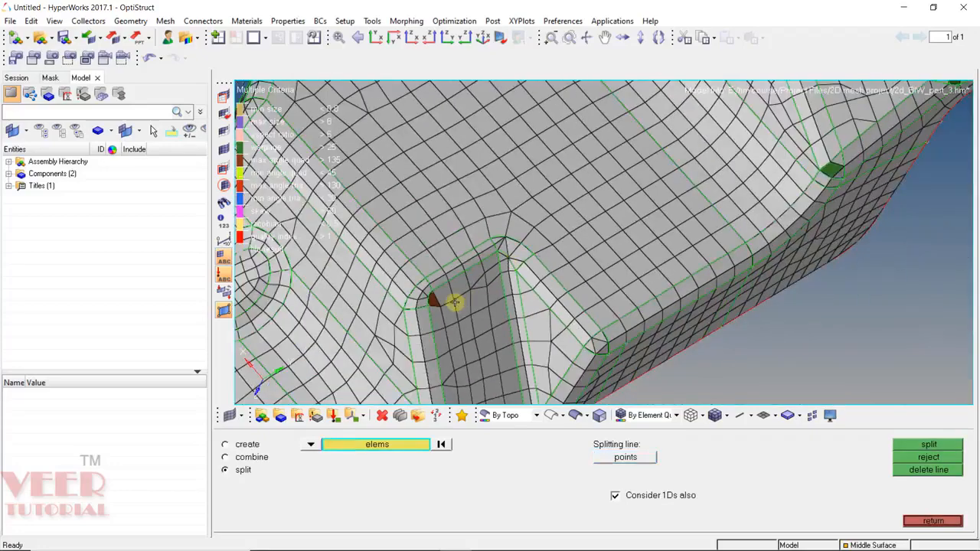
{"action": "scroll", "coordinate": [493, 165], "scroll_direction": "up", "scroll_amount": 10}
{"action": "left_click", "coordinate": [414, 183]}
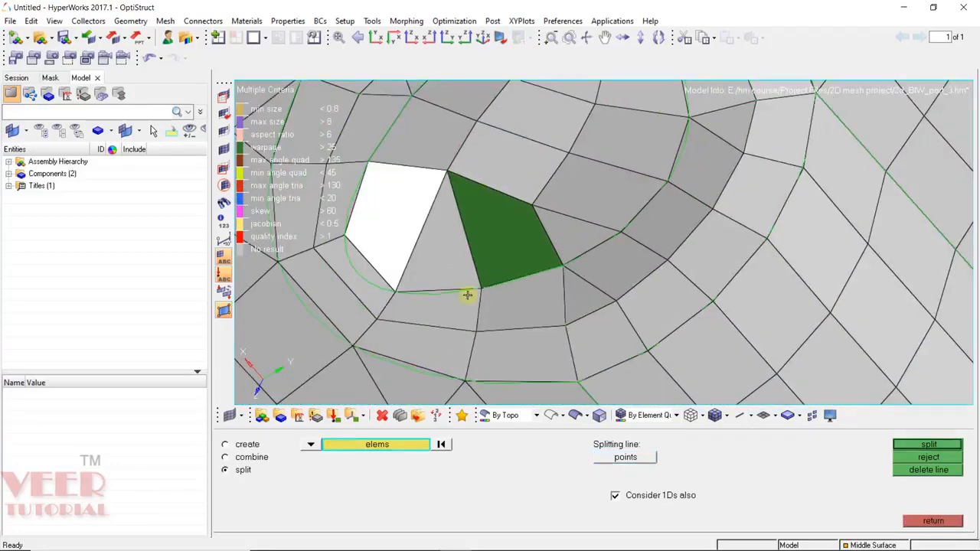
{"action": "left_click", "coordinate": [616, 456]}
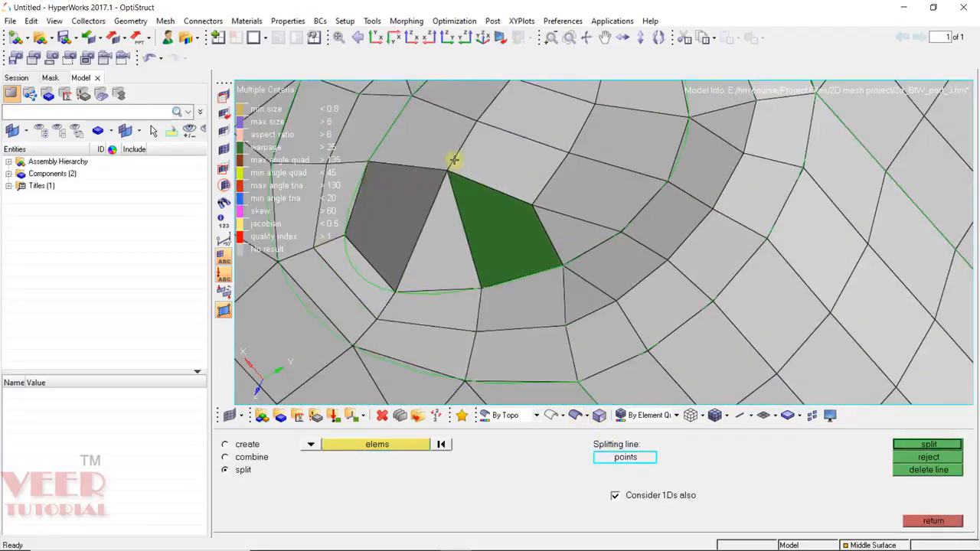
{"action": "middle_click", "coordinate": [474, 188]}
Split the remaining quad failing warpage on the other side of the dimple's tria diagonally into two trias.
{"action": "left_click", "coordinate": [494, 215]}
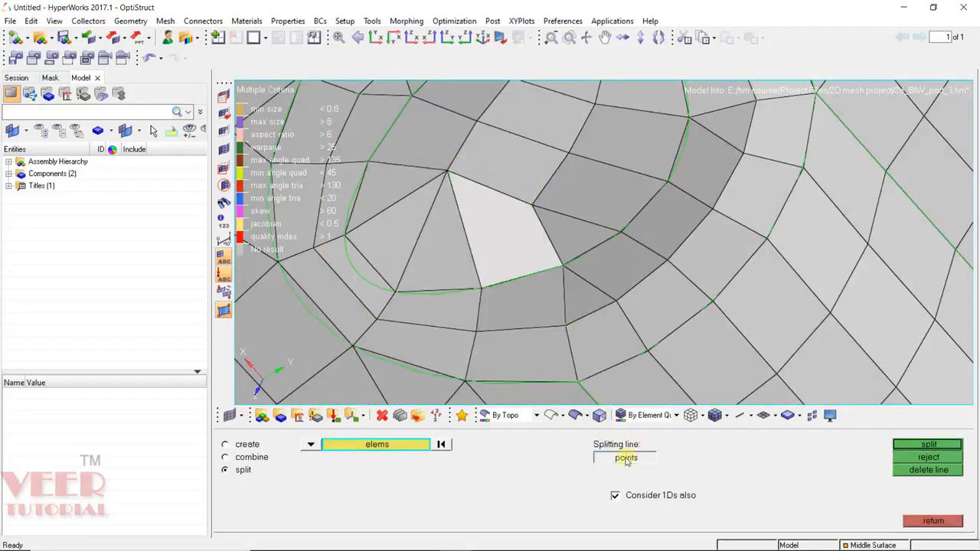
{"action": "left_click", "coordinate": [625, 457]}
{"action": "left_click", "coordinate": [534, 202]}
{"action": "left_click", "coordinate": [474, 301]}
{"action": "middle_click", "coordinate": [475, 304]}
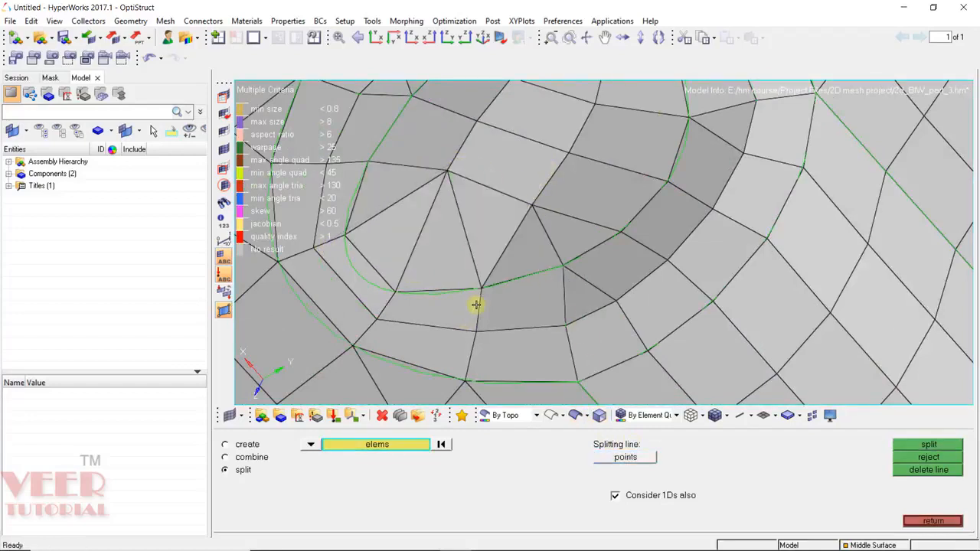
Try to remesh the trias and adjoining quads inside the round dimple with mixed elements at size 5.
{"action": "key", "text": "F12"}
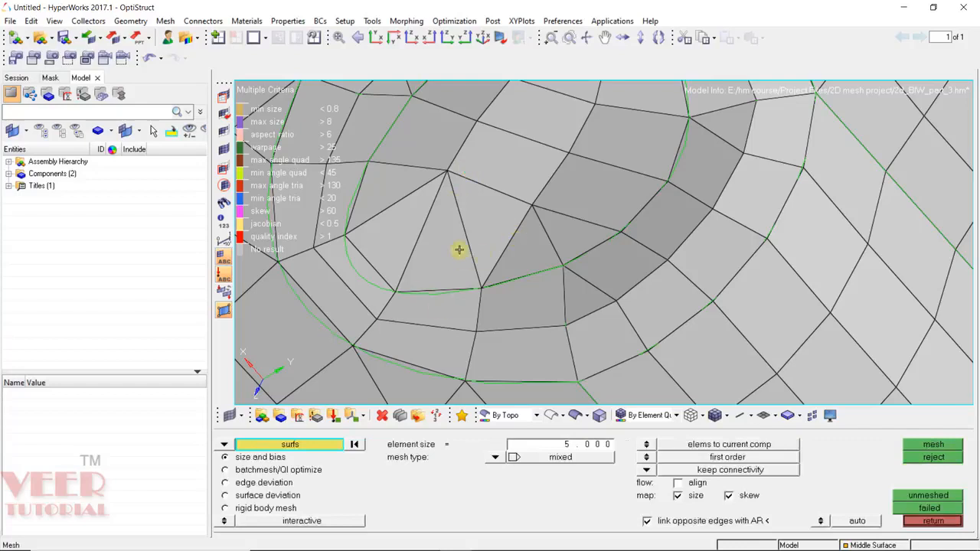
{"action": "left_click", "coordinate": [224, 443]}
{"action": "left_click", "coordinate": [256, 448]}
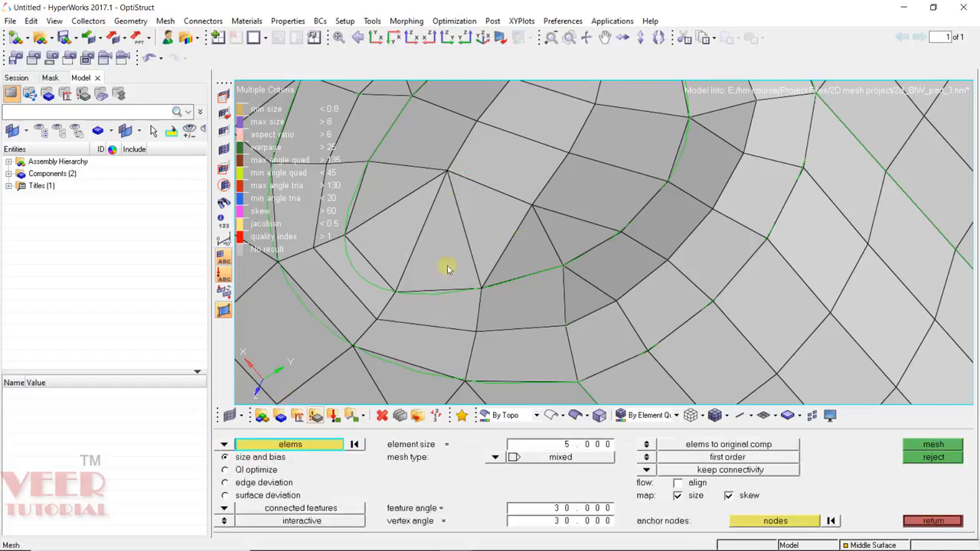
{"action": "left_click", "coordinate": [482, 233]}
{"action": "left_click", "coordinate": [520, 246]}
{"action": "left_click", "coordinate": [389, 245]}
{"action": "left_click", "coordinate": [425, 149]}
{"action": "left_click", "coordinate": [514, 174]}
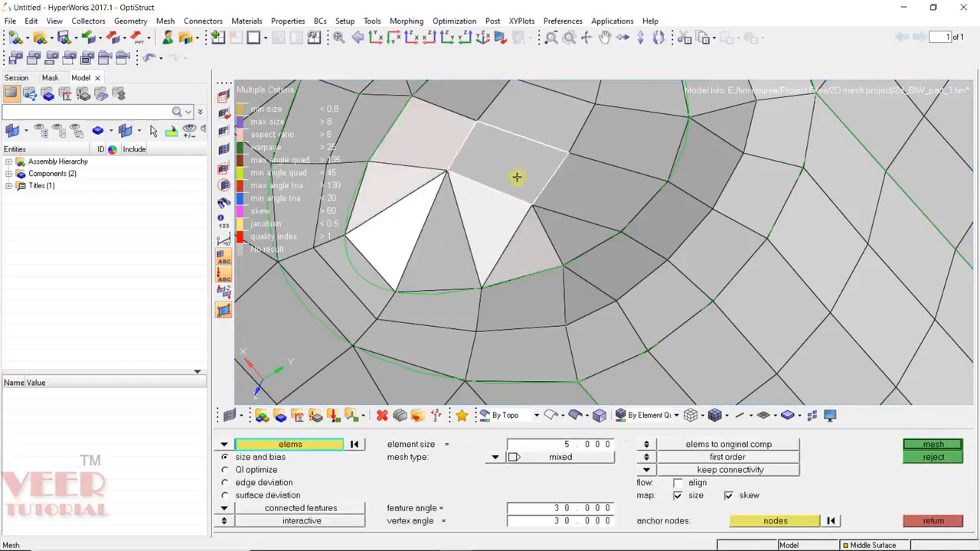
{"action": "left_click", "coordinate": [566, 201]}
{"action": "left_click", "coordinate": [468, 257]}
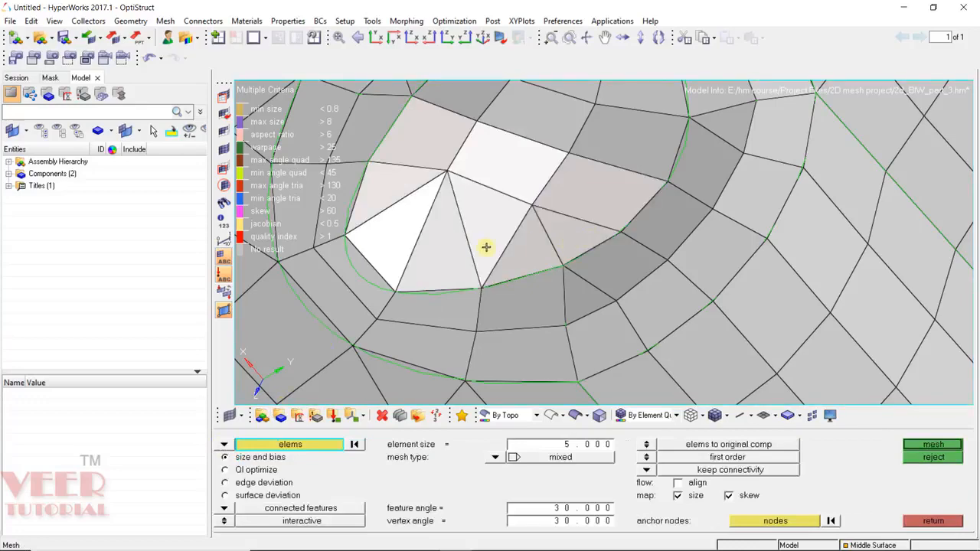
{"action": "middle_click", "coordinate": [487, 246]}
{"action": "middle_click", "coordinate": [517, 205]}
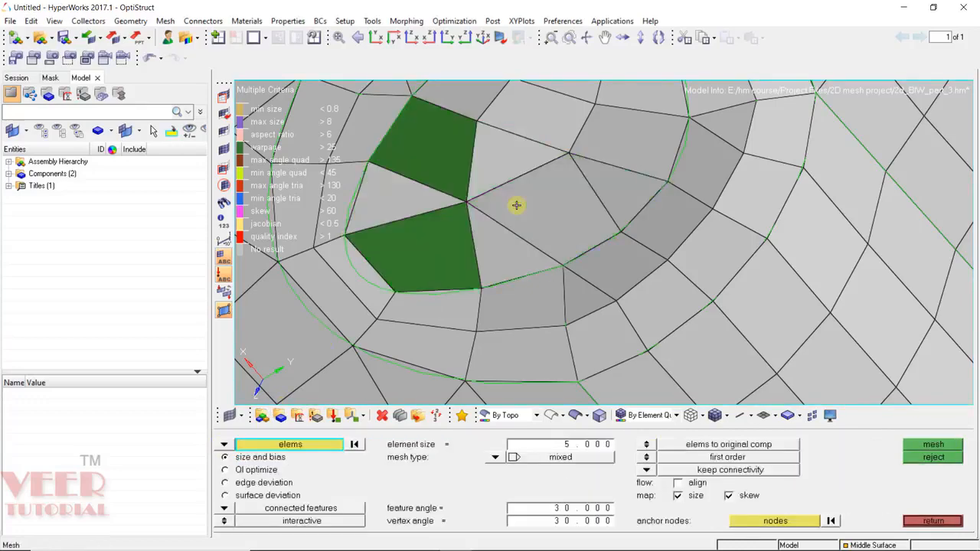
{"action": "key", "text": "ctrl+z"}
{"action": "key", "text": "Escape"}
Split the warped quad at the flange bend corner of the recess near the round hole diagonally into two trias.
{"action": "scroll", "coordinate": [511, 168], "scroll_direction": "down", "scroll_amount": 7, "text": "ctrl"}
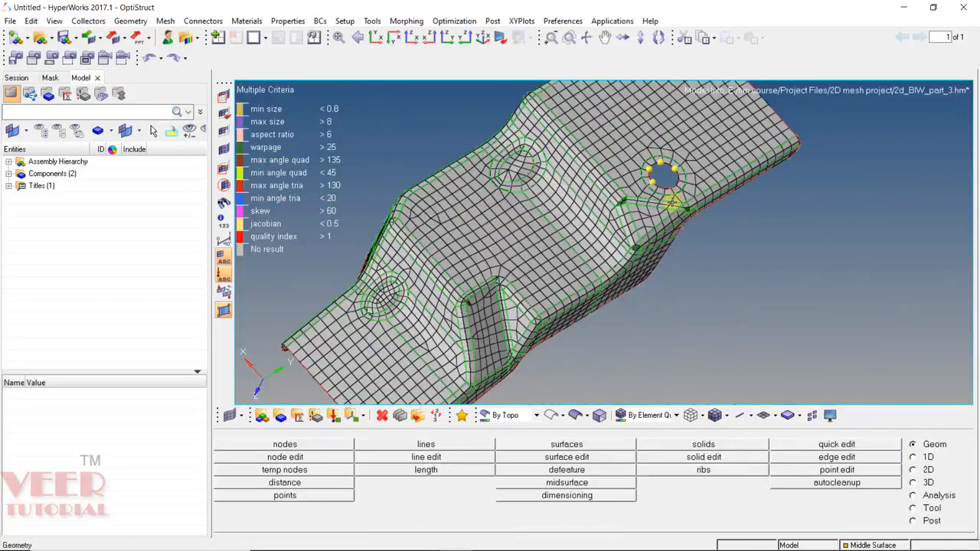
{"action": "scroll", "coordinate": [671, 202], "scroll_direction": "up", "scroll_amount": 8, "text": "ctrl"}
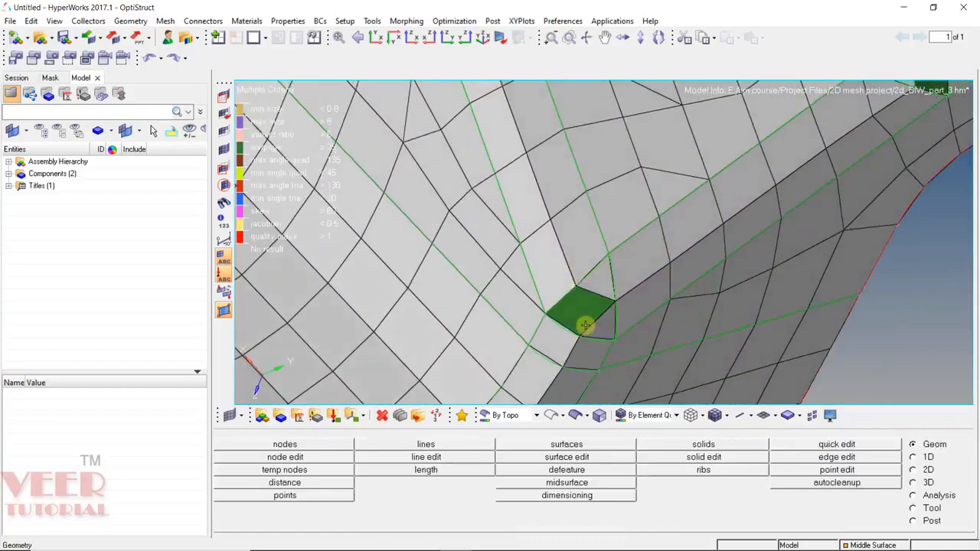
{"action": "key", "text": "F6"}
{"action": "left_click", "coordinate": [590, 315]}
{"action": "left_click", "coordinate": [621, 458]}
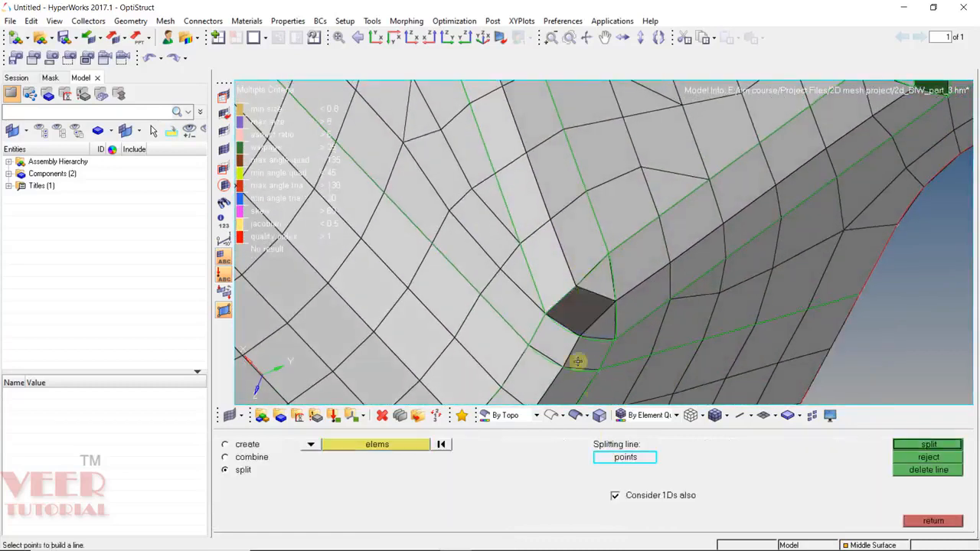
{"action": "left_click", "coordinate": [579, 290]}
{"action": "left_click", "coordinate": [580, 349]}
{"action": "middle_click", "coordinate": [582, 350]}
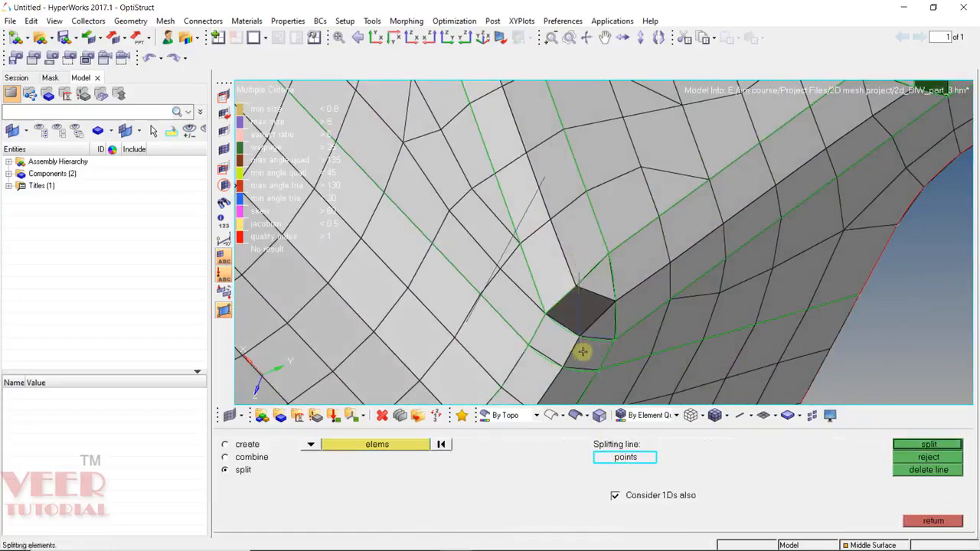
{"action": "scroll", "coordinate": [554, 239], "scroll_direction": "down", "scroll_amount": 5, "text": "ctrl"}
{"action": "left_click_drag", "start_coordinate": [556, 235], "coordinate": [563, 147], "text": "ctrl"}
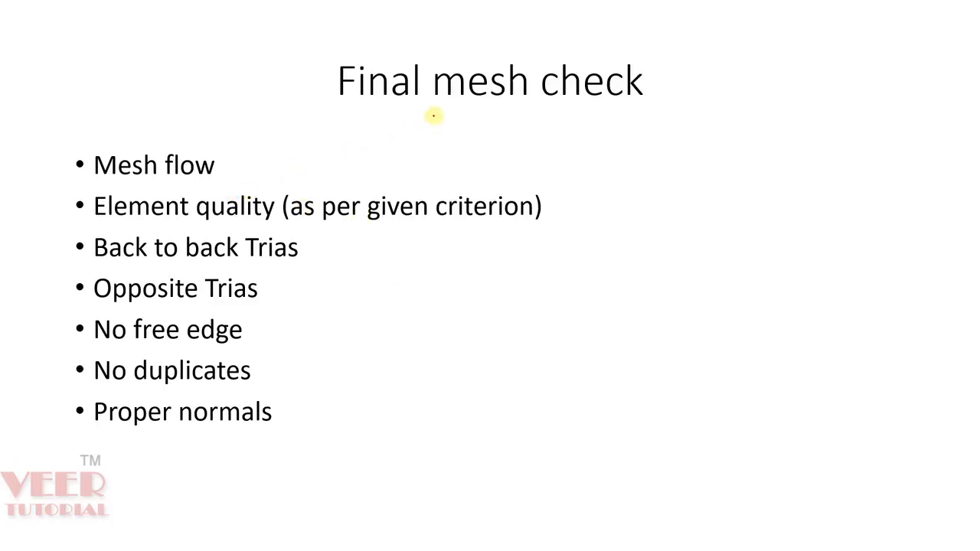
{"action": "left_click_drag", "start_coordinate": [347, 103], "coordinate": [633, 114]}
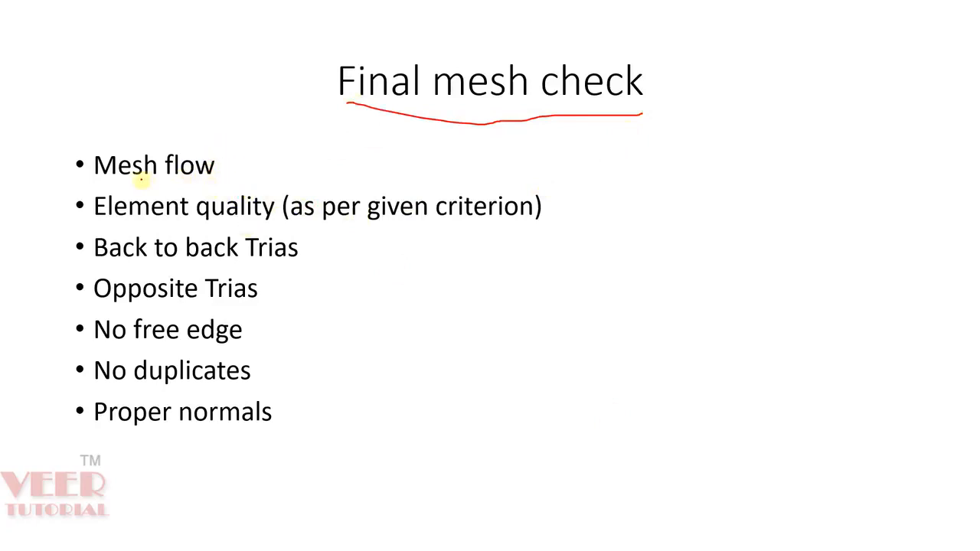
{"action": "left_click_drag", "start_coordinate": [112, 180], "coordinate": [255, 172]}
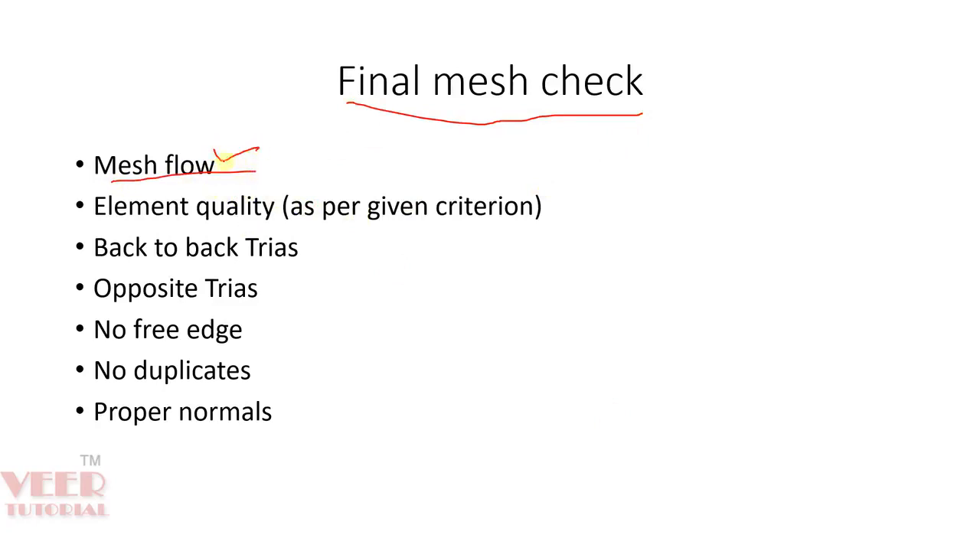
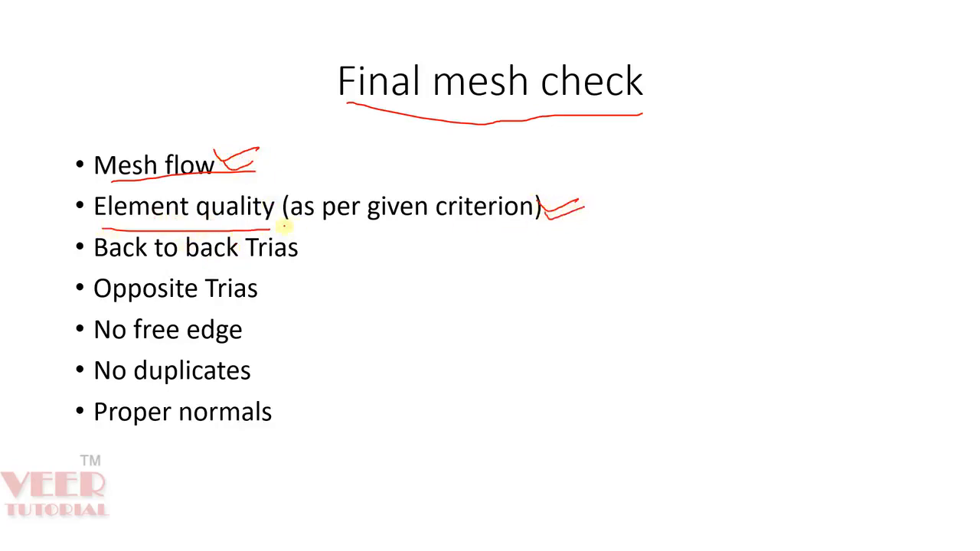
{"action": "left_click_drag", "start_coordinate": [312, 218], "coordinate": [512, 221]}
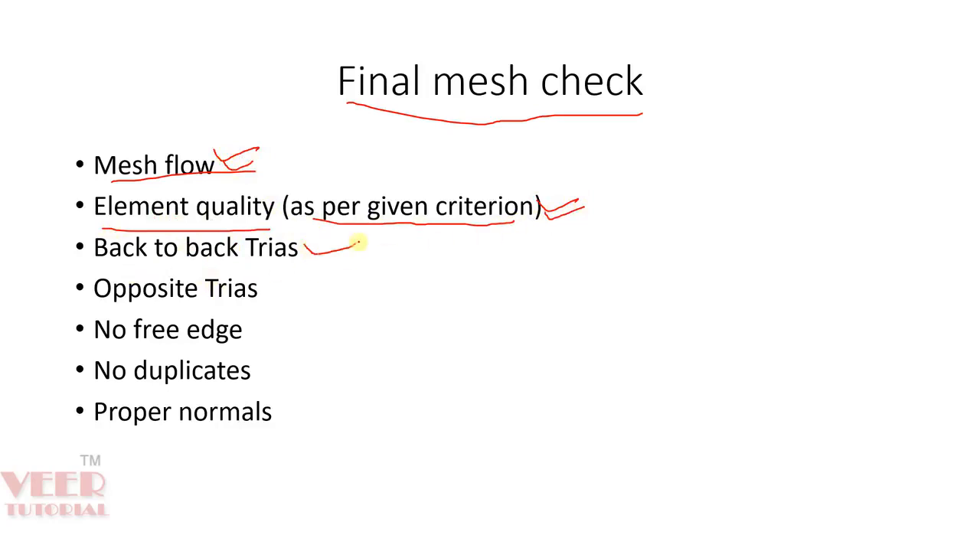
{"action": "left_click_drag", "start_coordinate": [326, 257], "coordinate": [406, 250]}
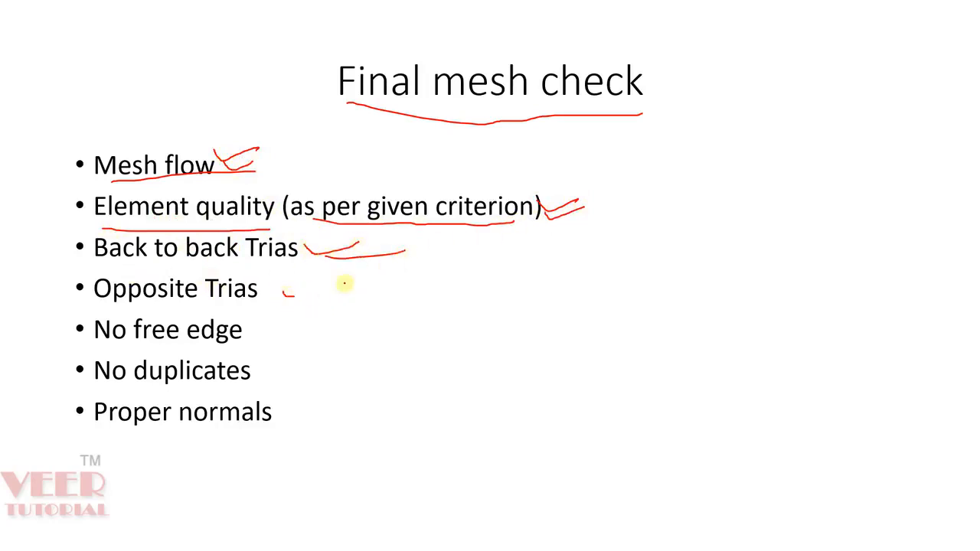
{"action": "left_click_drag", "start_coordinate": [255, 337], "coordinate": [315, 319]}
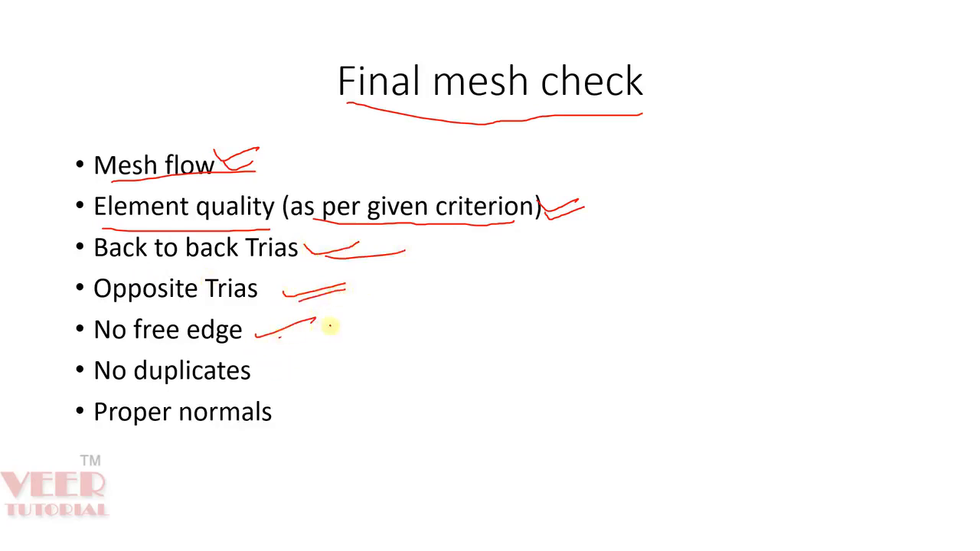
{"action": "left_click_drag", "start_coordinate": [291, 371], "coordinate": [337, 359]}
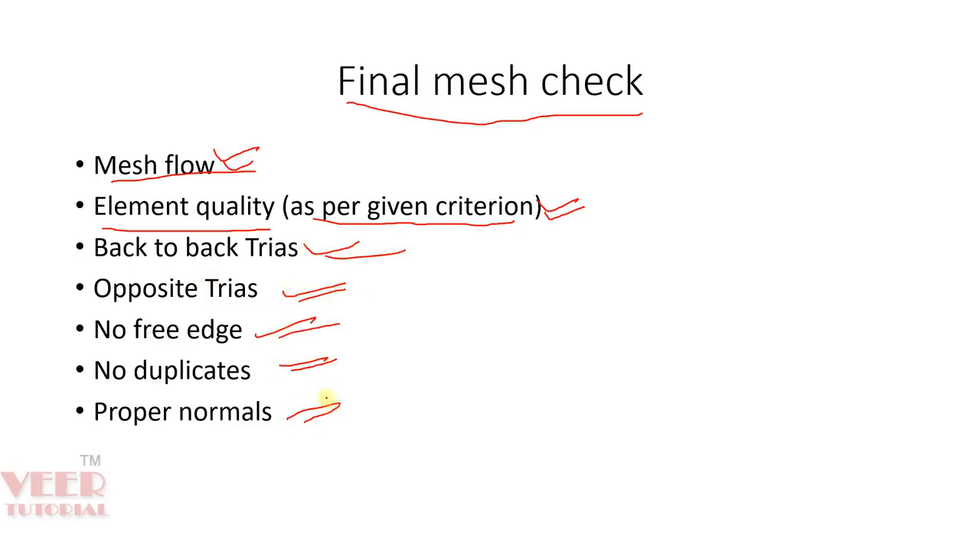
{"action": "left_click_drag", "start_coordinate": [47, 333], "coordinate": [41, 432]}
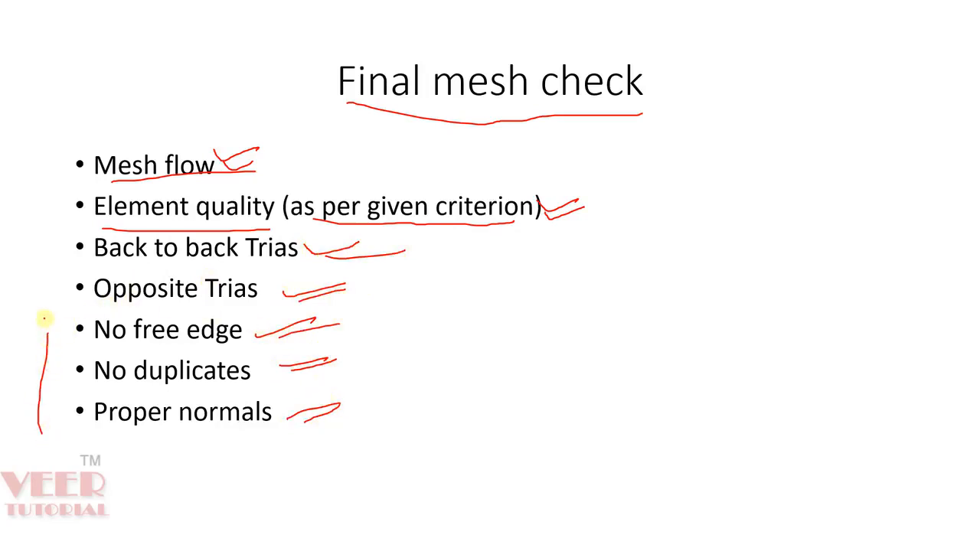
{"action": "mouse_move", "coordinate": [43, 317]}
{"action": "left_mouse_down"}
{"action": "mouse_move", "coordinate": [284, 303]}
{"action": "mouse_move", "coordinate": [317, 470]}
{"action": "mouse_move", "coordinate": [4, 498]}
{"action": "left_mouse_up"}
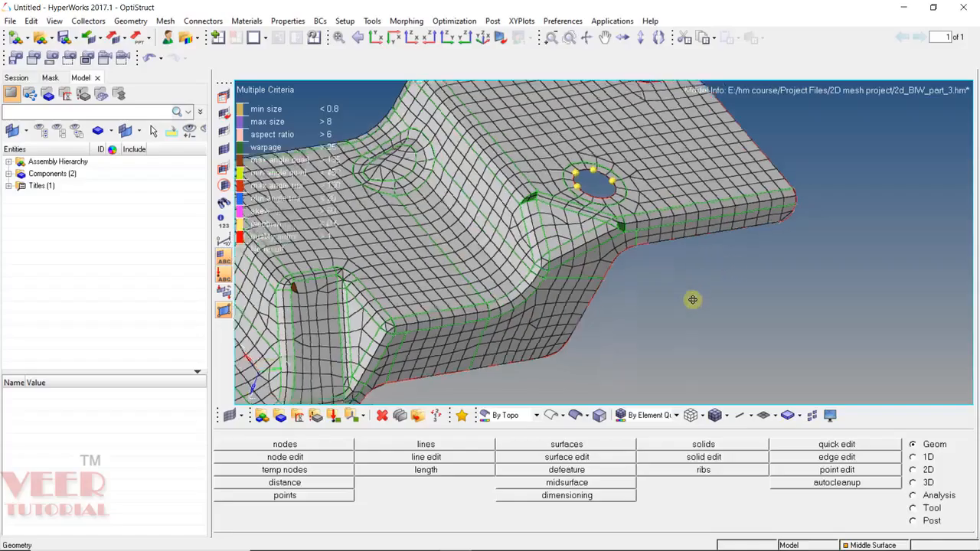
Preview and equivalence the coincident nodes of all displayed elements using a tolerance of 0.1.
{"action": "left_click_drag", "start_coordinate": [691, 298], "coordinate": [535, 352], "text": "ctrl"}
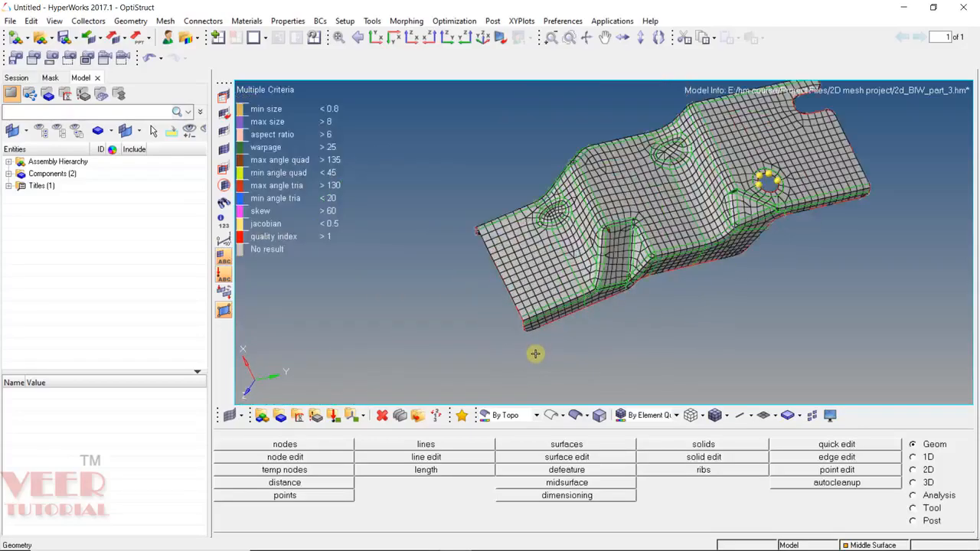
{"action": "key", "text": "shift+F3"}
{"action": "left_click", "coordinate": [292, 443]}
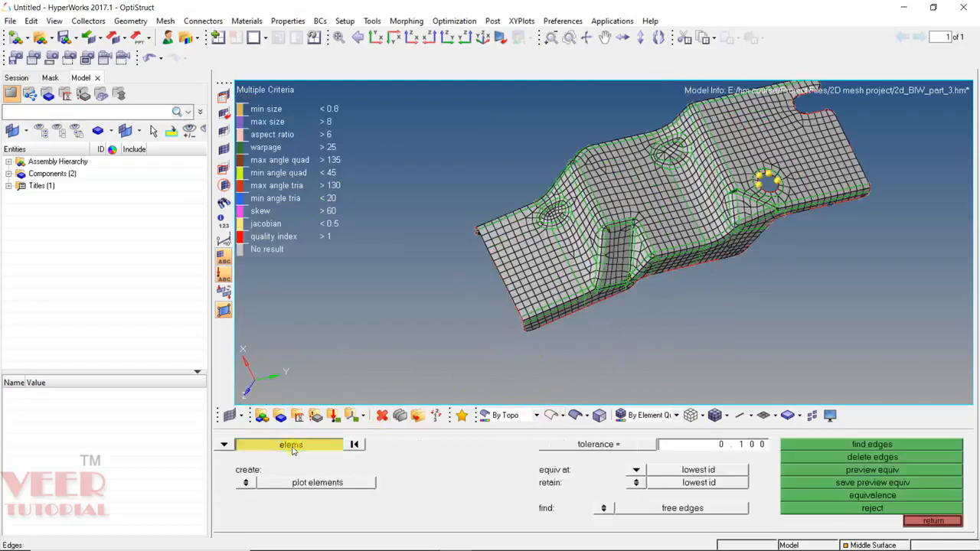
{"action": "left_click", "coordinate": [296, 476]}
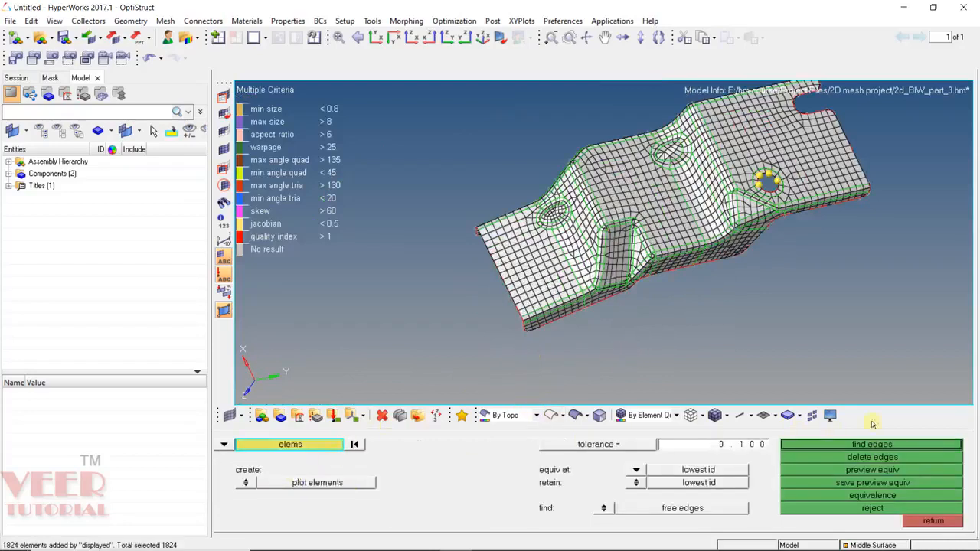
{"action": "left_click", "coordinate": [882, 472]}
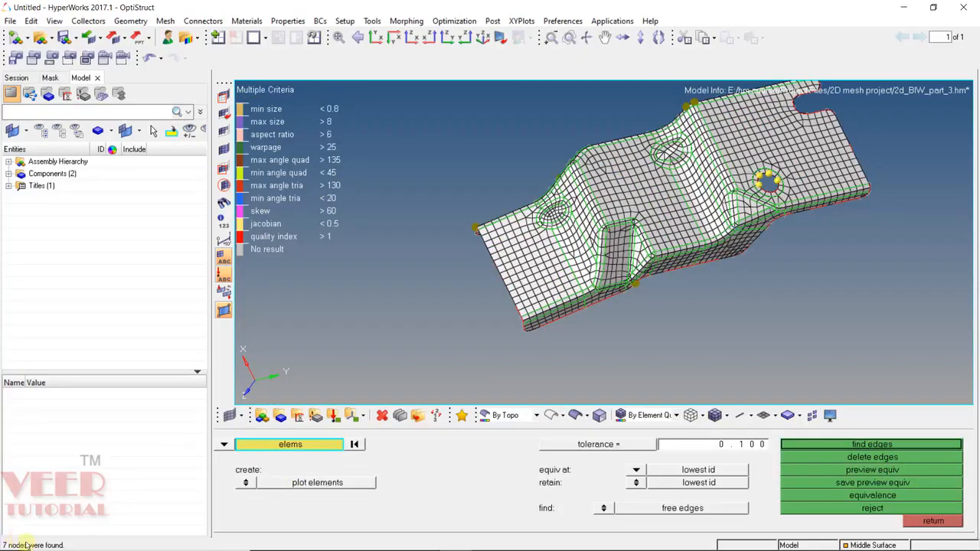
{"action": "left_click", "coordinate": [895, 497]}
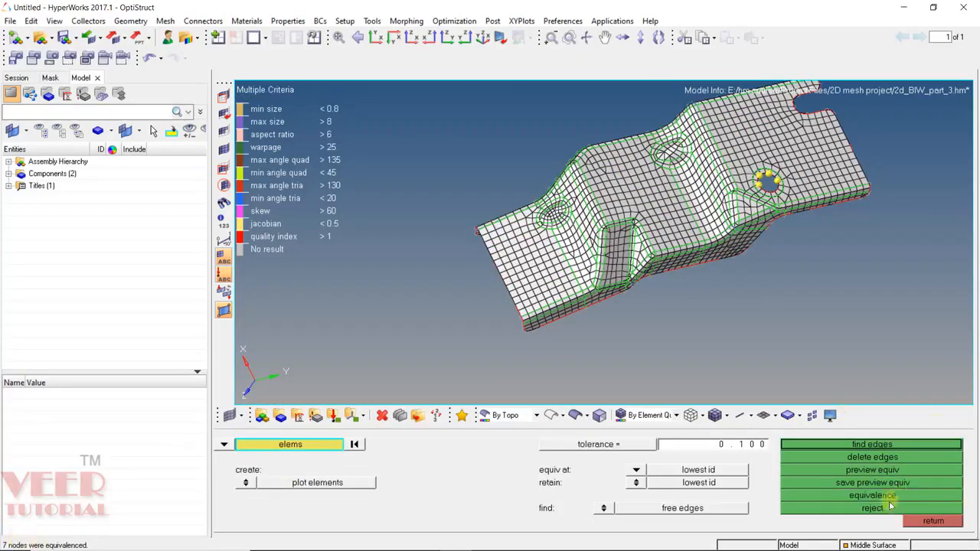
Find the free edges of the displayed elements and set the element colouring to By Comp.
{"action": "left_click", "coordinate": [901, 444]}
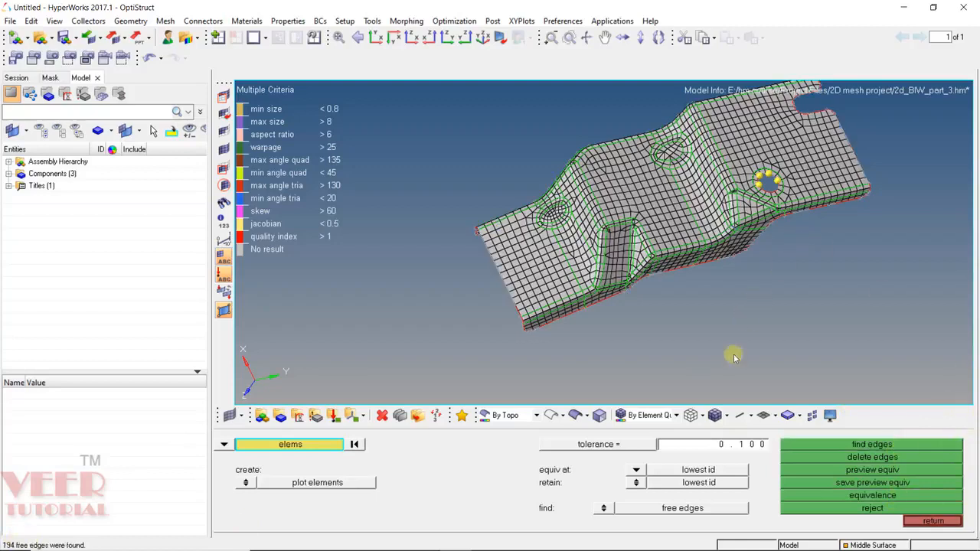
{"action": "left_click", "coordinate": [649, 415]}
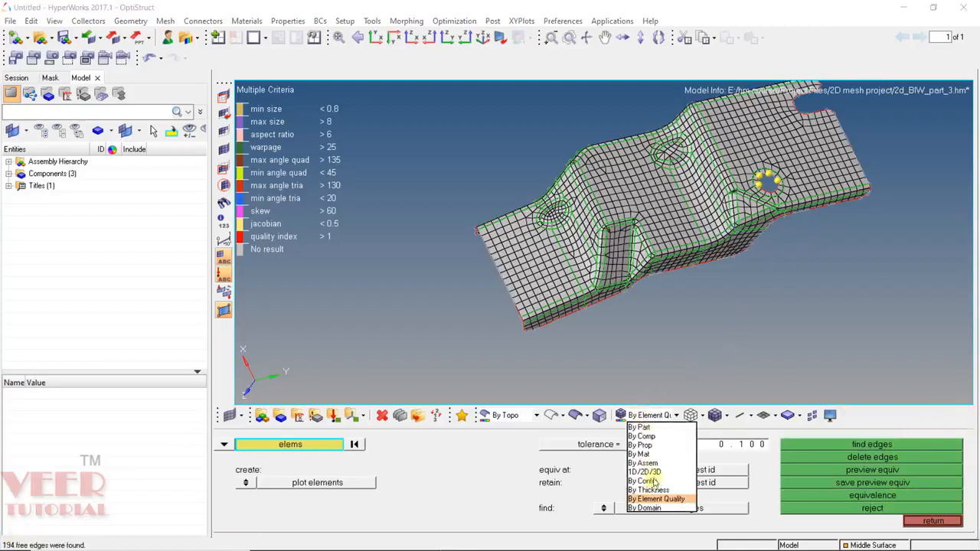
{"action": "left_click", "coordinate": [645, 437]}
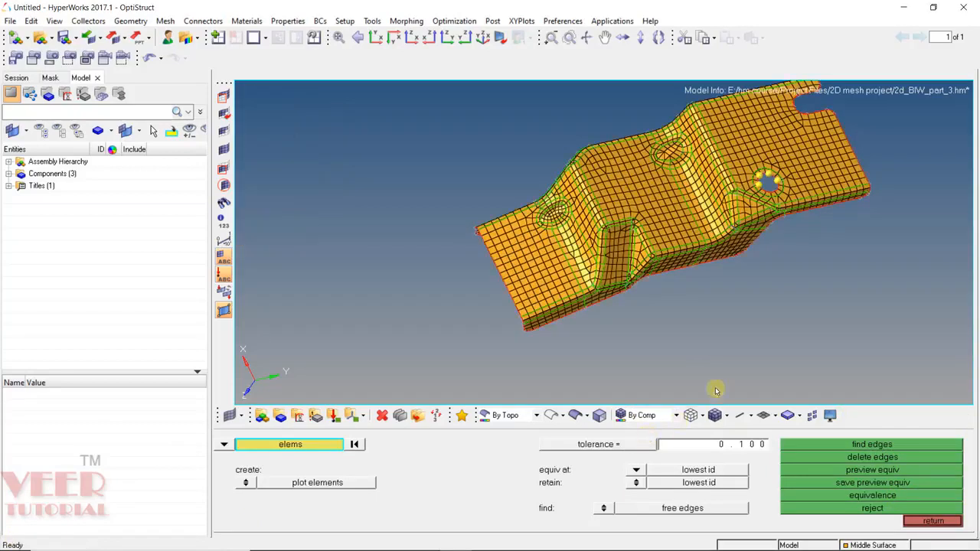
Isolate the ^edges component and examine the free-edge outline around the part's outer boundary and round hole.
{"action": "left_click", "coordinate": [8, 173]}
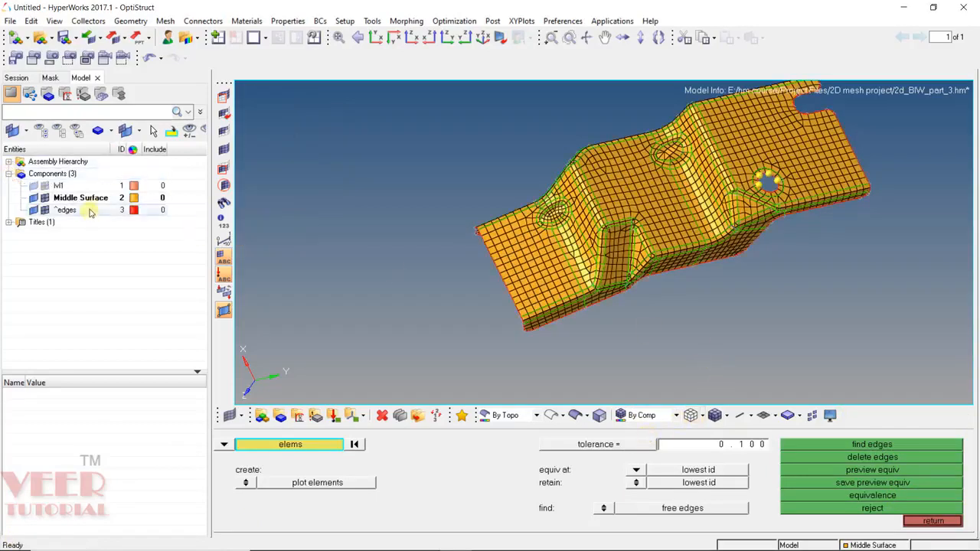
{"action": "left_click", "coordinate": [90, 211]}
{"action": "right_click", "coordinate": [90, 211]}
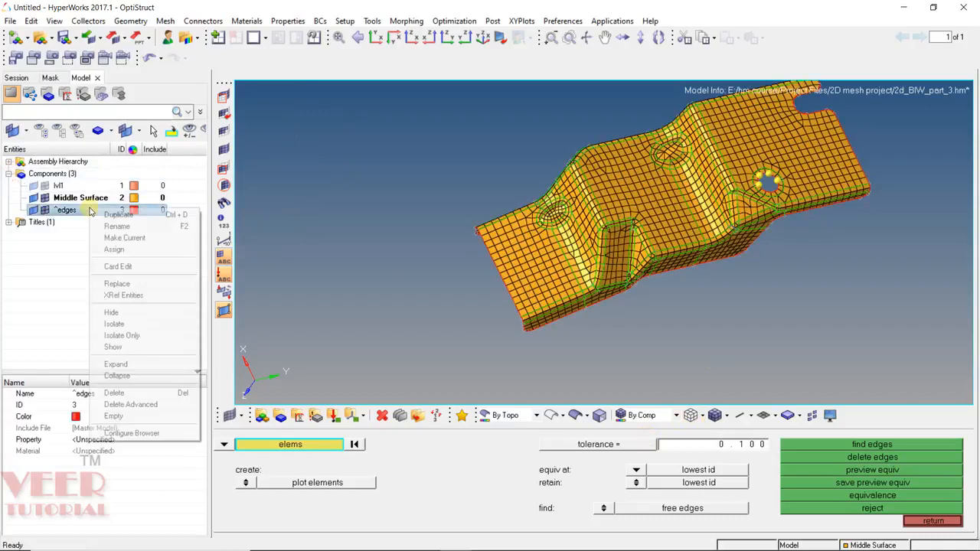
{"action": "left_click", "coordinate": [136, 322]}
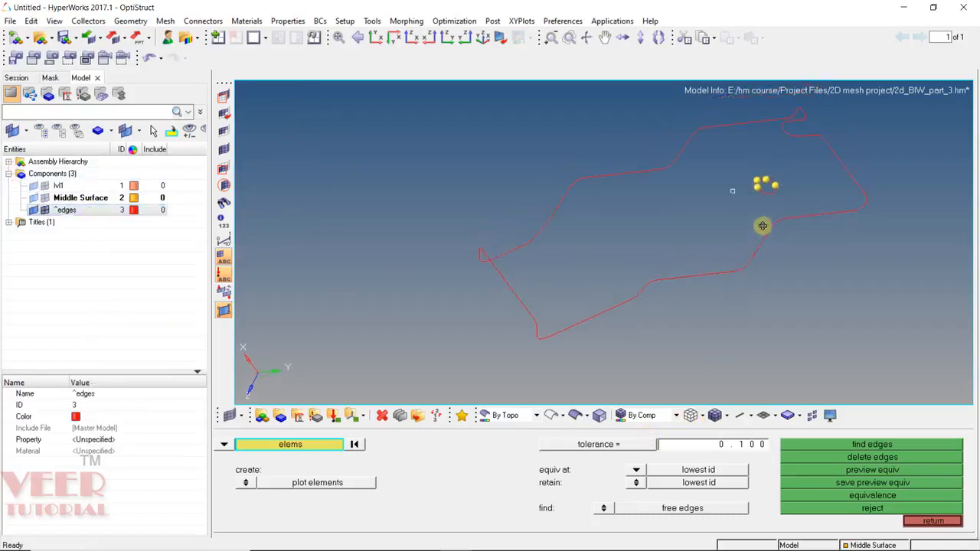
{"action": "scroll", "coordinate": [632, 245], "scroll_direction": "up", "scroll_amount": 5}
{"action": "scroll", "coordinate": [529, 226], "scroll_direction": "up", "scroll_amount": 2}
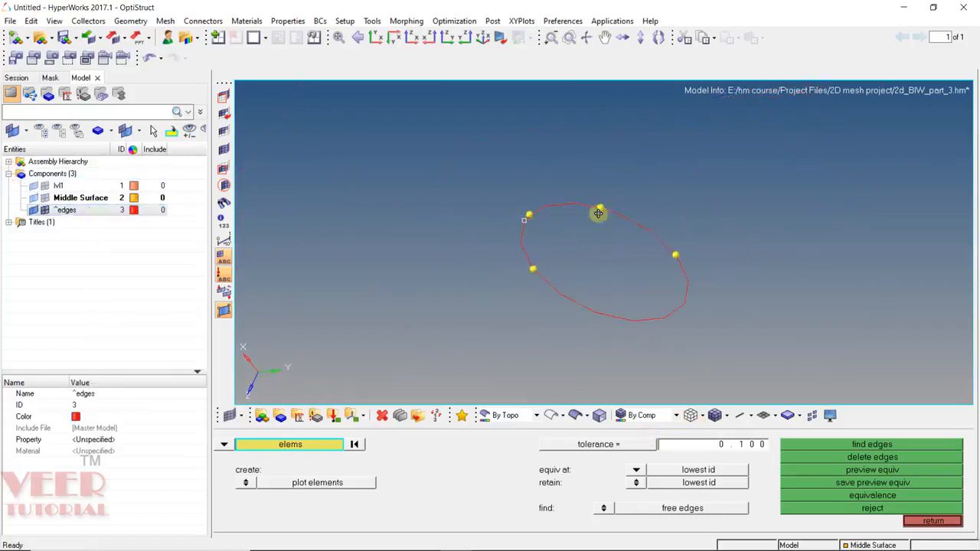
{"action": "scroll", "coordinate": [561, 228], "scroll_direction": "down", "scroll_amount": 10}
{"action": "left_click_drag", "start_coordinate": [599, 212], "coordinate": [609, 251], "text": "ctrl"}
{"action": "scroll", "coordinate": [543, 247], "scroll_direction": "up", "scroll_amount": 4, "text": "ctrl"}
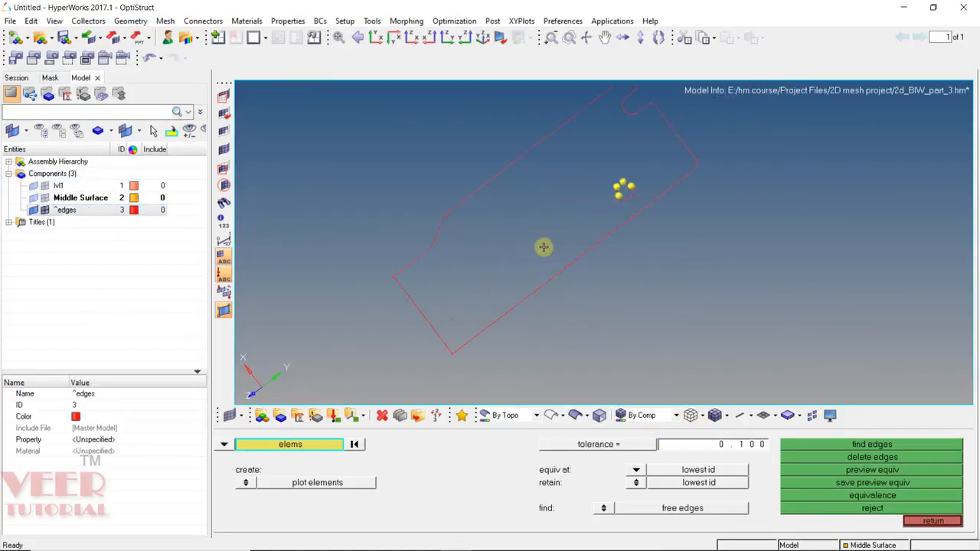
{"action": "scroll", "coordinate": [643, 323], "scroll_direction": "down", "scroll_amount": 3, "text": "ctrl"}
{"action": "left_click_drag", "start_coordinate": [654, 283], "coordinate": [670, 224], "text": "ctrl"}
{"action": "scroll", "coordinate": [613, 248], "scroll_direction": "up", "scroll_amount": 6, "text": "ctrl"}
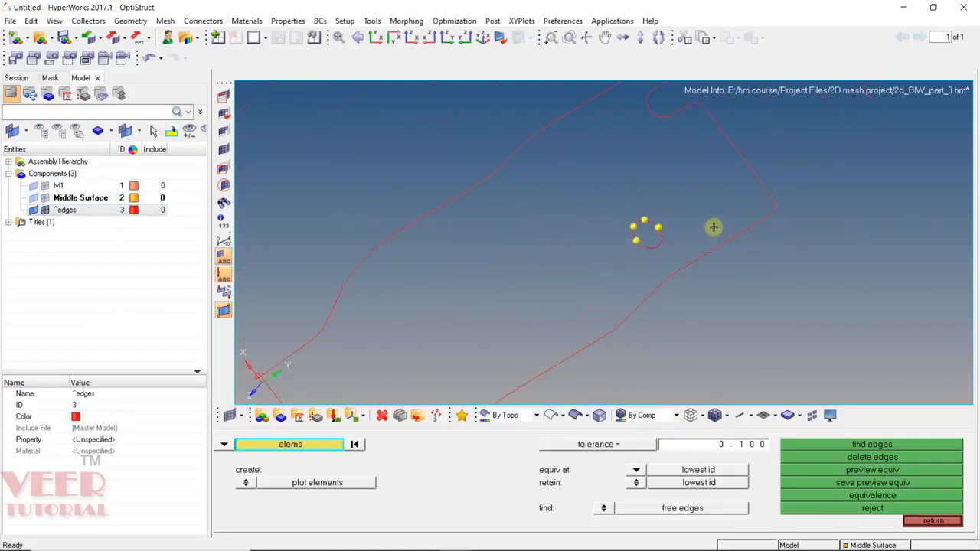
Clear the temporary nodes around the round hole by selecting all displayed nodes.
{"action": "key", "text": "shift+F2"}
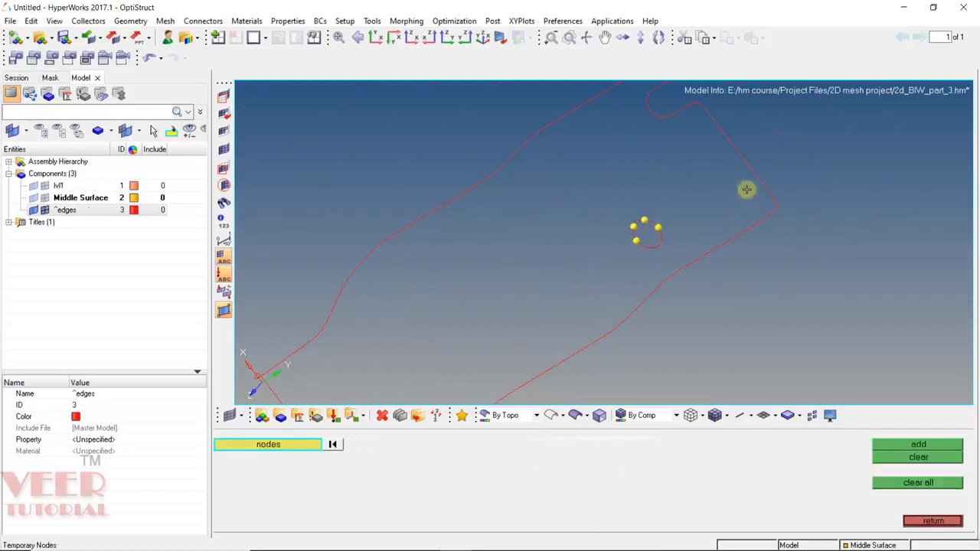
{"action": "left_click", "coordinate": [275, 445]}
{"action": "left_click", "coordinate": [290, 469]}
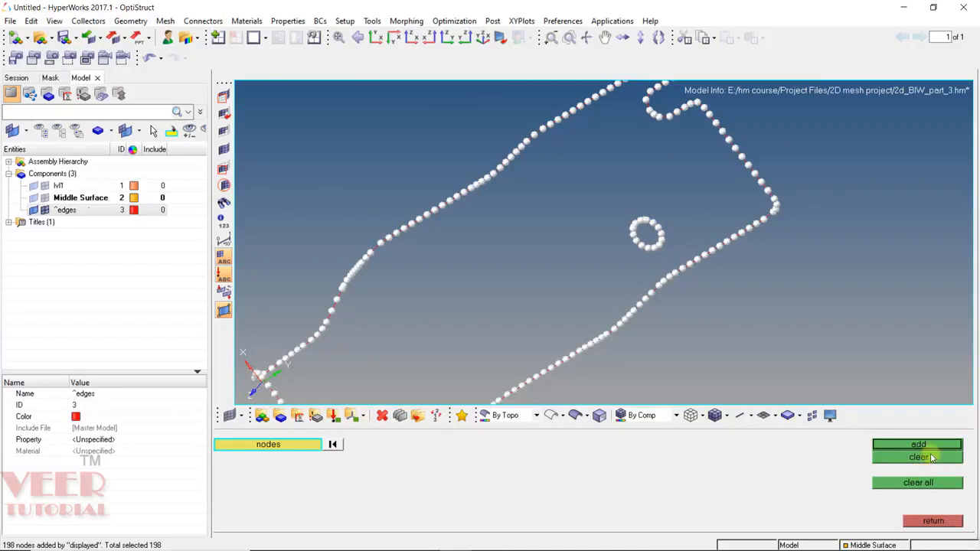
{"action": "left_click", "coordinate": [919, 457]}
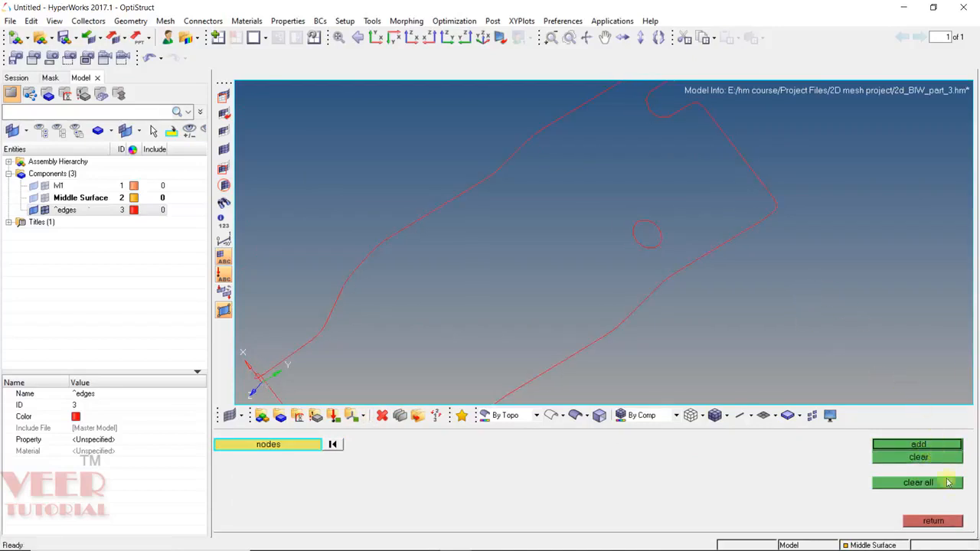
Delete the found free edges and show the Middle Surface component again.
{"action": "key", "text": "shift+F3"}
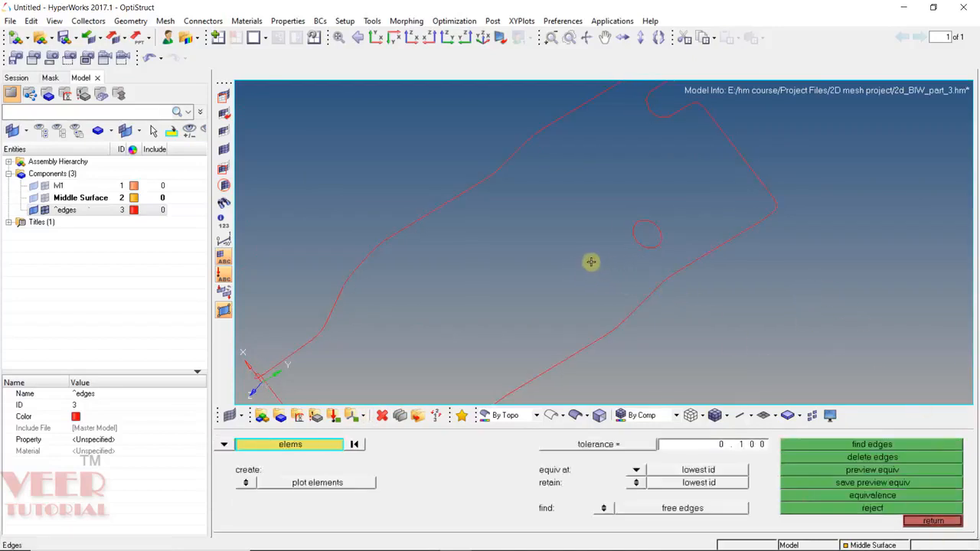
{"action": "left_click", "coordinate": [79, 212]}
{"action": "right_click", "coordinate": [79, 212]}
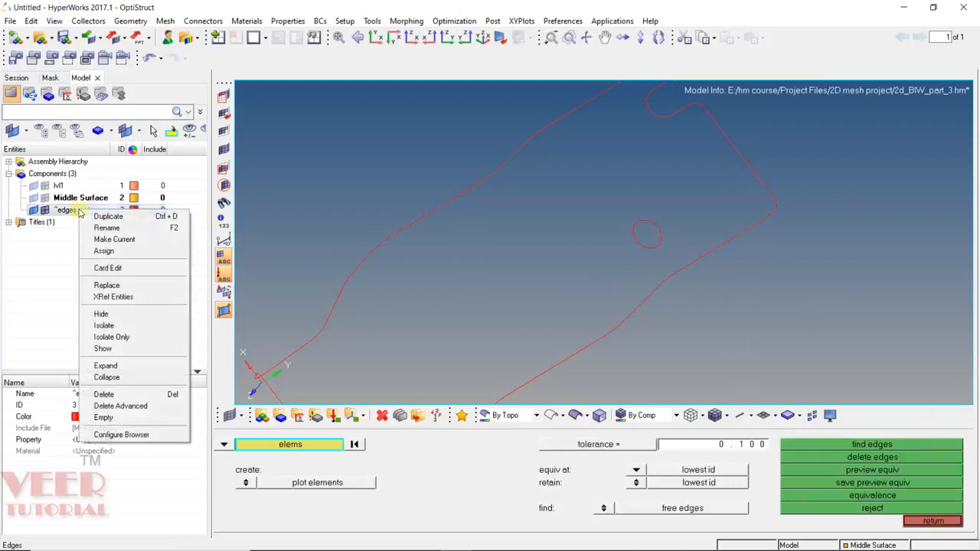
{"action": "left_click", "coordinate": [872, 457]}
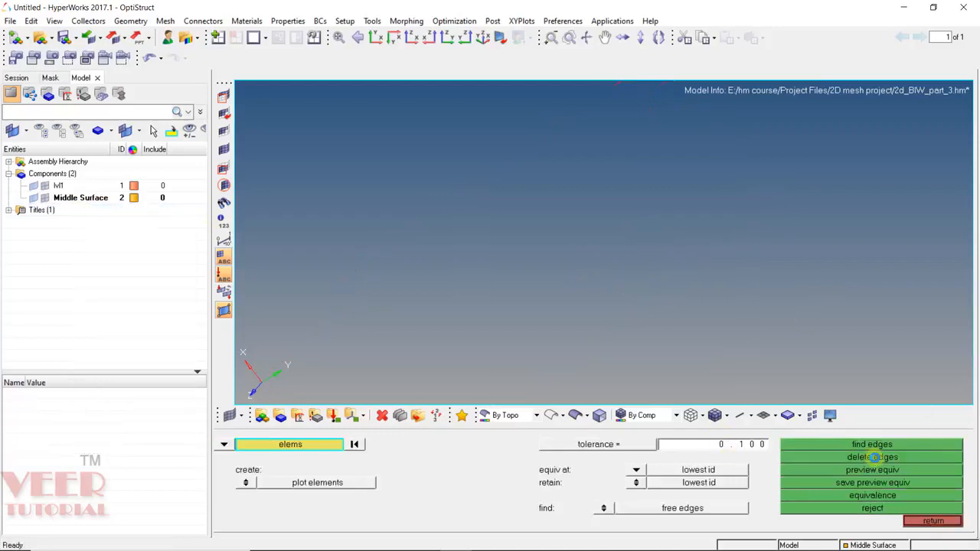
{"action": "left_click", "coordinate": [33, 199]}
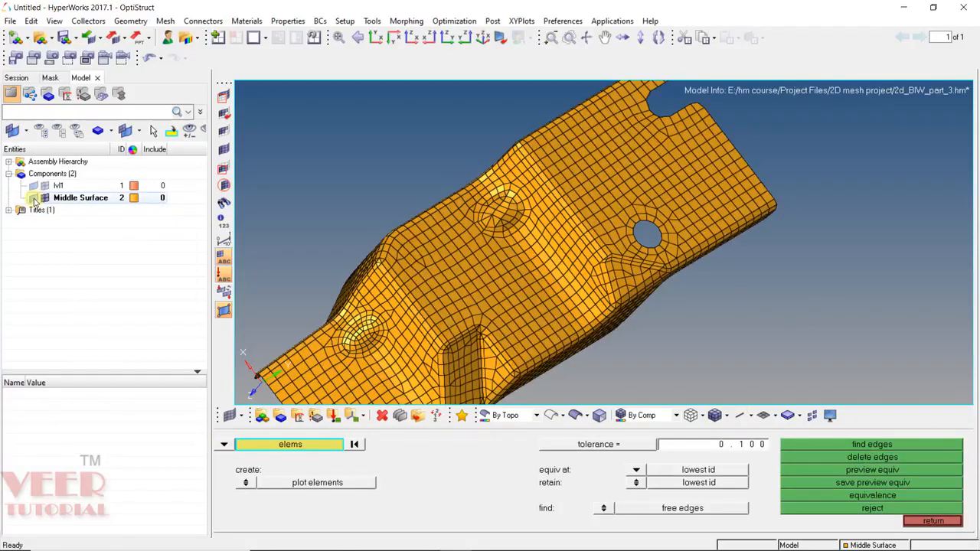
{"action": "scroll", "coordinate": [776, 236], "scroll_direction": "down", "scroll_amount": 5}
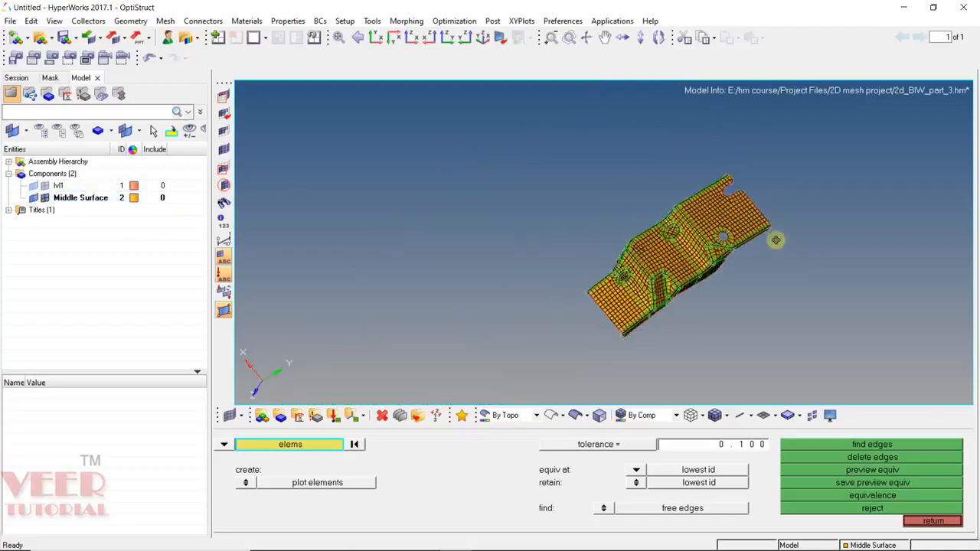
Display the element normals of all displayed 2D elements in colour mode.
{"action": "left_click", "coordinate": [933, 519]}
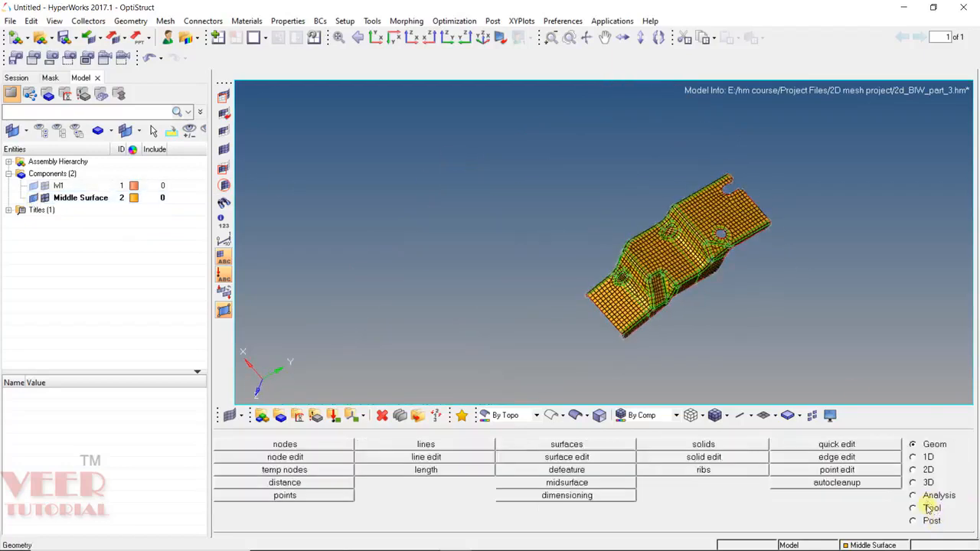
{"action": "left_click", "coordinate": [929, 509]}
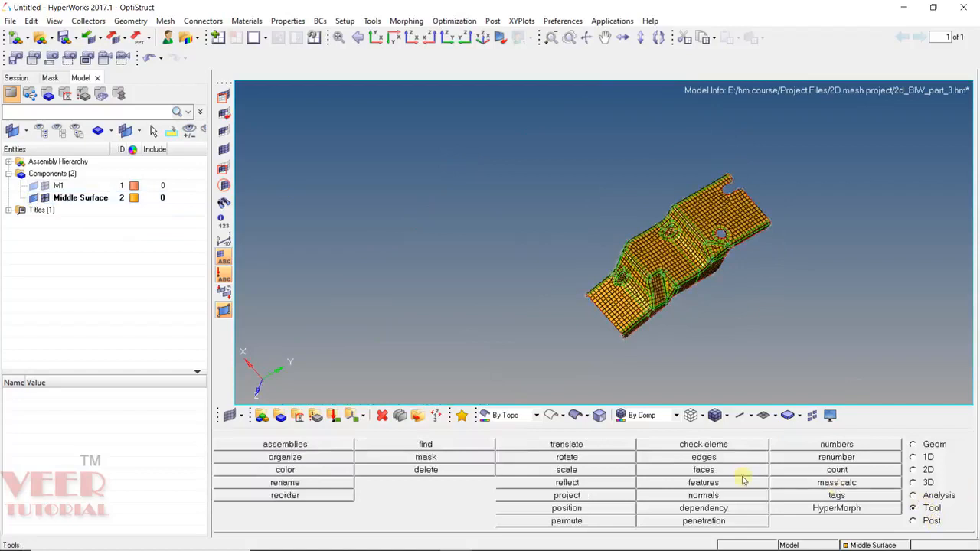
{"action": "left_click", "coordinate": [698, 496]}
{"action": "left_click", "coordinate": [334, 445]}
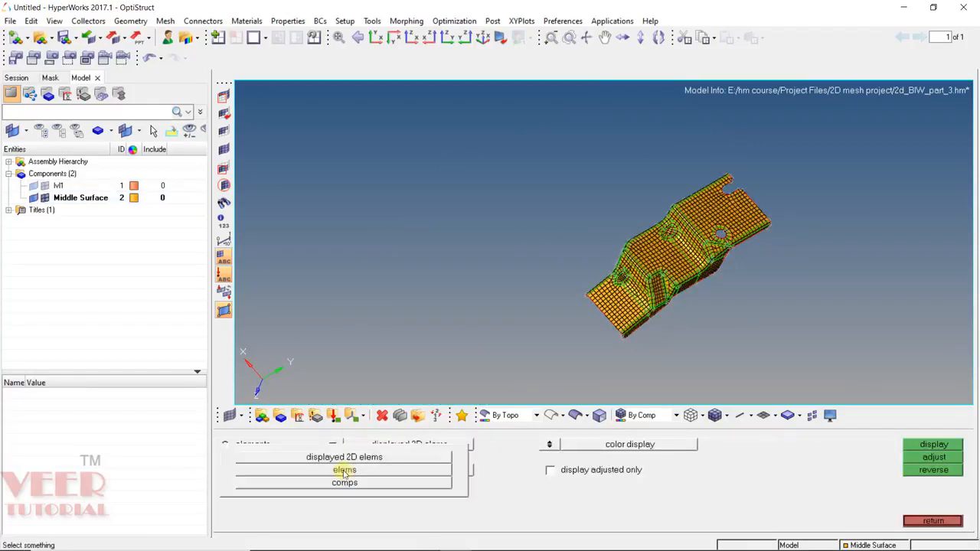
{"action": "left_click", "coordinate": [340, 455]}
{"action": "left_click", "coordinate": [927, 446]}
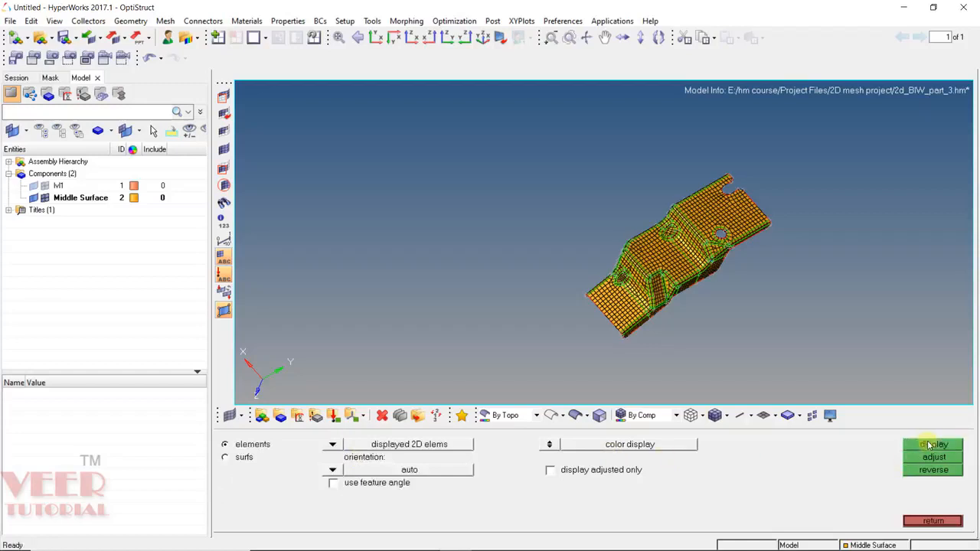
{"action": "left_click_drag", "start_coordinate": [645, 275], "coordinate": [628, 268], "text": "ctrl"}
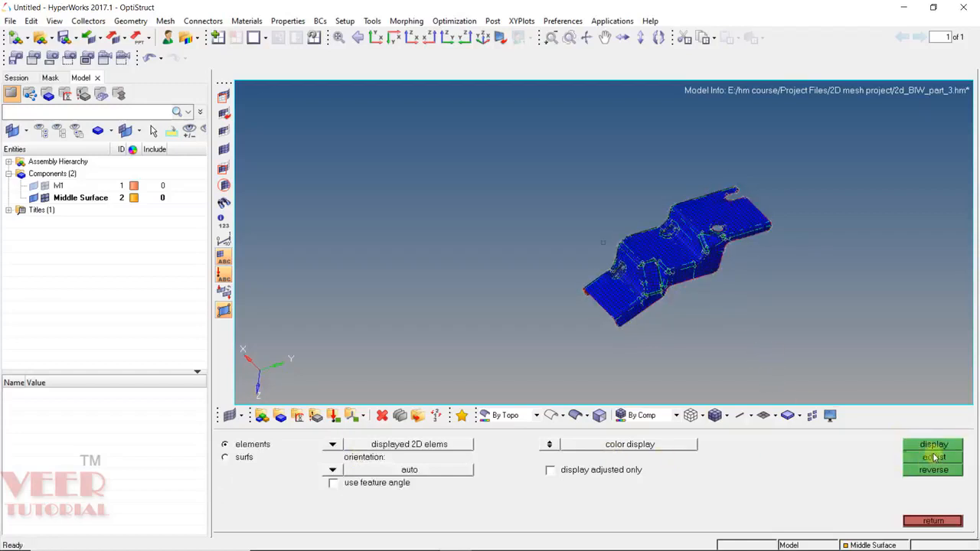
Adjust the normals of the displayed 2D elements with auto orientation and inspect the coloured sides around the flange and round hole.
{"action": "left_click", "coordinate": [922, 456]}
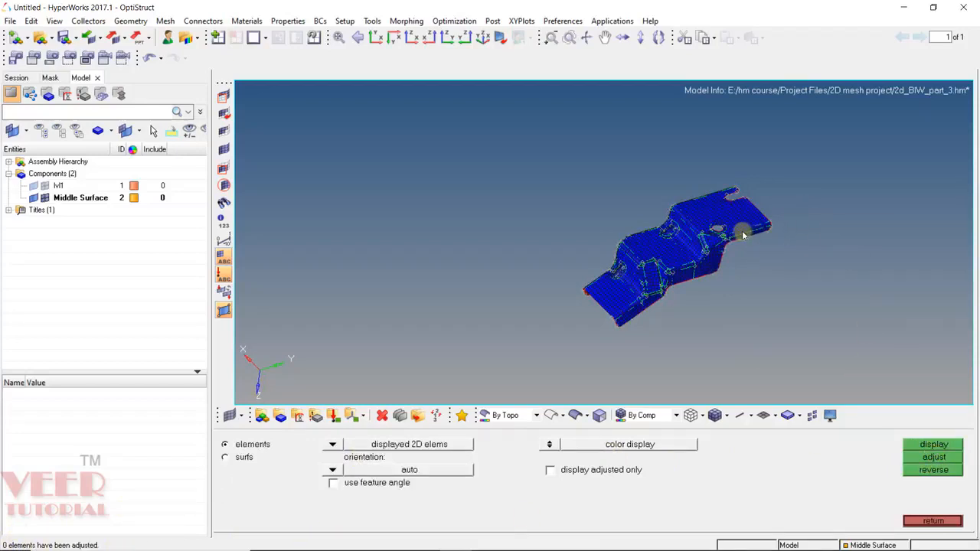
{"action": "left_click_drag", "start_coordinate": [751, 203], "coordinate": [534, 268], "text": "ctrl"}
{"action": "scroll", "coordinate": [731, 285], "scroll_direction": "up", "scroll_amount": 5, "text": "ctrl"}
{"action": "scroll", "coordinate": [682, 266], "scroll_direction": "up", "scroll_amount": 3, "text": "ctrl"}
{"action": "scroll", "coordinate": [527, 238], "scroll_direction": "down", "scroll_amount": 5, "text": "ctrl"}
{"action": "scroll", "coordinate": [529, 244], "scroll_direction": "up", "scroll_amount": 3, "text": "ctrl"}
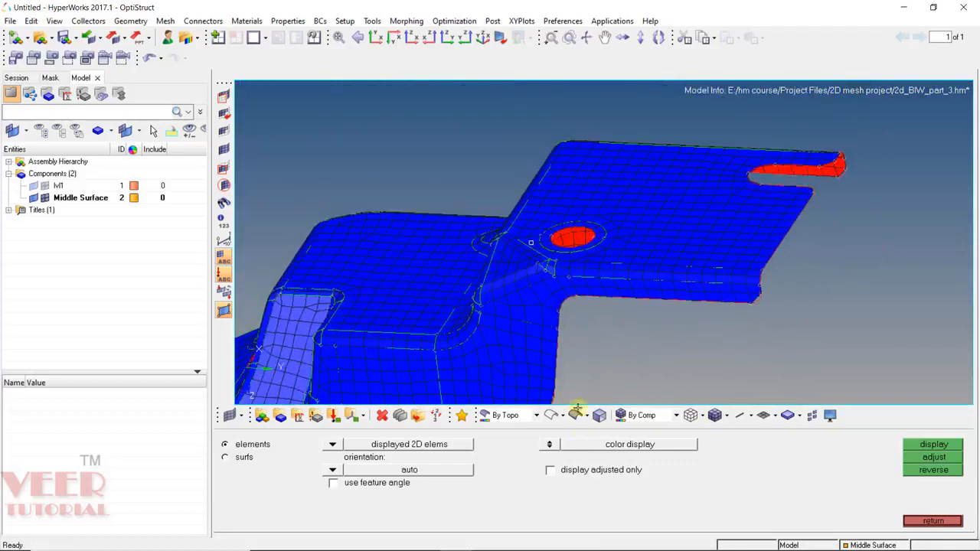
Display the normals of the displayed 2D elements as vectors of size 50 and inspect their direction.
{"action": "left_click", "coordinate": [551, 445]}
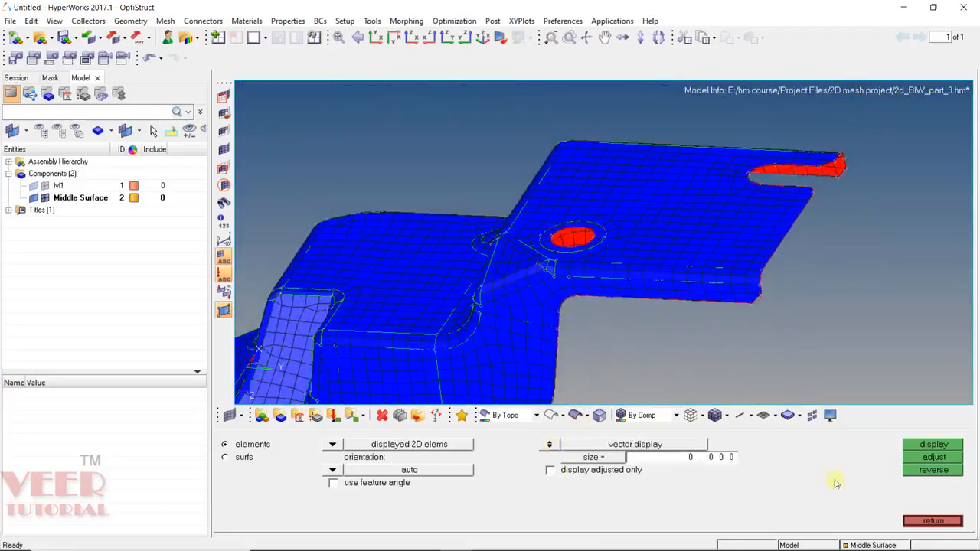
{"action": "left_click", "coordinate": [736, 457]}
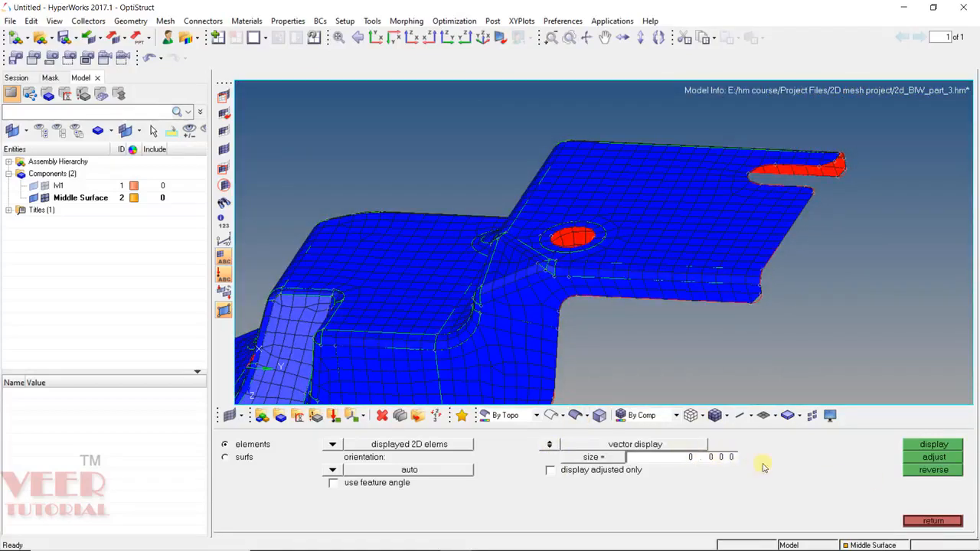
{"action": "left_click", "coordinate": [729, 458]}
{"action": "type", "text": "5"}
{"action": "left_click", "coordinate": [934, 445]}
{"action": "mouse_move", "coordinate": [598, 272]}
{"action": "left_mouse_down", "text": "ctrl"}
{"action": "mouse_move", "coordinate": [544, 209]}
{"action": "mouse_move", "coordinate": [558, 227]}
{"action": "mouse_move", "coordinate": [693, 280]}
{"action": "mouse_move", "coordinate": [627, 277]}
{"action": "mouse_move", "coordinate": [531, 212]}
{"action": "mouse_move", "coordinate": [558, 201]}
{"action": "mouse_move", "coordinate": [634, 221]}
{"action": "mouse_move", "coordinate": [623, 231]}
{"action": "left_mouse_up", "text": "ctrl"}
{"action": "scroll", "coordinate": [697, 286], "scroll_direction": "up", "scroll_amount": 5, "text": "ctrl"}
{"action": "scroll", "coordinate": [634, 221], "scroll_direction": "down", "scroll_amount": 2, "text": "ctrl"}
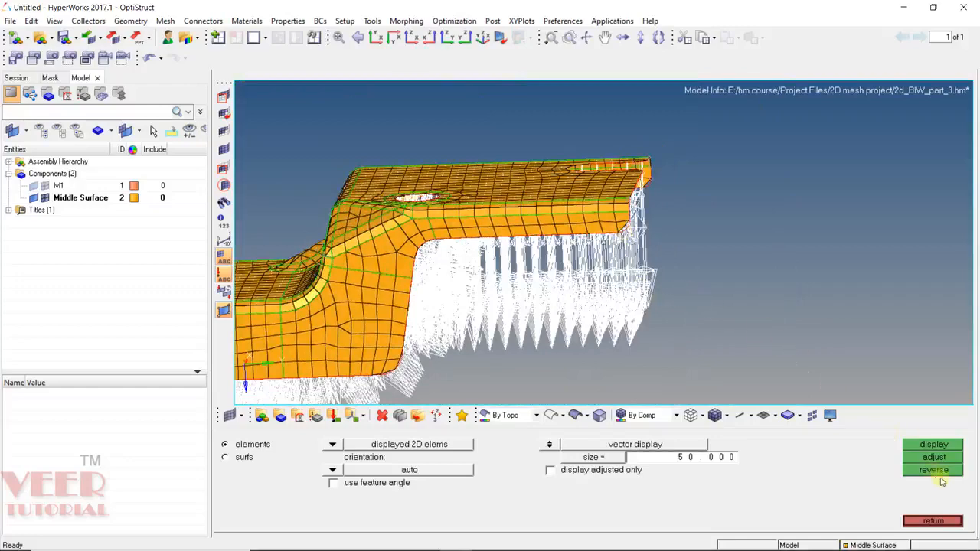
{"action": "left_click", "coordinate": [921, 525]}
Check the part's 2D elements for duplicates.
{"action": "scroll", "coordinate": [584, 243], "scroll_direction": "down", "scroll_amount": 4}
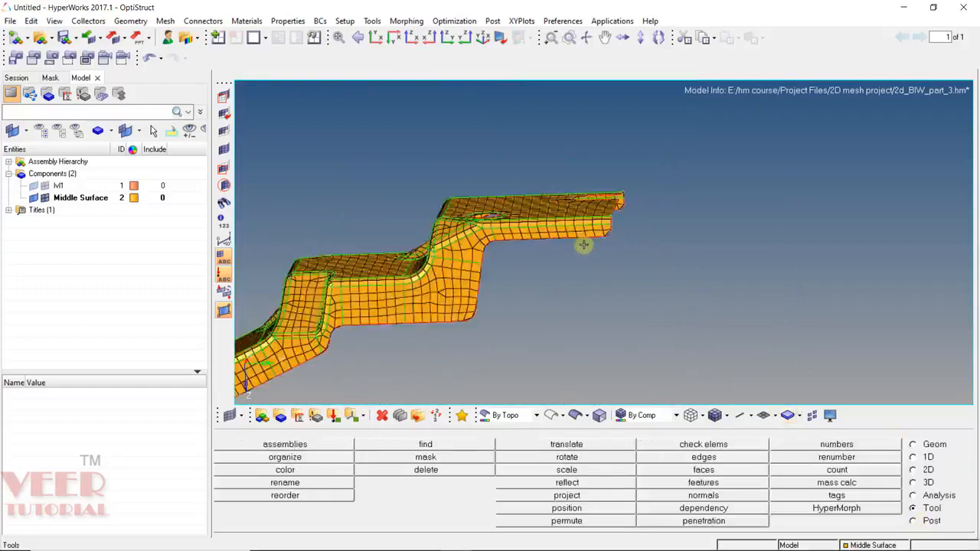
{"action": "left_click_drag", "start_coordinate": [514, 236], "coordinate": [560, 275], "text": "ctrl"}
{"action": "scroll", "coordinate": [559, 276], "scroll_direction": "up", "scroll_amount": 4}
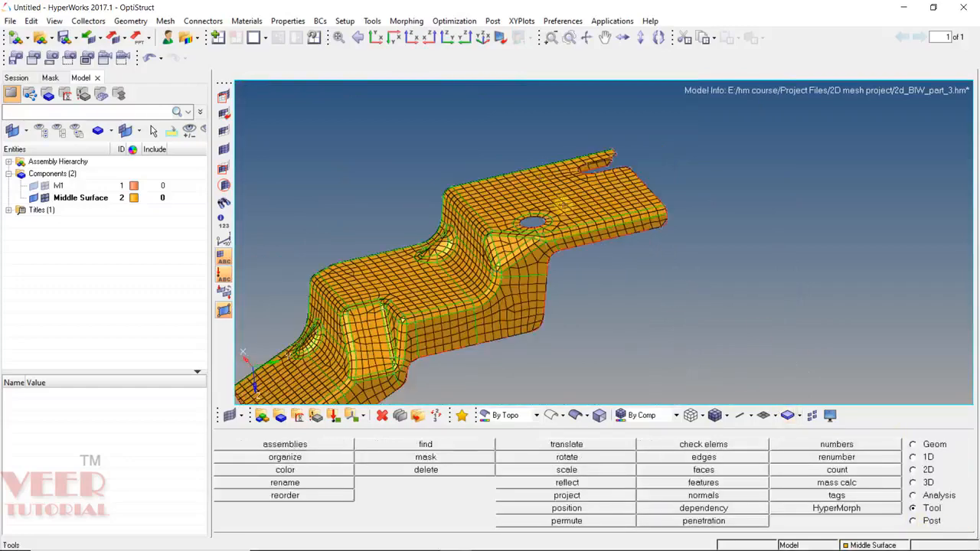
{"action": "key", "text": "F10"}
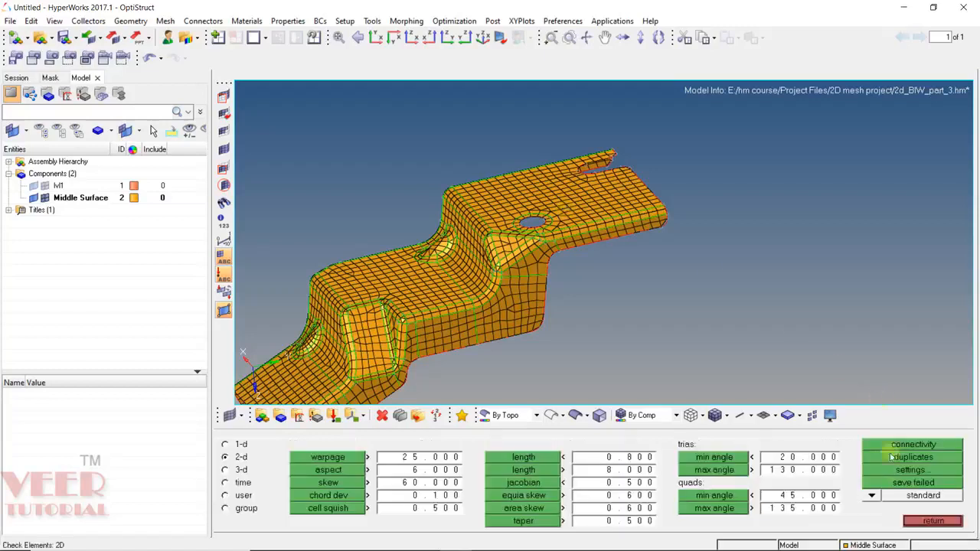
{"action": "left_click", "coordinate": [916, 458]}
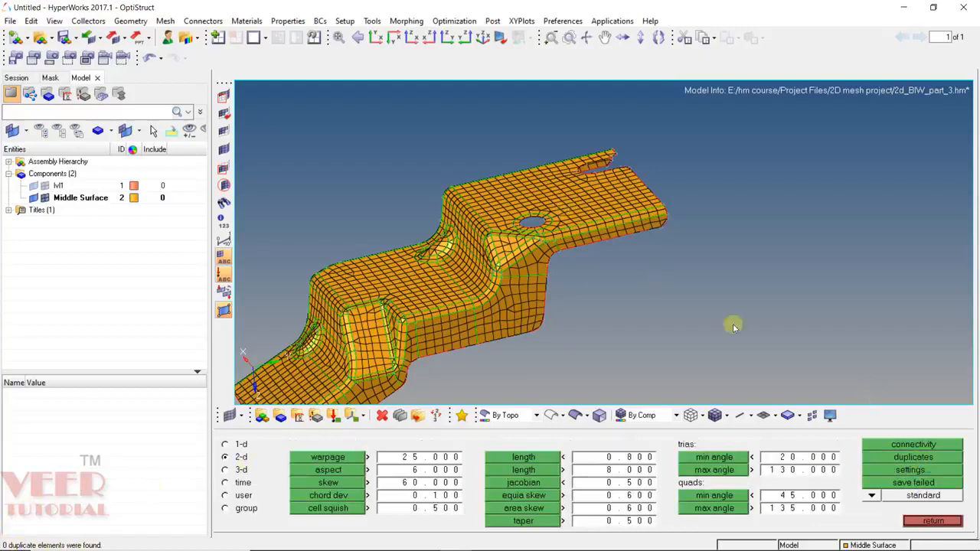
{"action": "left_click", "coordinate": [944, 522]}
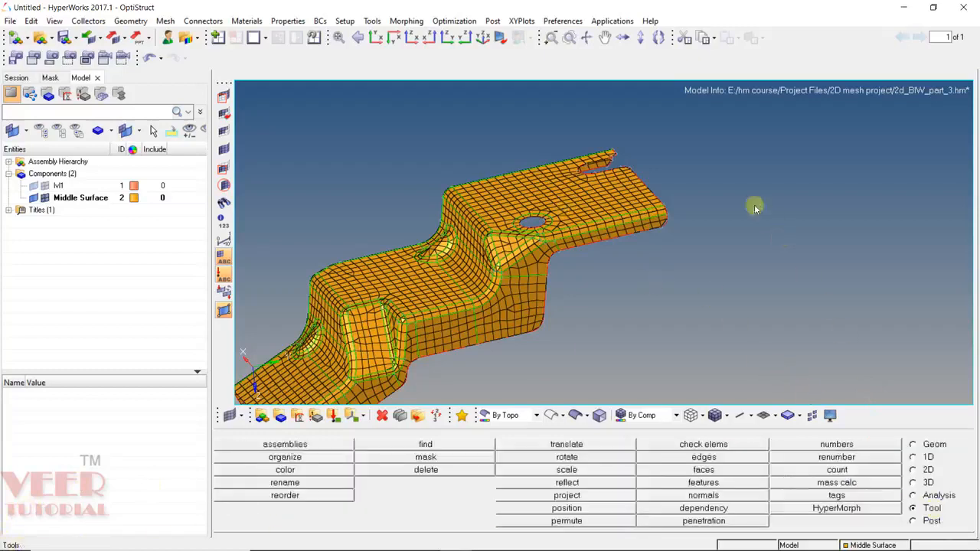
Create a CQUAD4 quad on the four corner nodes of an existing element on the flat flange between the slot and round hole.
{"action": "left_click_drag", "start_coordinate": [469, 190], "coordinate": [519, 172], "text": "ctrl"}
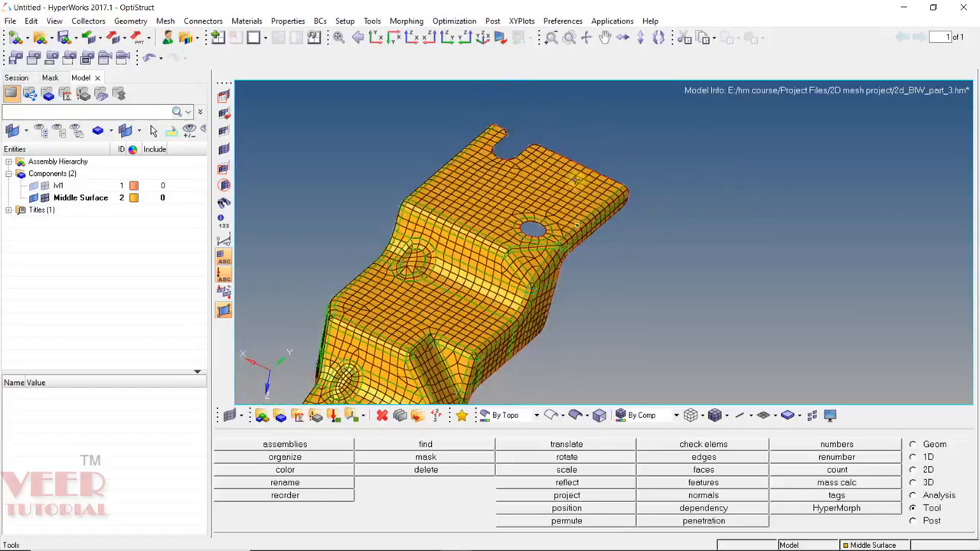
{"action": "scroll", "coordinate": [519, 170], "scroll_direction": "up", "scroll_amount": 5, "text": "ctrl"}
{"action": "left_click_drag", "start_coordinate": [430, 176], "coordinate": [534, 184], "text": "ctrl"}
{"action": "scroll", "coordinate": [538, 196], "scroll_direction": "up", "scroll_amount": 3, "text": "ctrl"}
{"action": "left_click_drag", "start_coordinate": [614, 240], "coordinate": [586, 271], "text": "ctrl"}
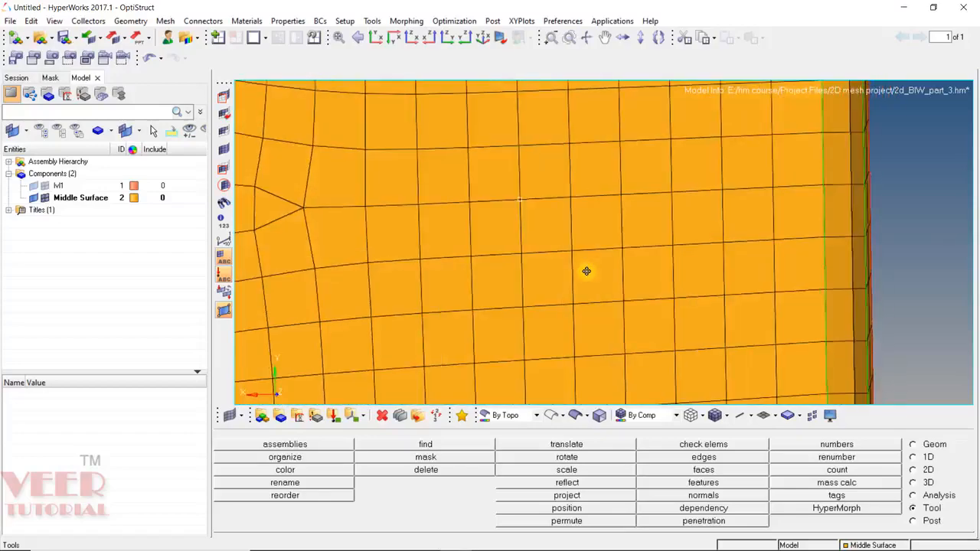
{"action": "key", "text": "F6"}
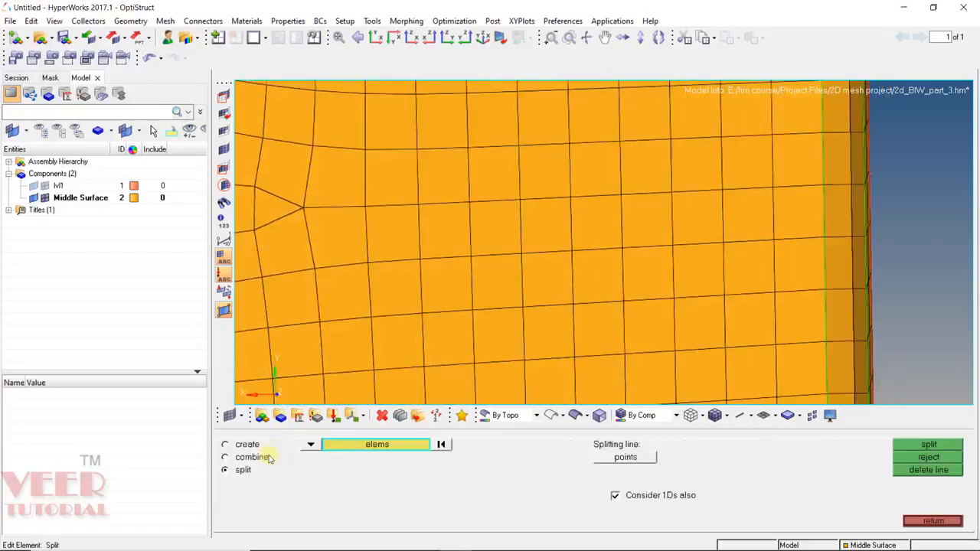
{"action": "left_click", "coordinate": [225, 445]}
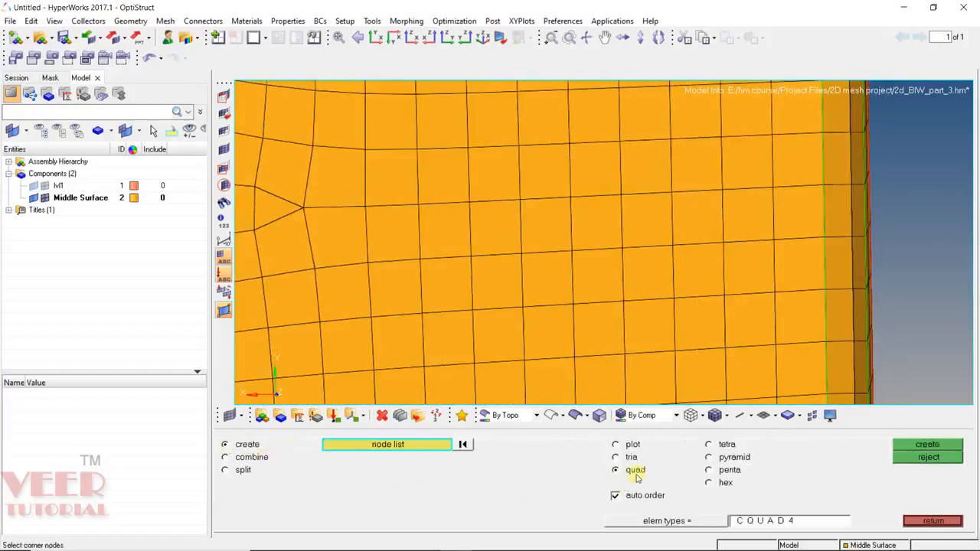
{"action": "left_click", "coordinate": [520, 253]}
{"action": "left_click", "coordinate": [522, 307]}
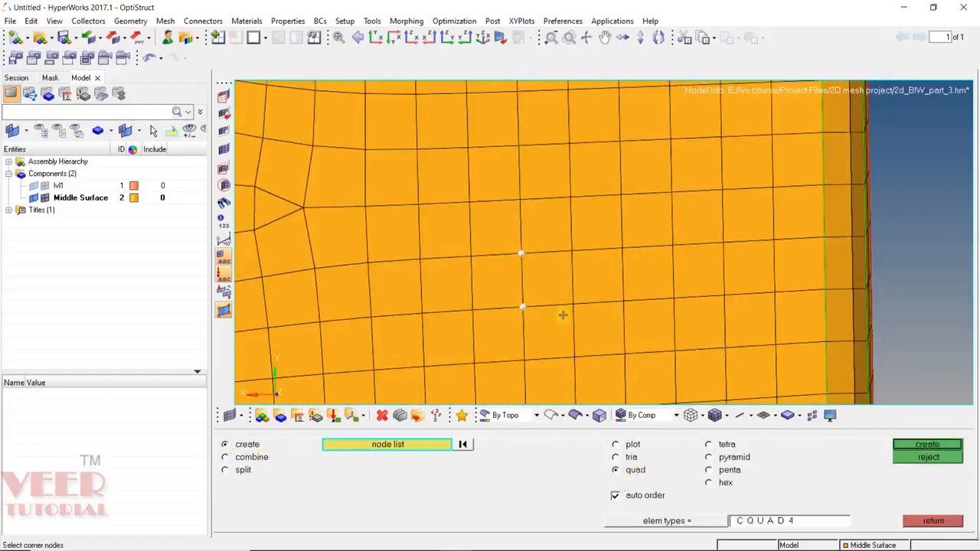
{"action": "left_click", "coordinate": [572, 306]}
{"action": "left_click", "coordinate": [574, 248]}
{"action": "scroll", "coordinate": [563, 225], "scroll_direction": "down", "scroll_amount": 3}
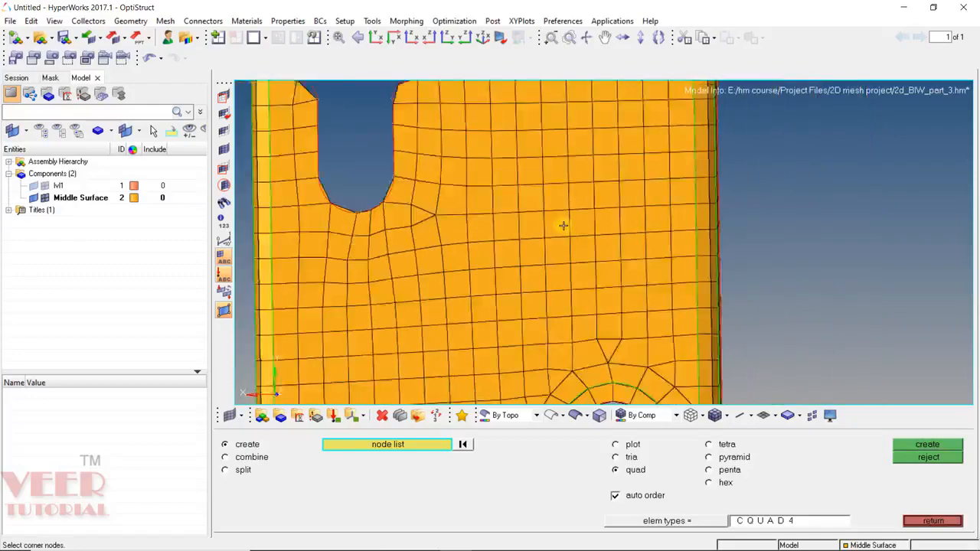
{"action": "scroll", "coordinate": [564, 225], "scroll_direction": "down", "scroll_amount": 4, "text": "ctrl"}
{"action": "left_click_drag", "start_coordinate": [641, 254], "coordinate": [575, 225], "text": "ctrl"}
{"action": "scroll", "coordinate": [576, 225], "scroll_direction": "up", "scroll_amount": 5, "text": "ctrl"}
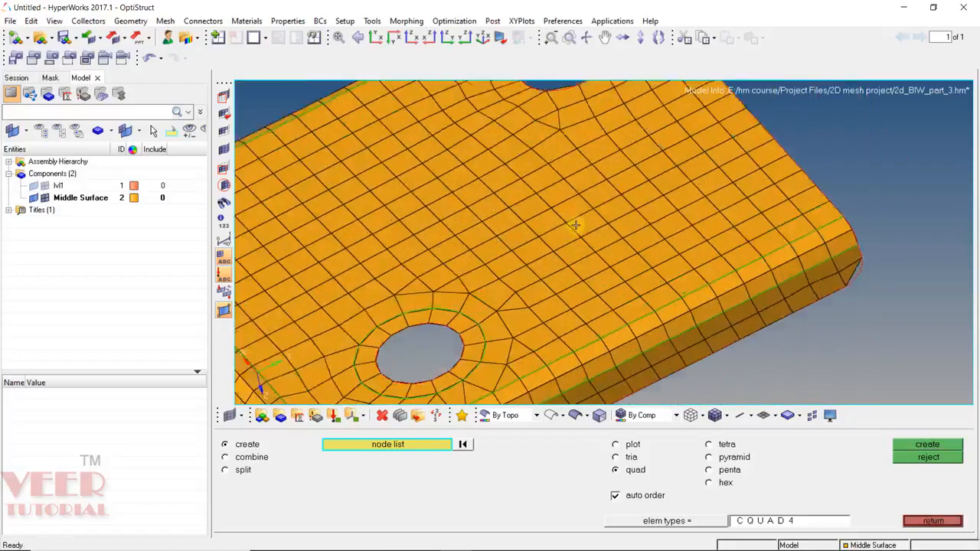
{"action": "scroll", "coordinate": [575, 225], "scroll_direction": "up", "scroll_amount": 2}
{"action": "scroll", "coordinate": [612, 173], "scroll_direction": "down", "scroll_amount": 5}
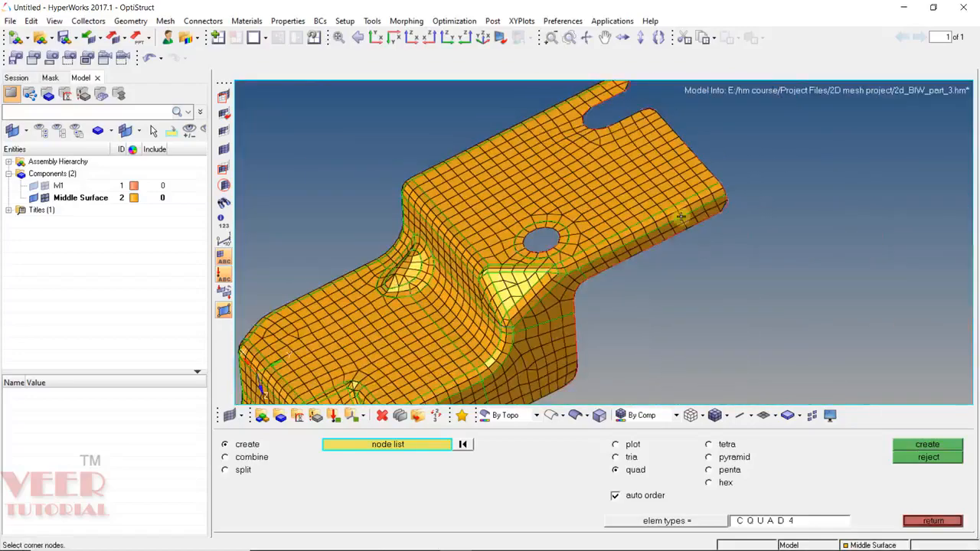
{"action": "left_click_drag", "start_coordinate": [681, 216], "coordinate": [634, 286], "text": "ctrl"}
{"action": "left_click", "coordinate": [933, 521]}
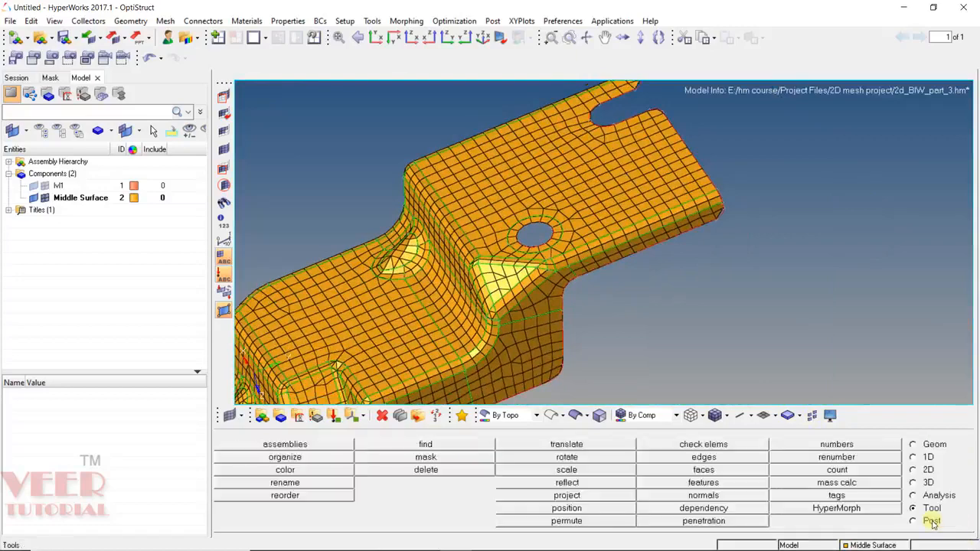
Run the duplicates check on the 2D elements and save the failed elements to the user mark.
{"action": "key", "text": "F10"}
{"action": "left_click", "coordinate": [917, 456]}
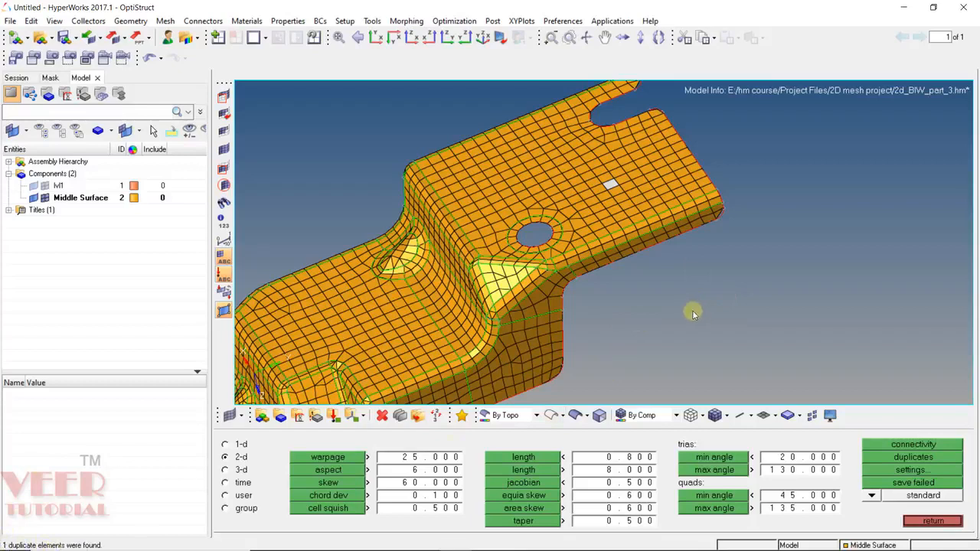
{"action": "left_click", "coordinate": [759, 276]}
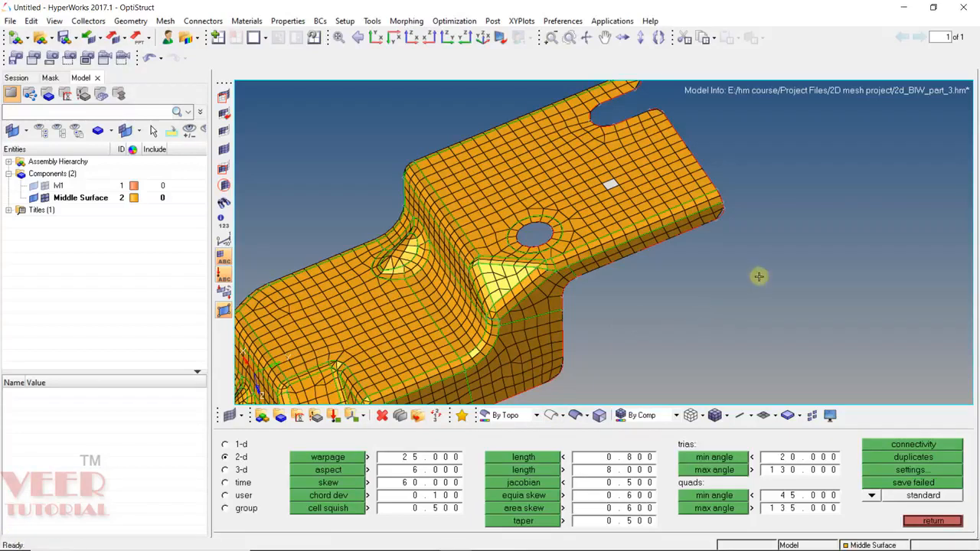
{"action": "key", "text": "Escape"}
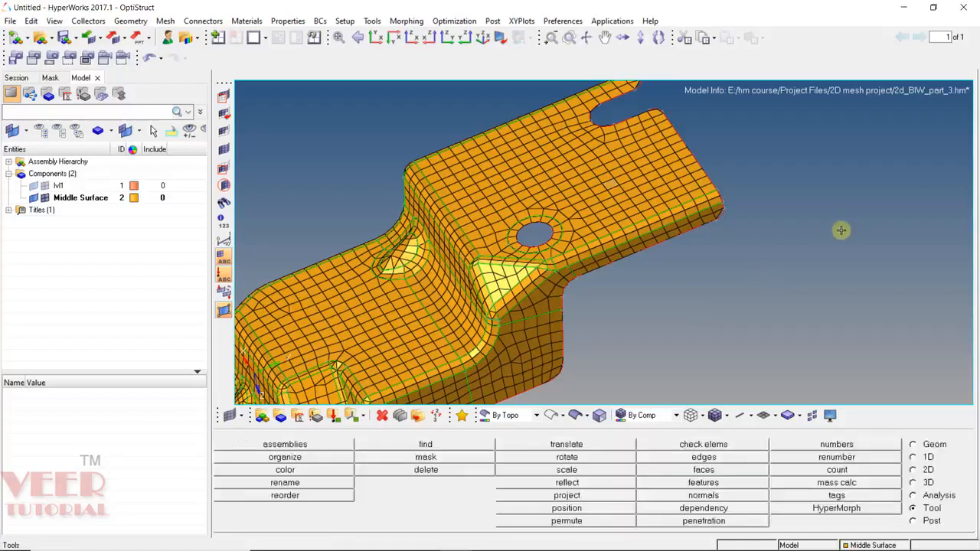
{"action": "key", "text": "F10"}
{"action": "left_click", "coordinate": [911, 457]}
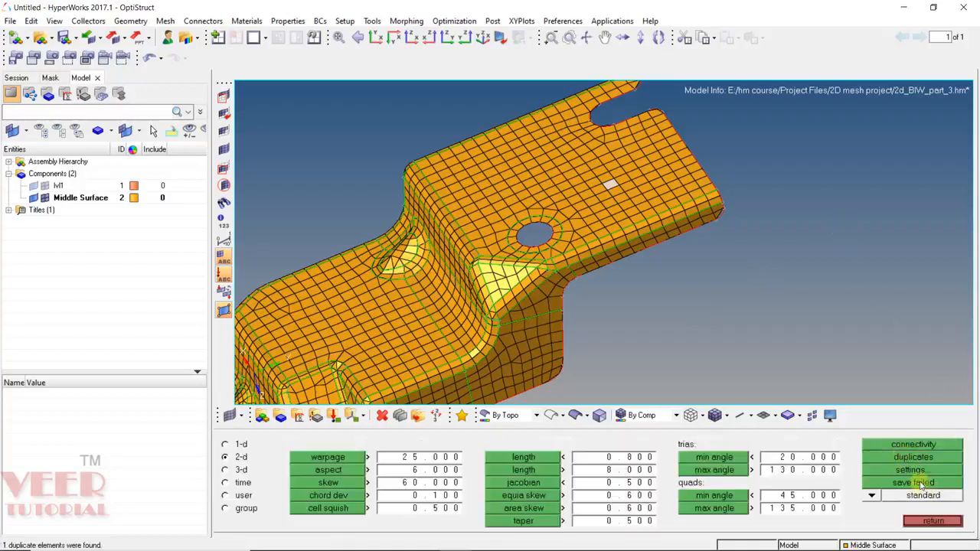
{"action": "left_click", "coordinate": [921, 485]}
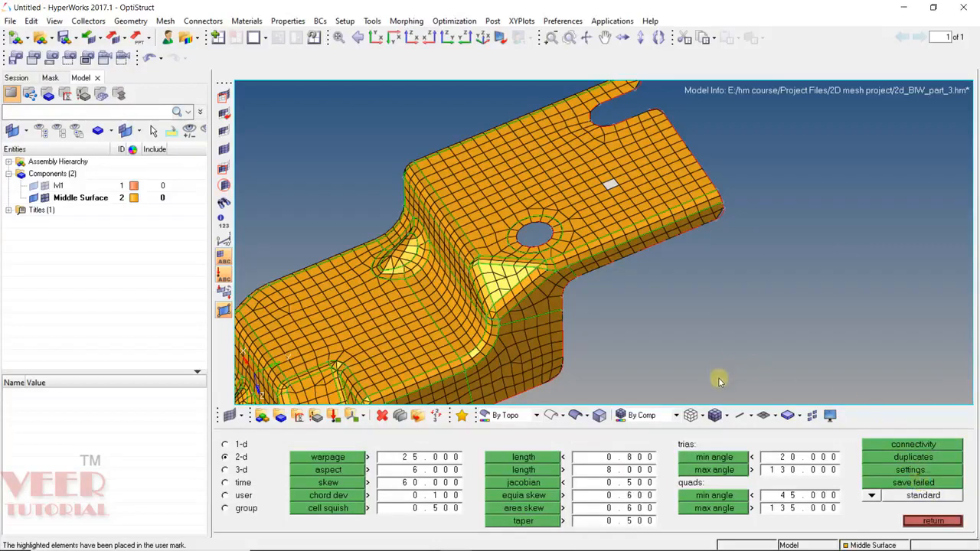
Retrieve the saved failed element and reverse the mask so only the duplicate element is isolated.
{"action": "key", "text": "F5"}
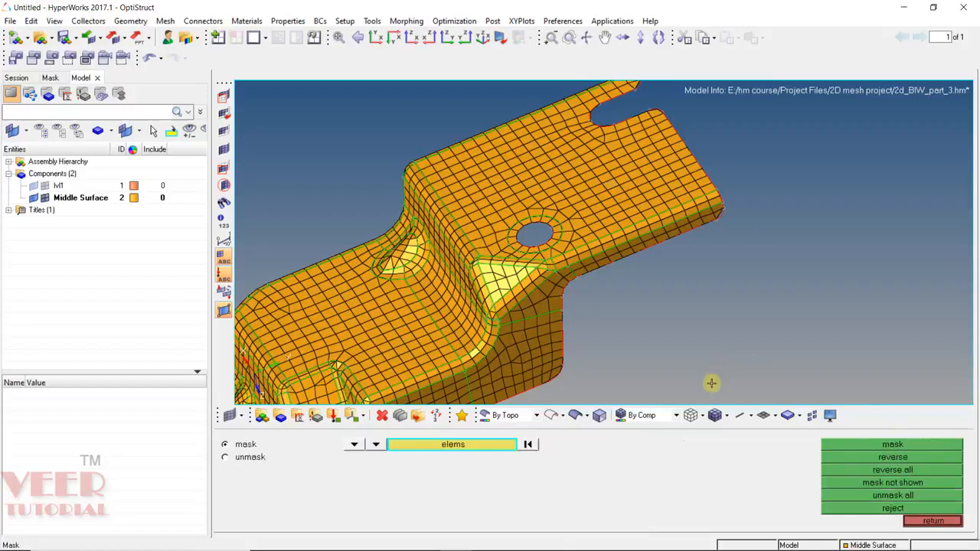
{"action": "left_click", "coordinate": [496, 448]}
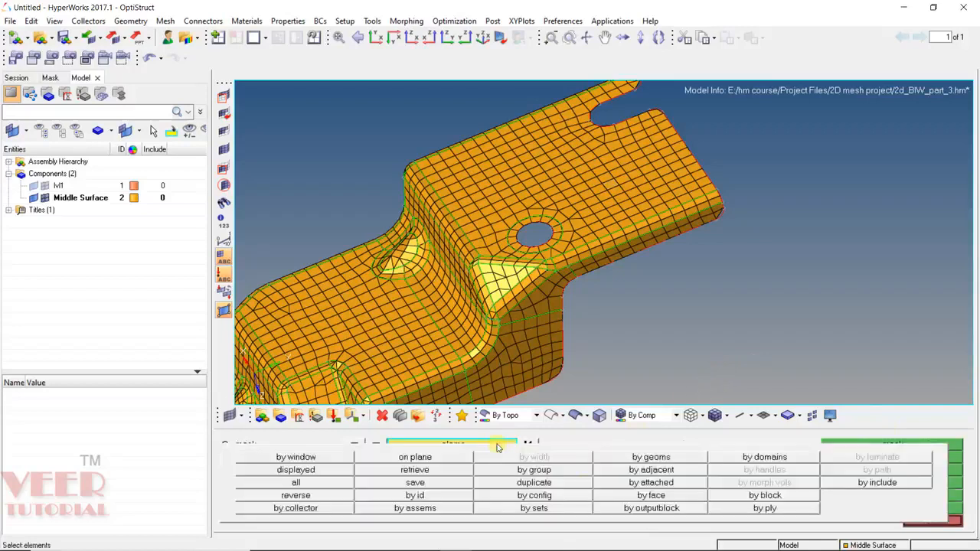
{"action": "left_click", "coordinate": [433, 473]}
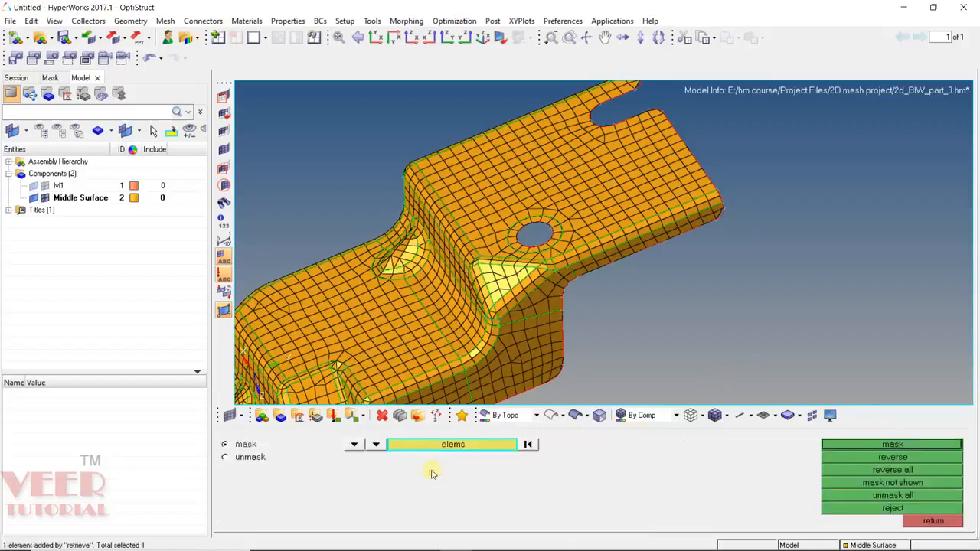
{"action": "left_click", "coordinate": [892, 456]}
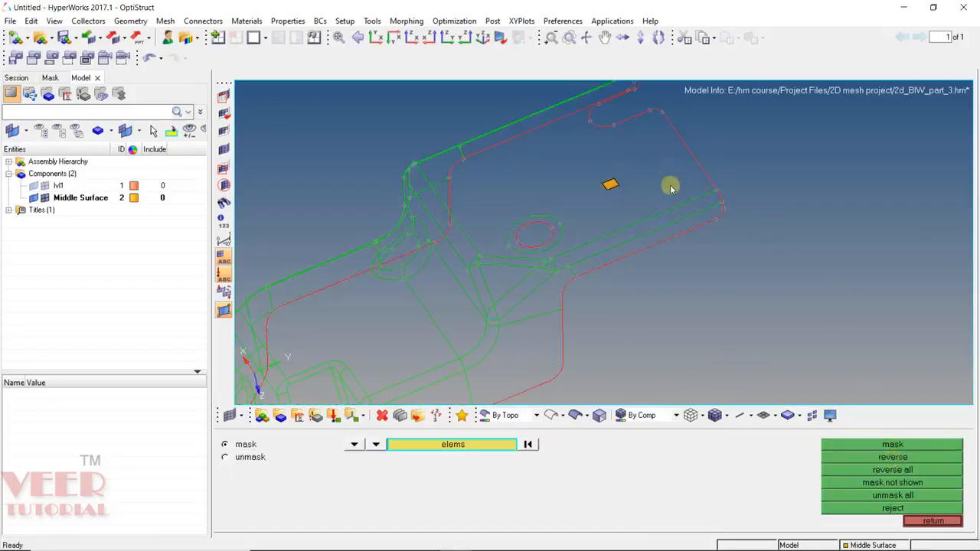
{"action": "scroll", "coordinate": [678, 215], "scroll_direction": "down", "scroll_amount": 3}
{"action": "scroll", "coordinate": [666, 196], "scroll_direction": "up", "scroll_amount": 3}
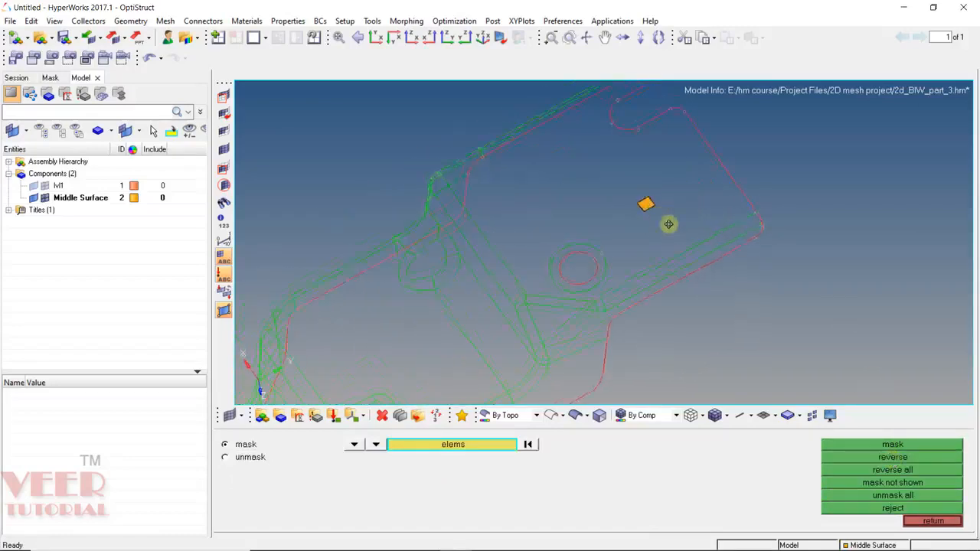
{"action": "left_click_drag", "start_coordinate": [669, 222], "coordinate": [652, 201], "text": "ctrl"}
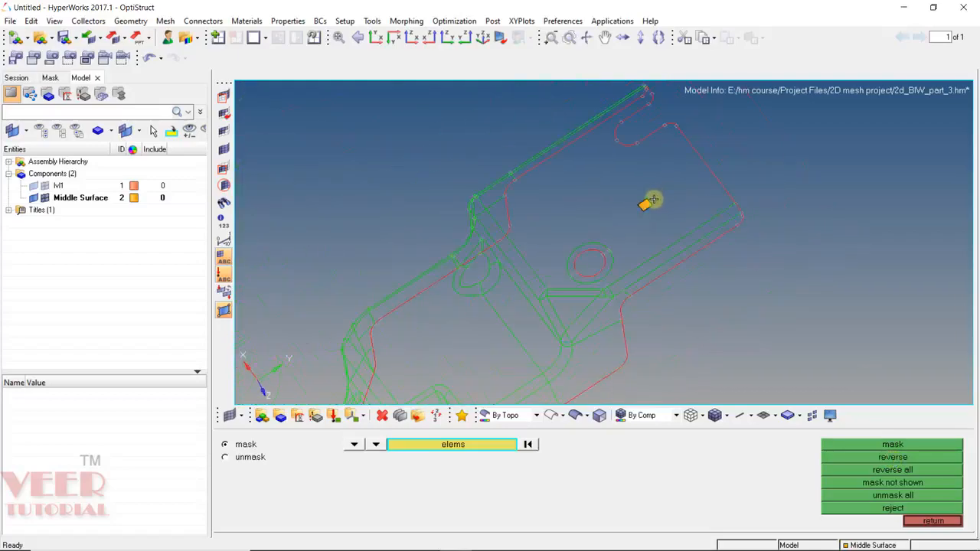
Delete the displayed duplicate element.
{"action": "key", "text": "F2"}
{"action": "left_click", "coordinate": [341, 449]}
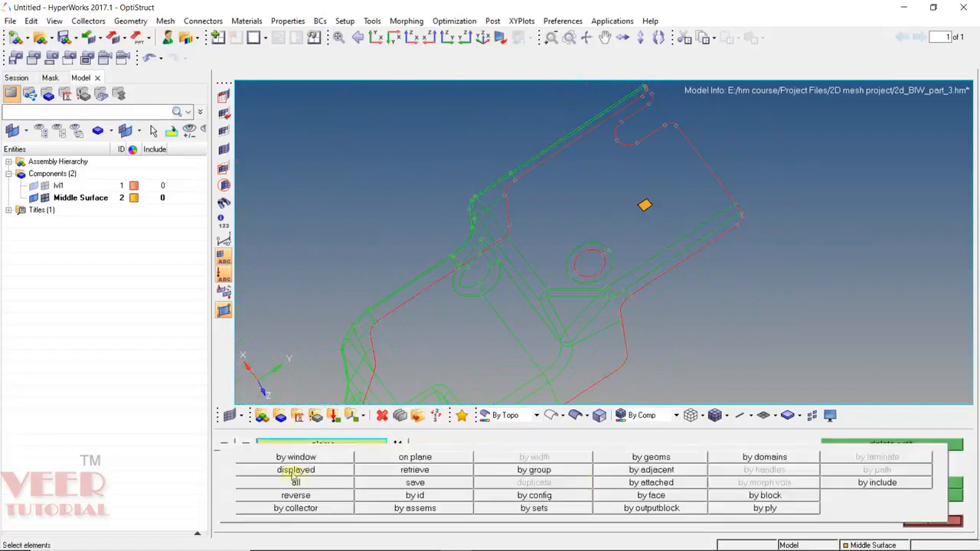
{"action": "left_click", "coordinate": [295, 466]}
{"action": "left_click", "coordinate": [873, 445]}
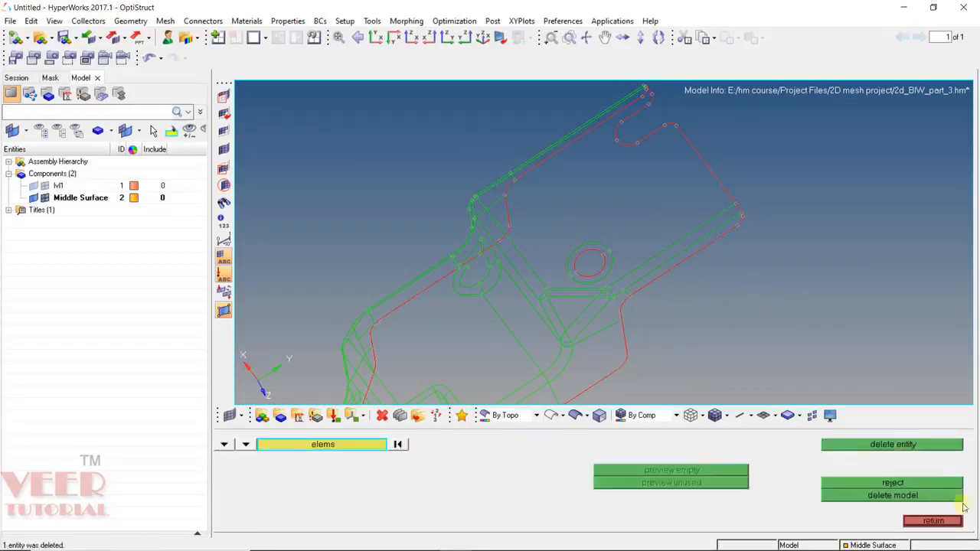
Unmask all elements and recheck the 2D mesh for duplicates.
{"action": "key", "text": "F10"}
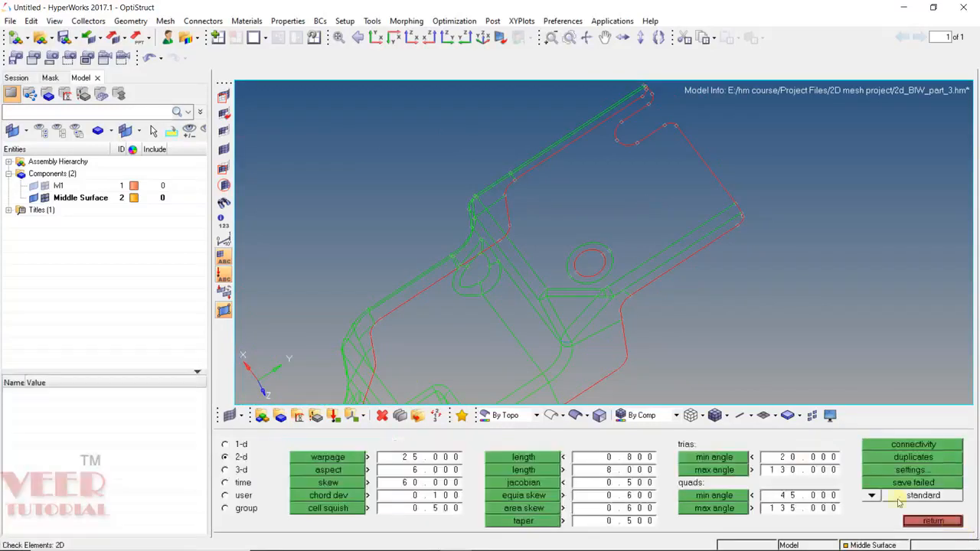
{"action": "left_click", "coordinate": [225, 149]}
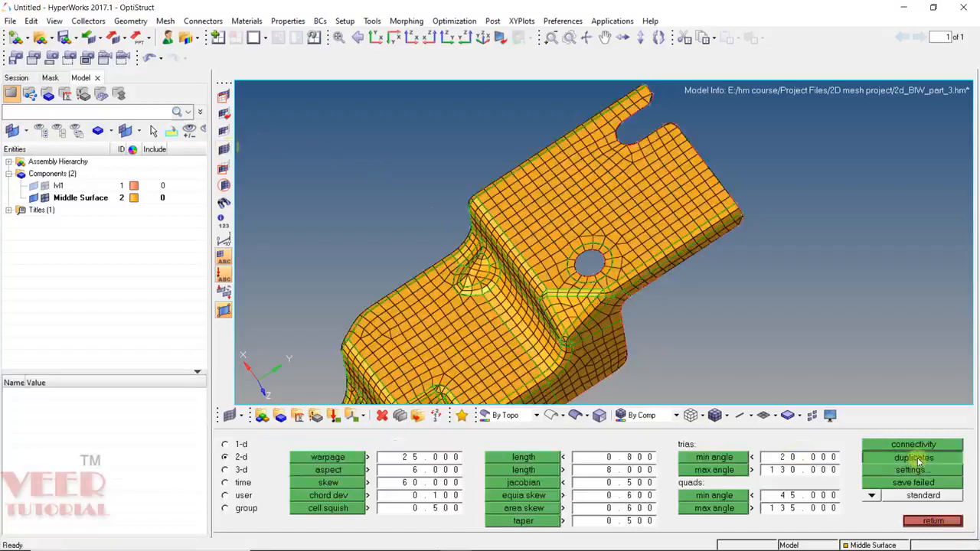
{"action": "left_click", "coordinate": [917, 459]}
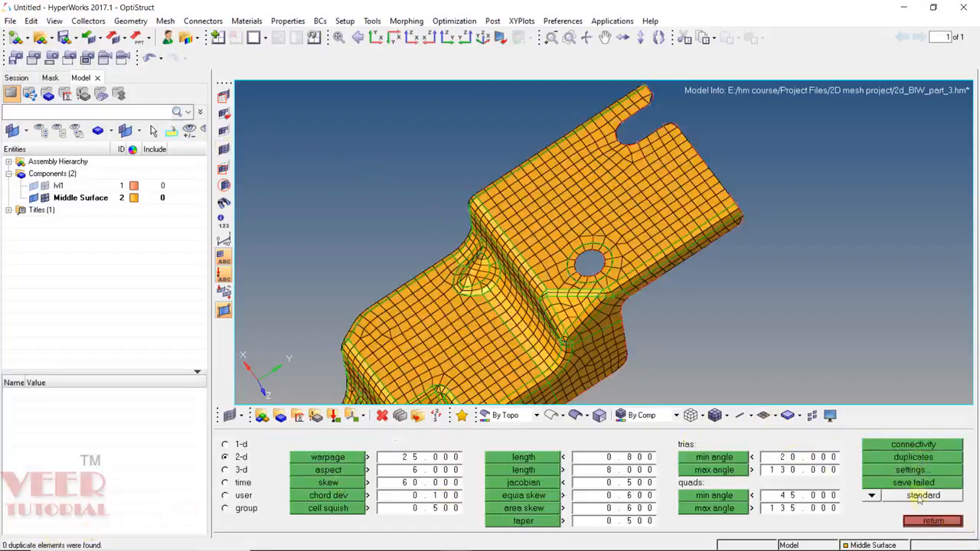
{"action": "left_click", "coordinate": [931, 520]}
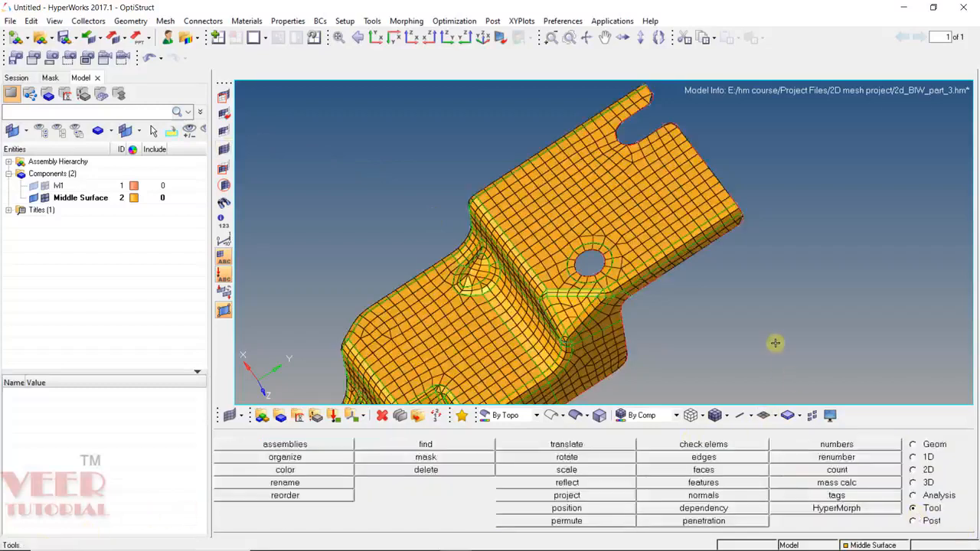